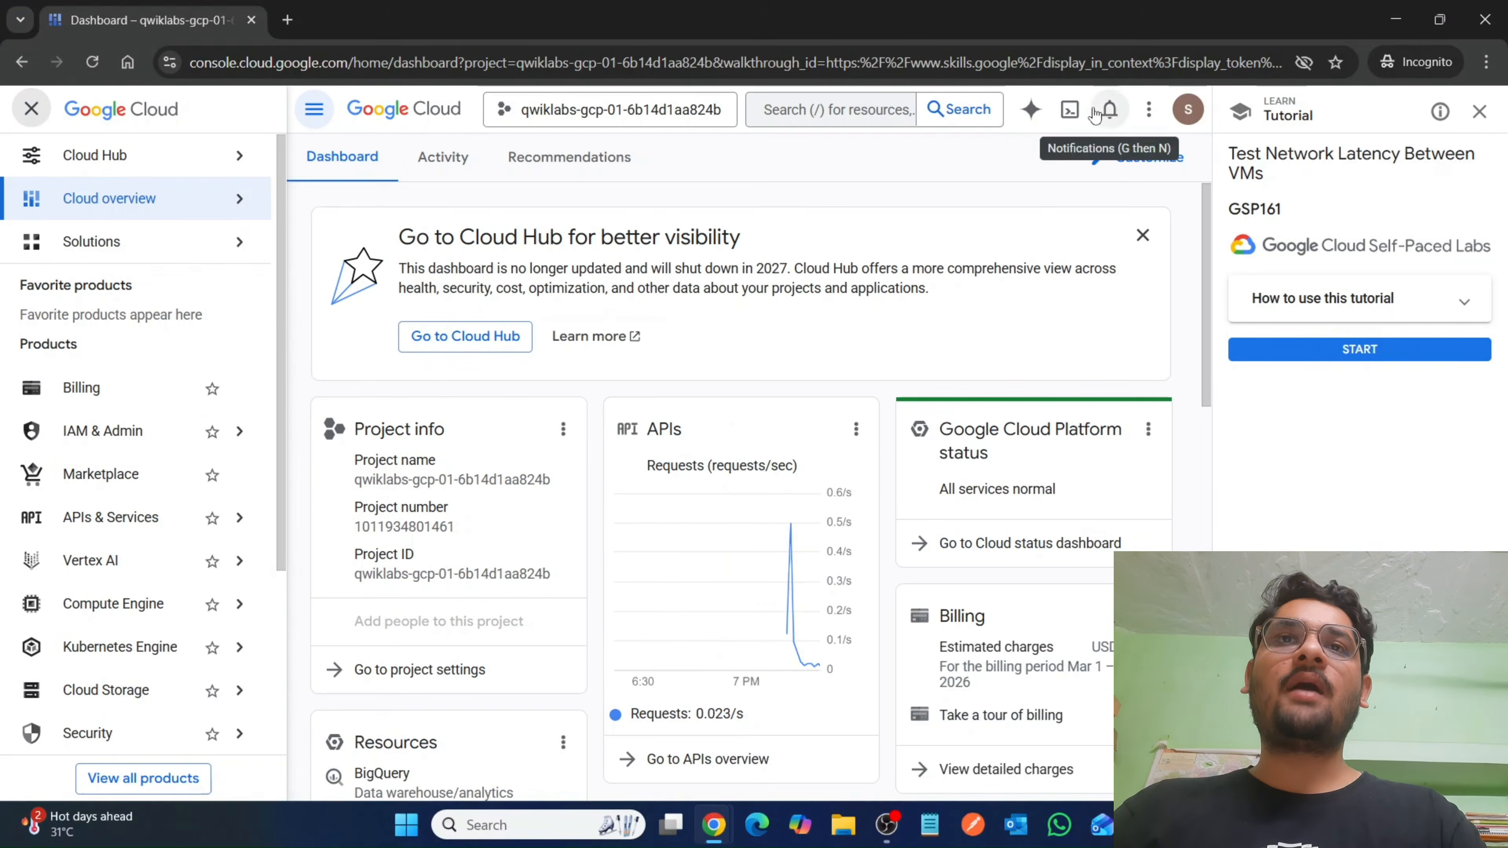
# Activate Cloud Shell for the lab project, continue past its introduction and authorize it to make Google Cloud API calls.
pyautogui.click(1070, 109)
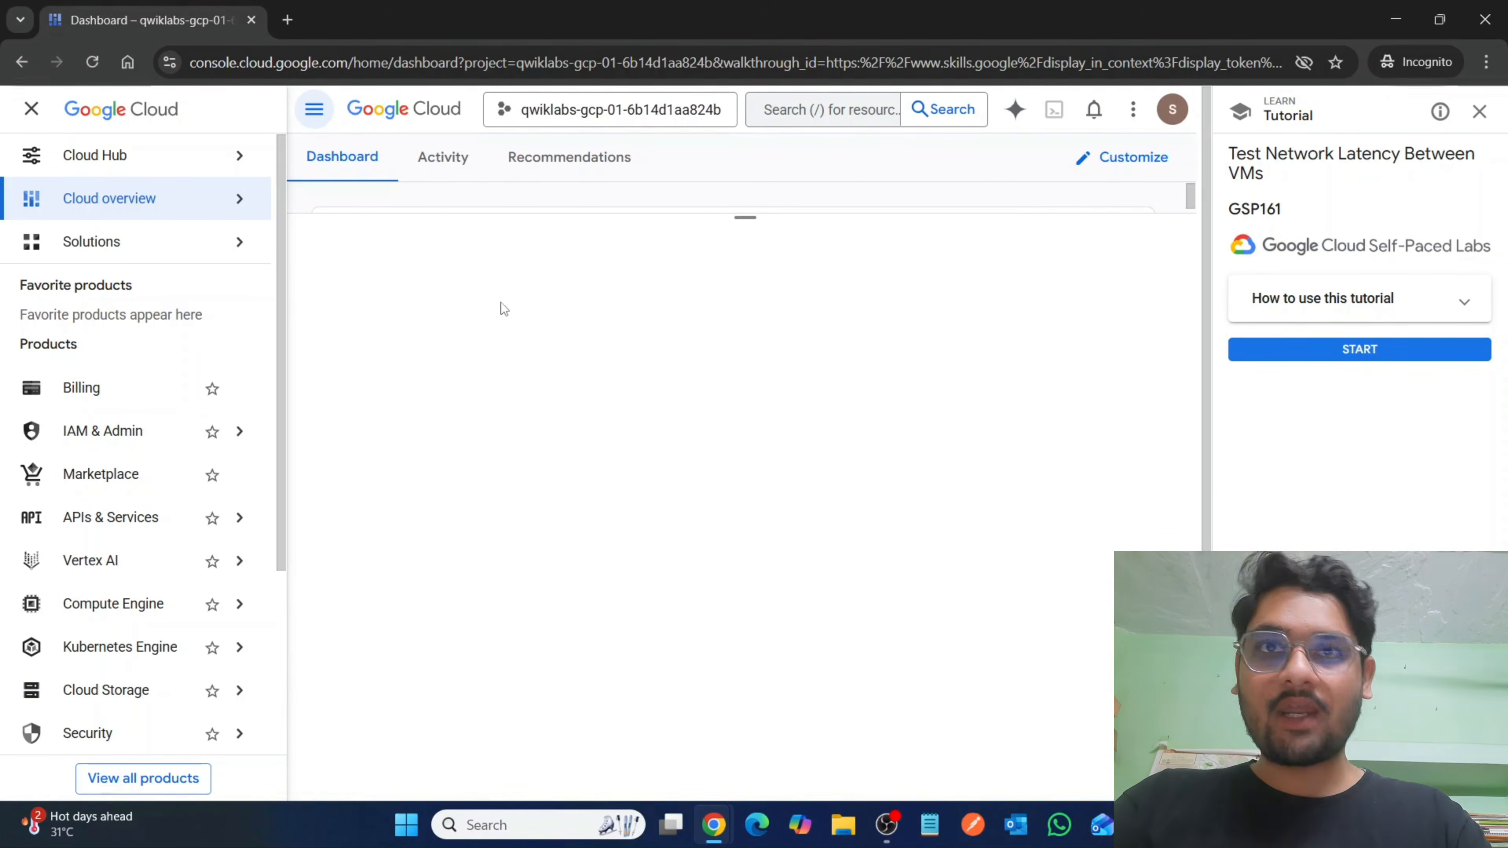
pyautogui.click(29, 111)
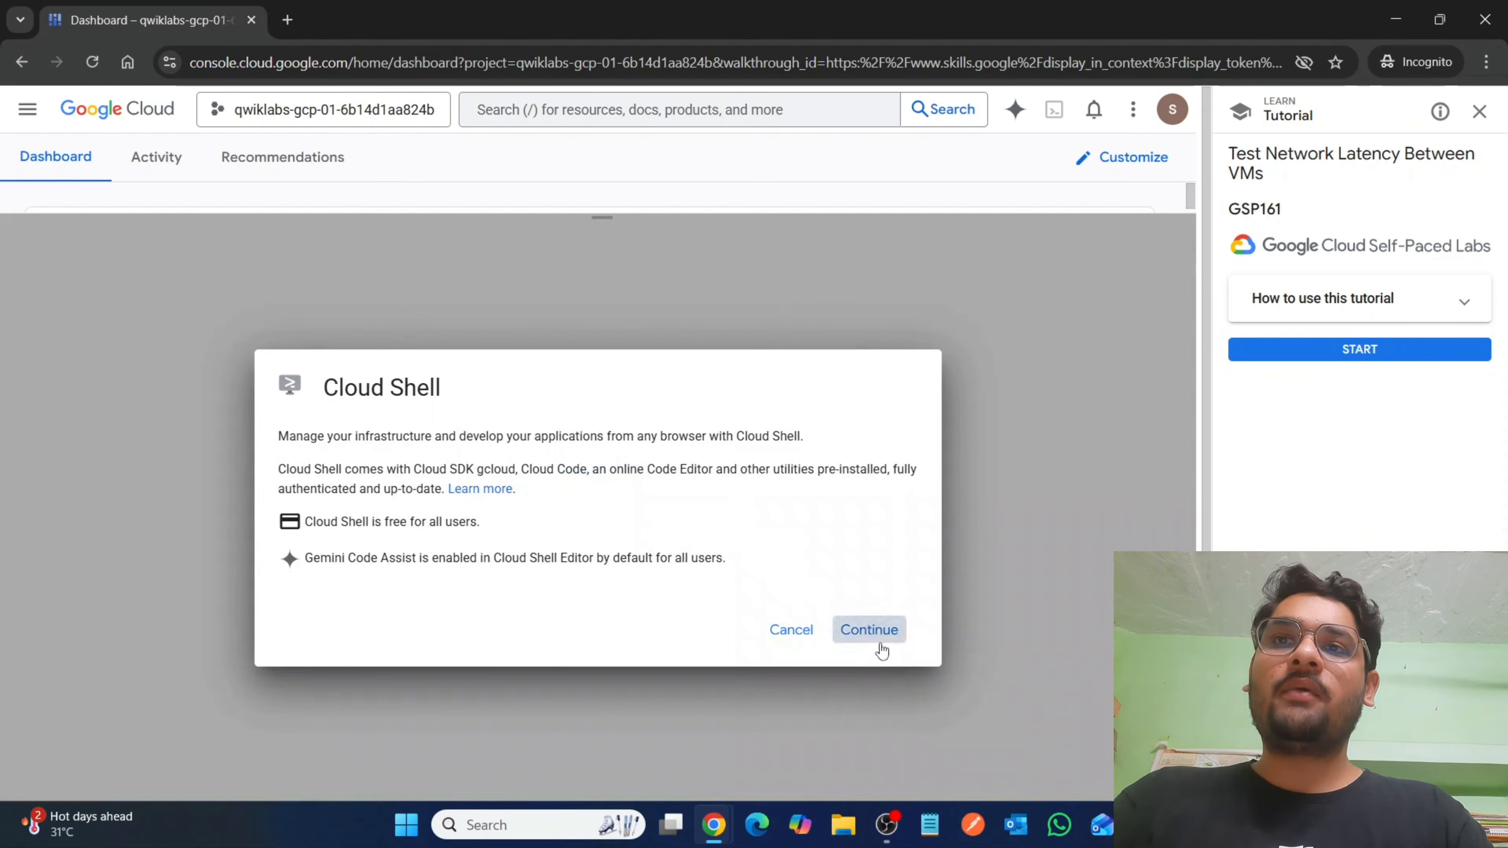
pyautogui.click(880, 636)
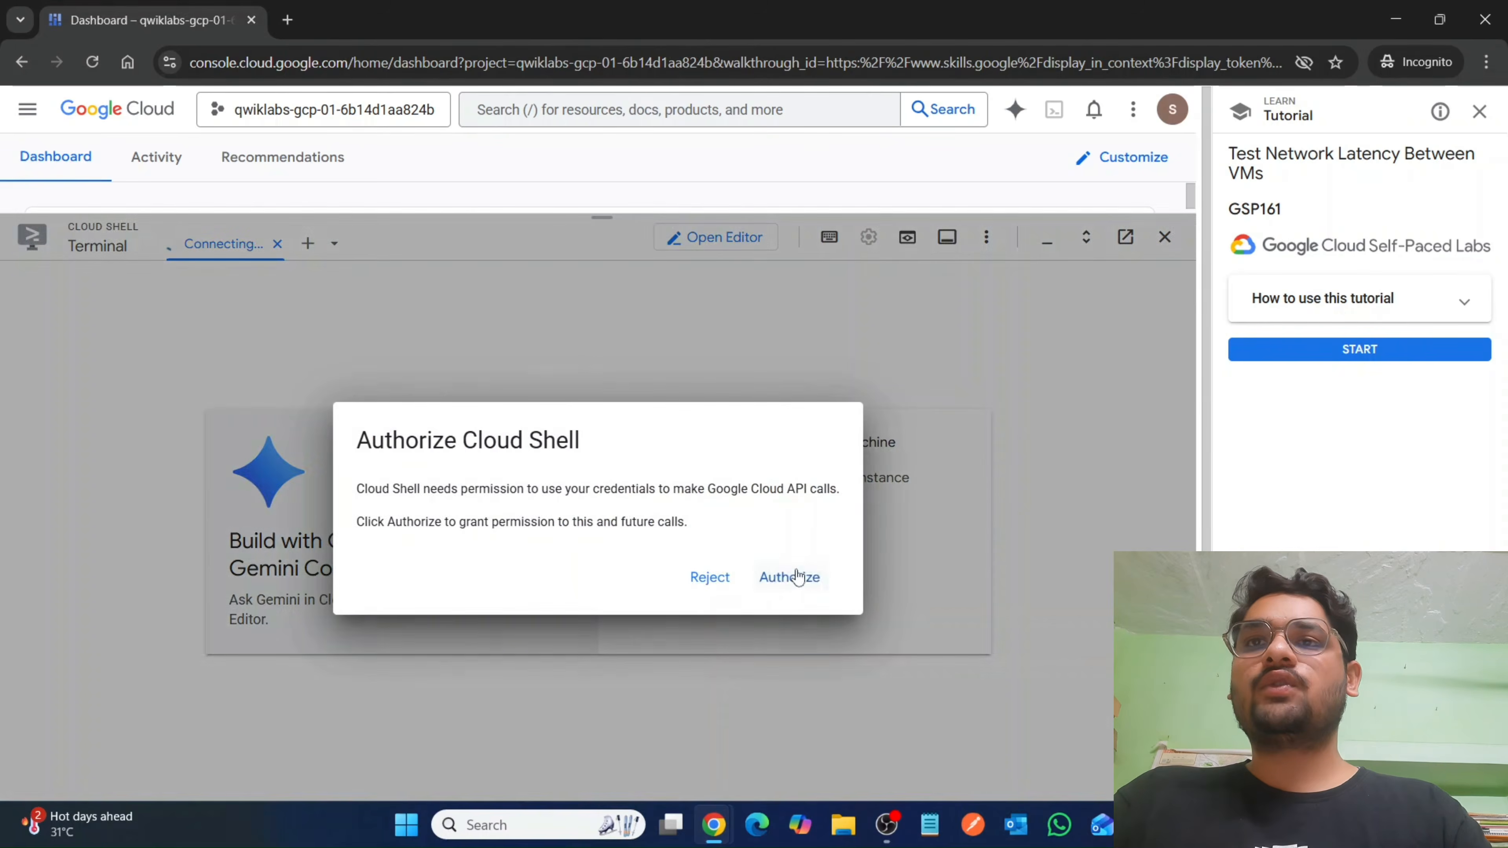
pyautogui.click(794, 577)
# Copy the lab's region and zone commands and run them in Cloud Shell, setting zone us-central1-a and region us-central1 and exporting ZONE and REGION.
pyautogui.moveTo(712, 831)
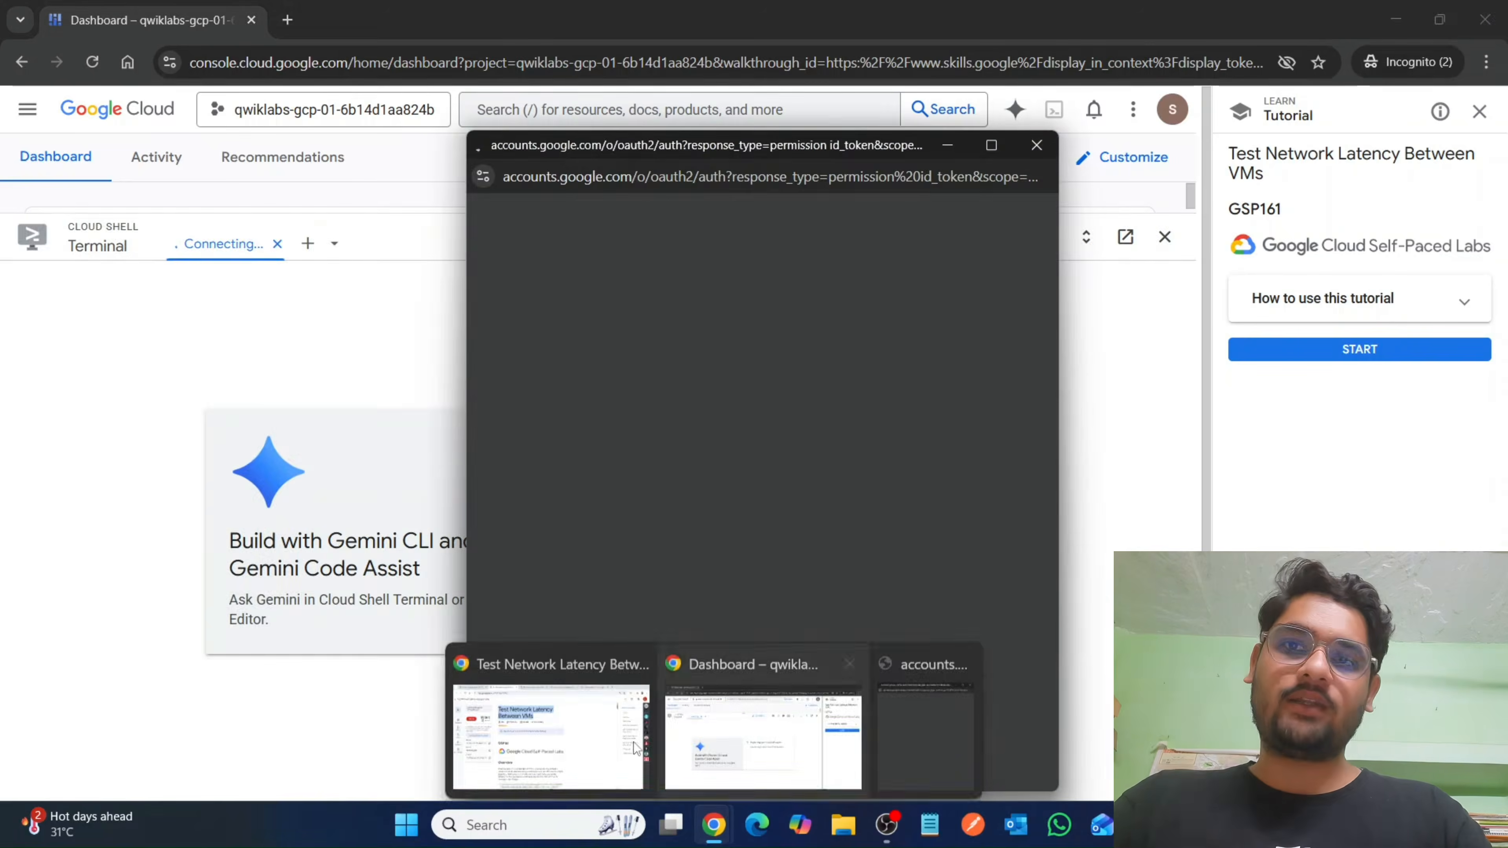
pyautogui.click(546, 737)
pyautogui.scroll(-10, 635, 568)
pyautogui.scroll(-20, 636, 570)
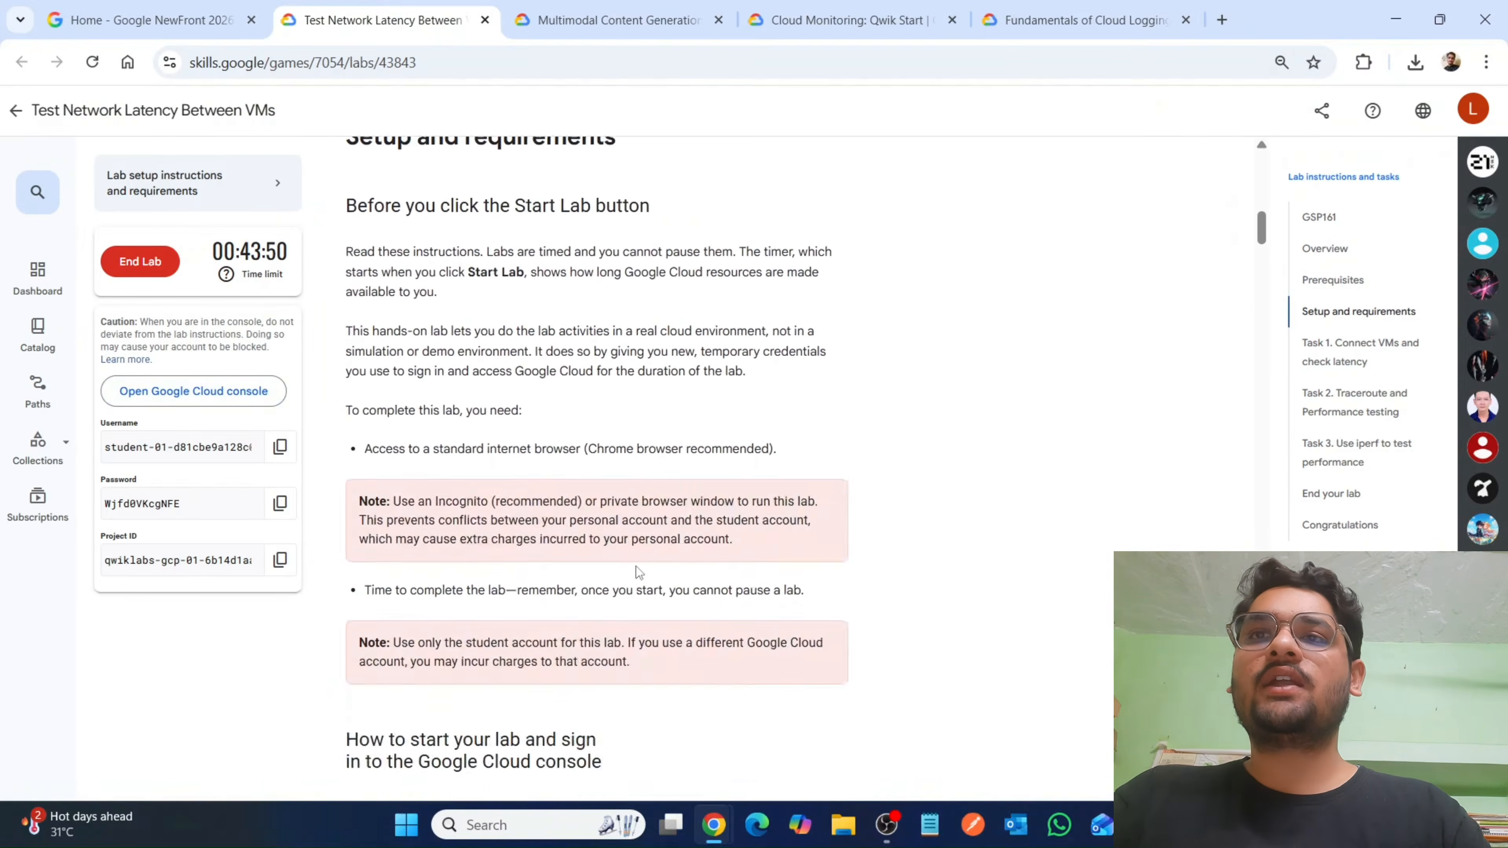
pyautogui.scroll(-20, 637, 565)
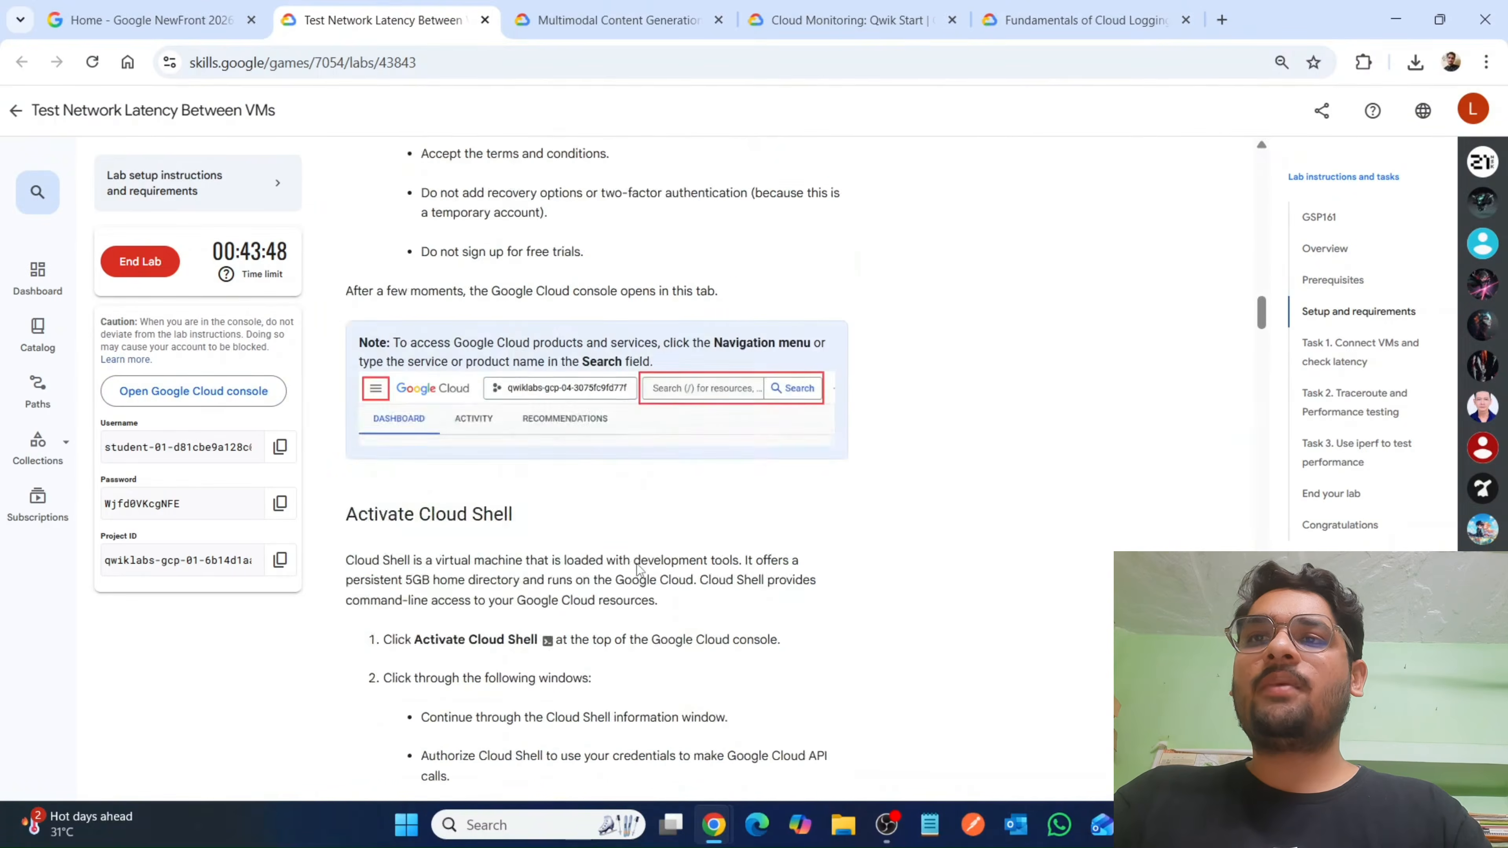
pyautogui.scroll(-8, 639, 569)
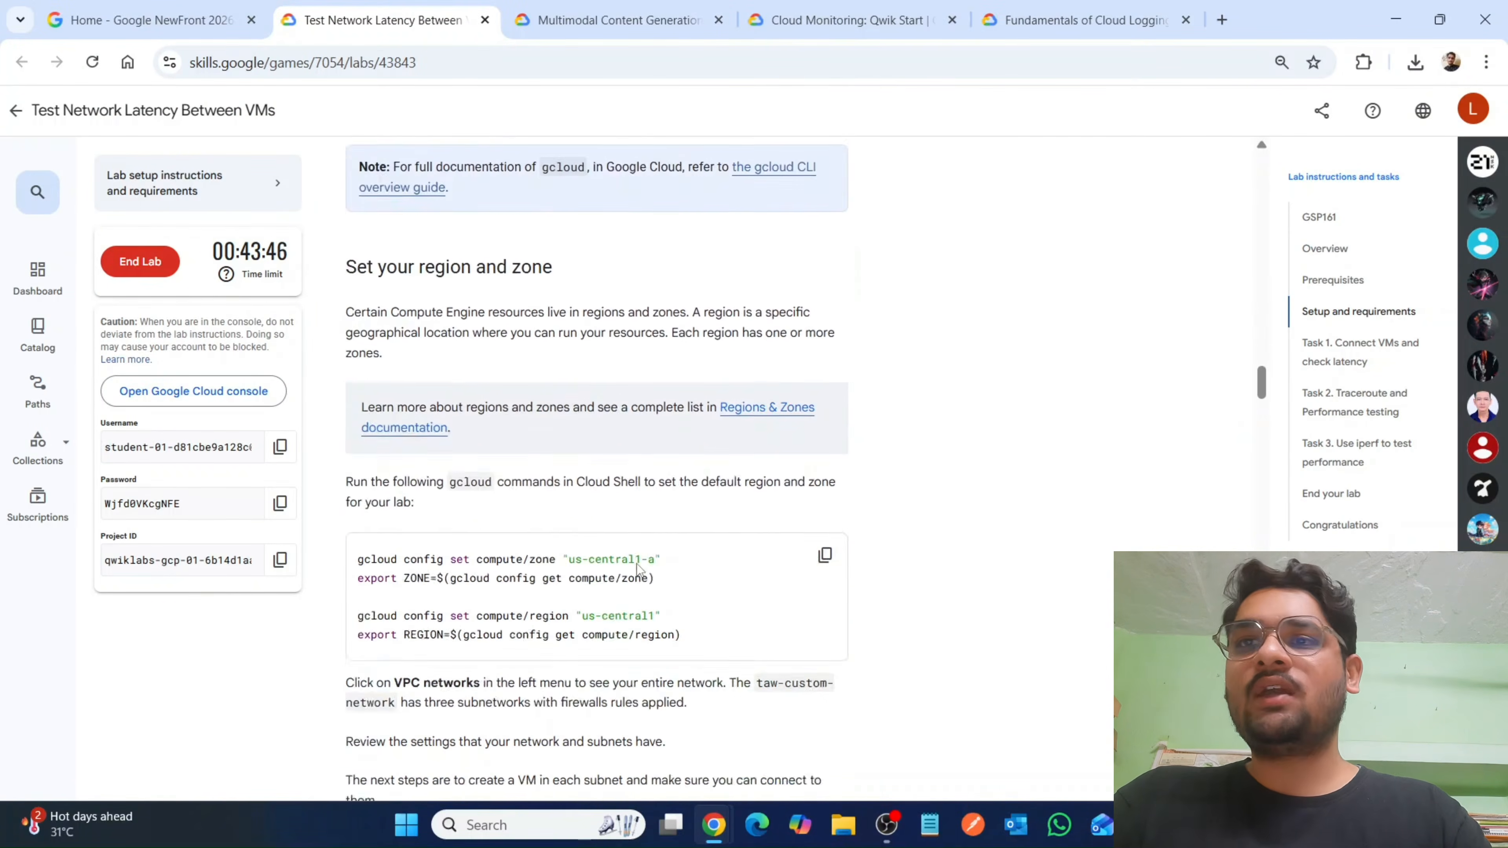
pyautogui.click(825, 438)
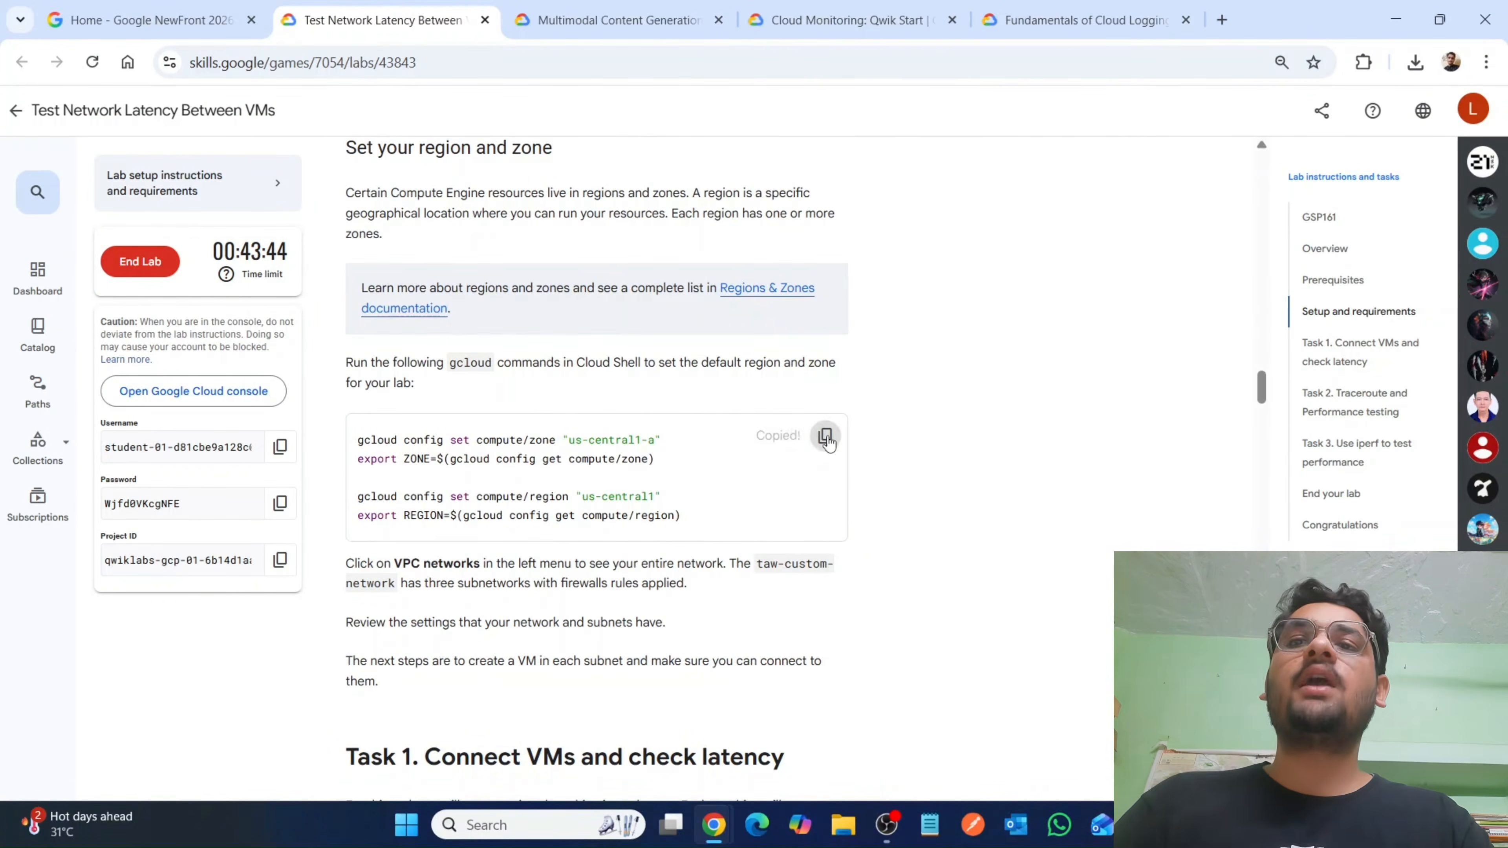
pyautogui.moveTo(723, 824)
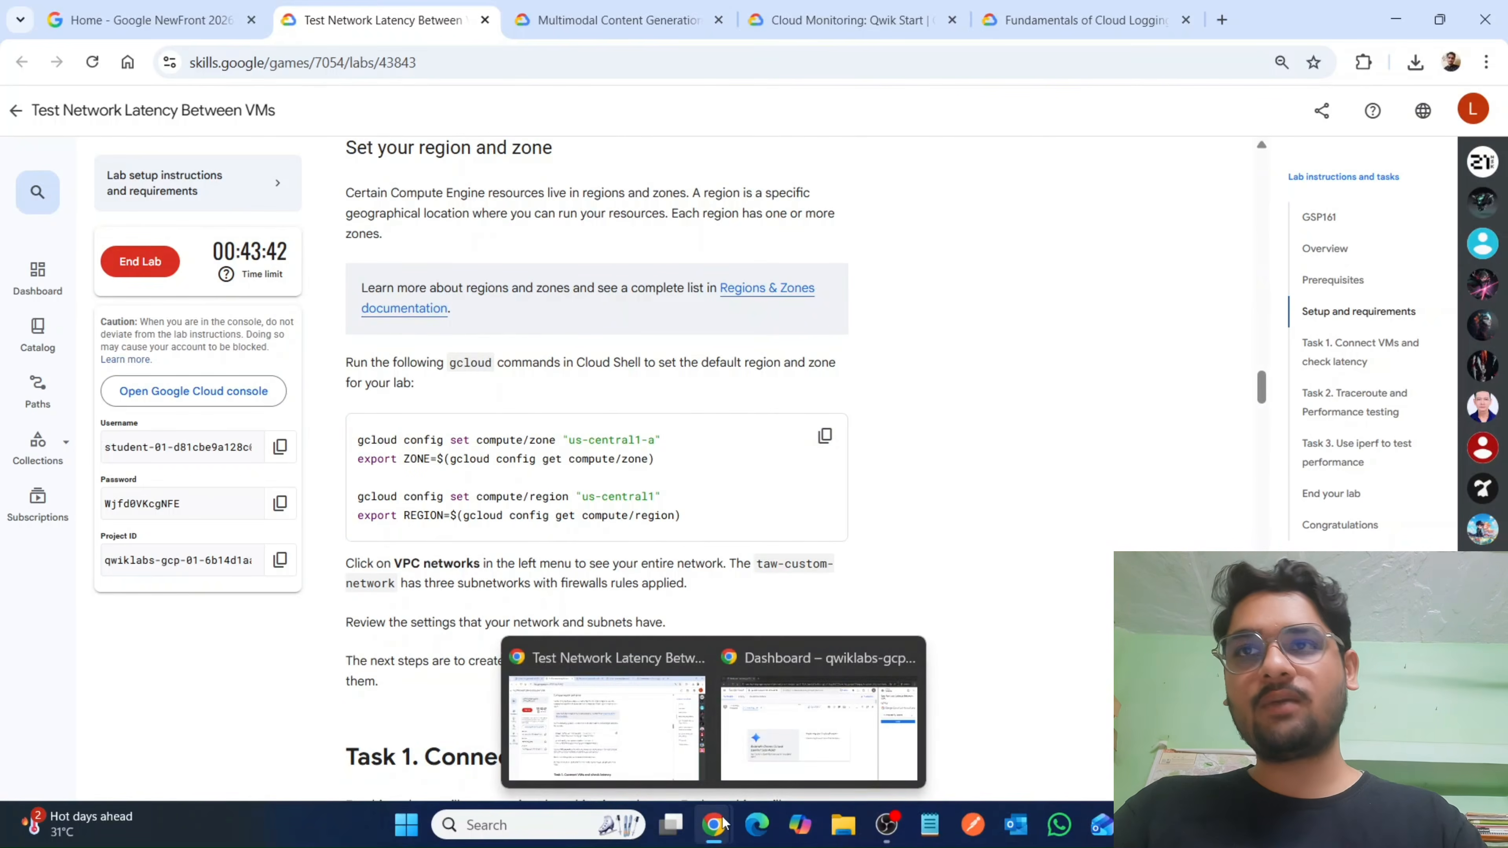
pyautogui.click(770, 744)
pyautogui.hotkey('ctrl', 'v')
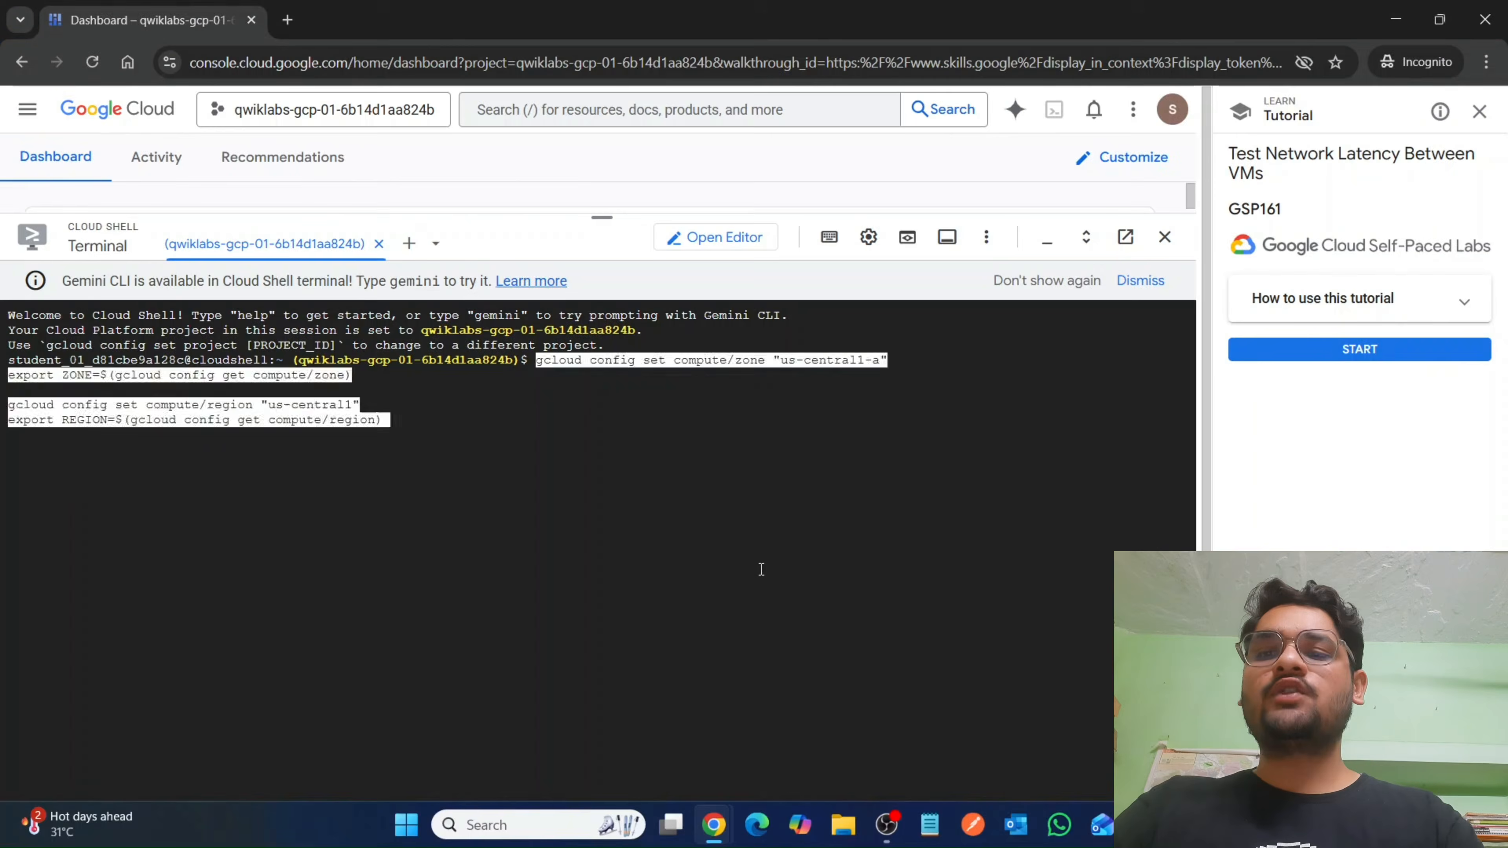
pyautogui.press('Return')
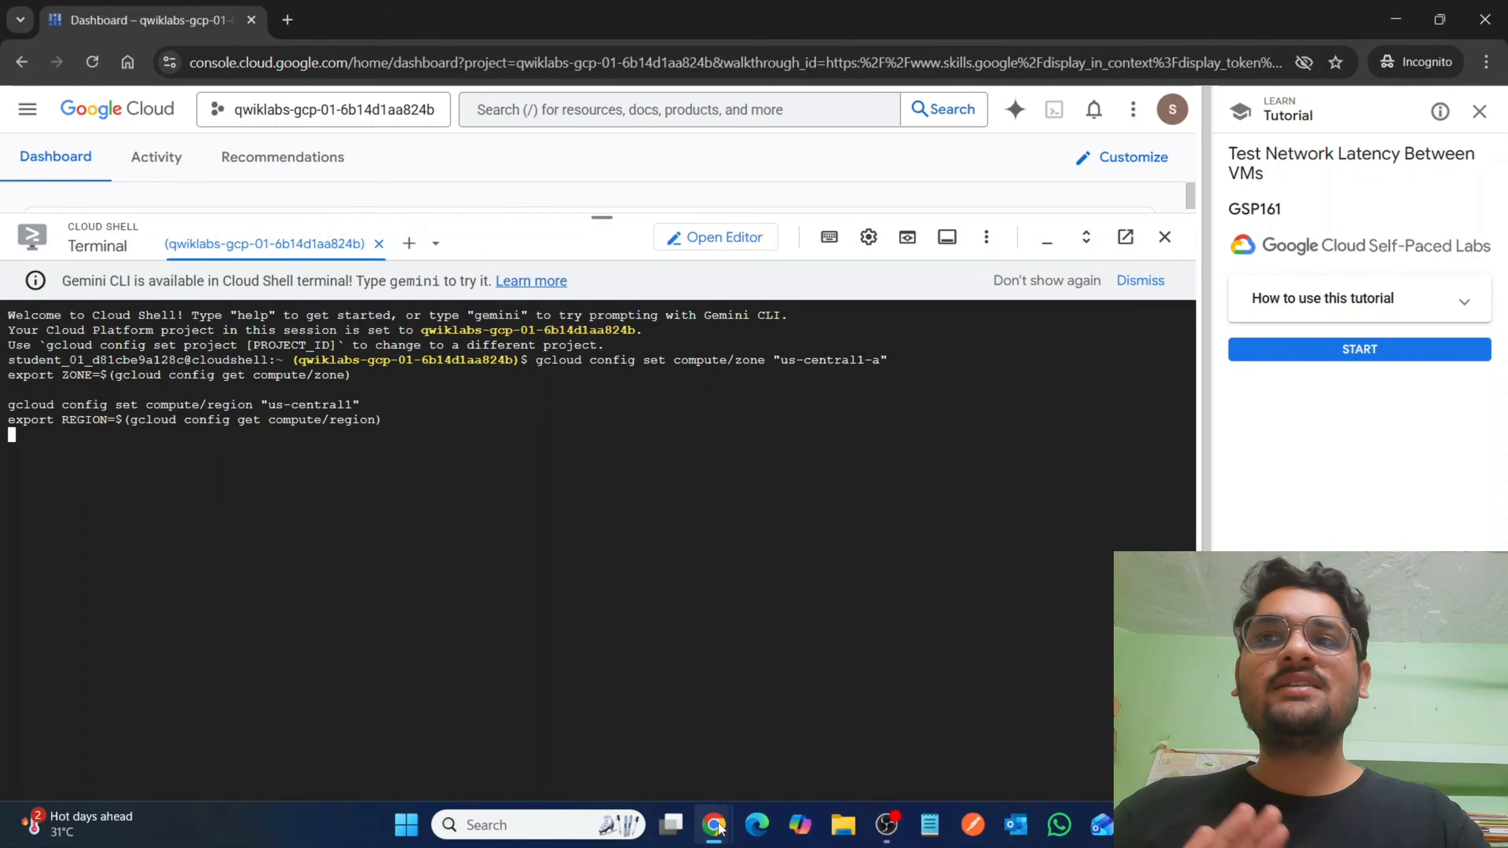
# Create VM us-test-01 with the lab's gcloud command, using subnet-us-central1, zone us-central1-a, machine type e2-standard-2 and tags ssh,http,rules.
pyautogui.moveTo(720, 827)
pyautogui.click(648, 760)
pyautogui.scroll(-5, 704, 648)
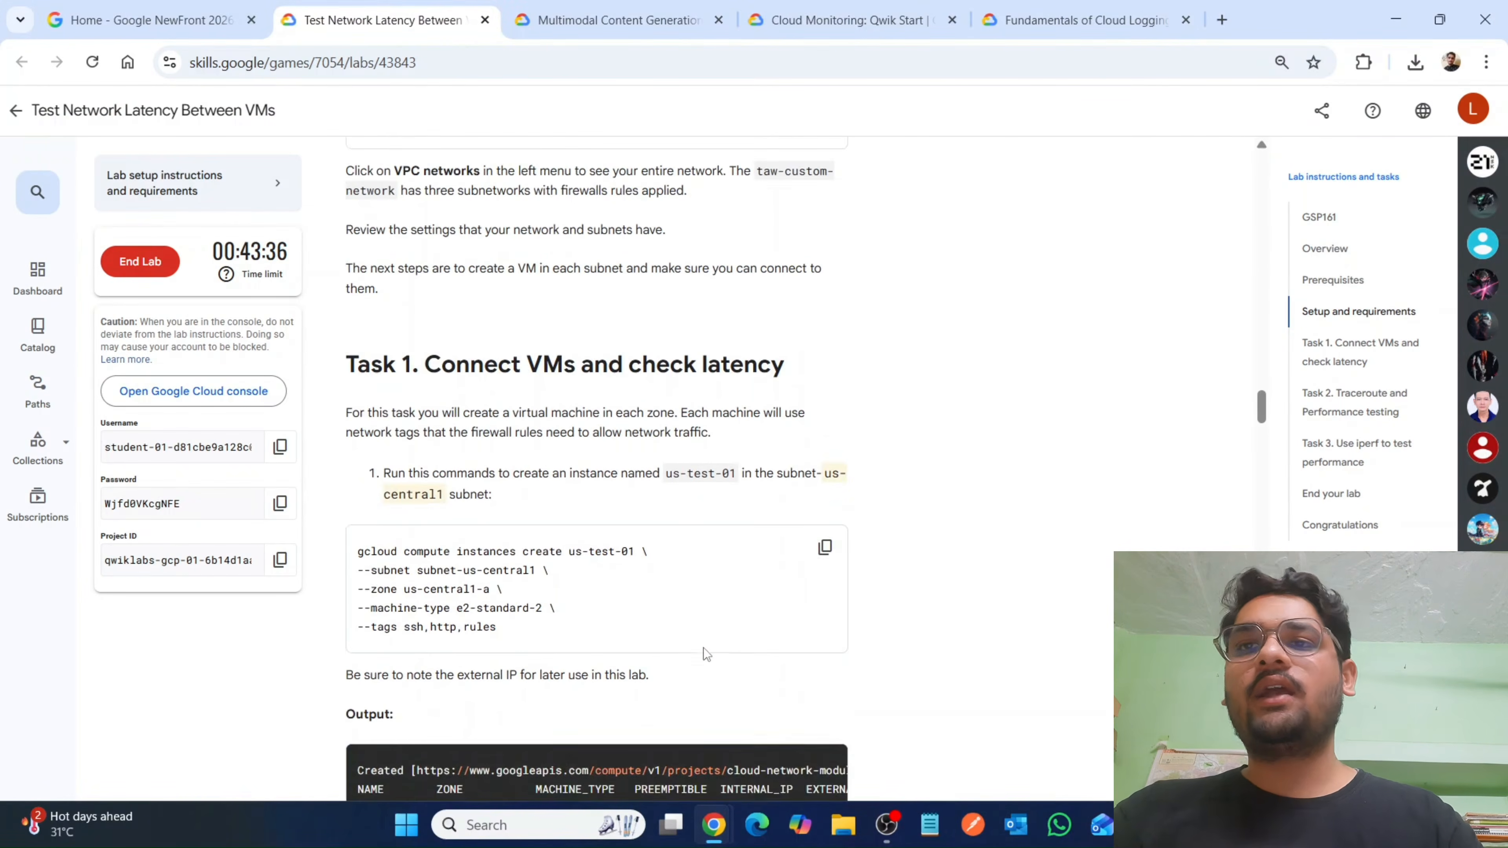
pyautogui.scroll(-2, 717, 617)
pyautogui.click(825, 450)
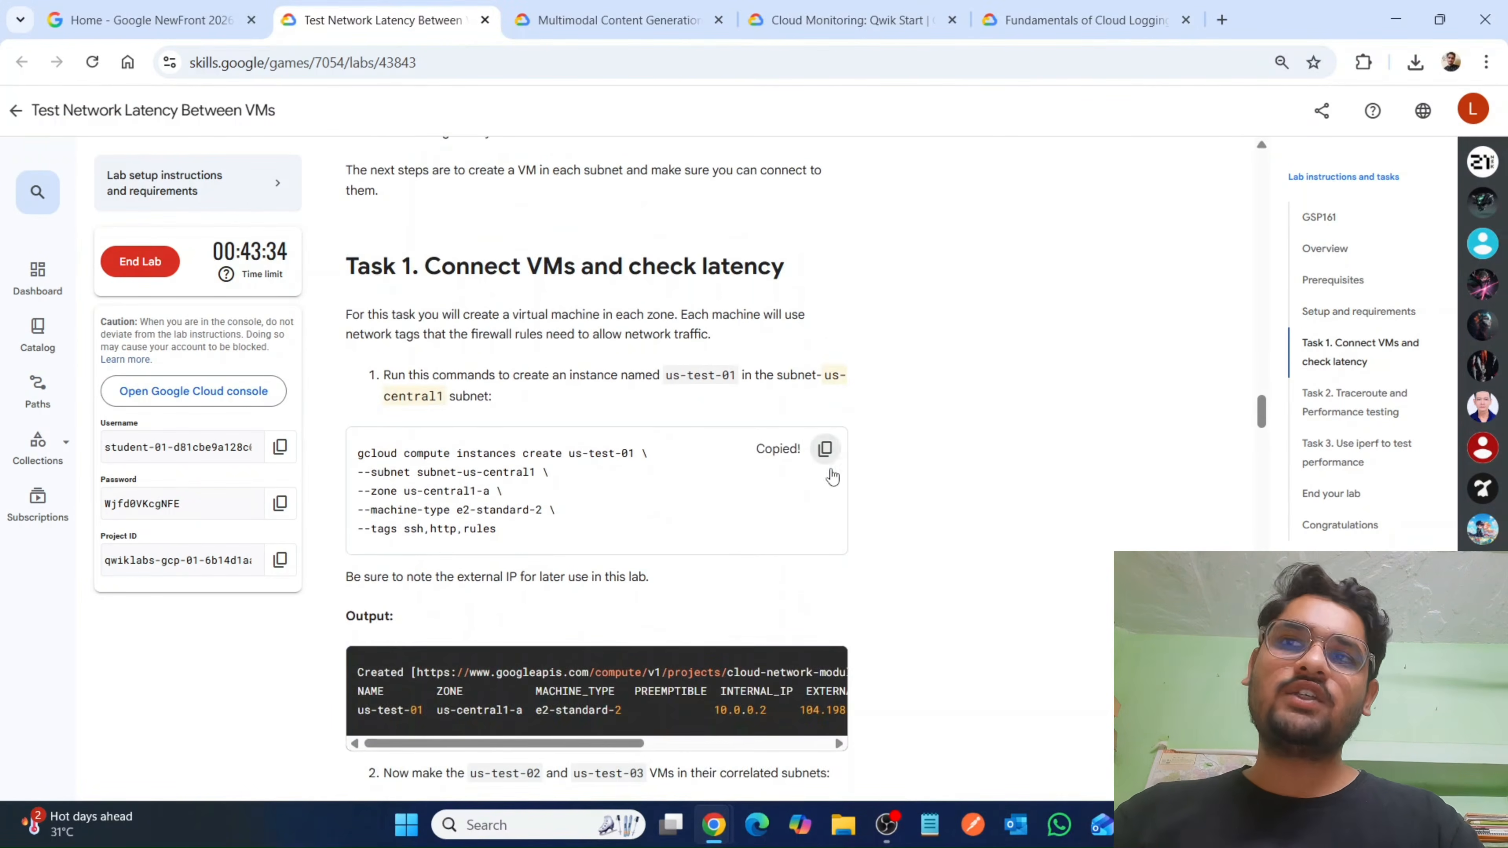
pyautogui.moveTo(713, 826)
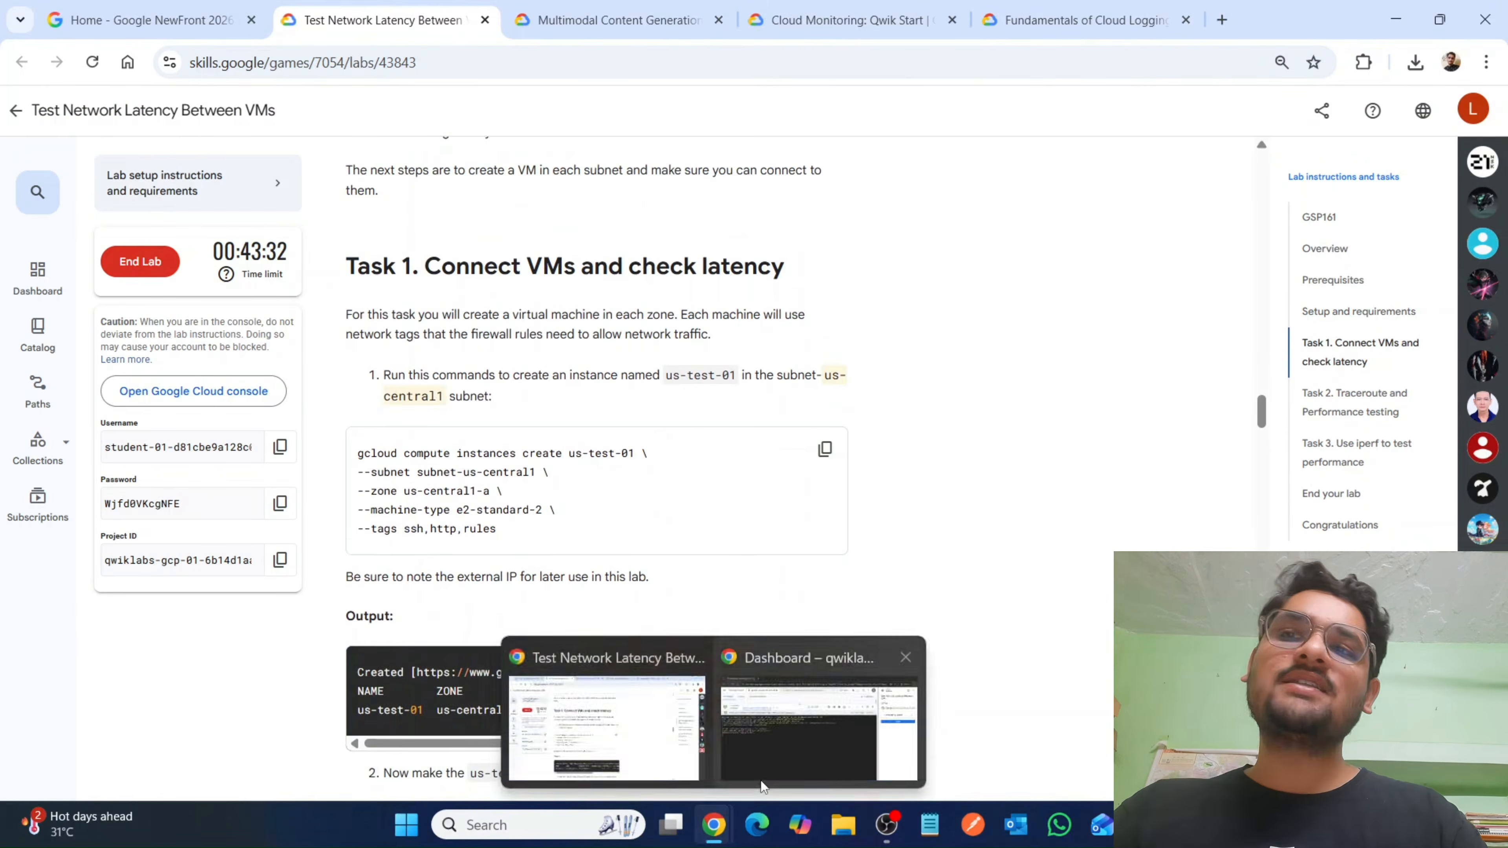
pyautogui.click(762, 781)
pyautogui.hotkey('ctrl', 'v')
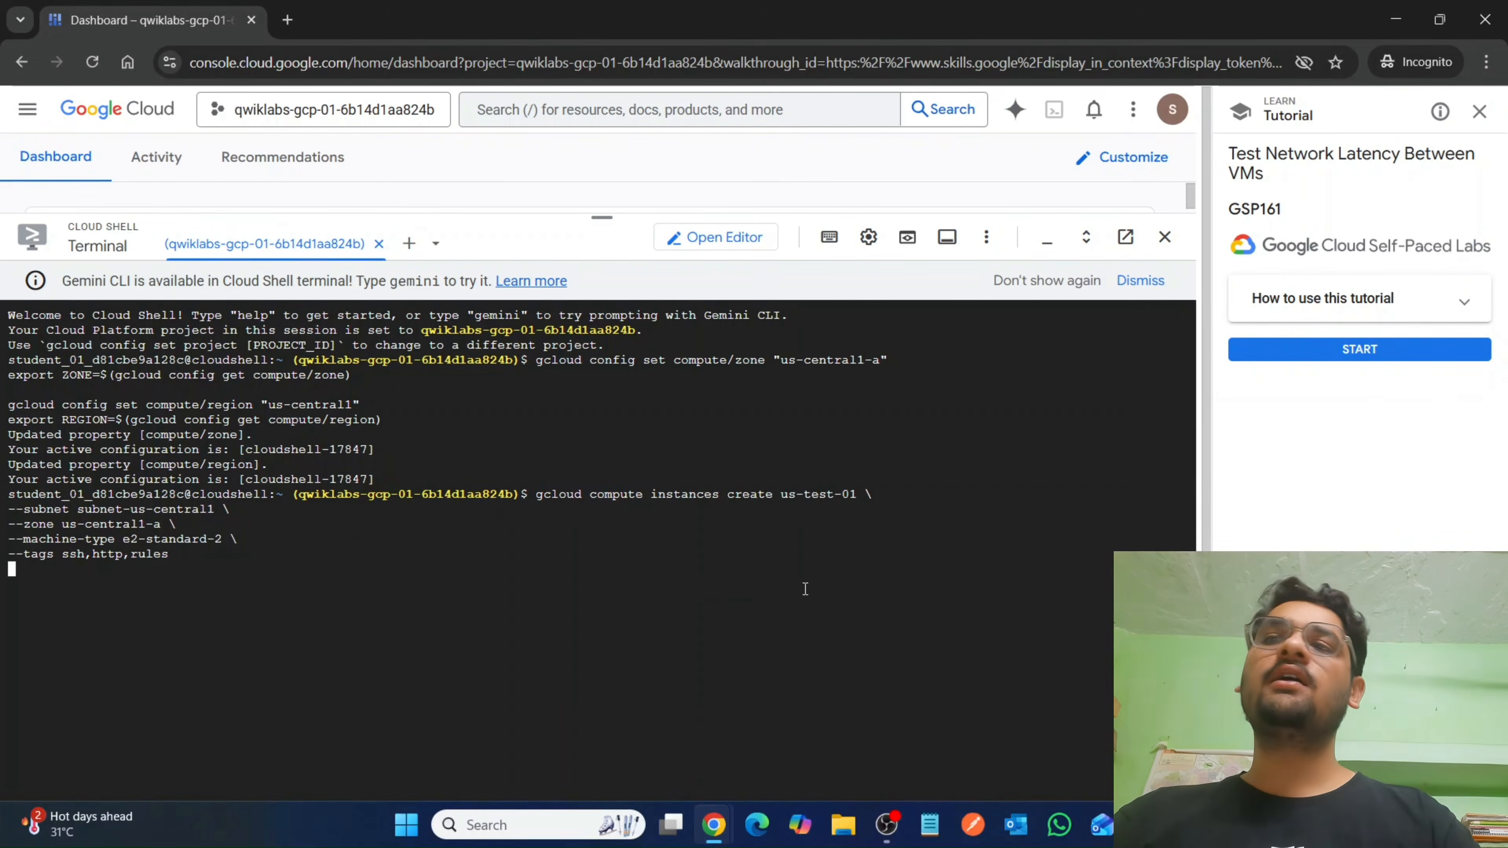
# Create VM us-test-02 with the lab's gcloud command, using subnet-us-east1, zone us-east1-d, machine type e2-standard-2 and tags ssh,http,rules.
pyautogui.moveTo(713, 826)
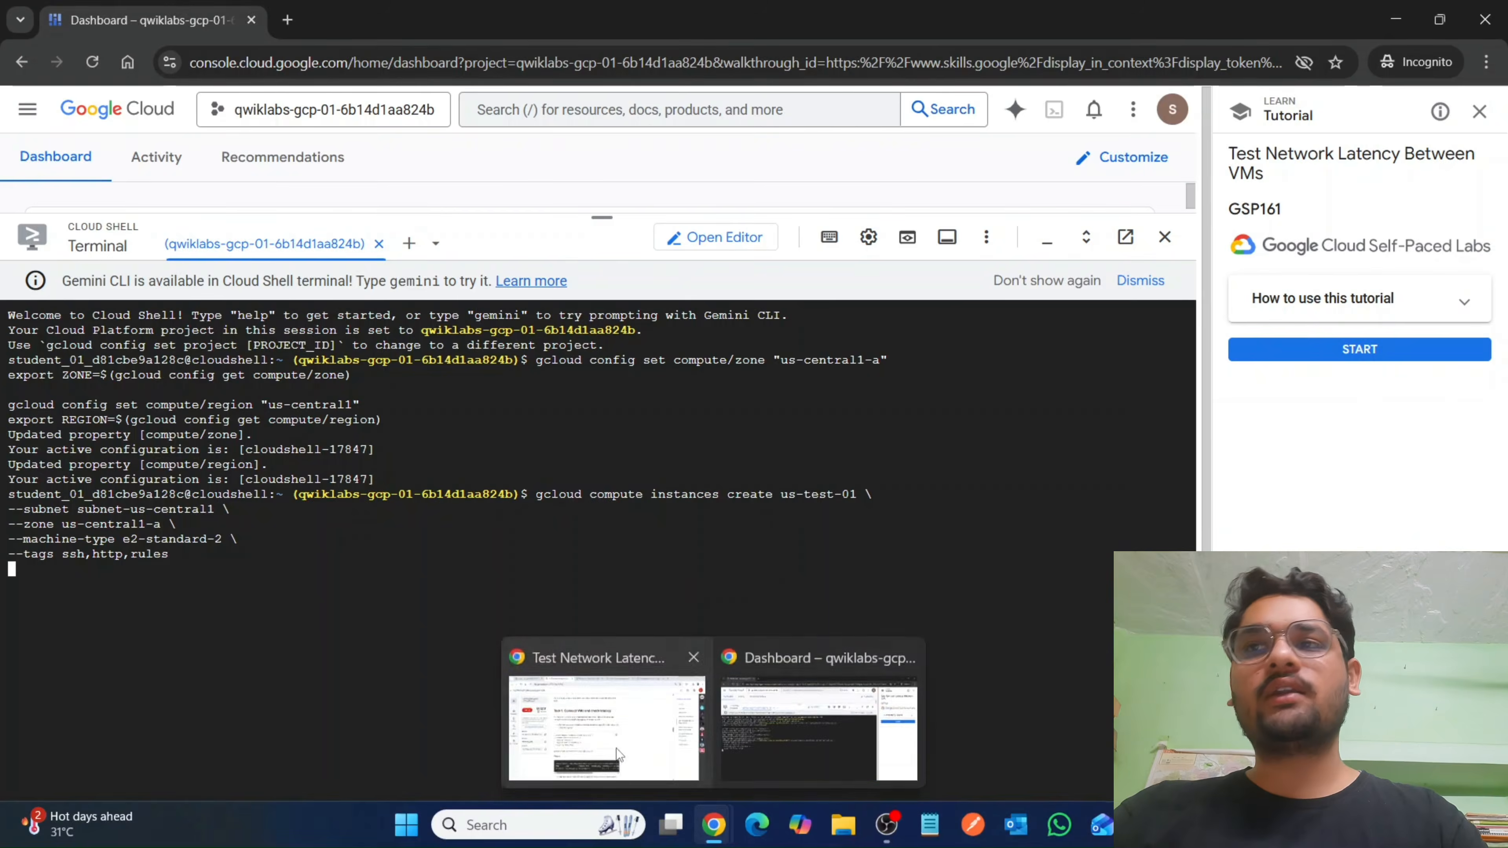
pyautogui.click(594, 701)
pyautogui.scroll(-3, 579, 490)
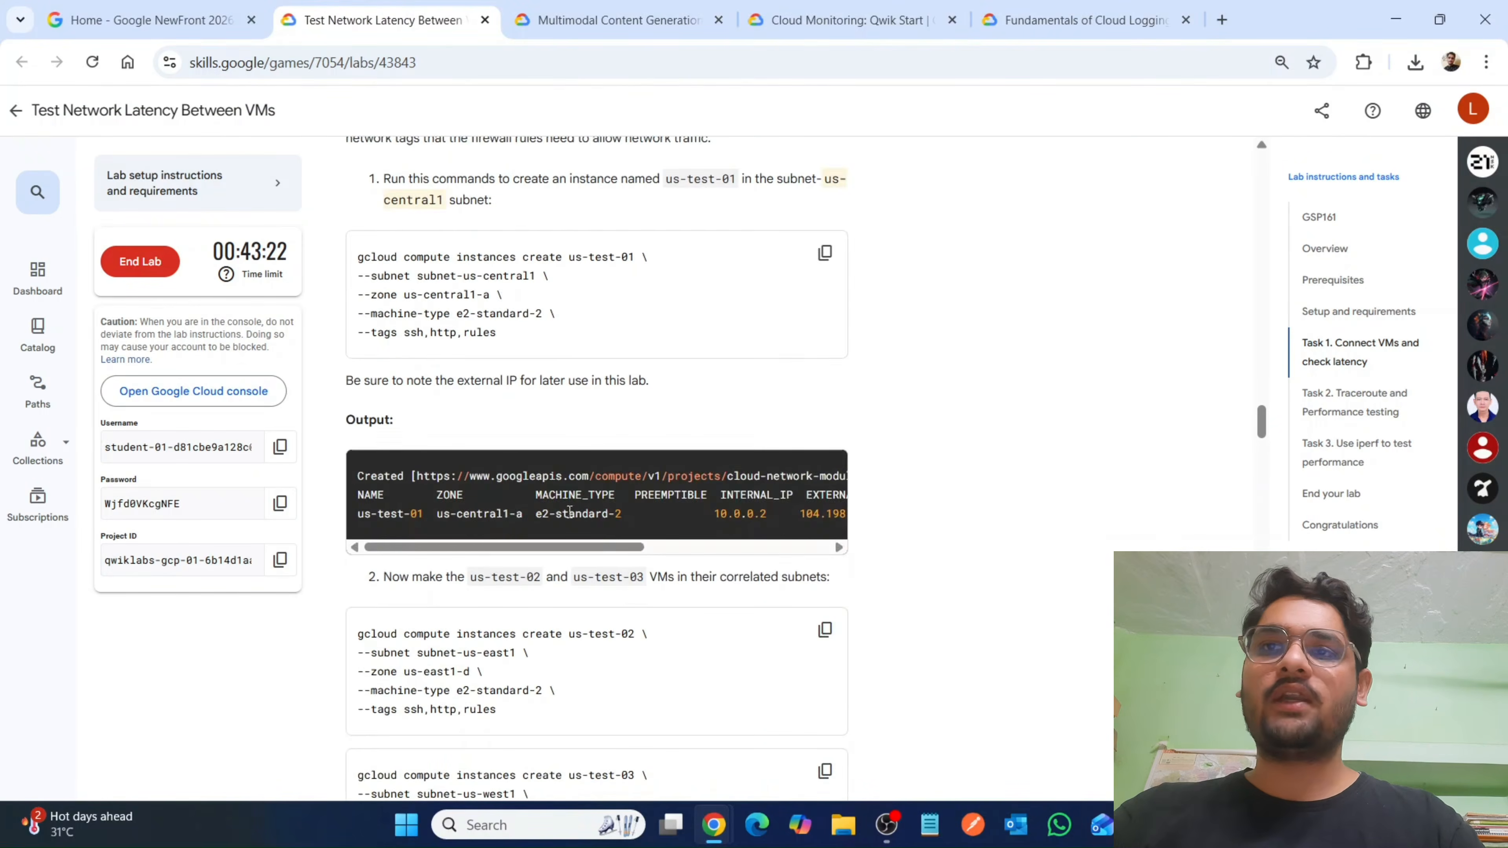
pyautogui.scroll(-3, 764, 413)
pyautogui.click(830, 444)
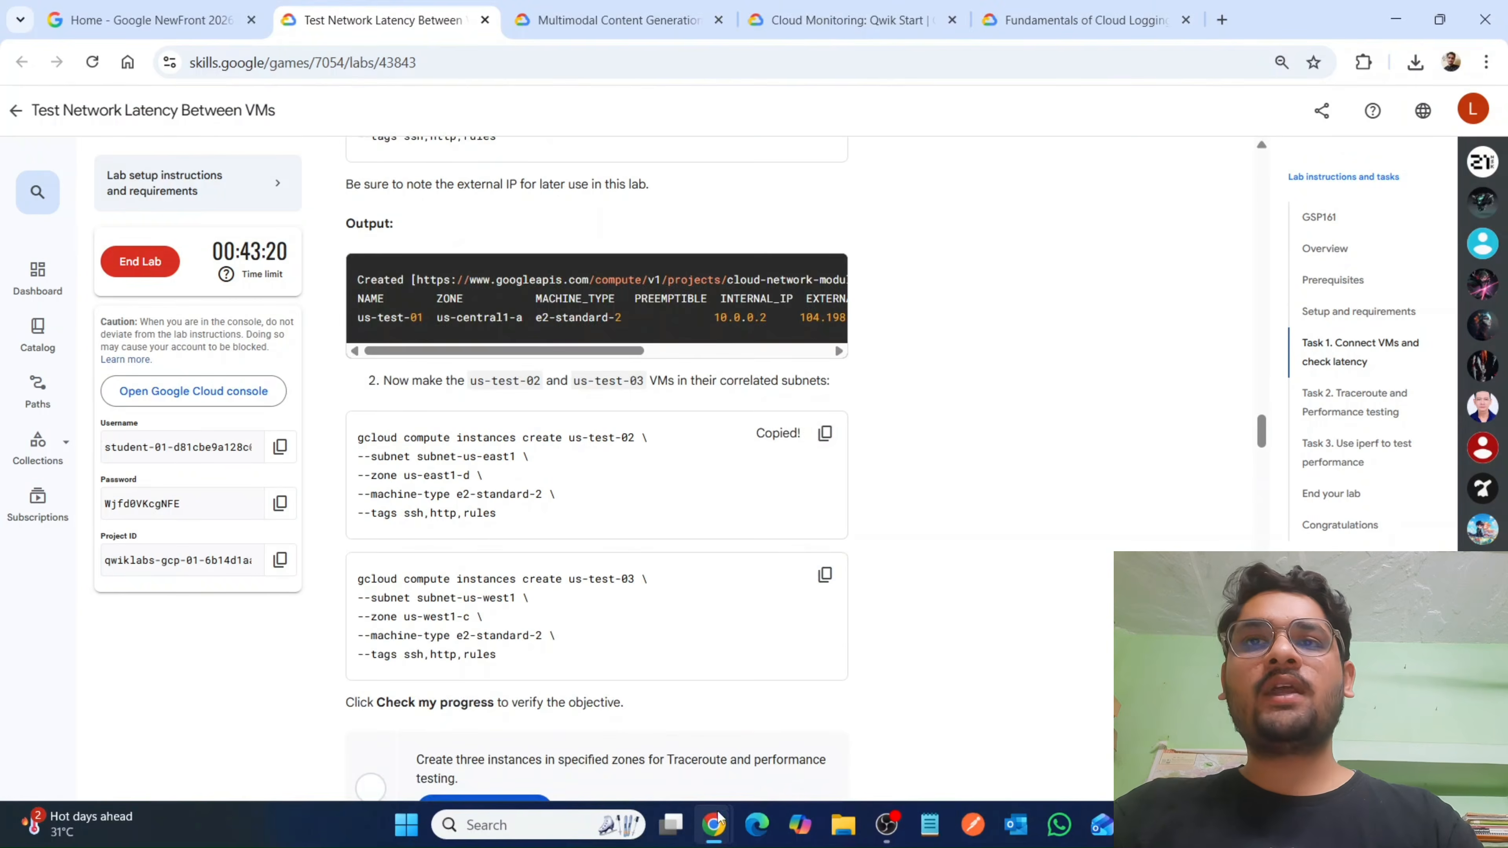
pyautogui.moveTo(714, 826)
pyautogui.click(768, 716)
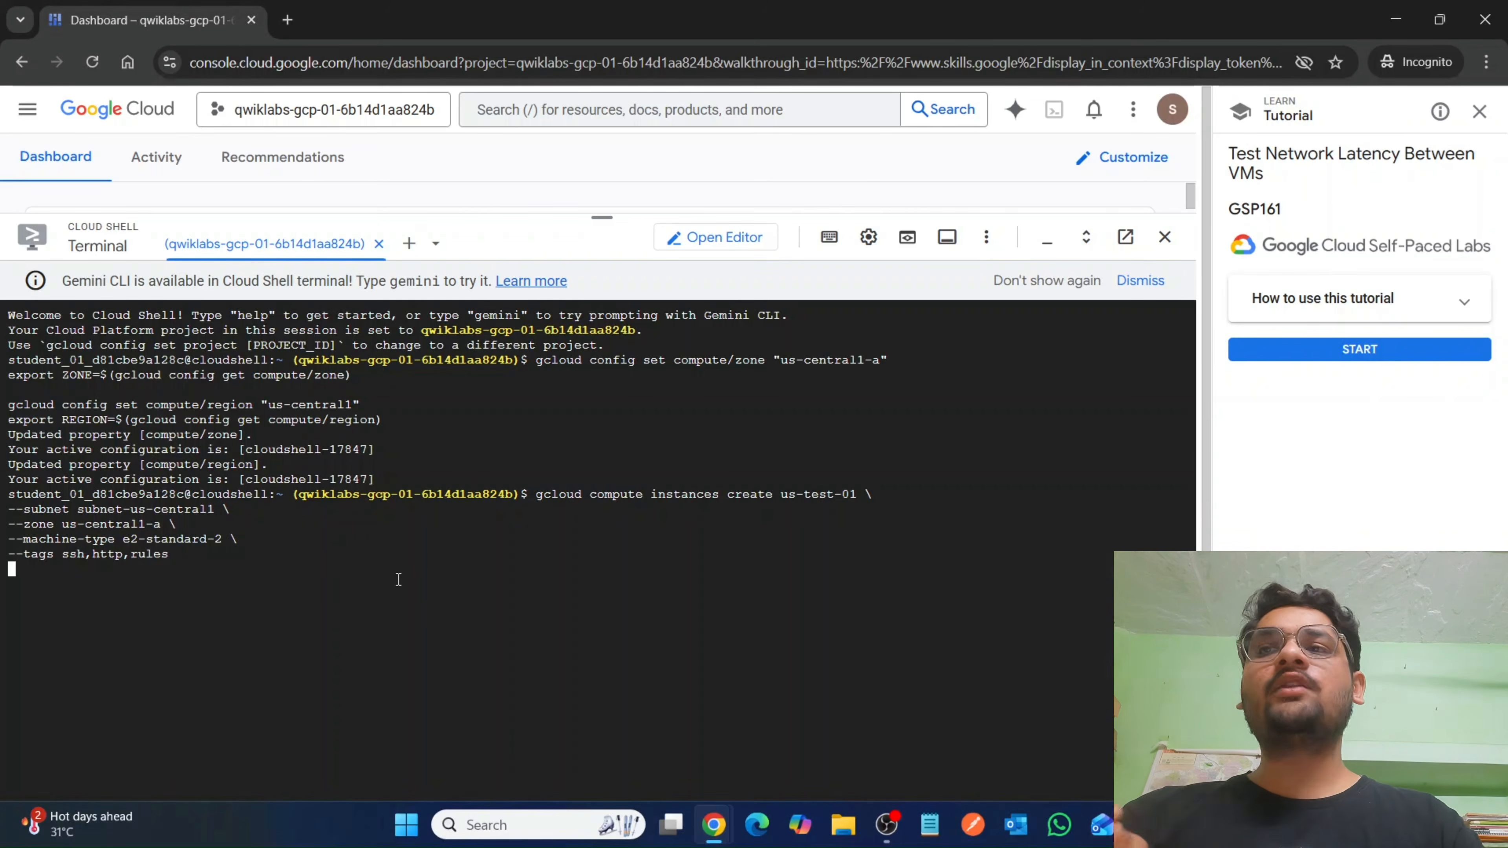
pyautogui.moveTo(596, 224); pyautogui.dragTo(595, 192)
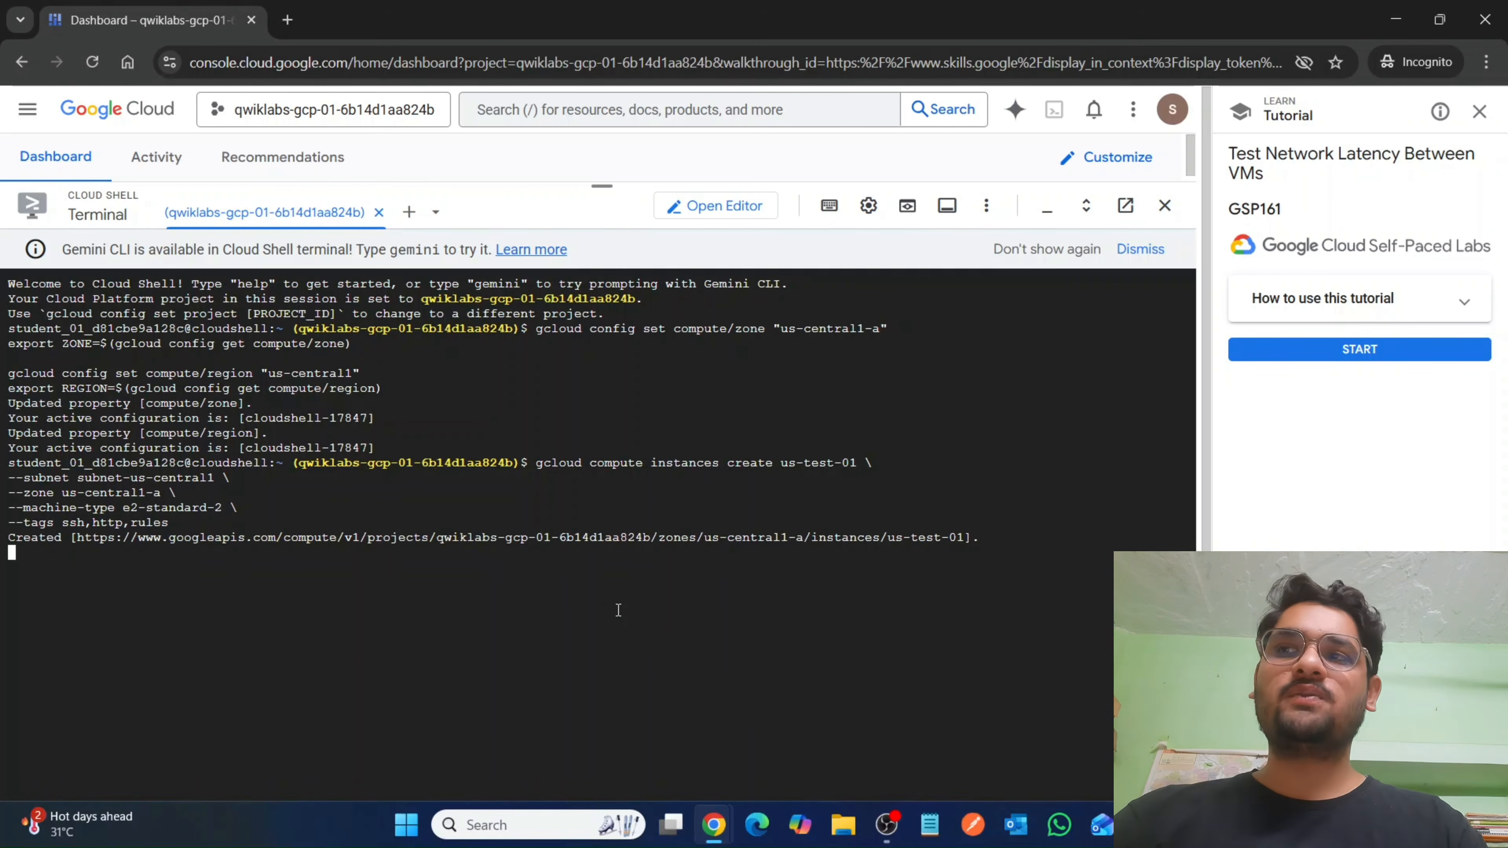
pyautogui.hotkey('ctrl', 'v')
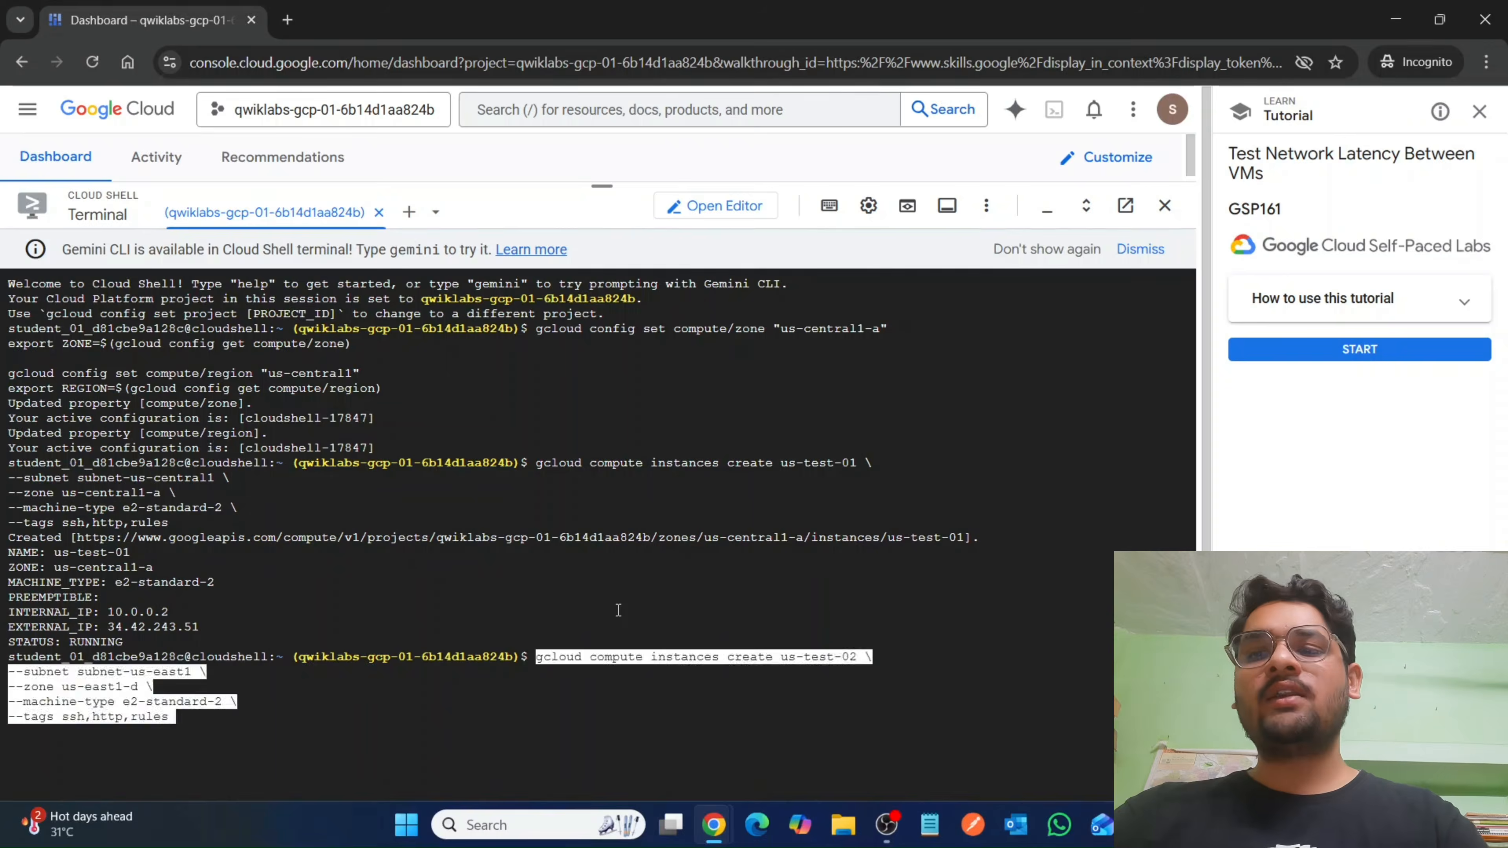
# Copy the gcloud command for creating us-test-03 from the lab instructions and look over the VM connection section that follows.
pyautogui.moveTo(713, 825)
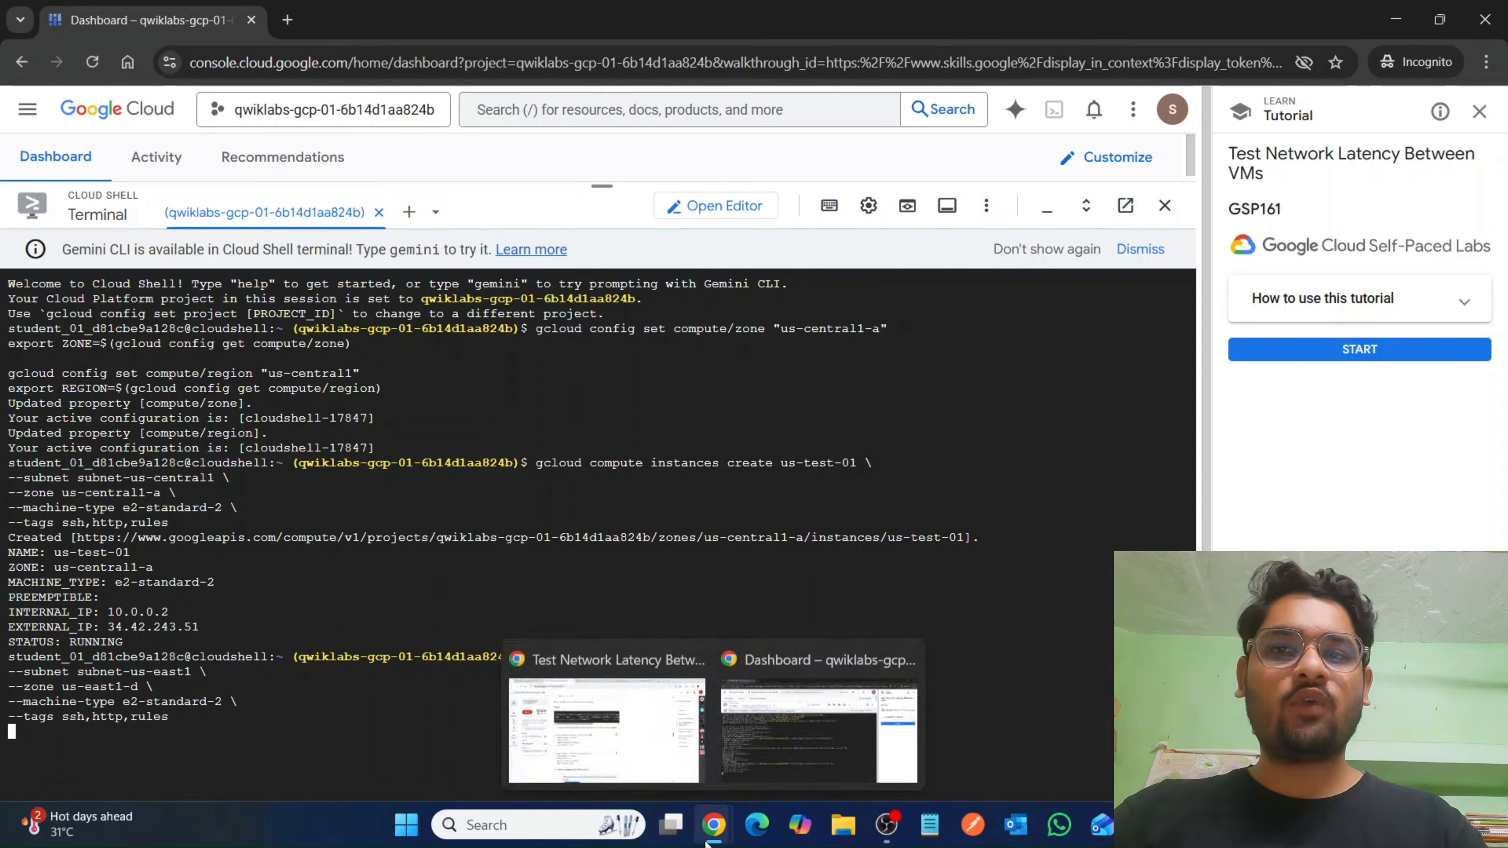
pyautogui.click(616, 724)
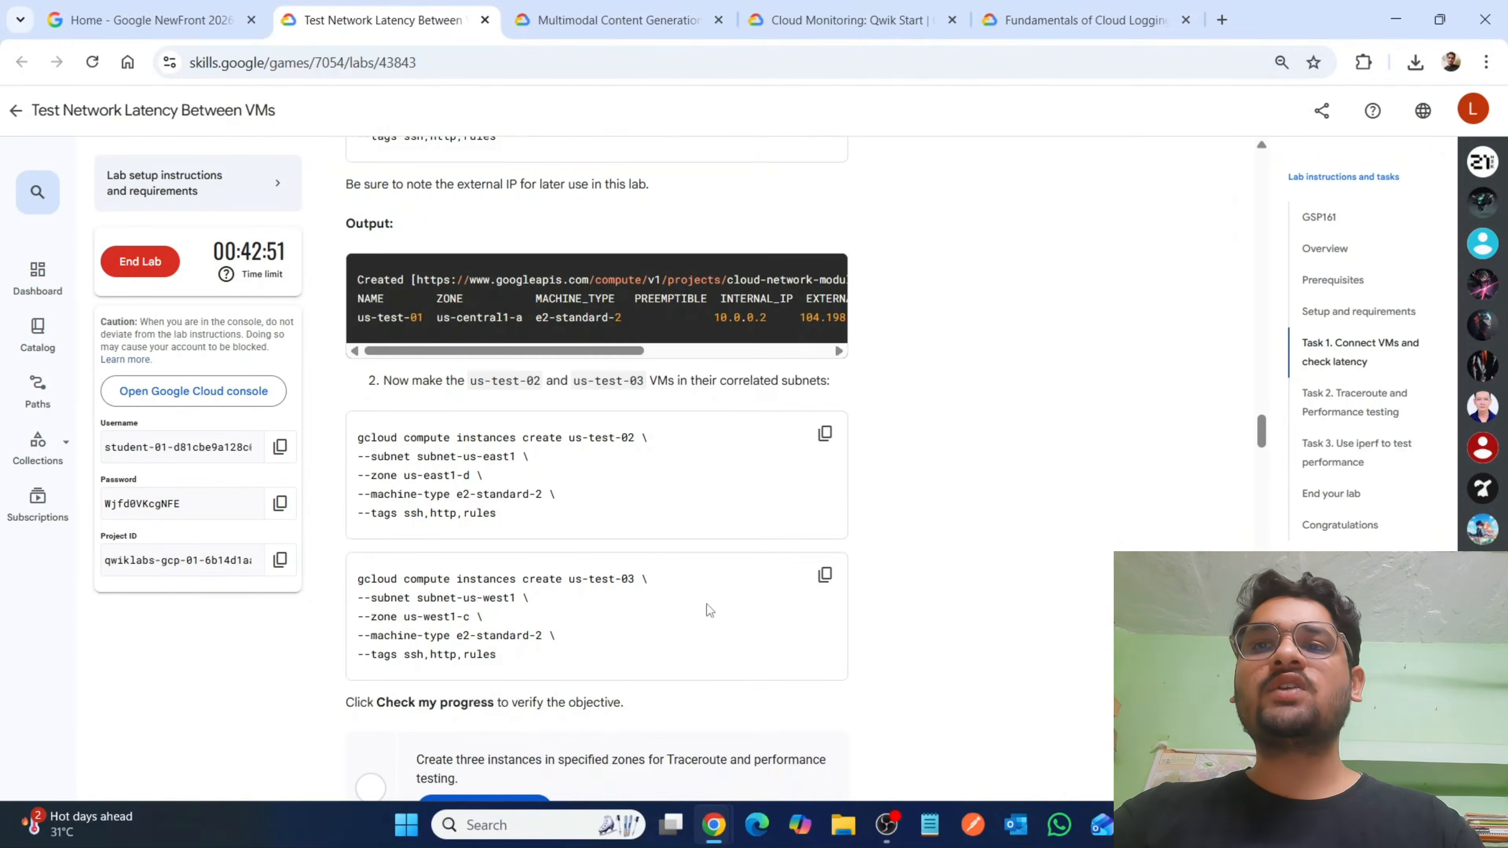
pyautogui.scroll(-3, 707, 604)
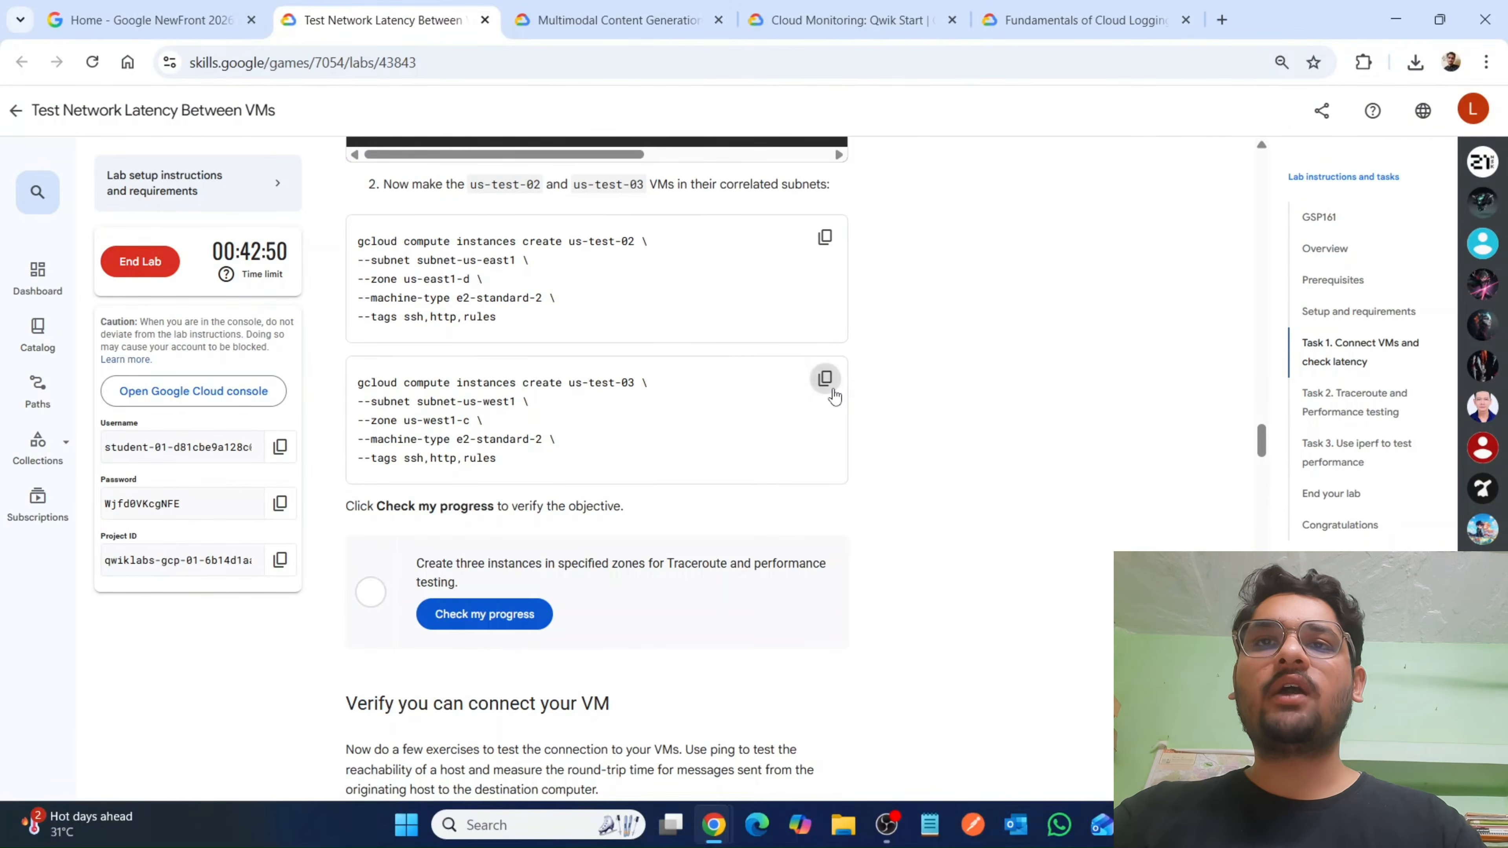
pyautogui.click(827, 384)
pyautogui.scroll(-3, 773, 453)
pyautogui.scroll(-3, 773, 453)
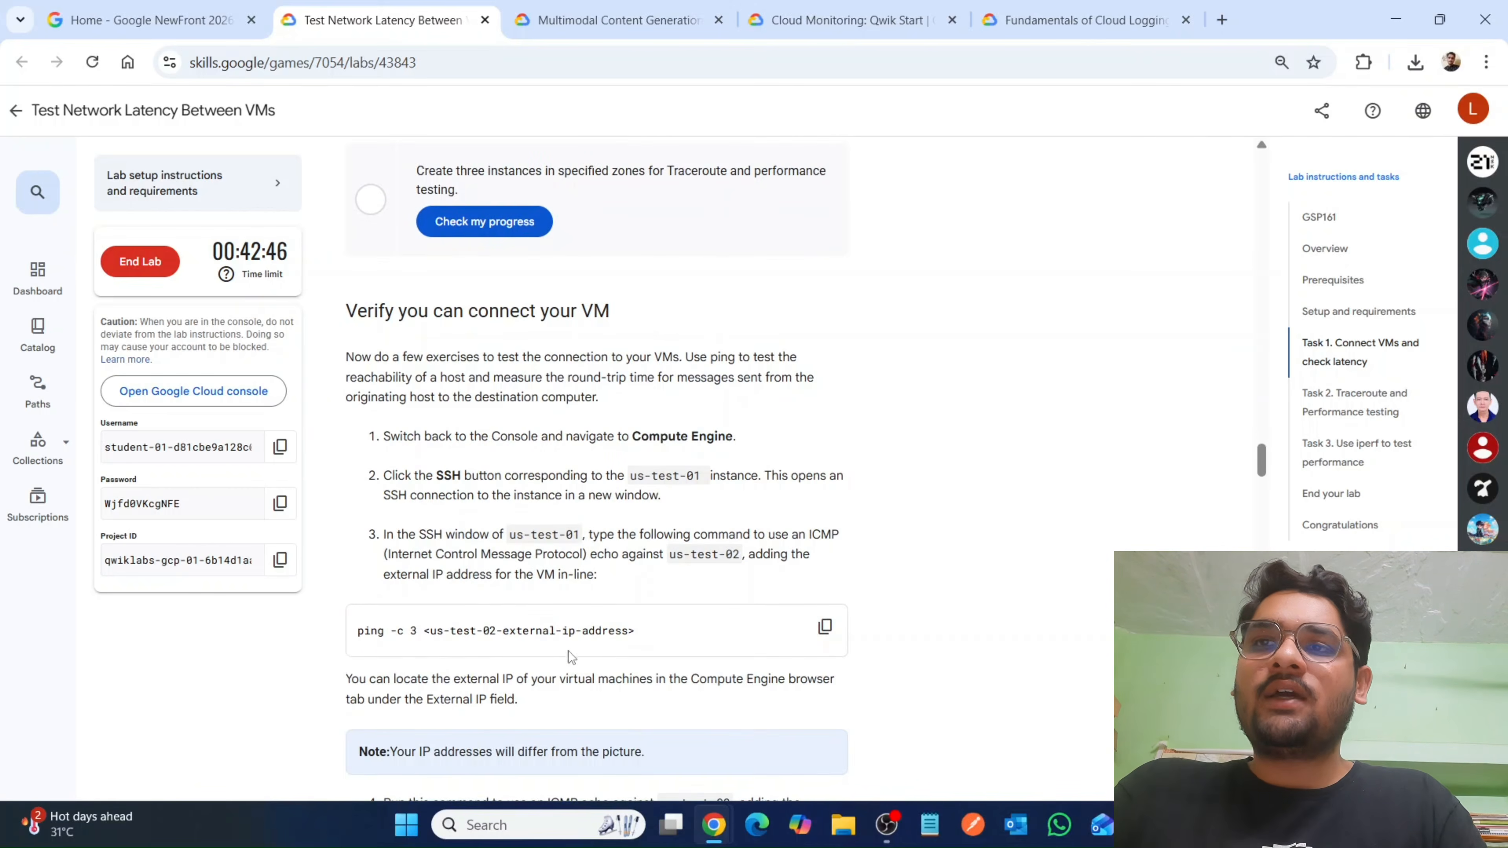
pyautogui.scroll(5, 700, 571)
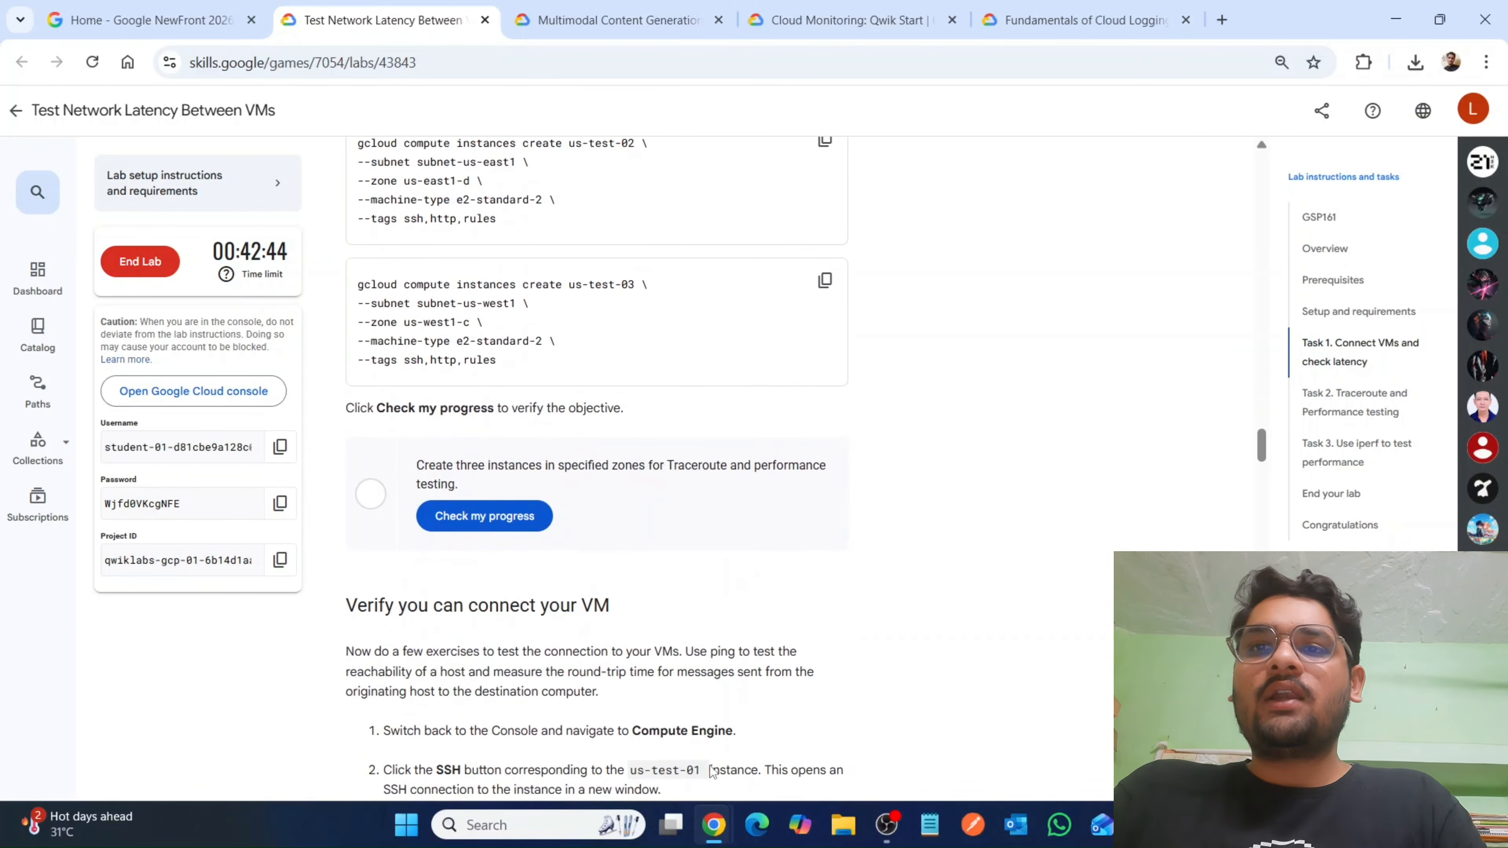
# Return to the Google Cloud console, shrink the Cloud Shell pane and open Compute Engine.
pyautogui.moveTo(713, 839)
pyautogui.click(1010, 737)
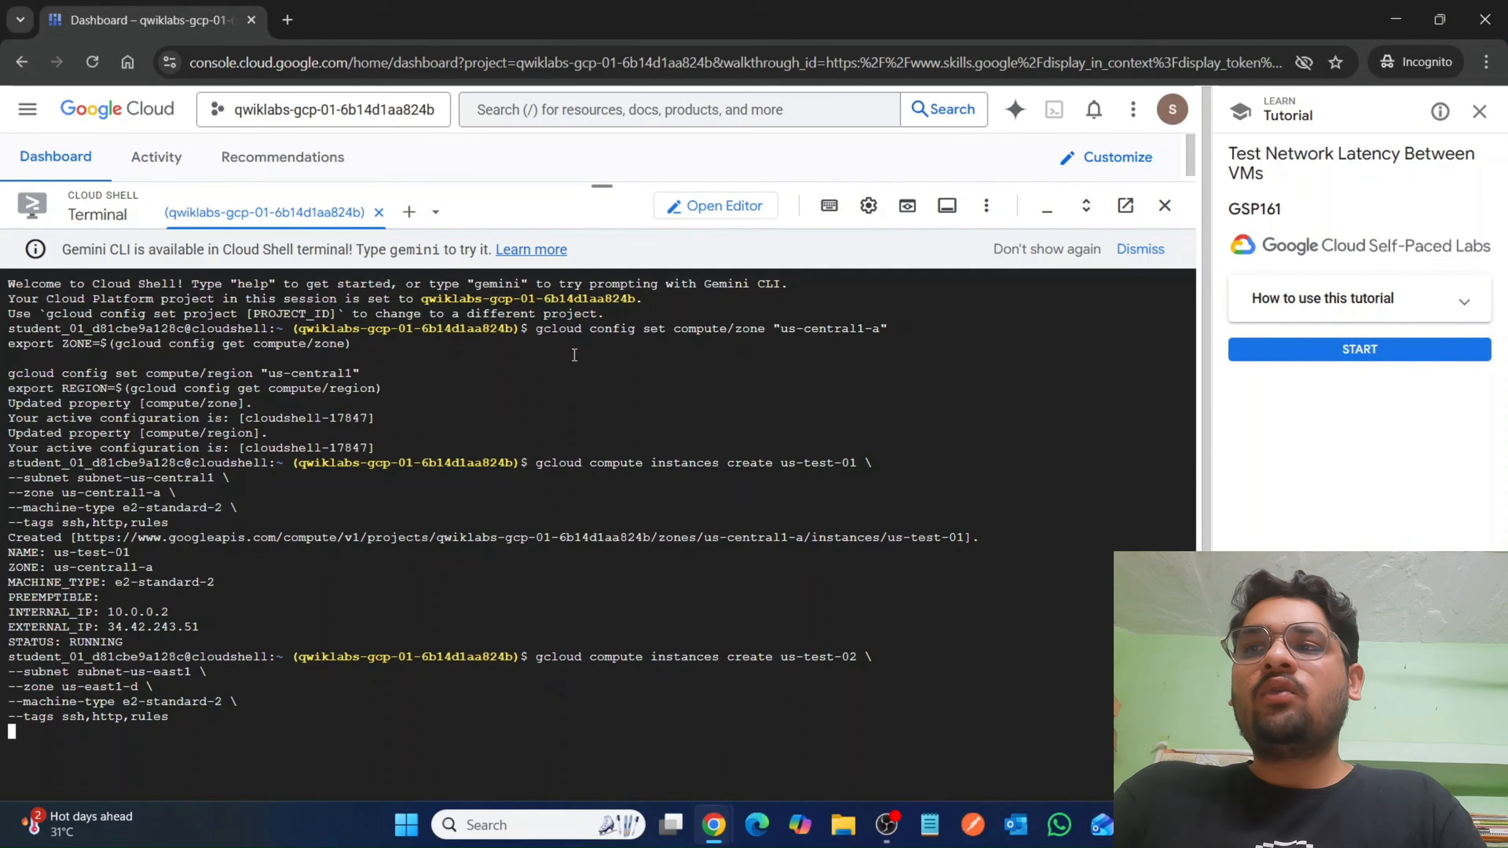
pyautogui.moveTo(593, 183); pyautogui.dragTo(579, 428)
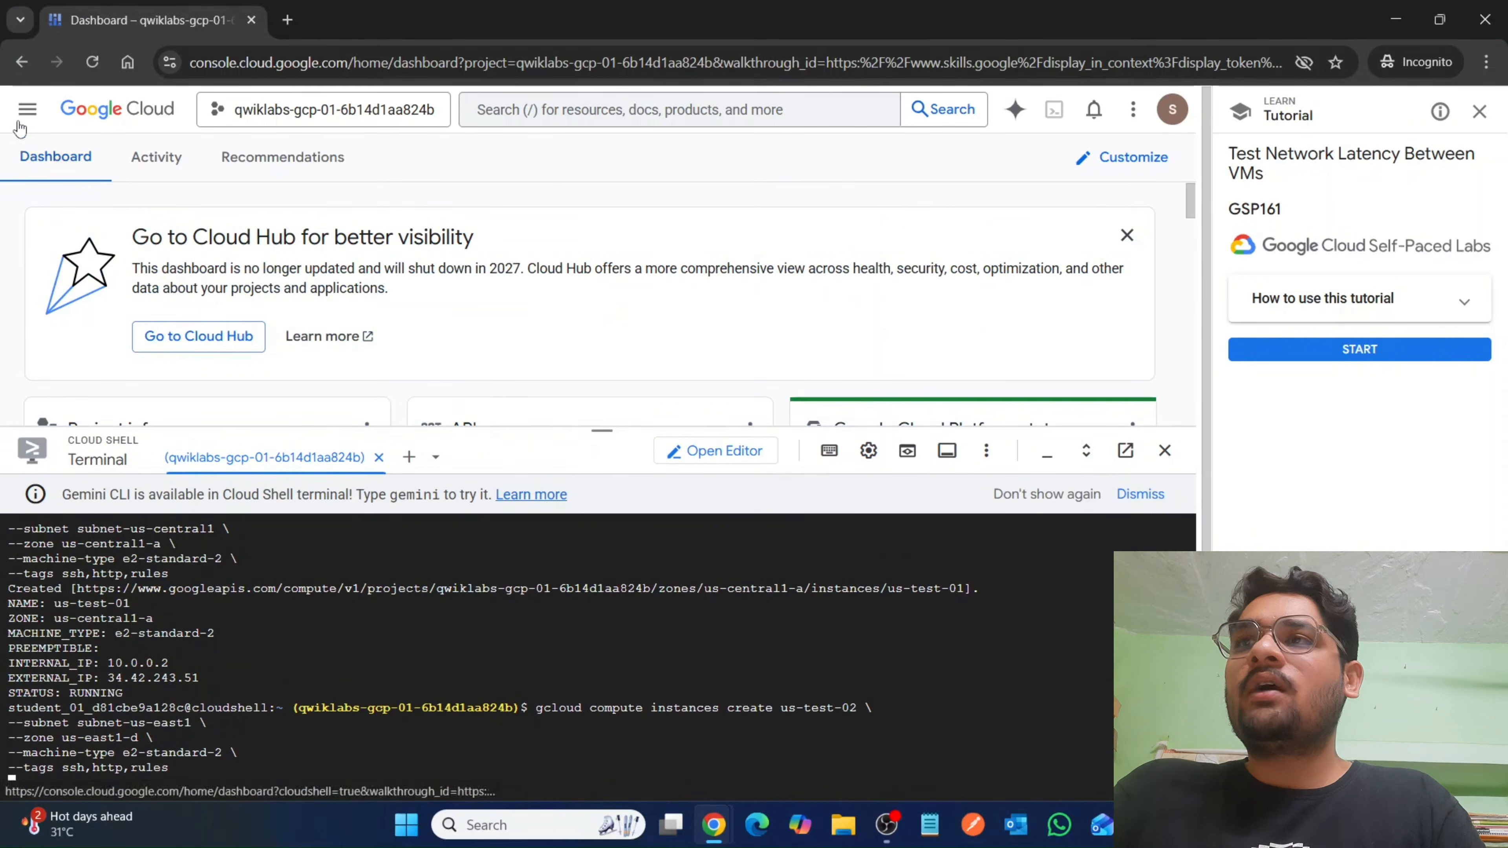
pyautogui.click(26, 110)
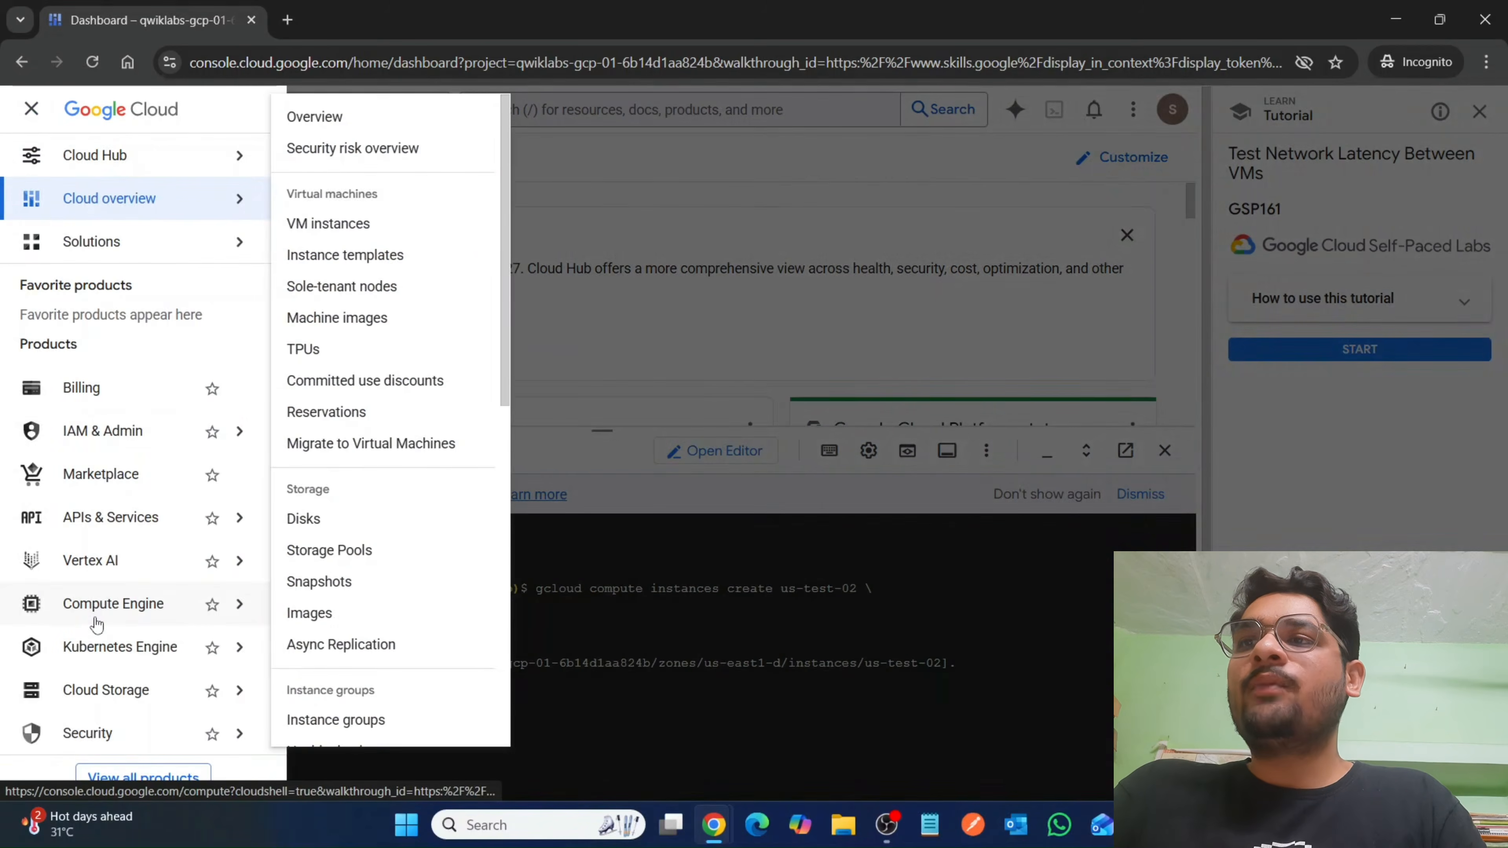
pyautogui.click(97, 604)
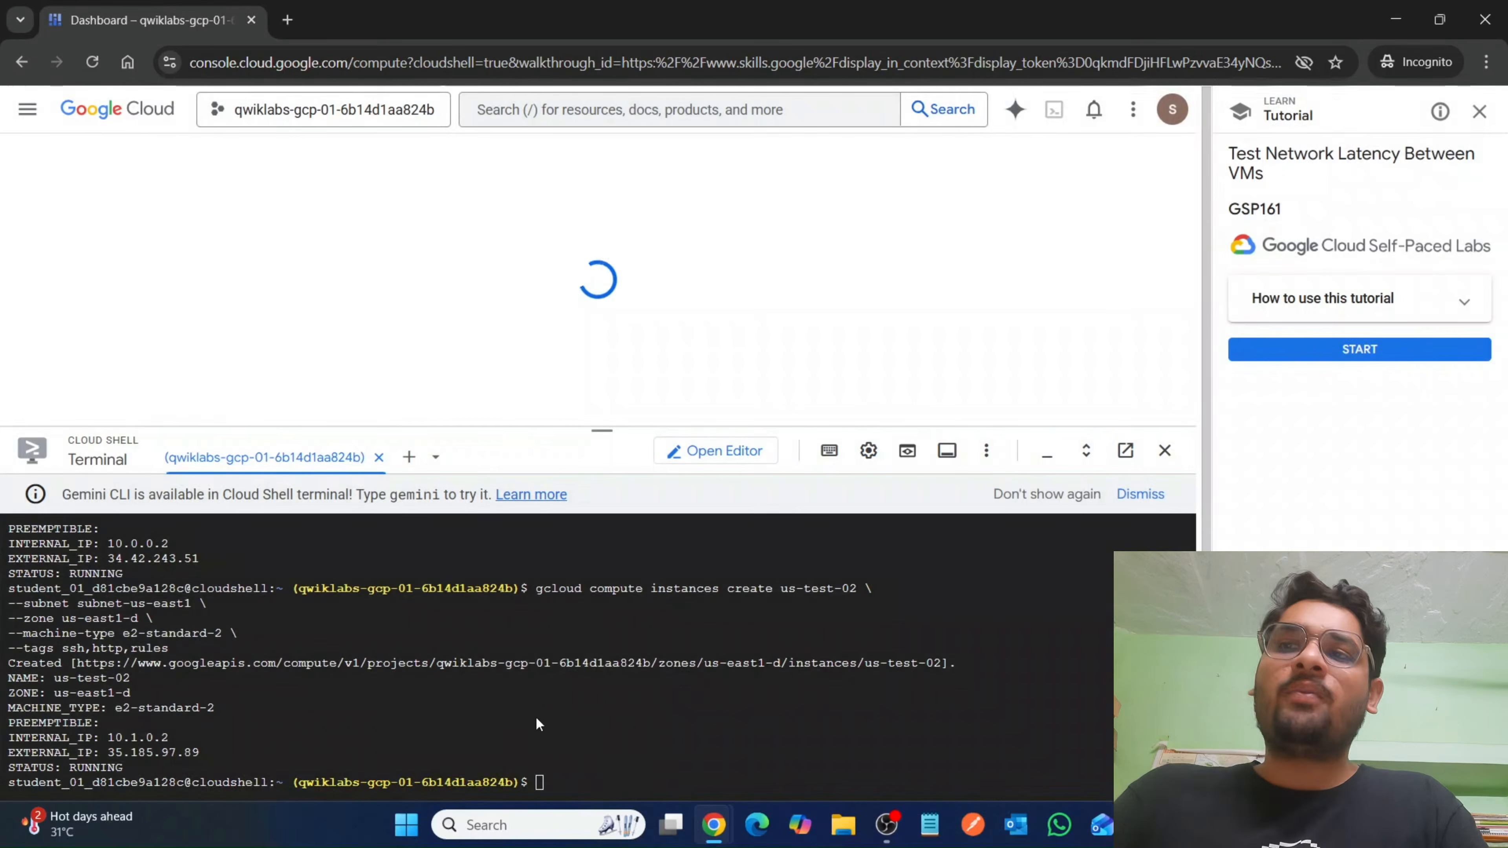
# Run the copied command in Cloud Shell to create VM us-test-03 in subnet-us-west1, zone us-west1-c, with machine type e2-standard-2 and tags ssh,http,rules.
pyautogui.click(560, 787)
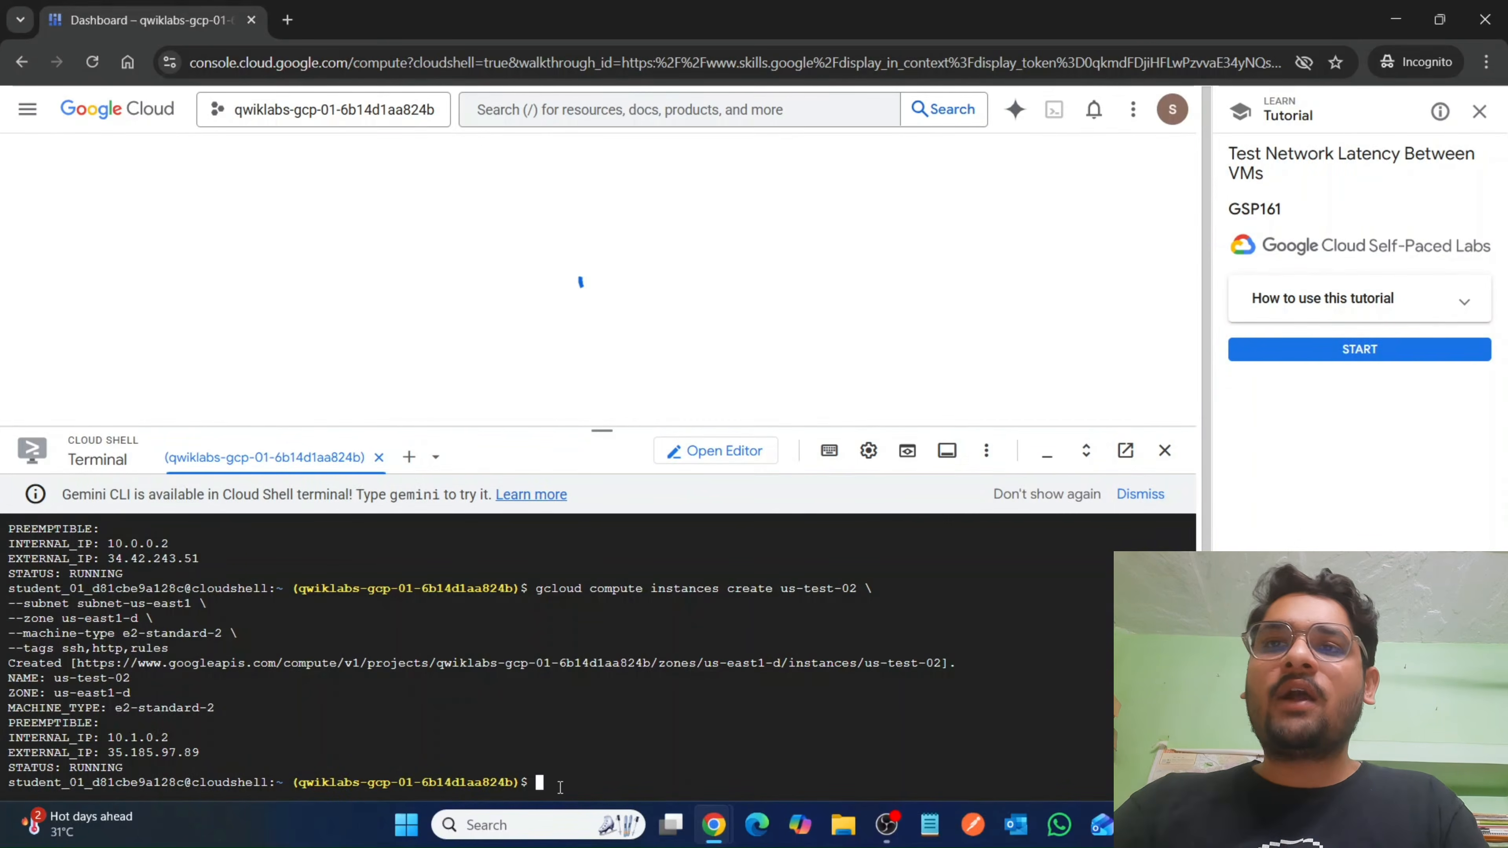
pyautogui.hotkey('ctrl', 'v')
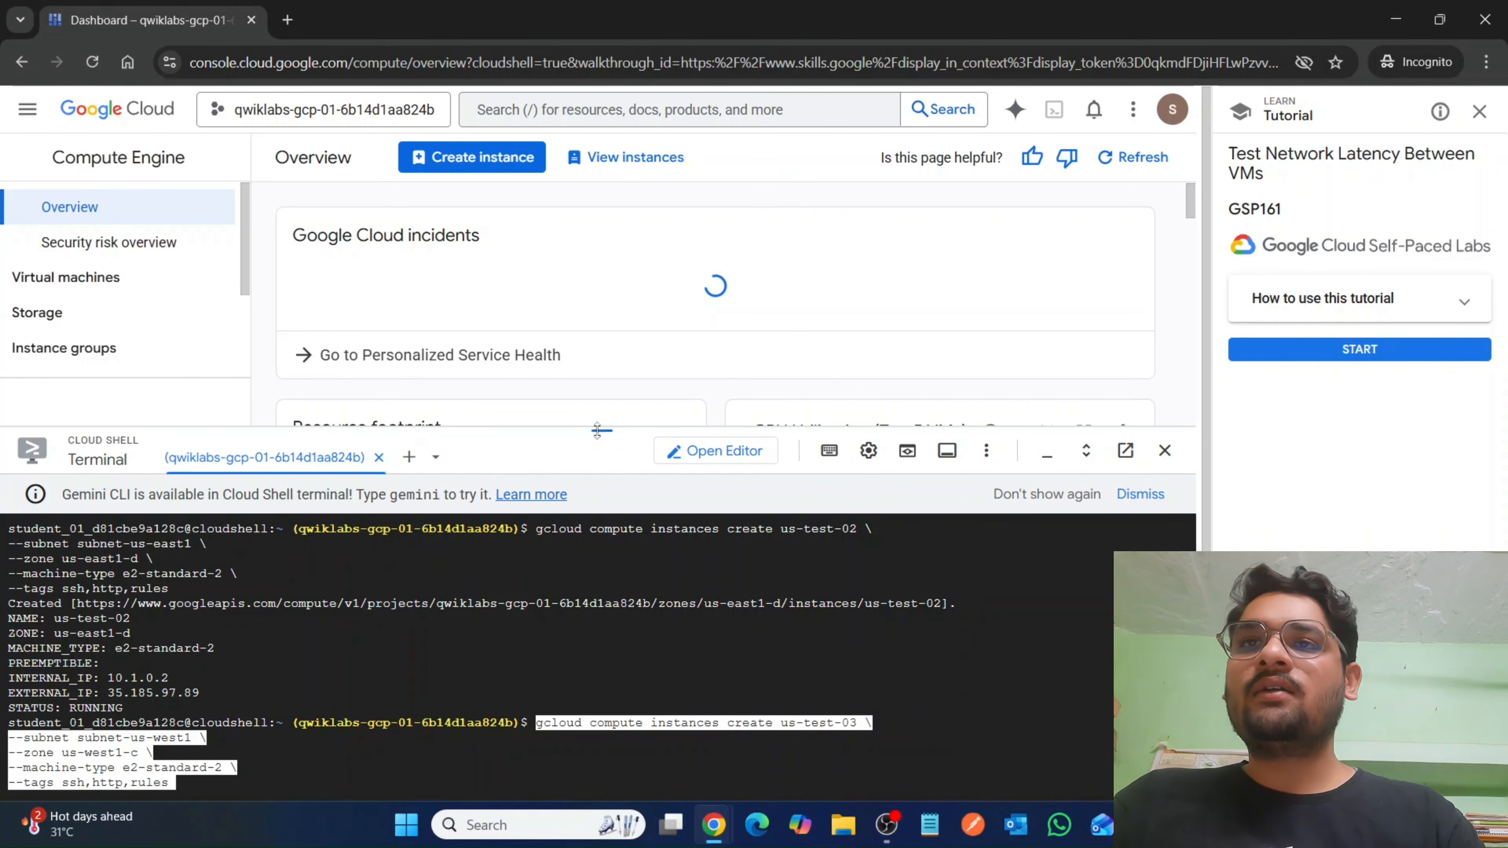
pyautogui.moveTo(597, 431); pyautogui.dragTo(630, 138)
pyautogui.press('Return')
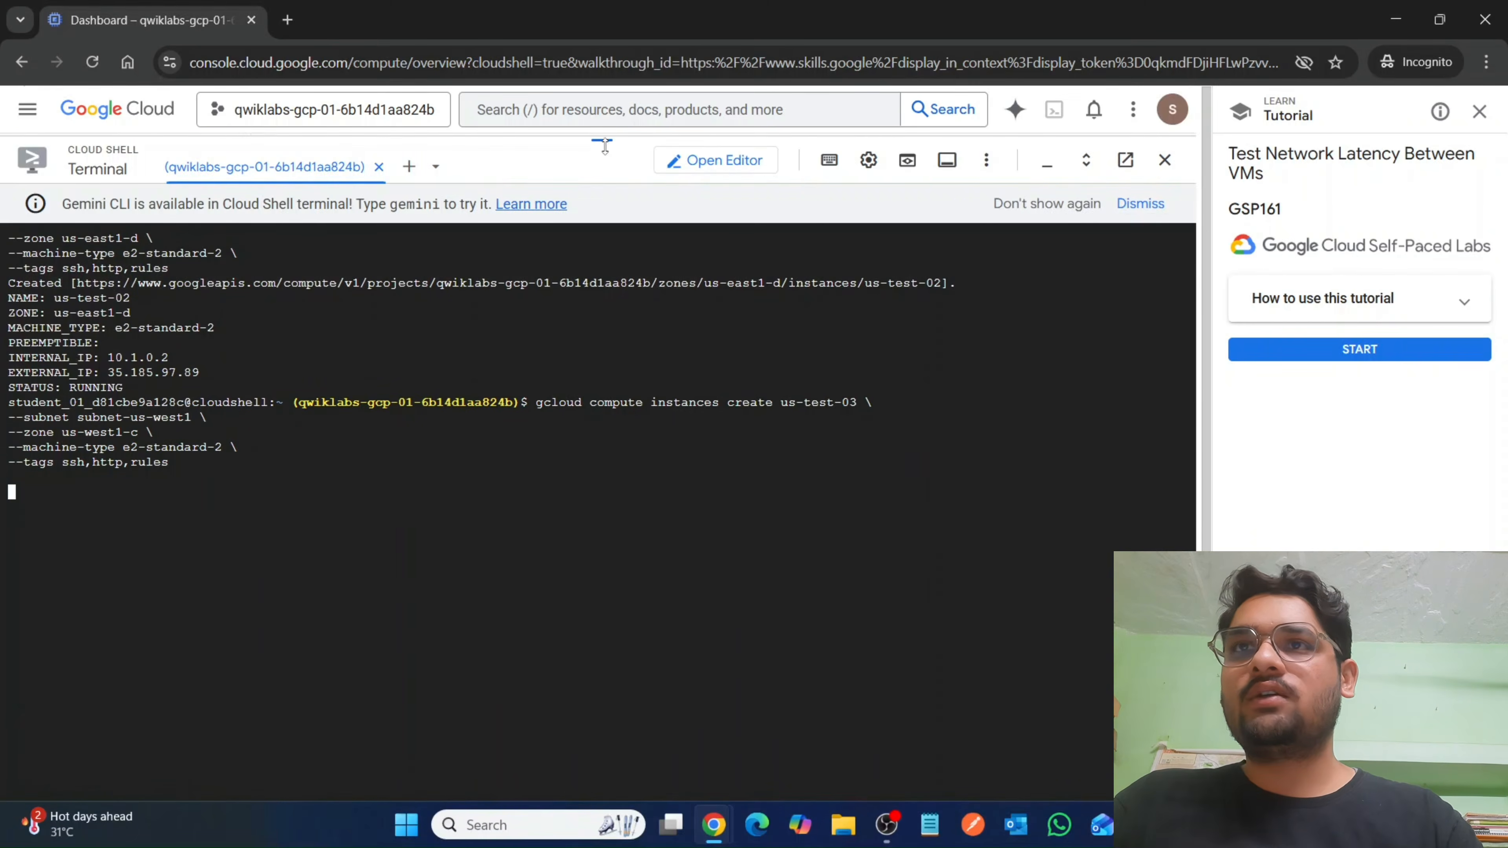
# Open the Compute Engine VM instances list and check the lab progress for creating three instances in the specified zones.
pyautogui.moveTo(586, 328); pyautogui.dragTo(596, 538)
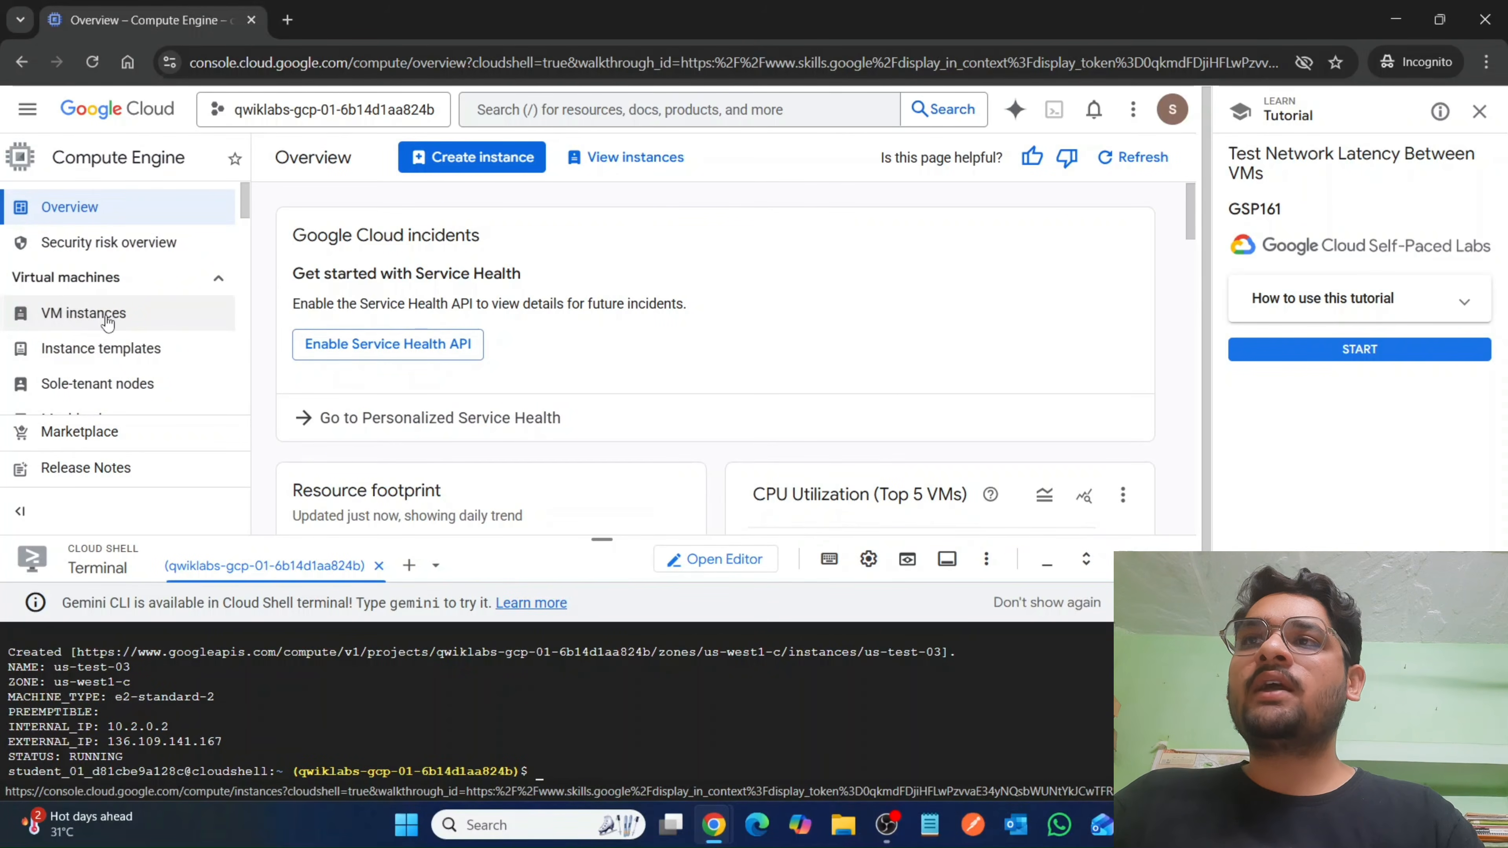
pyautogui.click(124, 321)
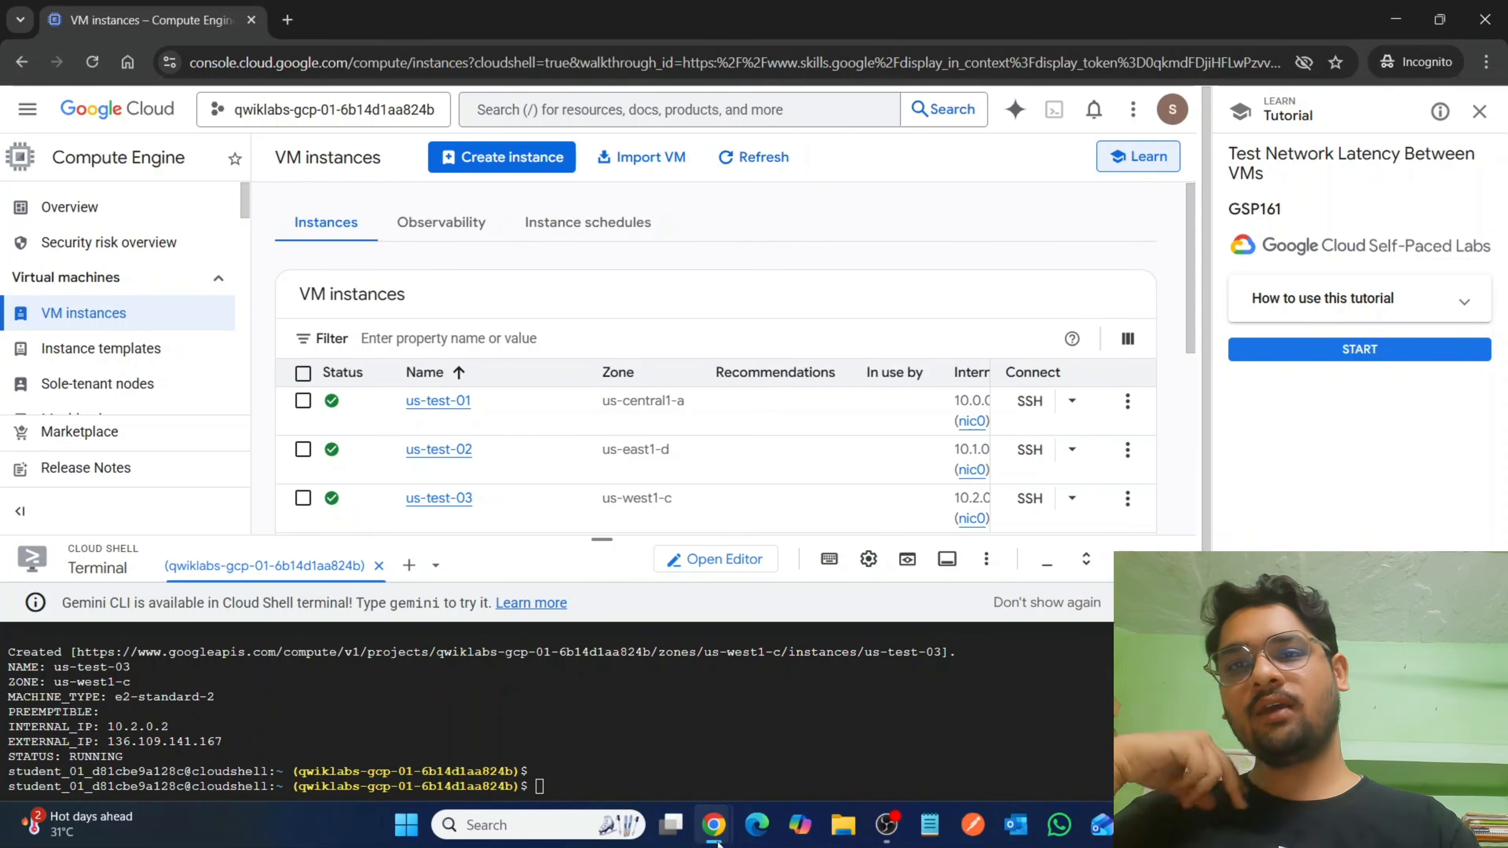
pyautogui.moveTo(703, 815)
pyautogui.click(606, 724)
pyautogui.click(485, 516)
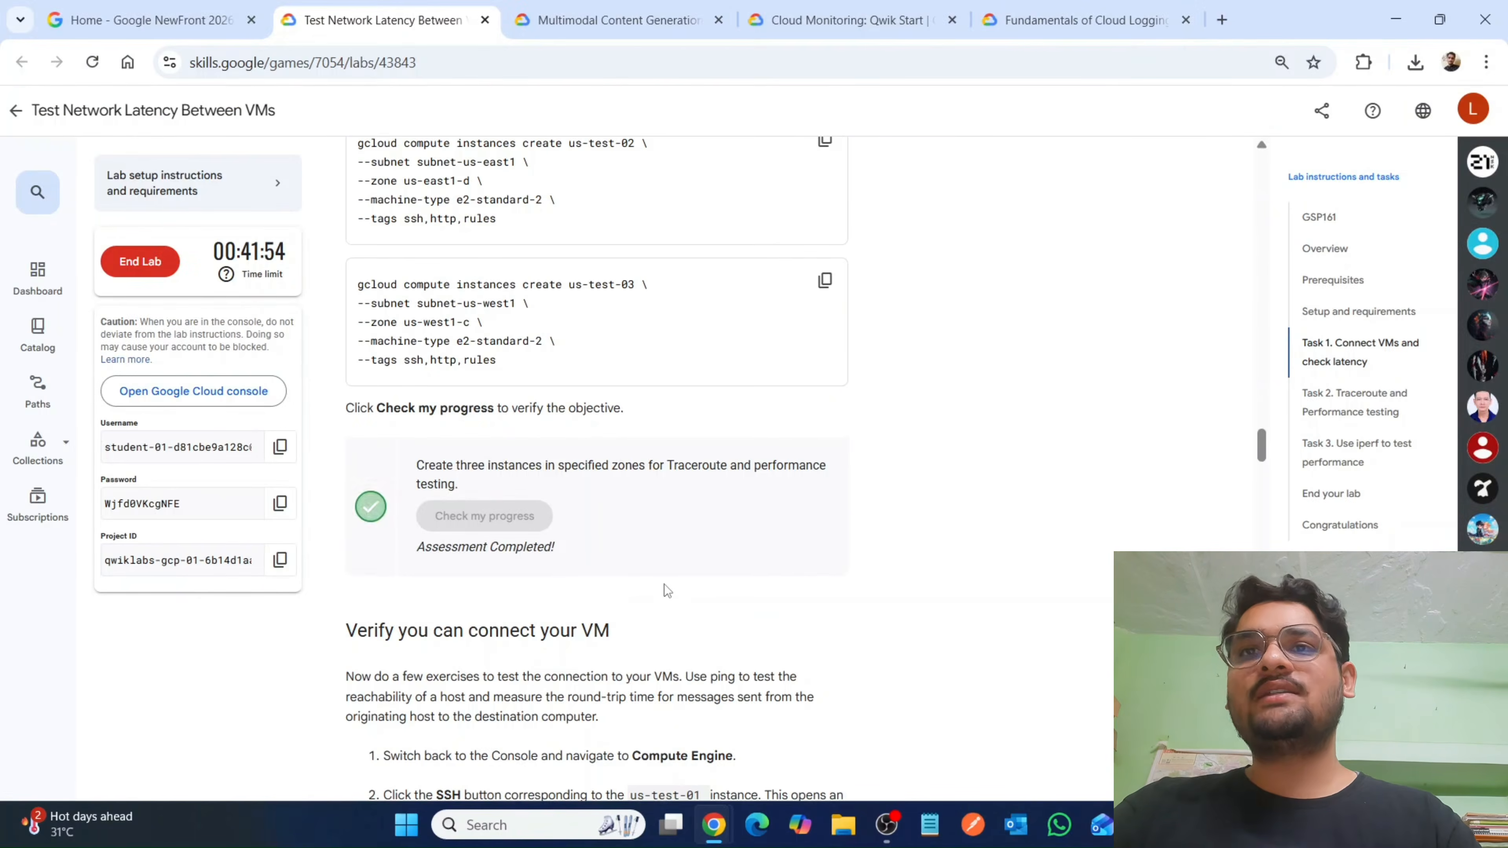
# Read the lab instructions from the VM connection section through the ping, traceroute and iperf tasks.
pyautogui.scroll(-4, 664, 583)
pyautogui.scroll(-3, 628, 487)
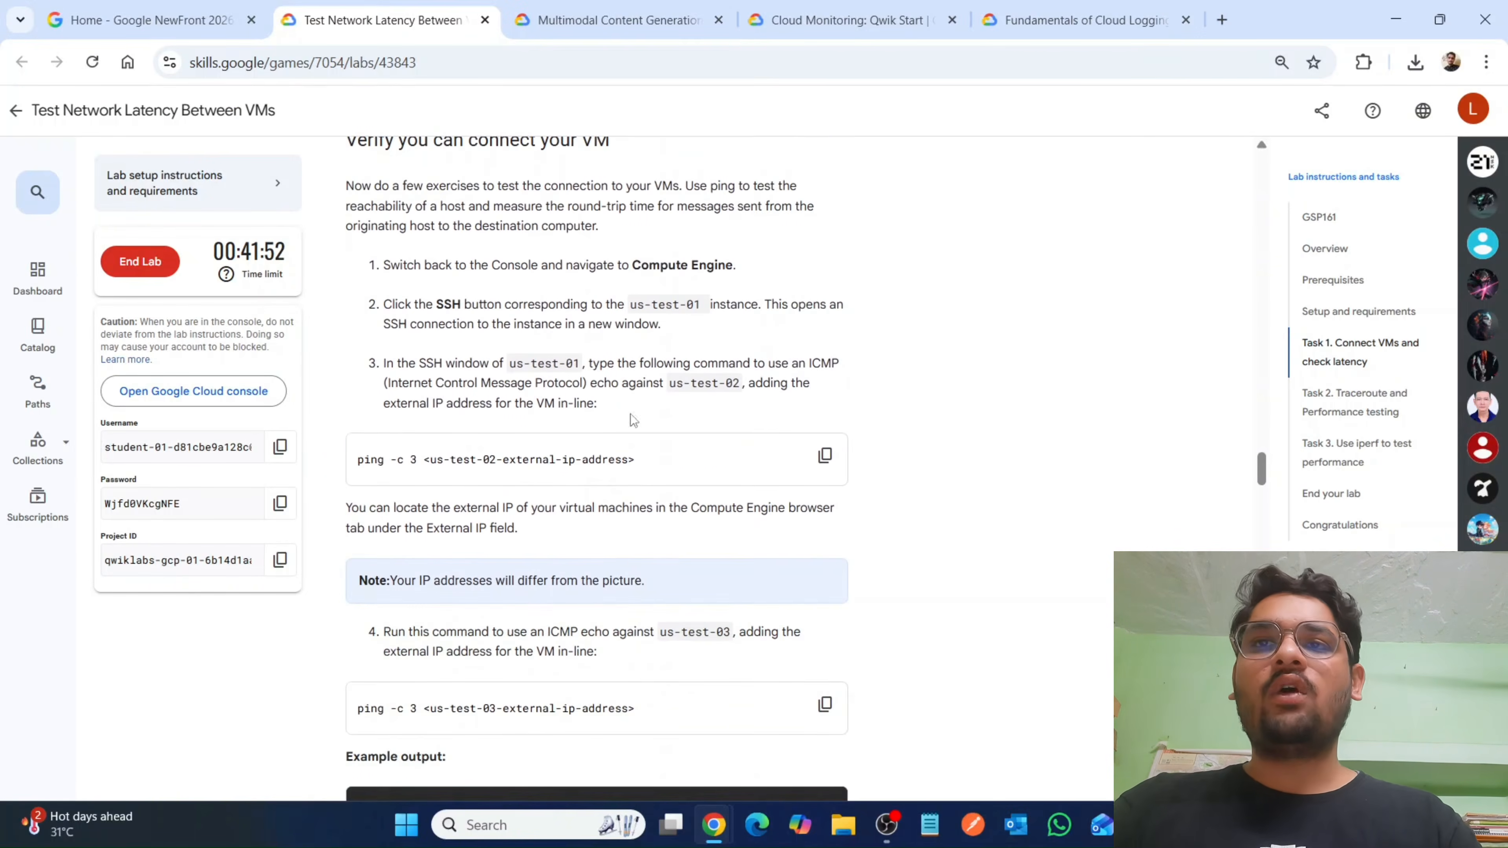
pyautogui.moveTo(628, 304); pyautogui.dragTo(724, 304)
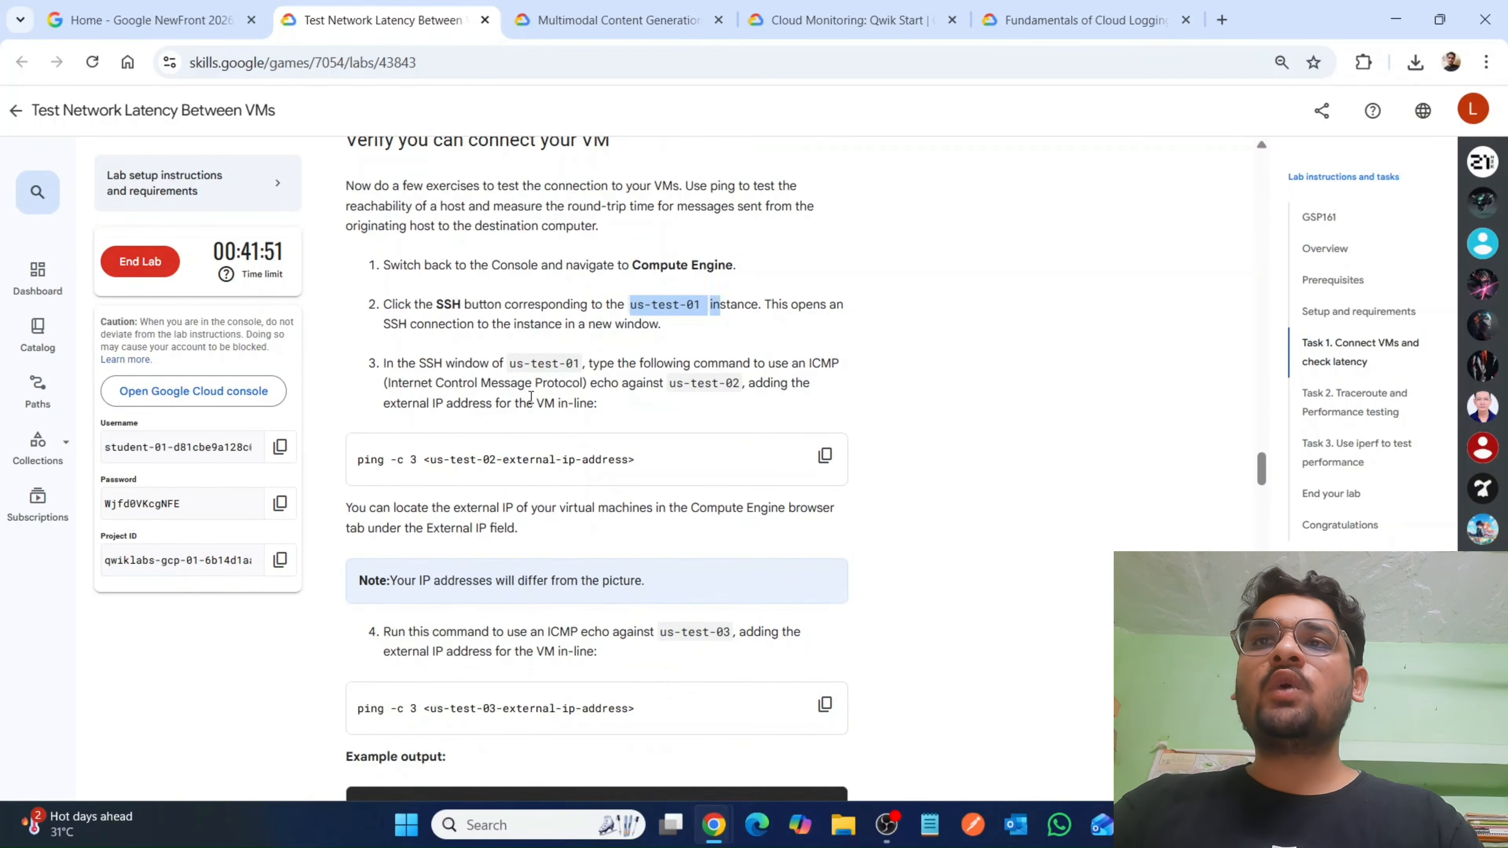
pyautogui.scroll(-17, 451, 461)
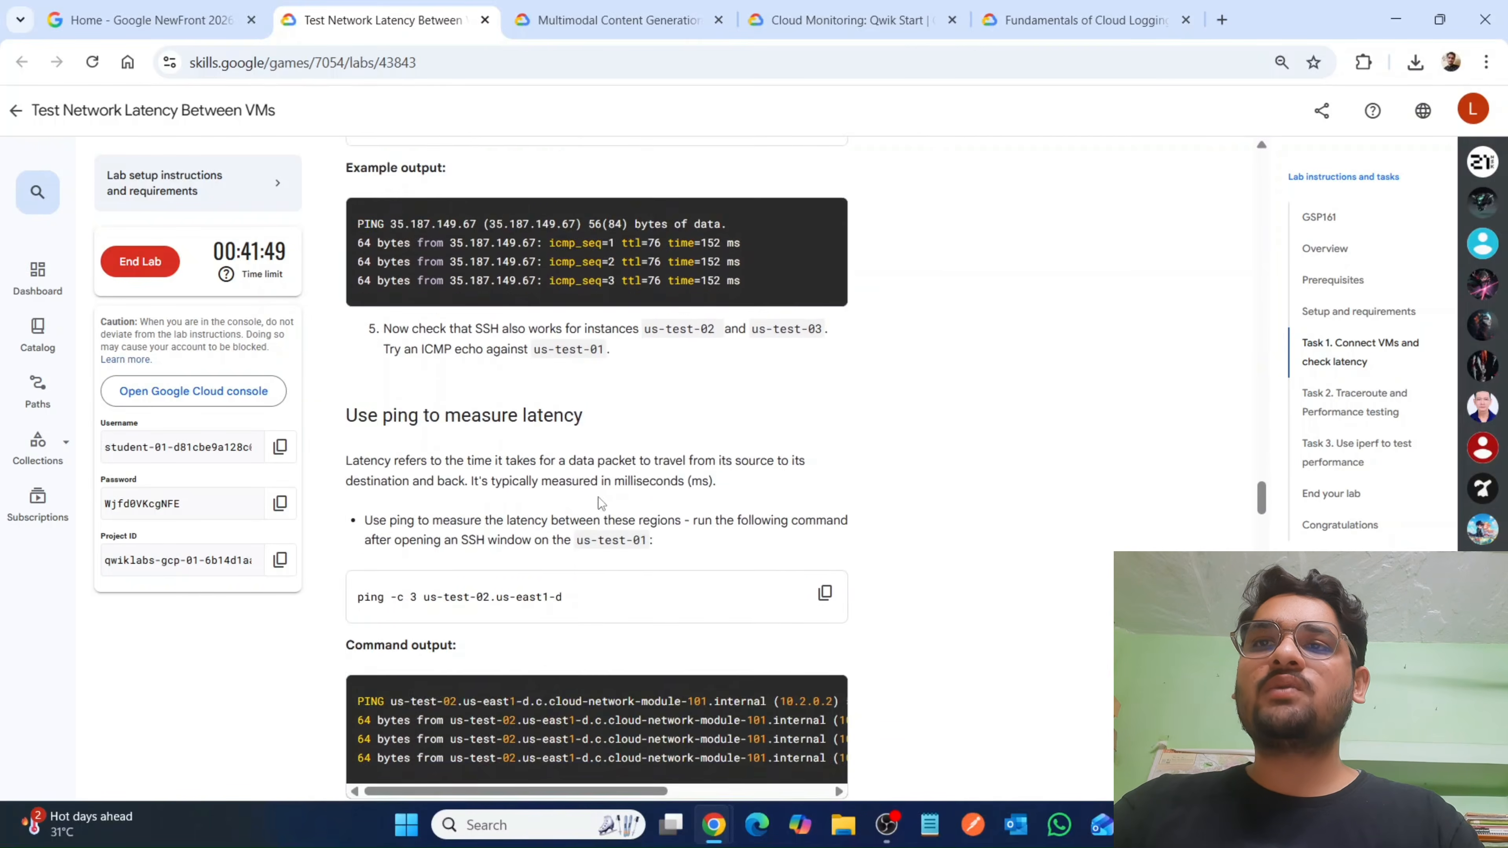
pyautogui.scroll(-17, 455, 366)
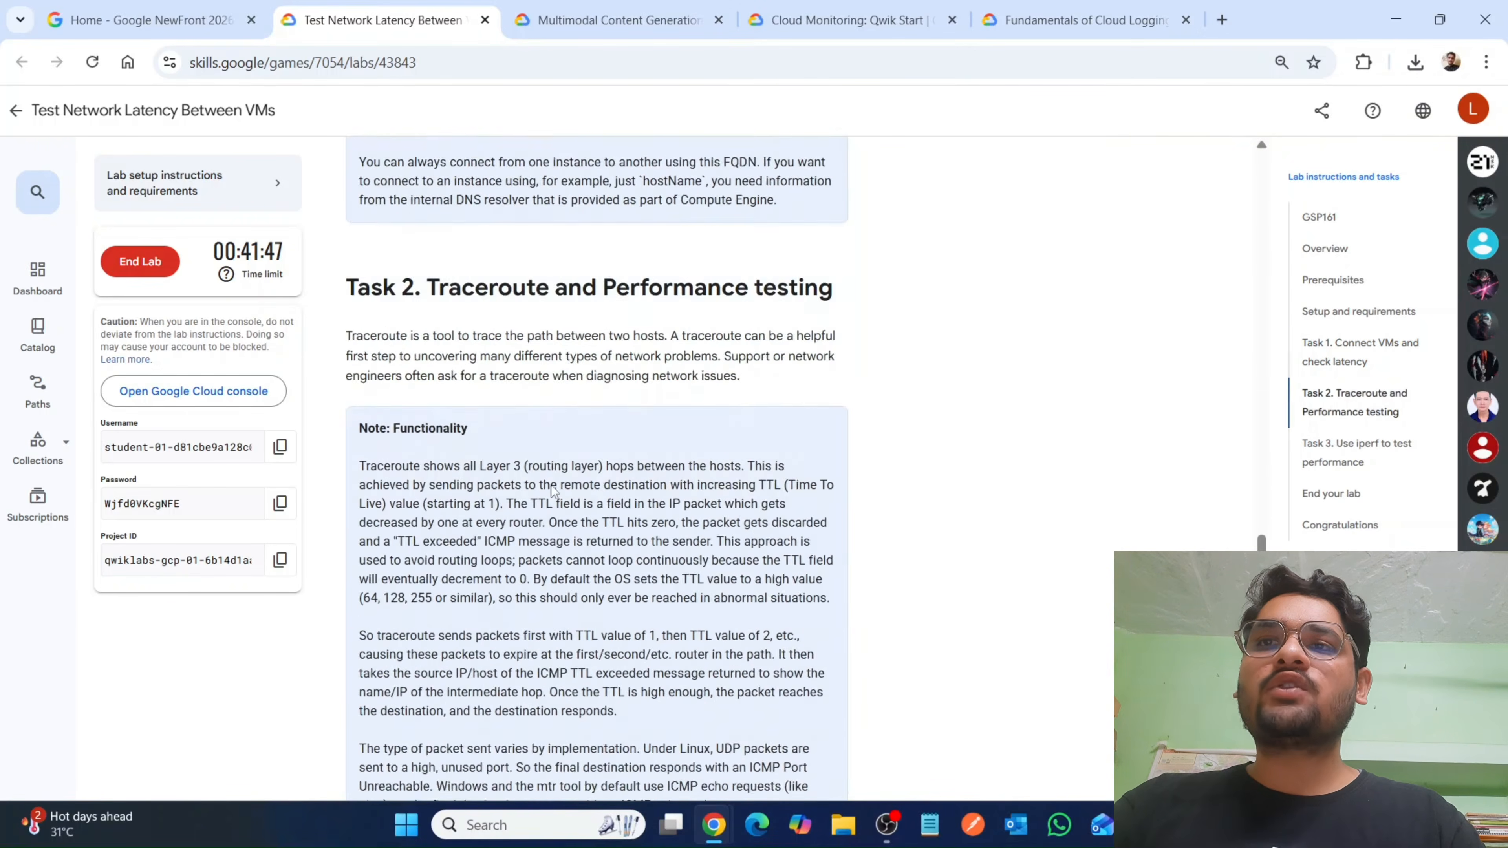
pyautogui.scroll(-6, 581, 462)
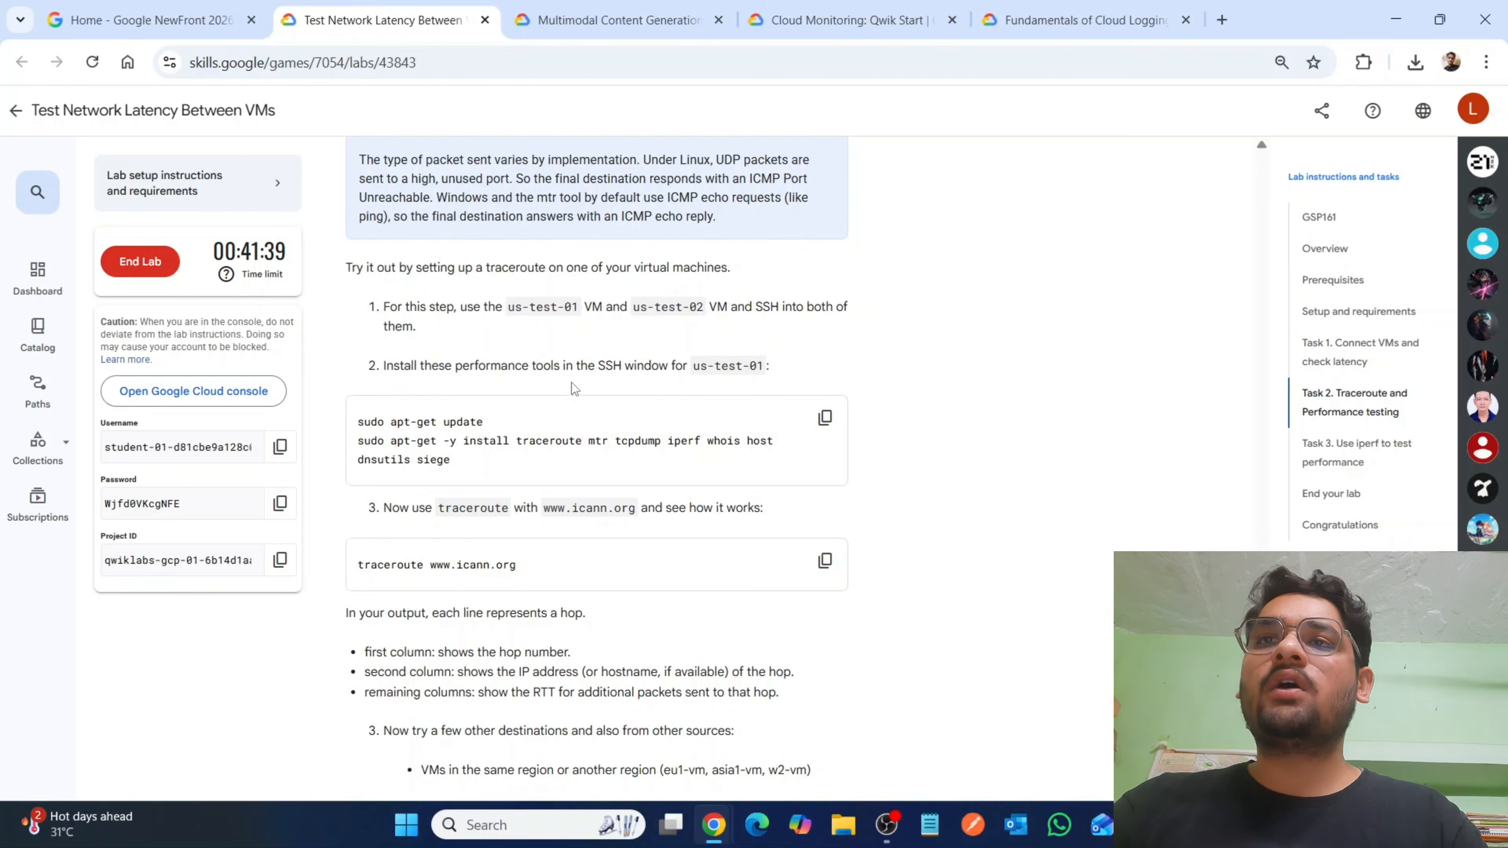
pyautogui.scroll(-2, 571, 382)
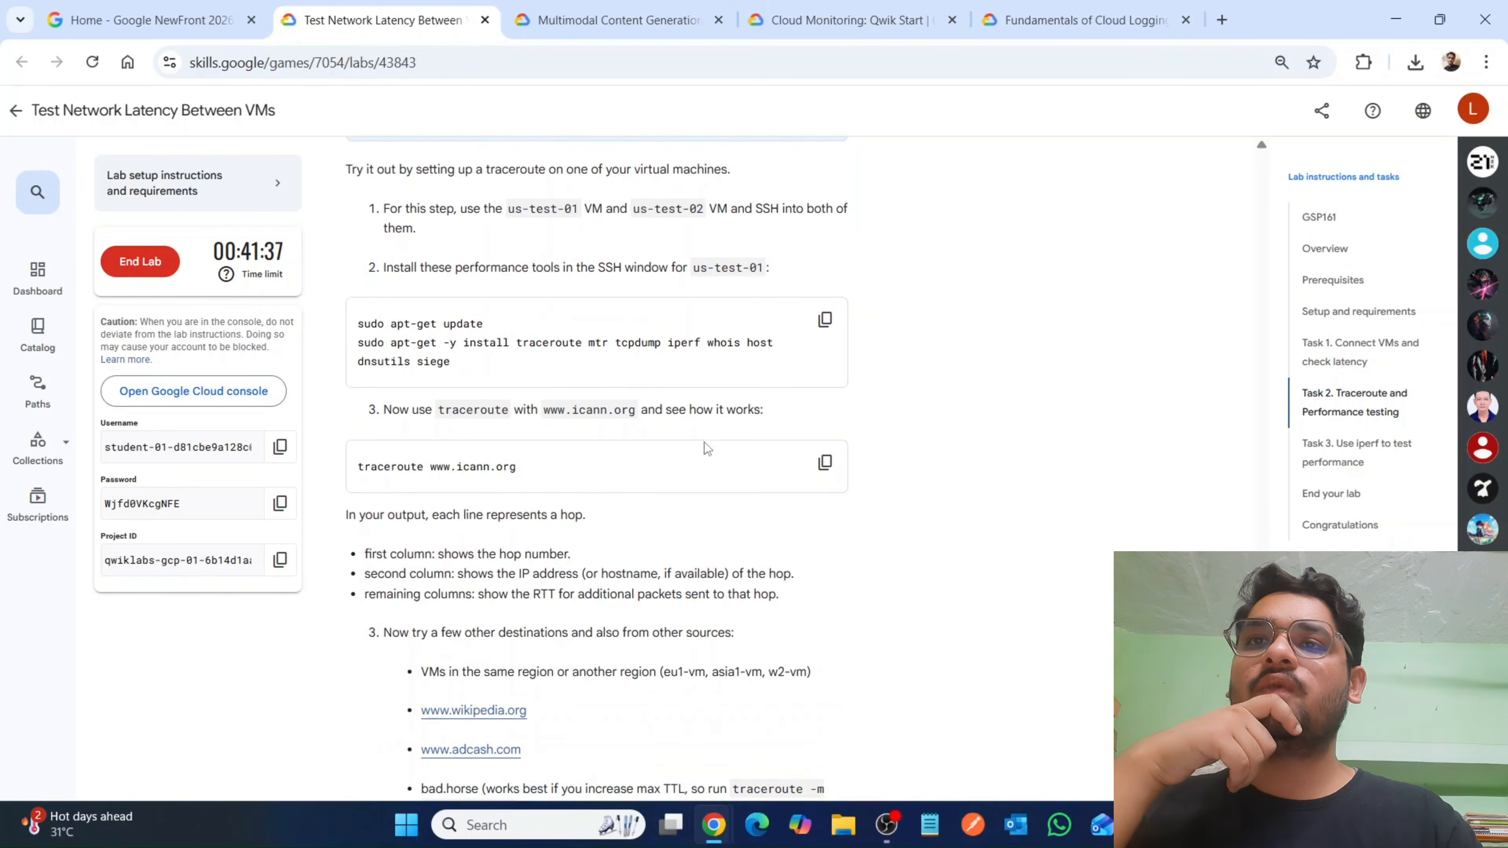
pyautogui.scroll(-10, 475, 486)
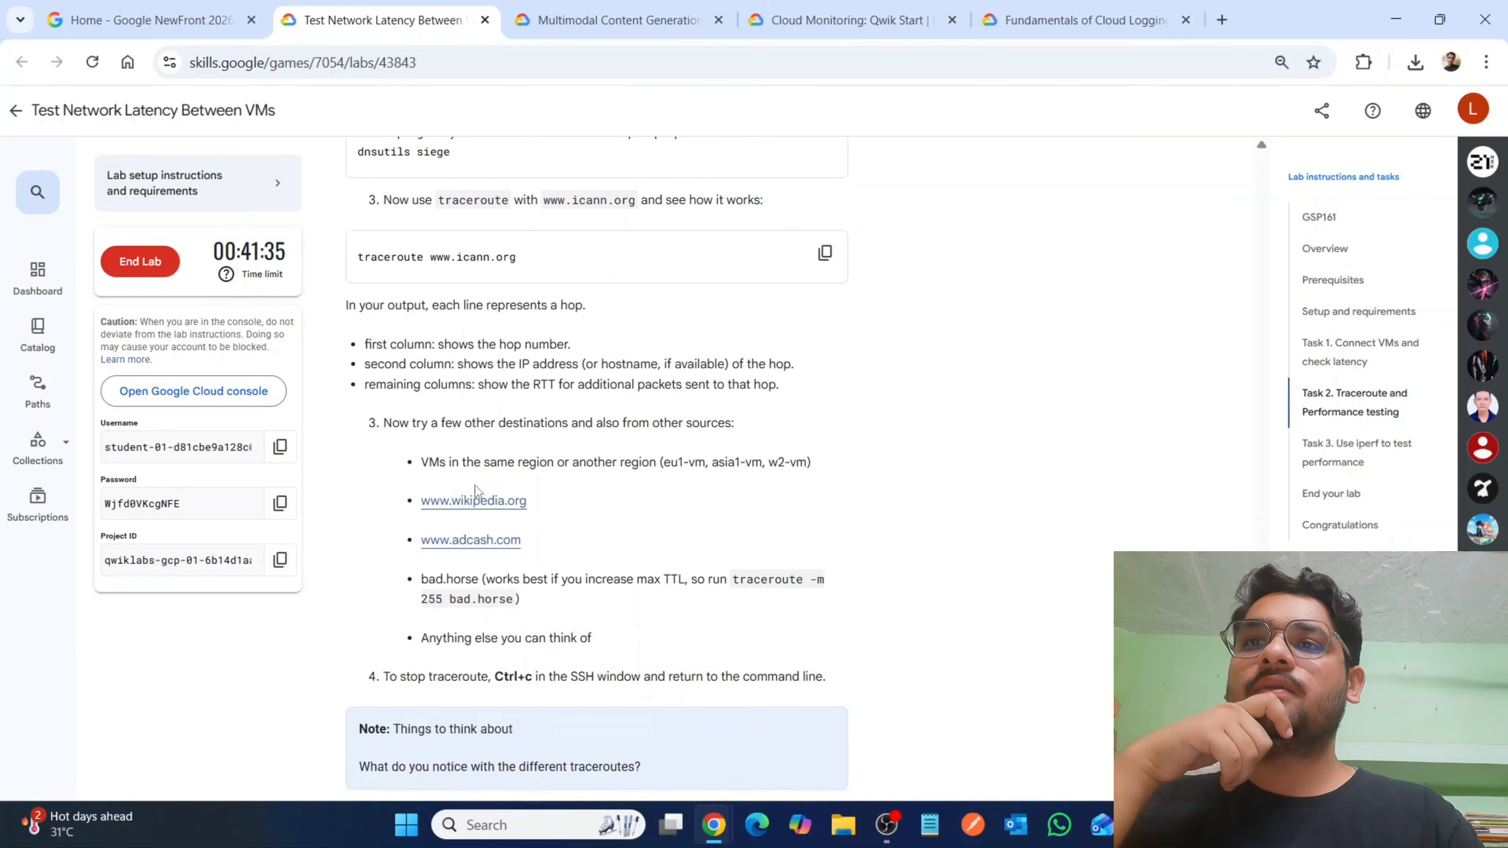
pyautogui.scroll(-6, 720, 436)
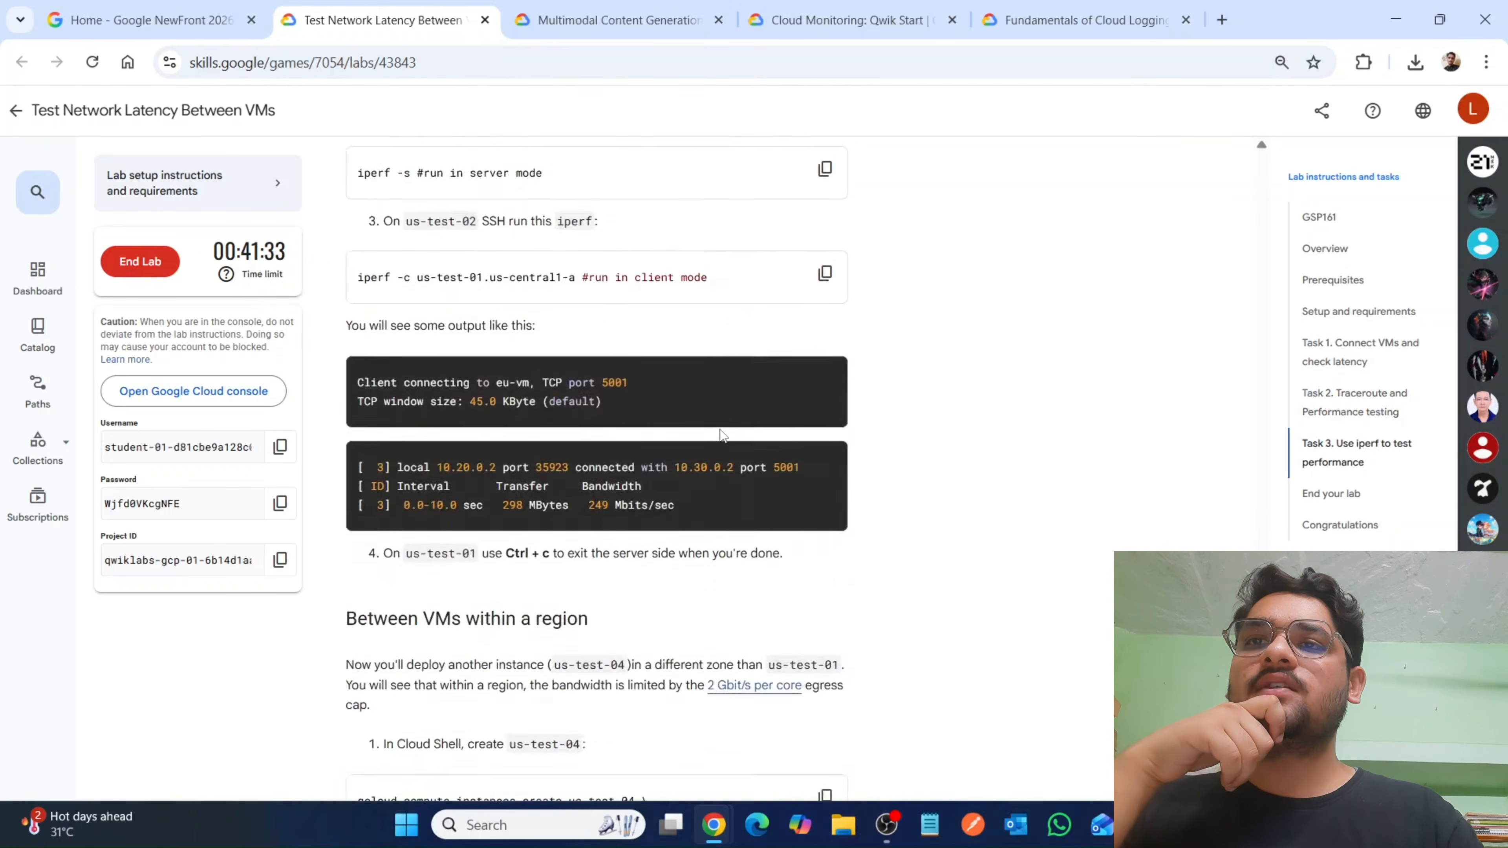
pyautogui.scroll(20, 719, 436)
pyautogui.scroll(17, 719, 429)
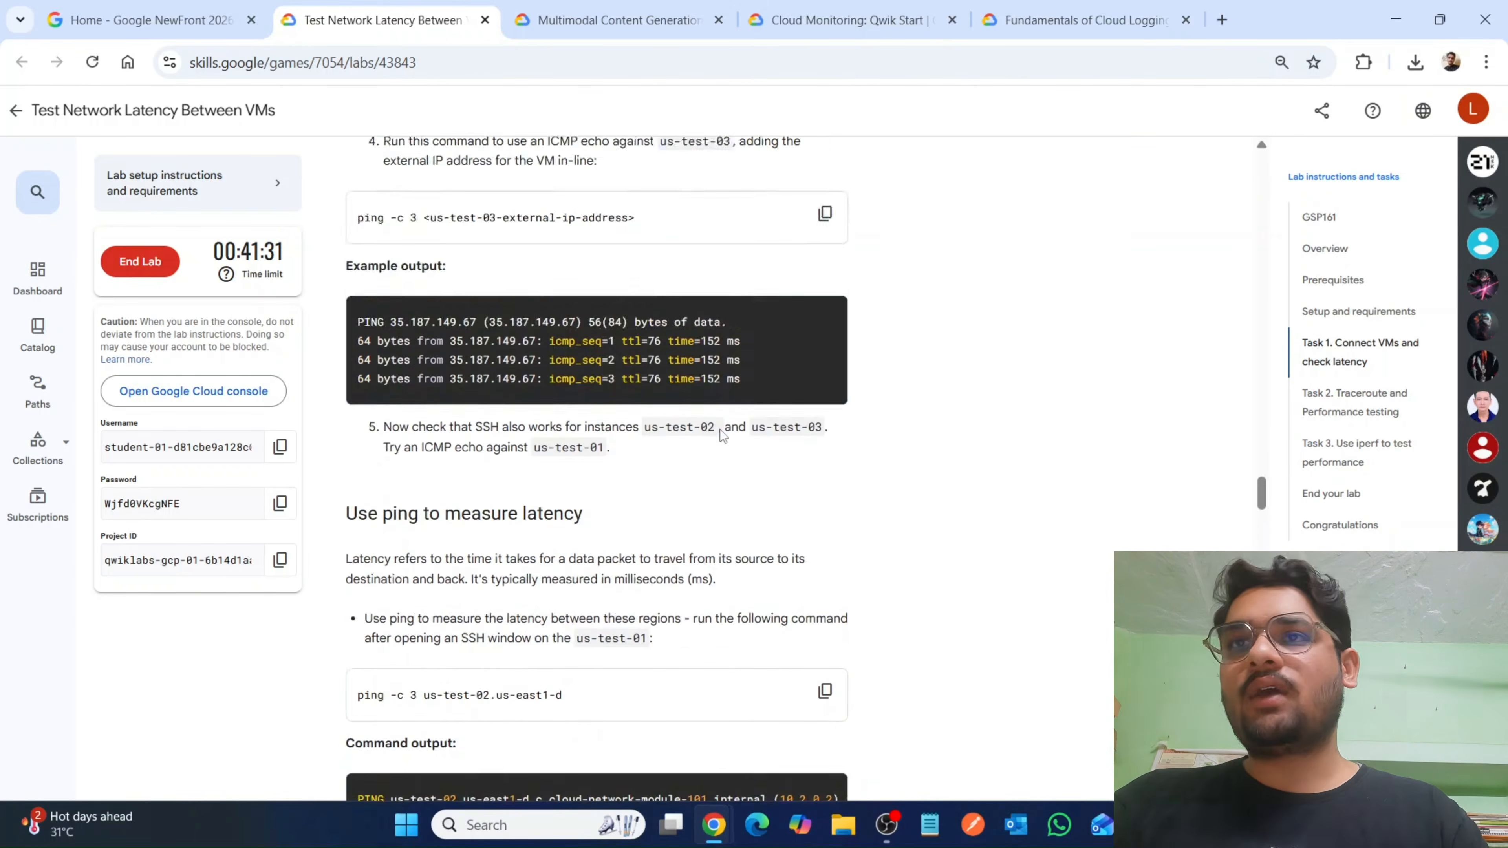
pyautogui.scroll(-5, 697, 705)
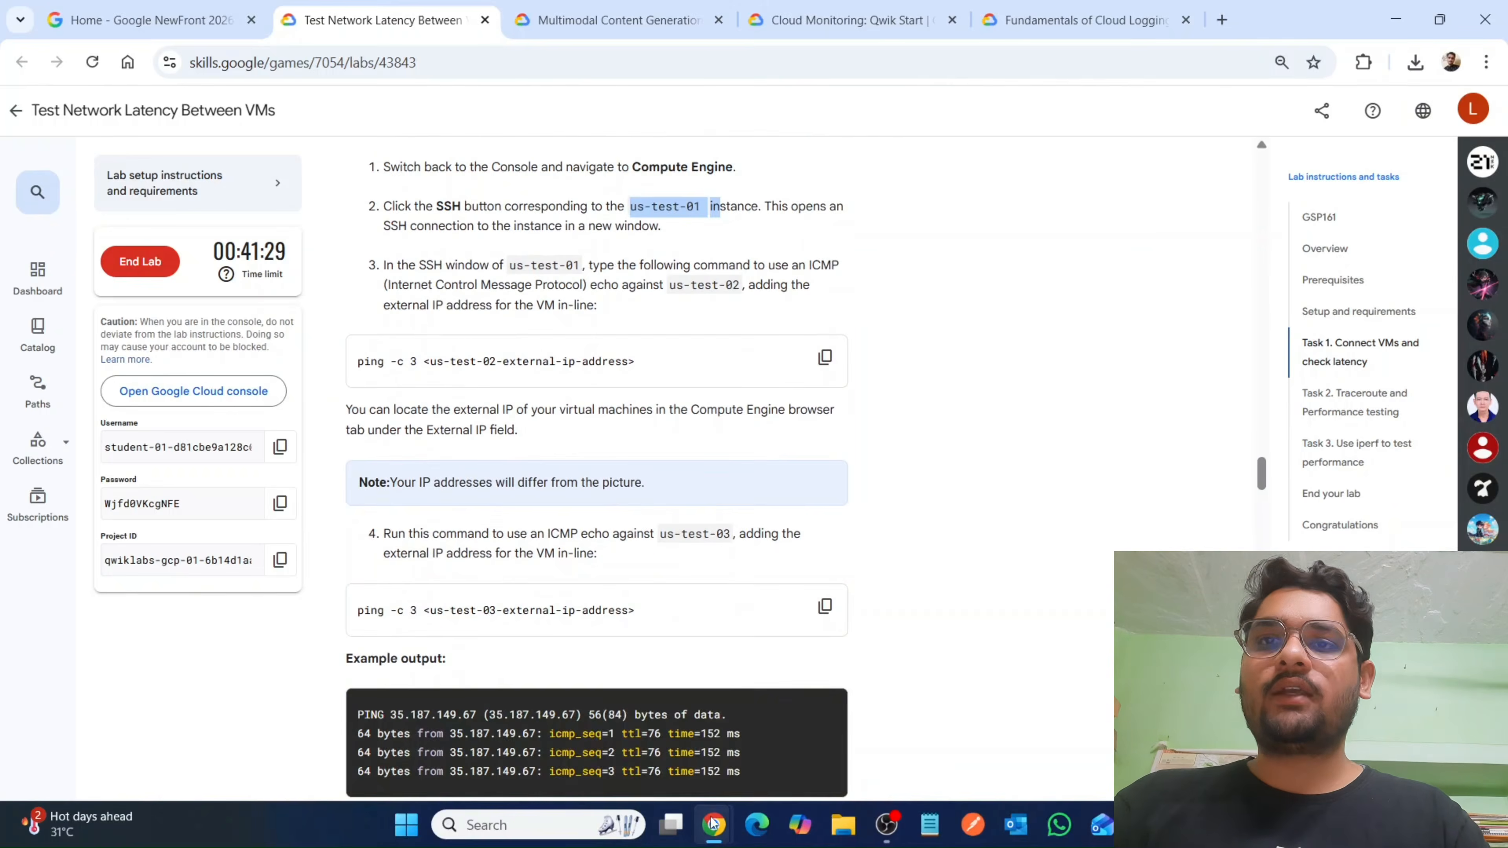
# Switch to the Google Cloud console and run the gcloud SSH command for us-test-01 in zone us-central1-a in Cloud Shell.
pyautogui.moveTo(714, 823)
pyautogui.click(784, 701)
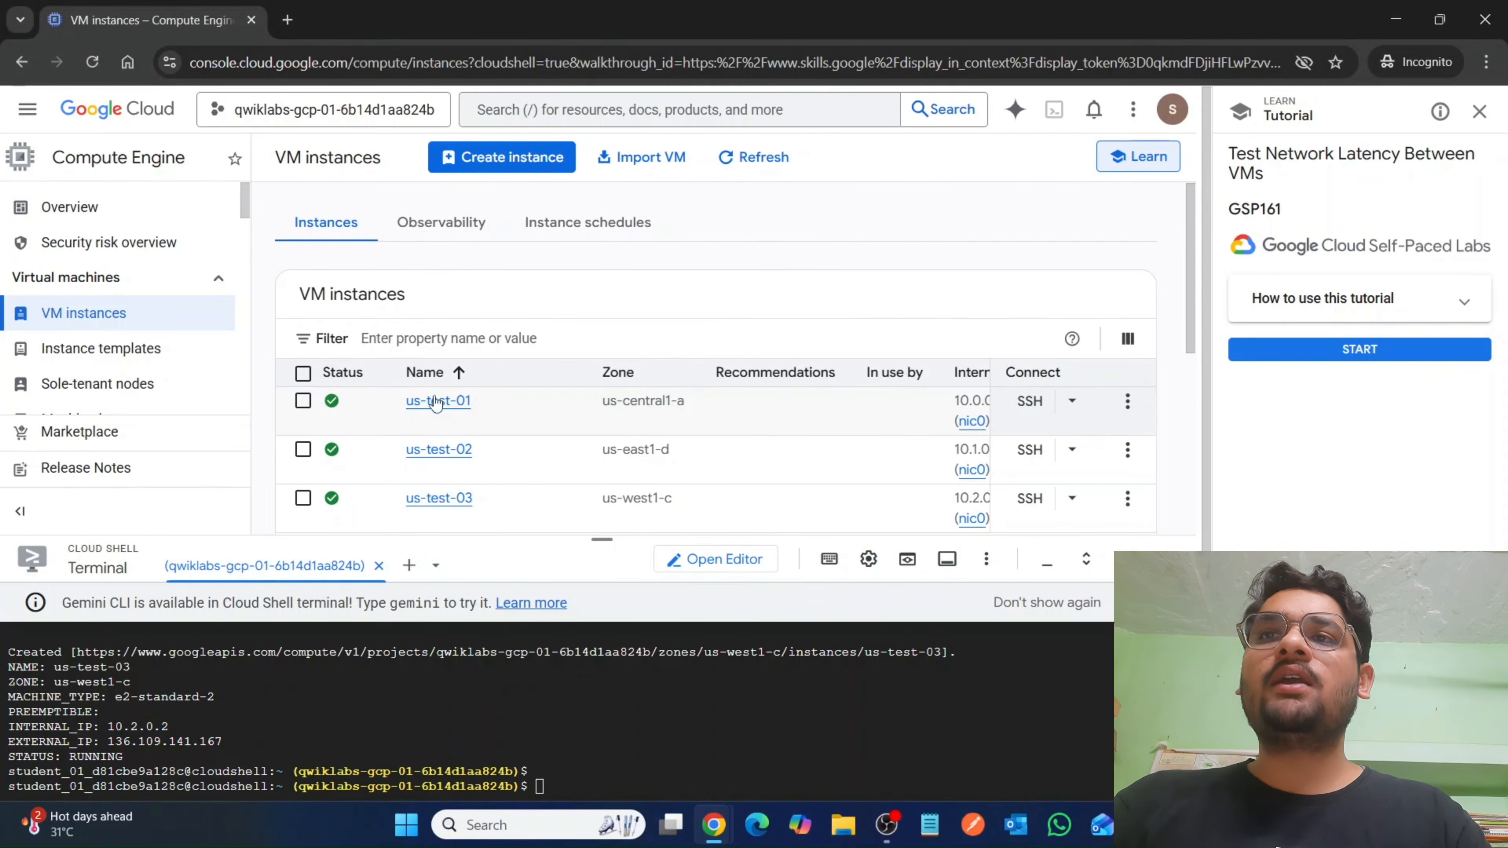
pyautogui.click(1072, 402)
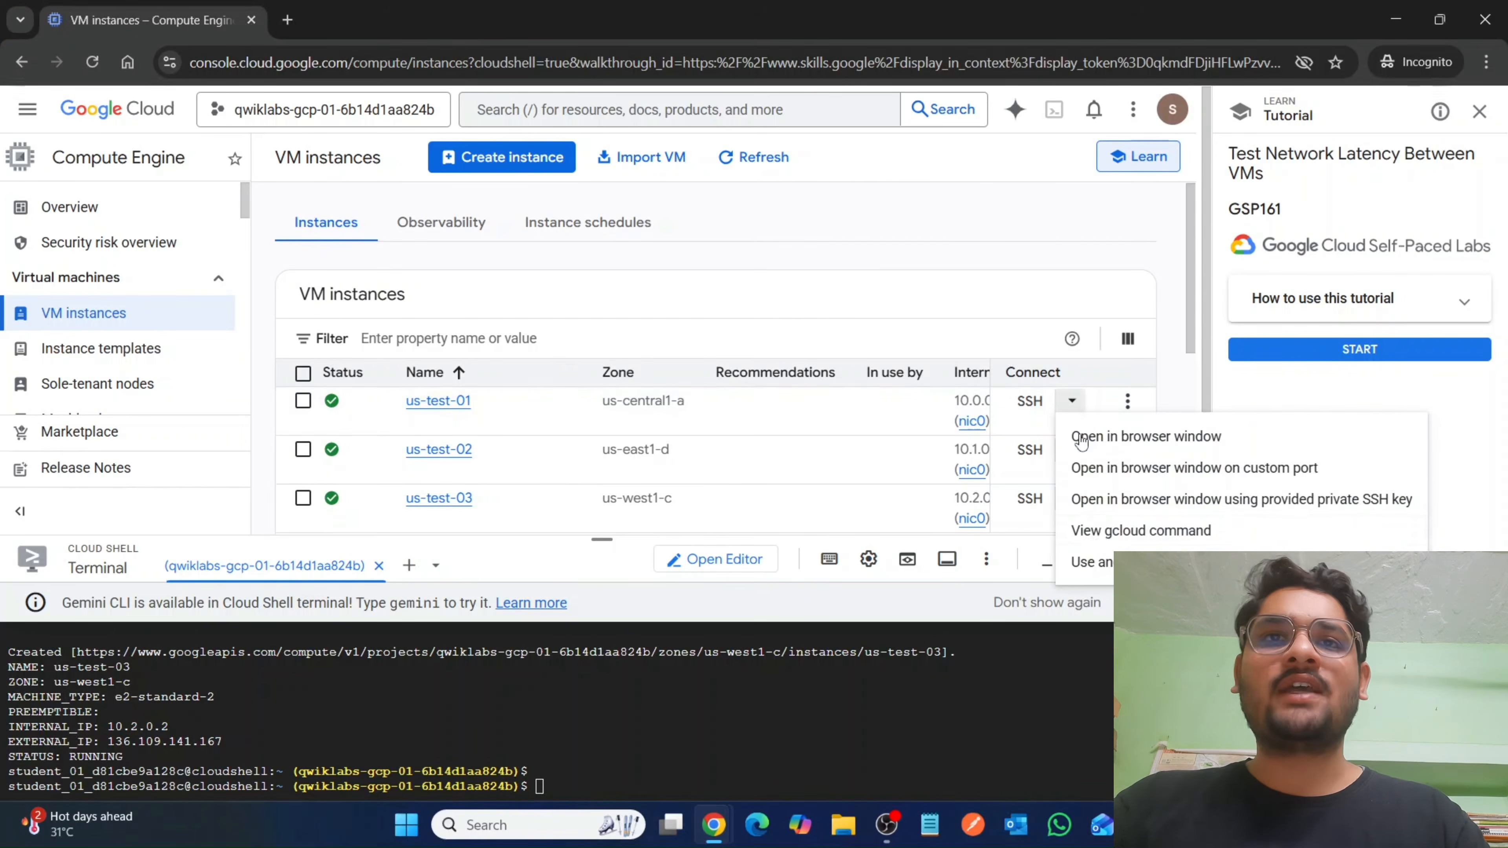
pyautogui.click(1099, 532)
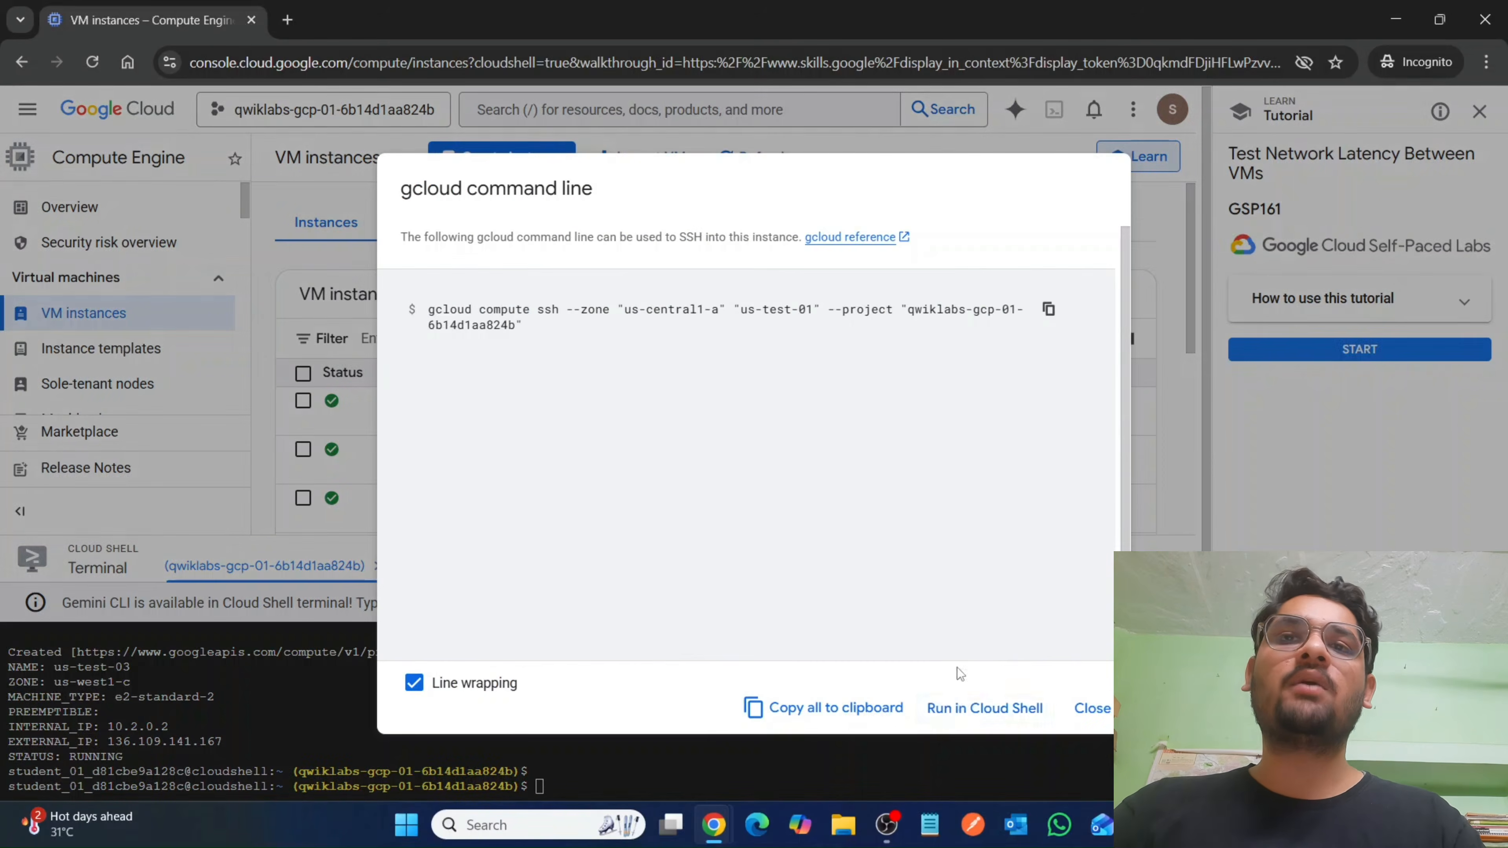
pyautogui.click(961, 707)
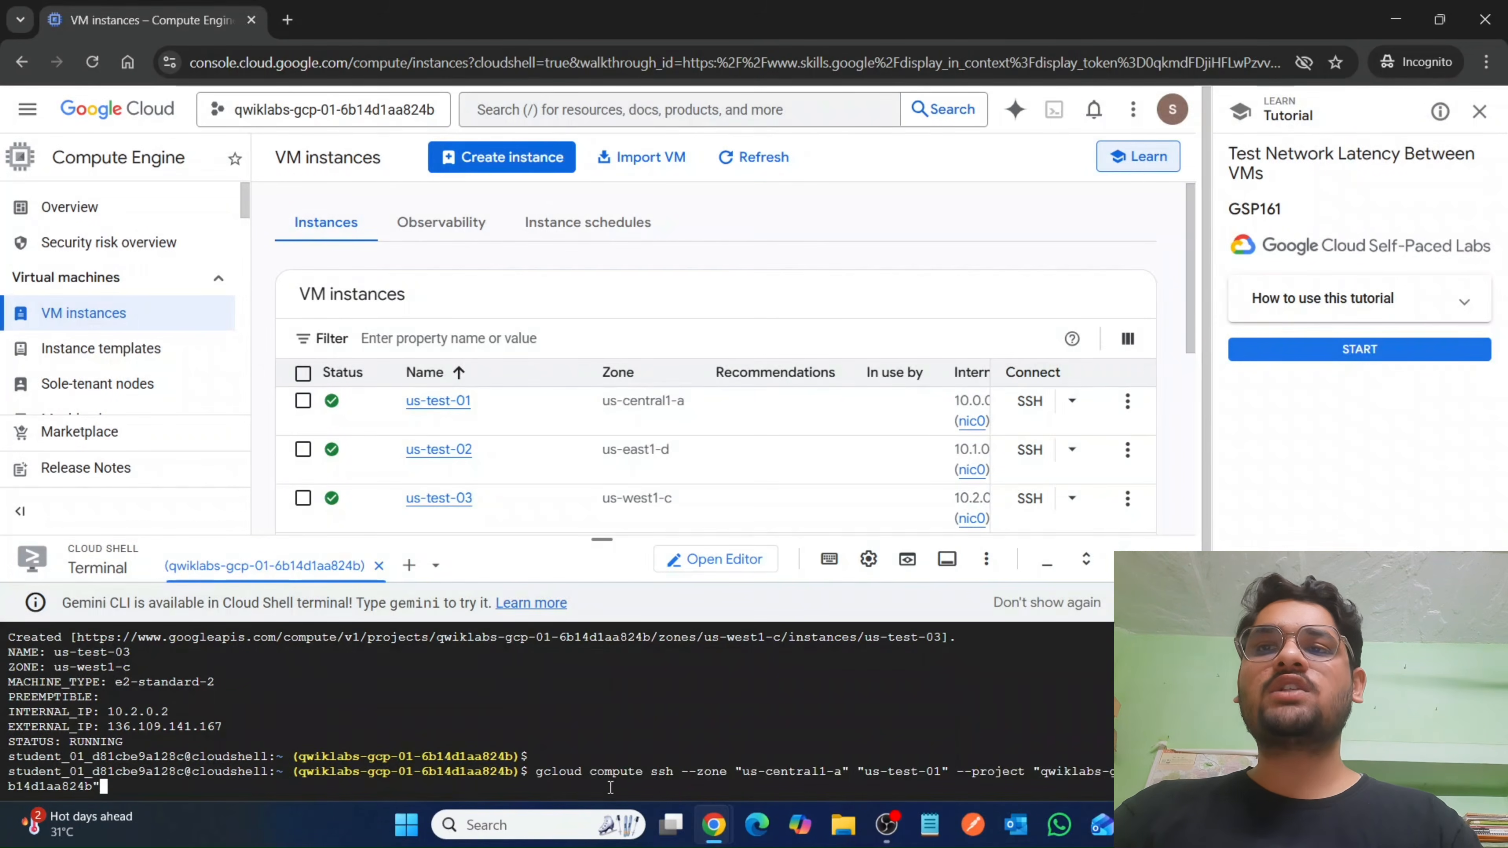
pyautogui.press('Return')
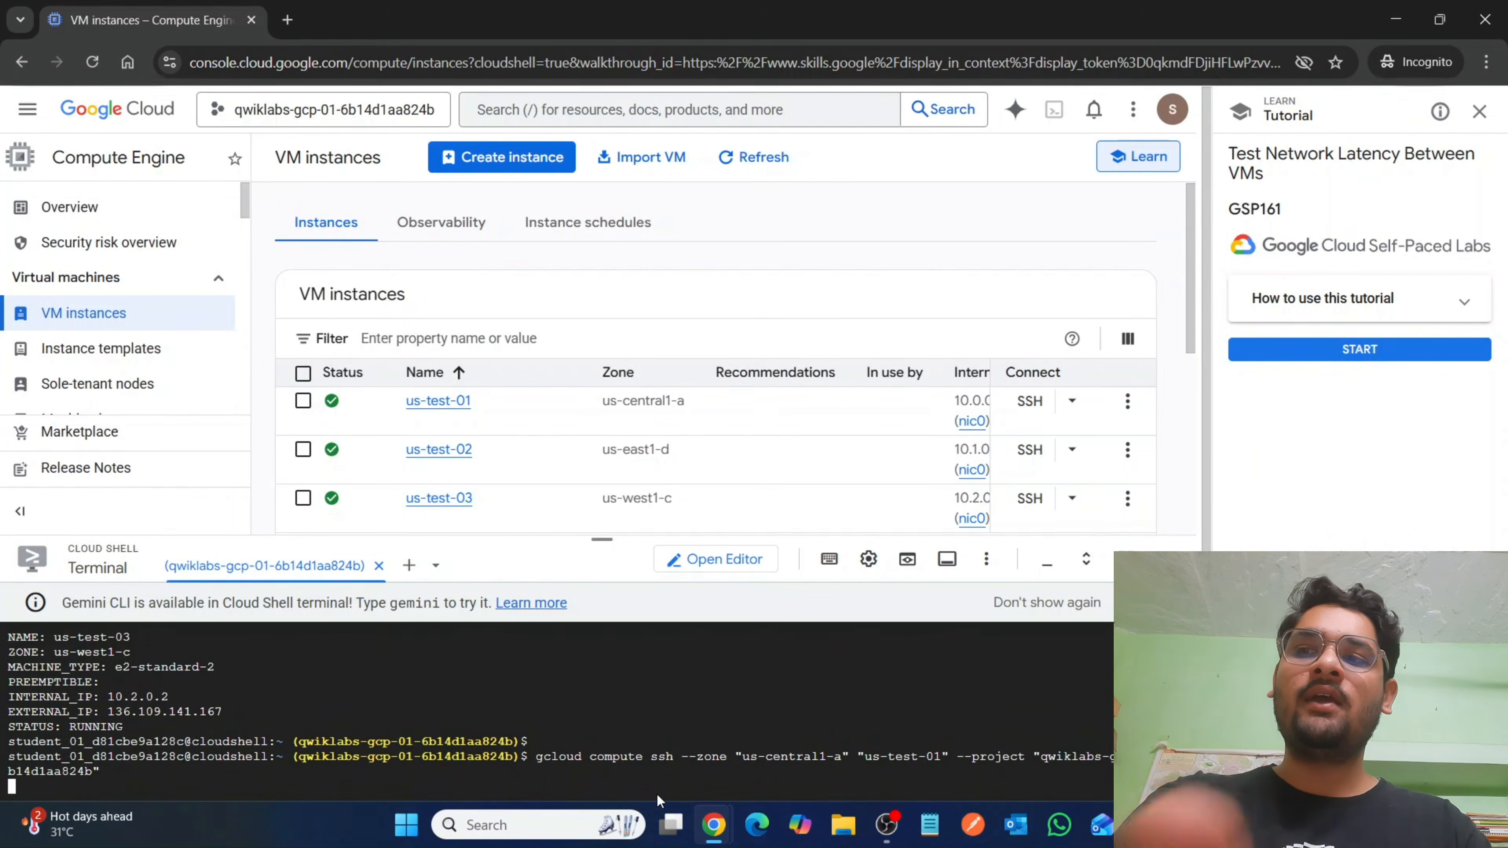
# Enlarge the Cloud Shell pane, agree to generating the SSH keys with Y and leave the passphrase empty both times.
pyautogui.moveTo(601, 532); pyautogui.dragTo(599, 187)
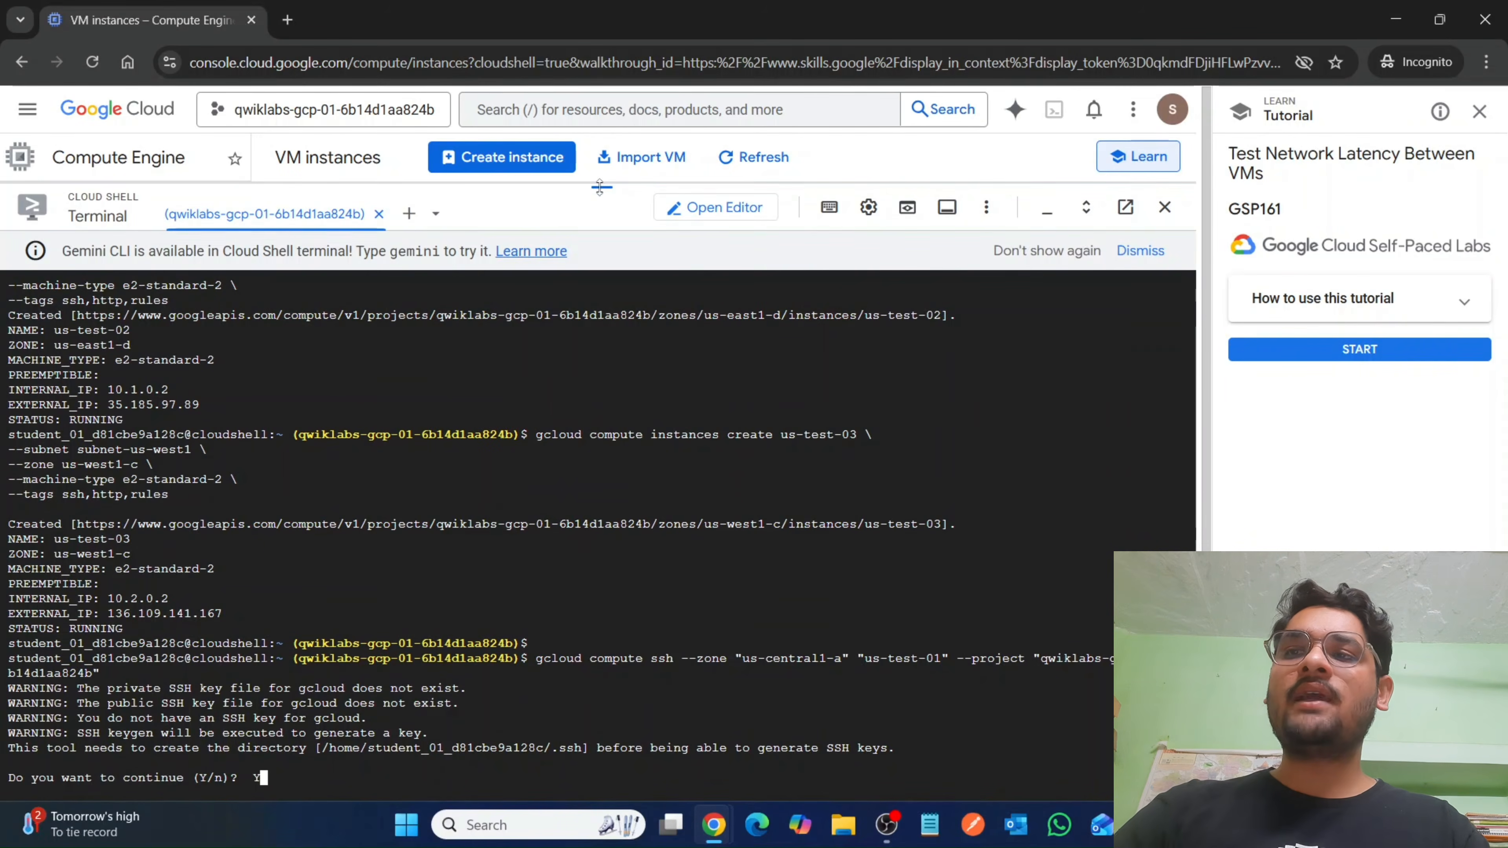
pyautogui.write('Y')
pyautogui.press('Return')
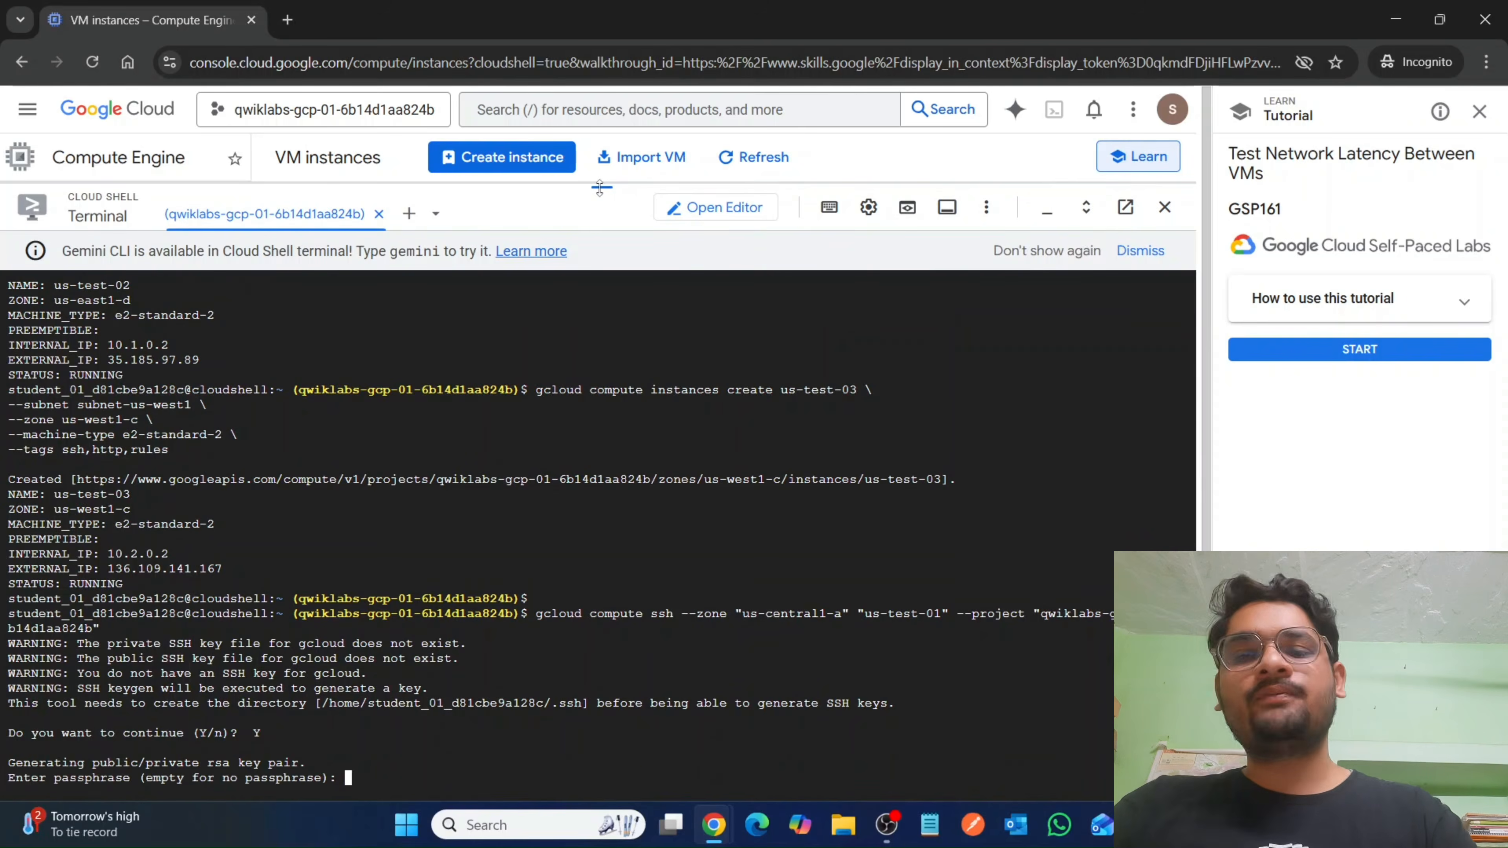
pyautogui.press('Return')
pyautogui.press('Return')
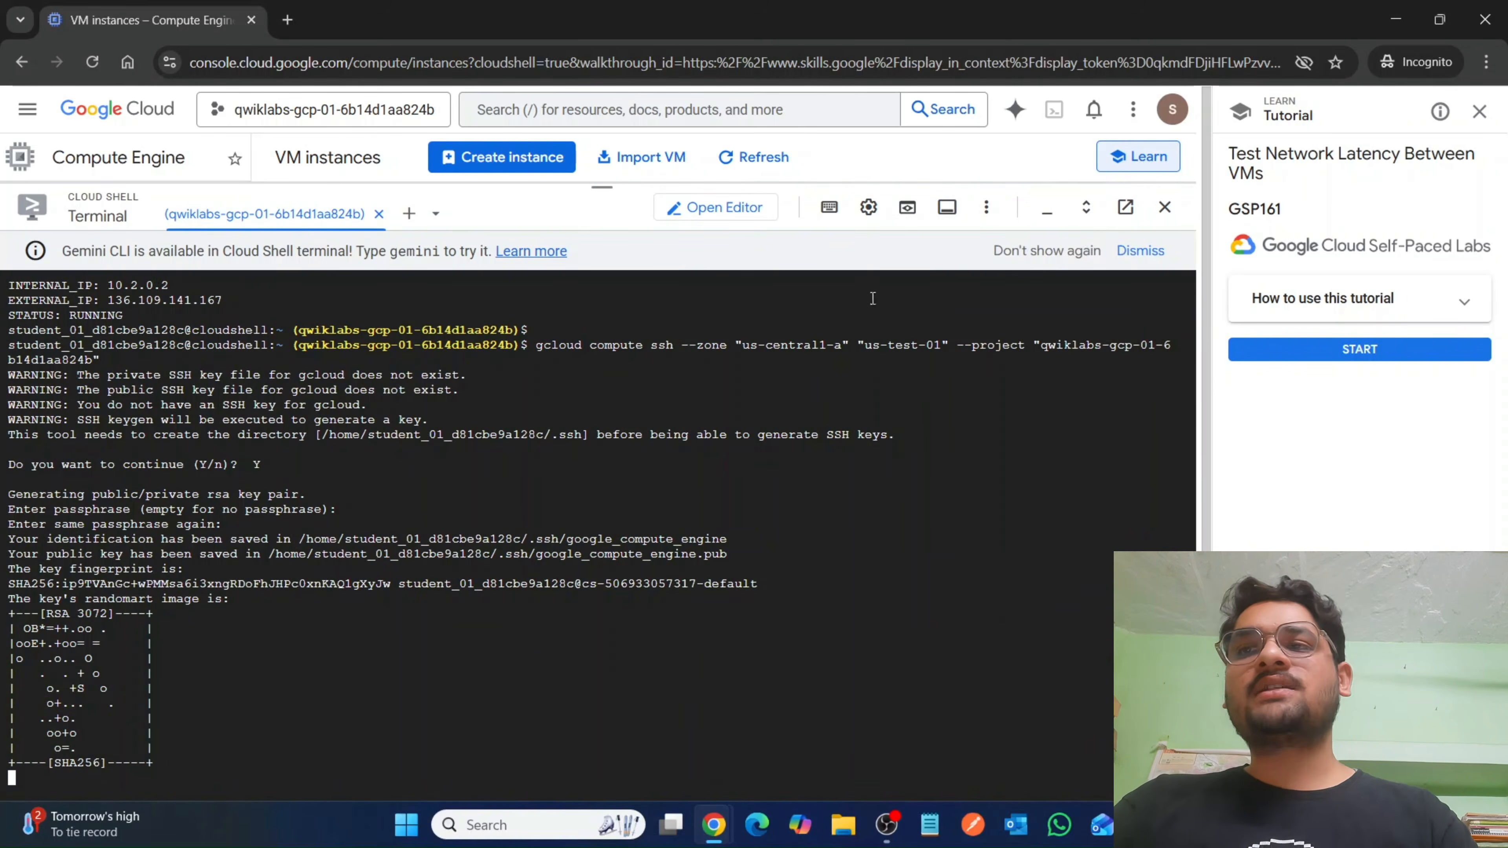
# Return to the lab instructions and review the ping latency section and which VMs the Task 2 traceroute exercise needs SSH connections to.
pyautogui.moveTo(714, 824)
pyautogui.click(680, 723)
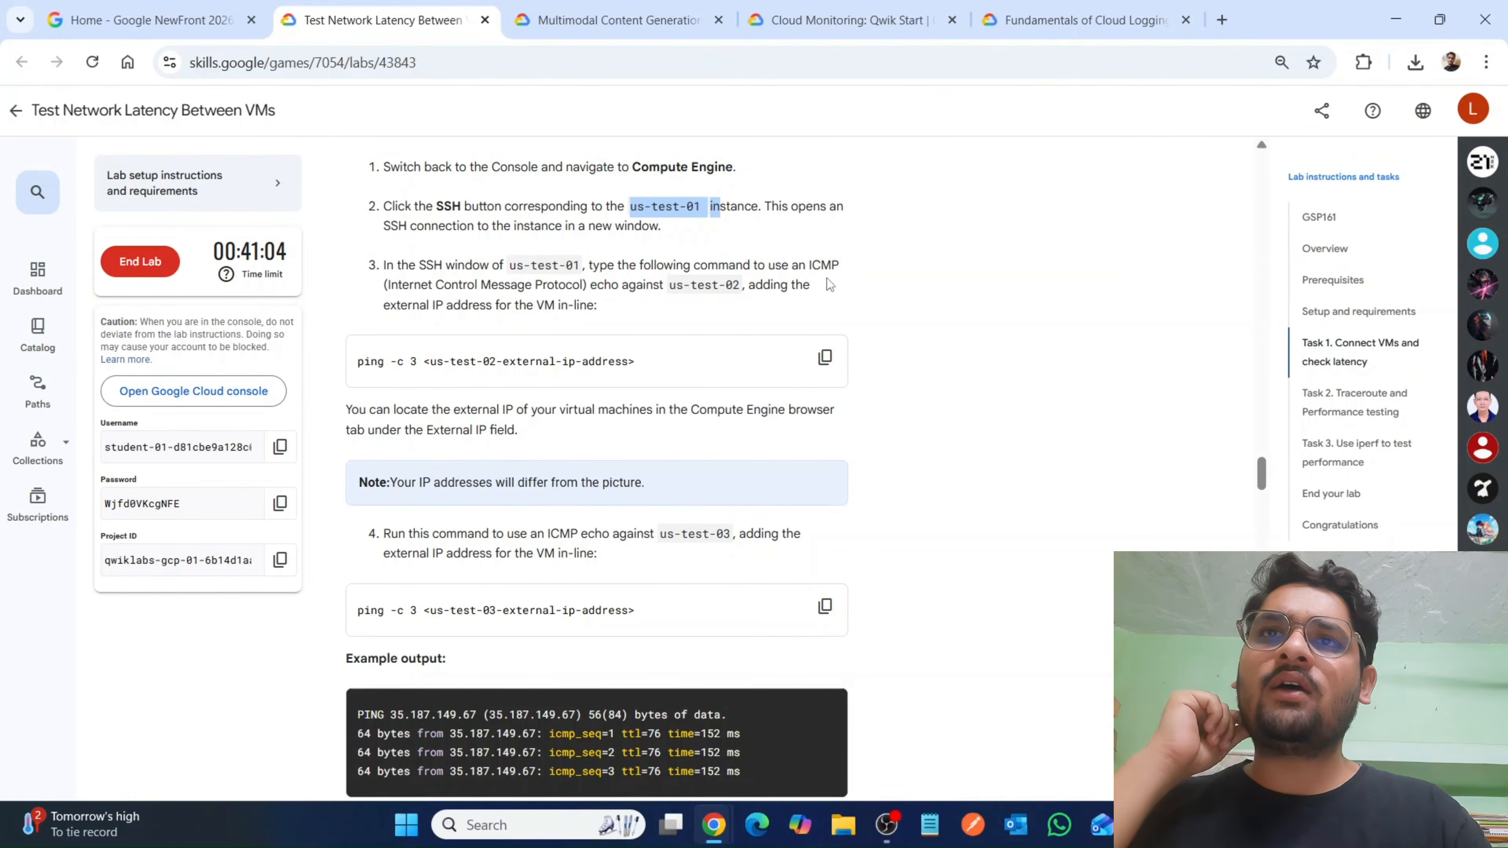
pyautogui.scroll(-3, 617, 559)
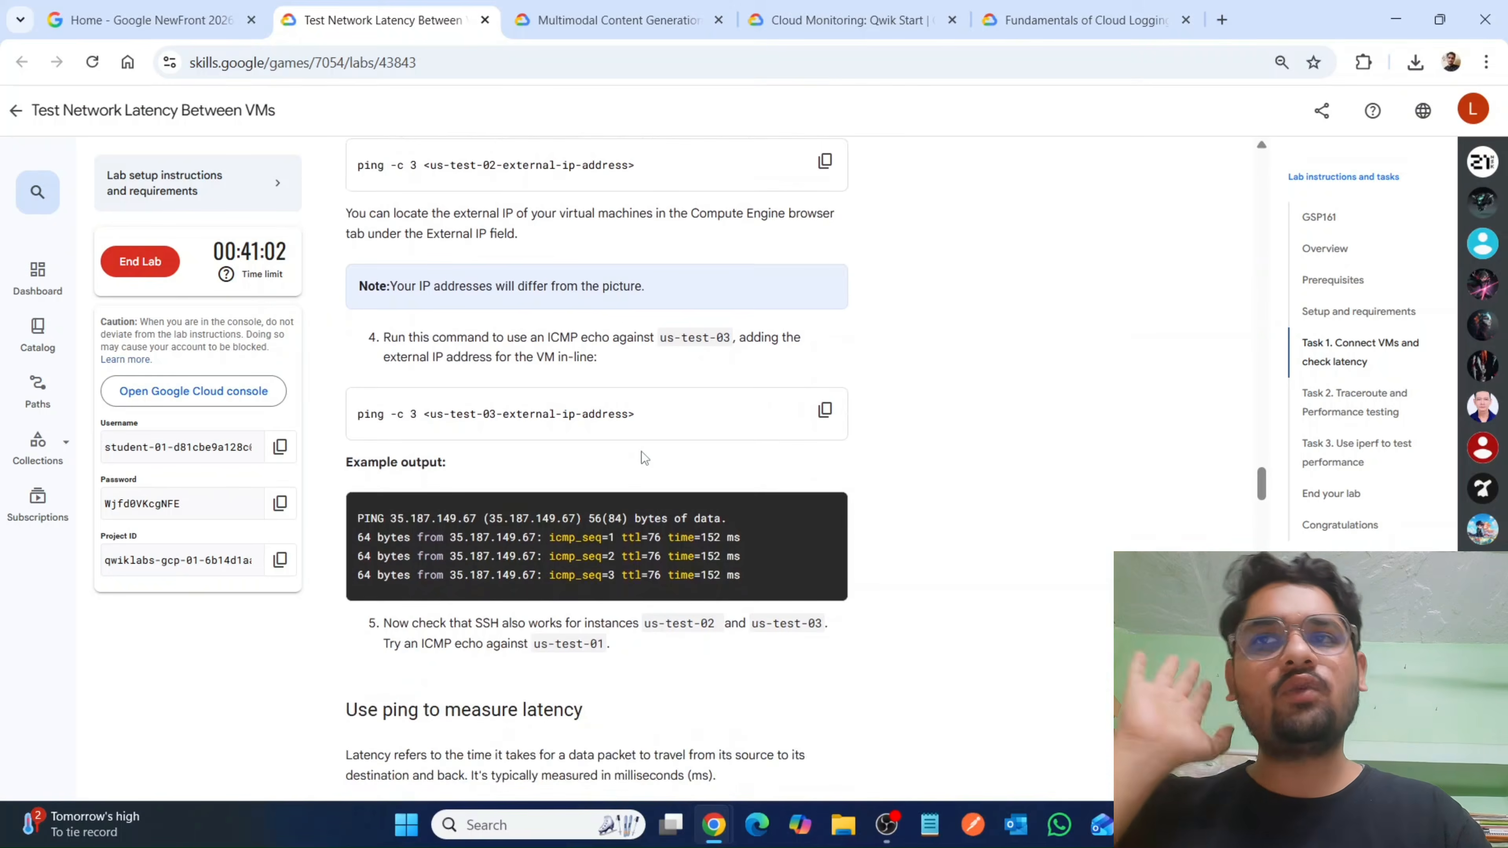
pyautogui.scroll(-4, 641, 451)
pyautogui.scroll(-4, 641, 451)
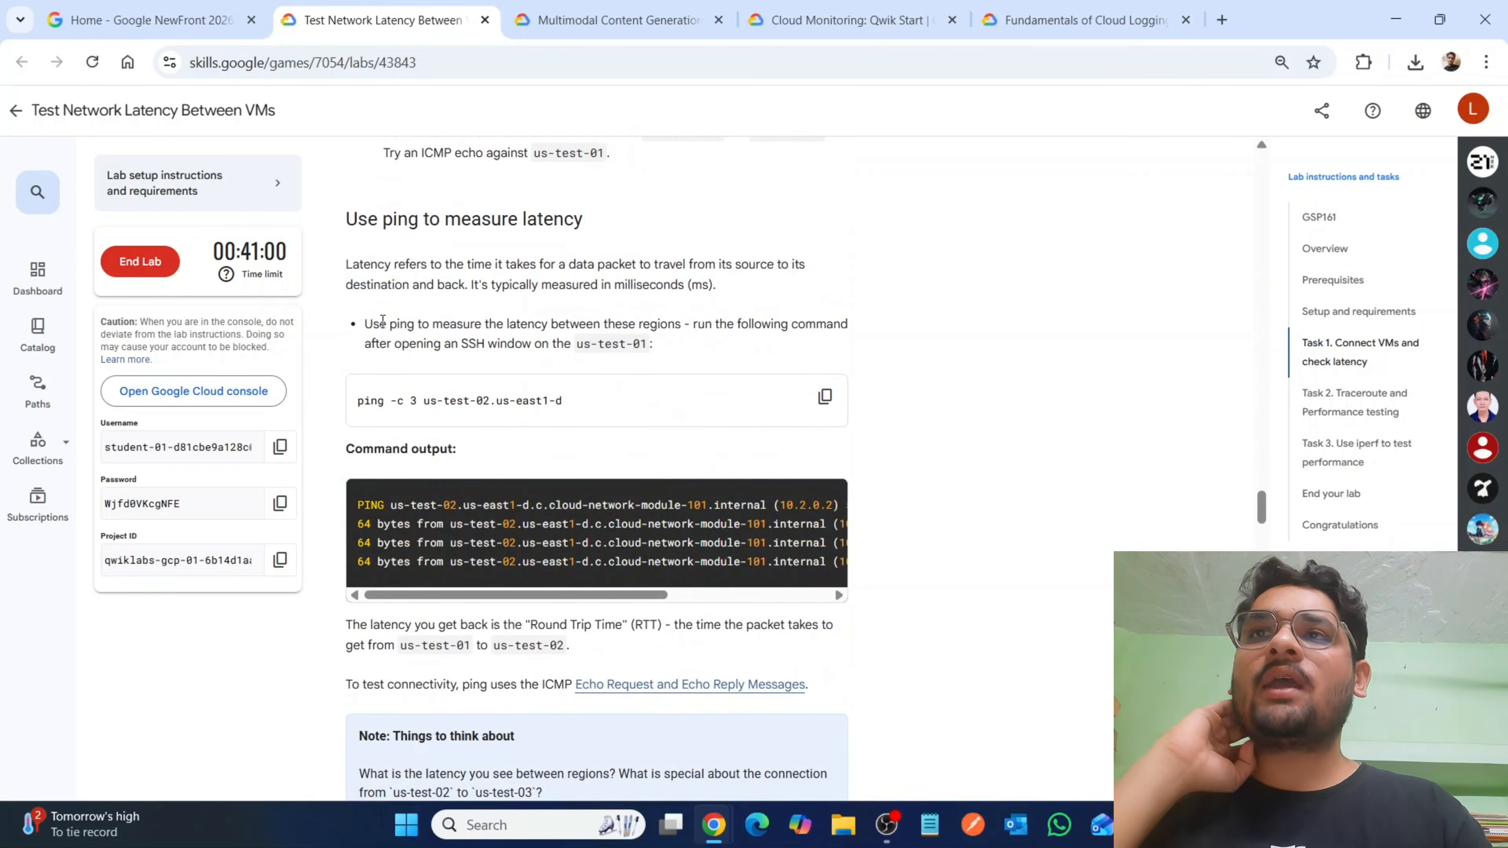
pyautogui.scroll(-12, 525, 410)
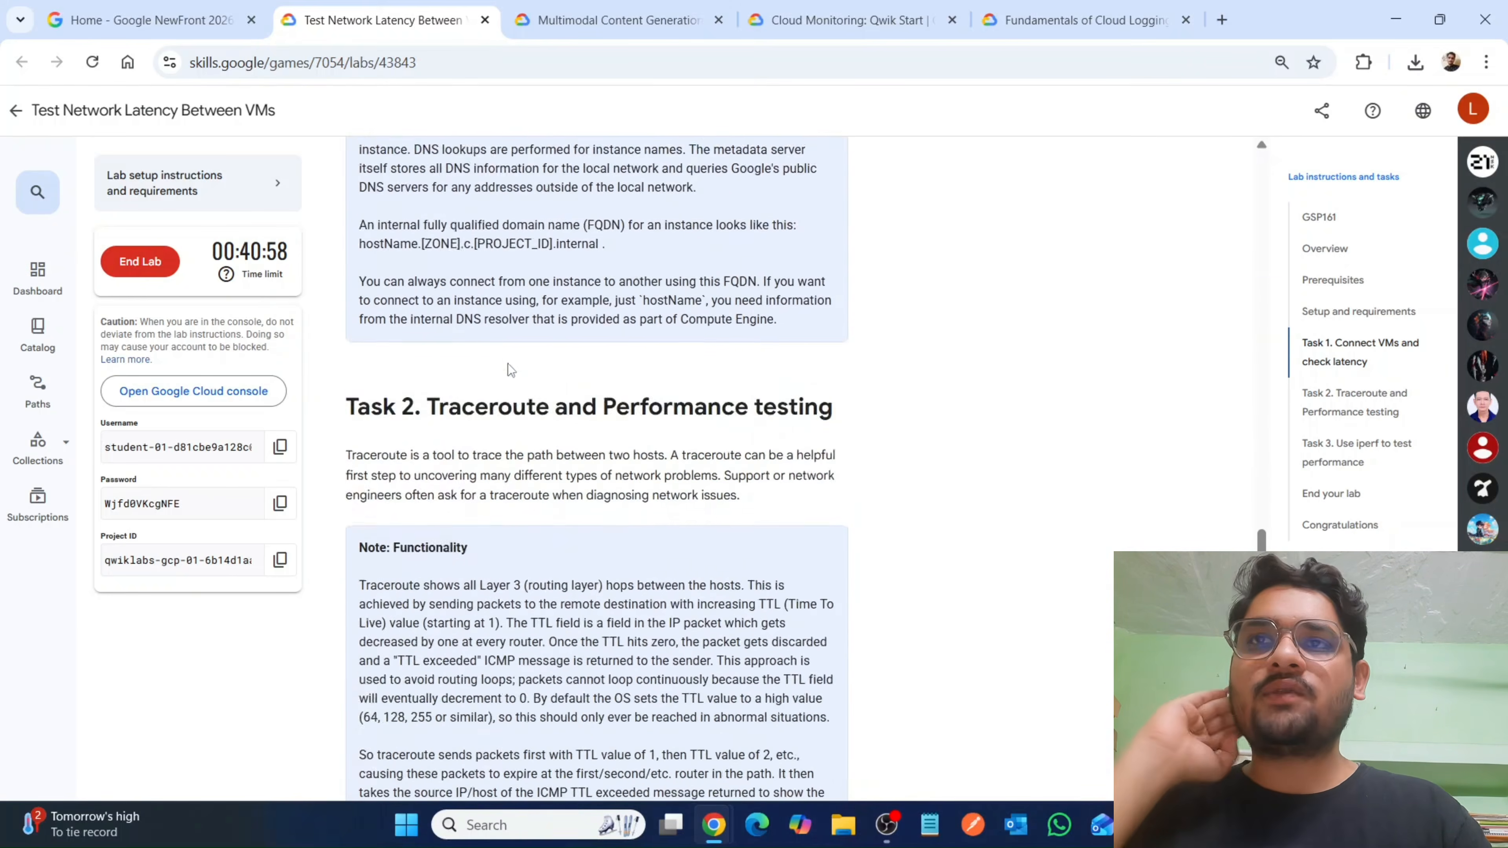
pyautogui.scroll(-10, 508, 362)
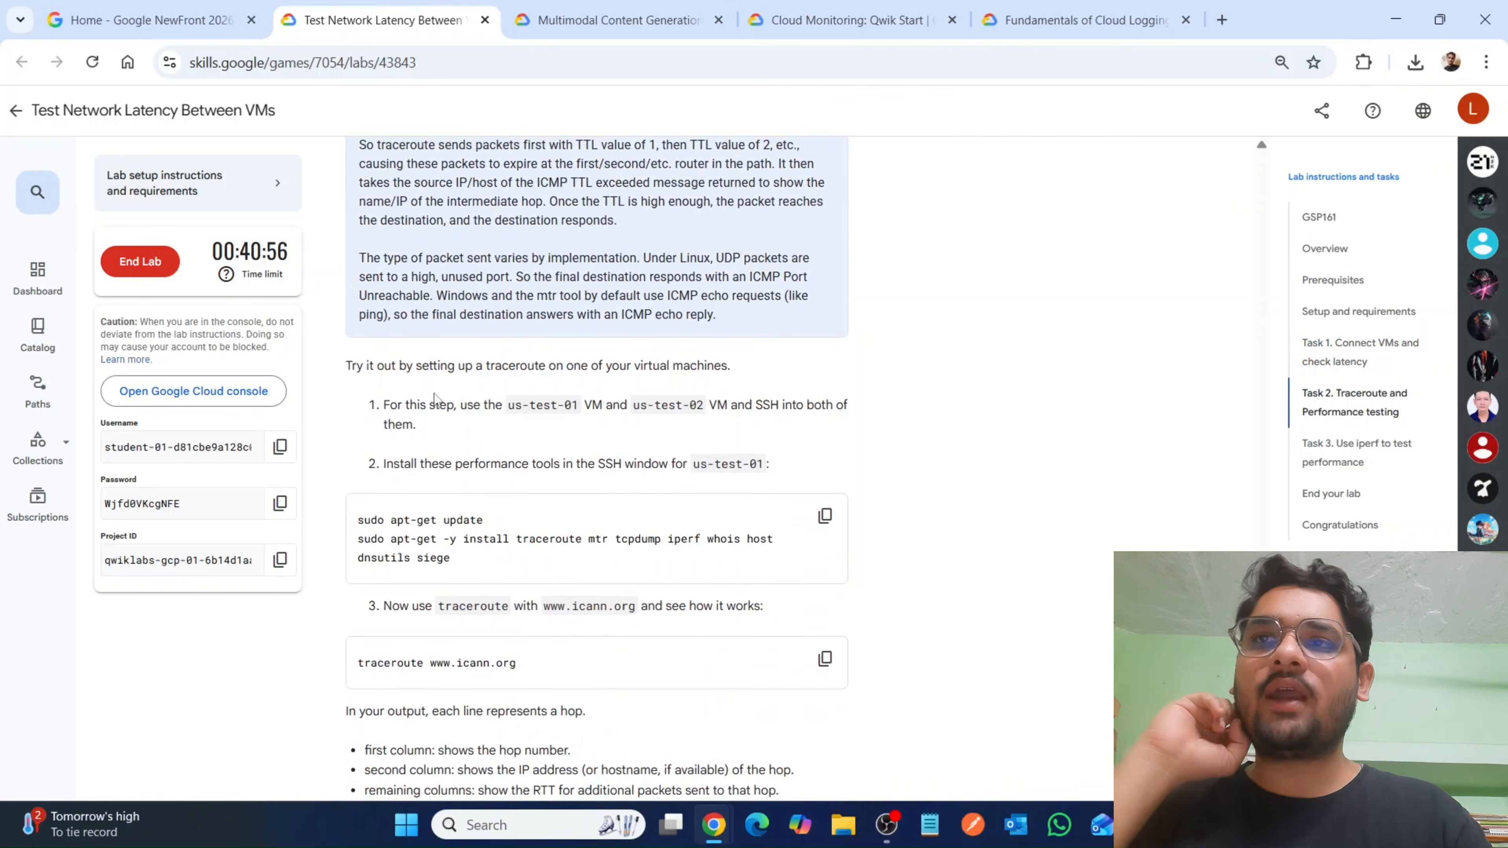
pyautogui.moveTo(460, 410); pyautogui.dragTo(753, 411)
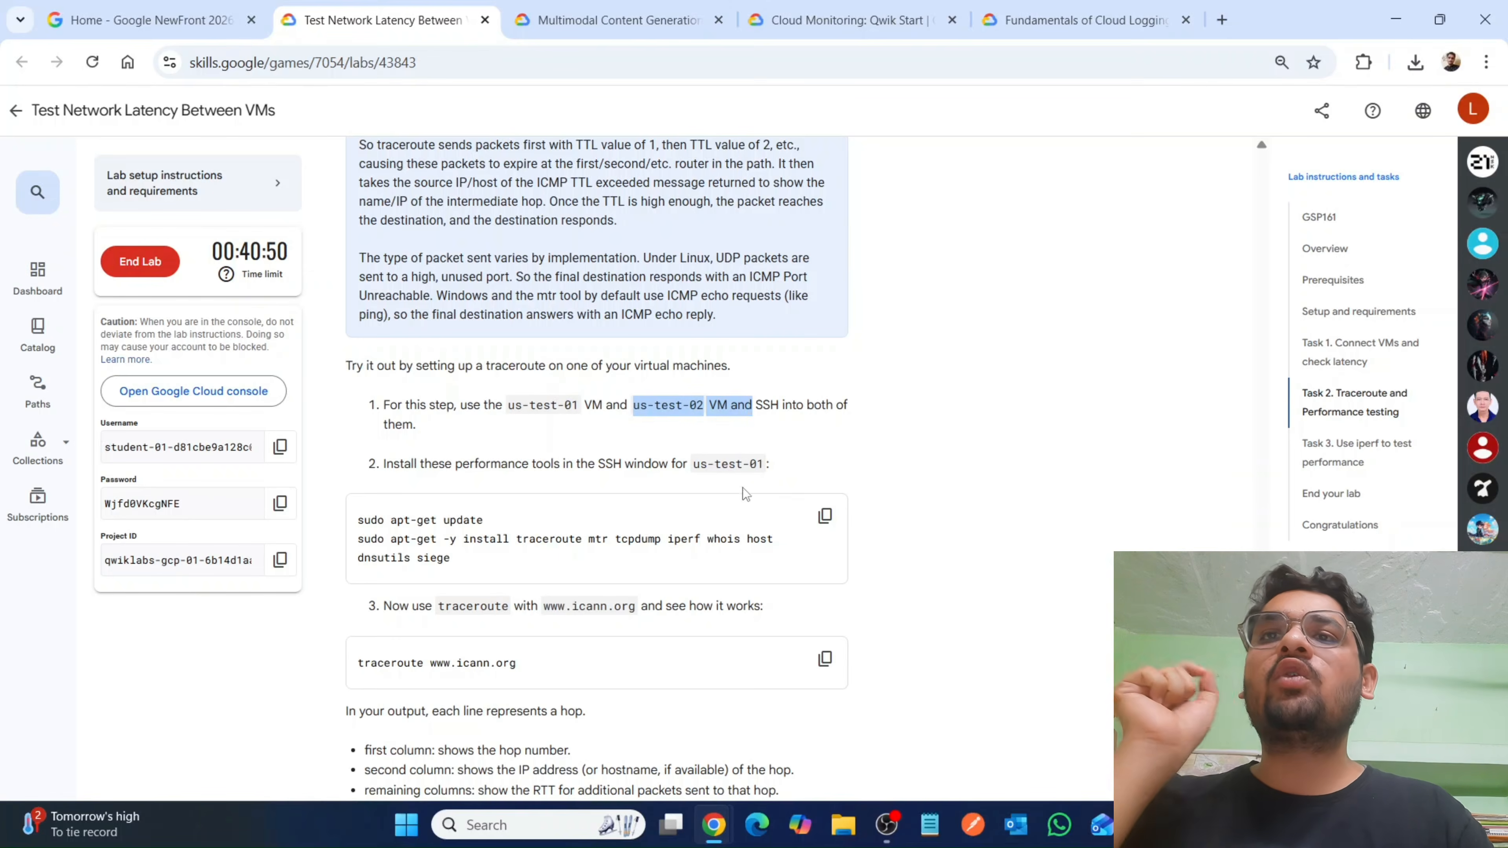
pyautogui.click(780, 430)
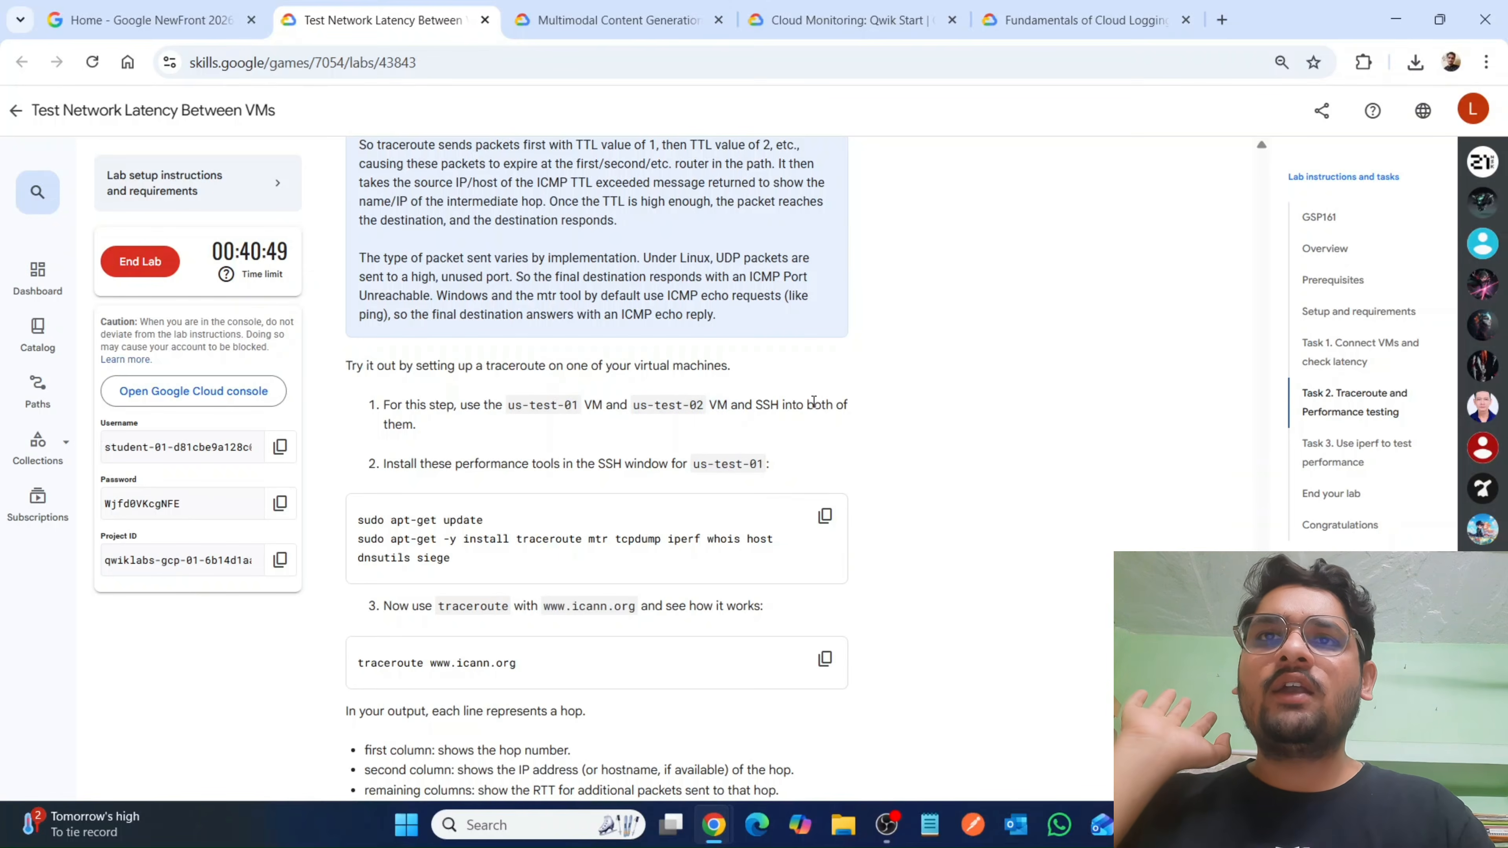
pyautogui.moveTo(813, 401); pyautogui.dragTo(860, 428)
pyautogui.scroll(-3, 864, 431)
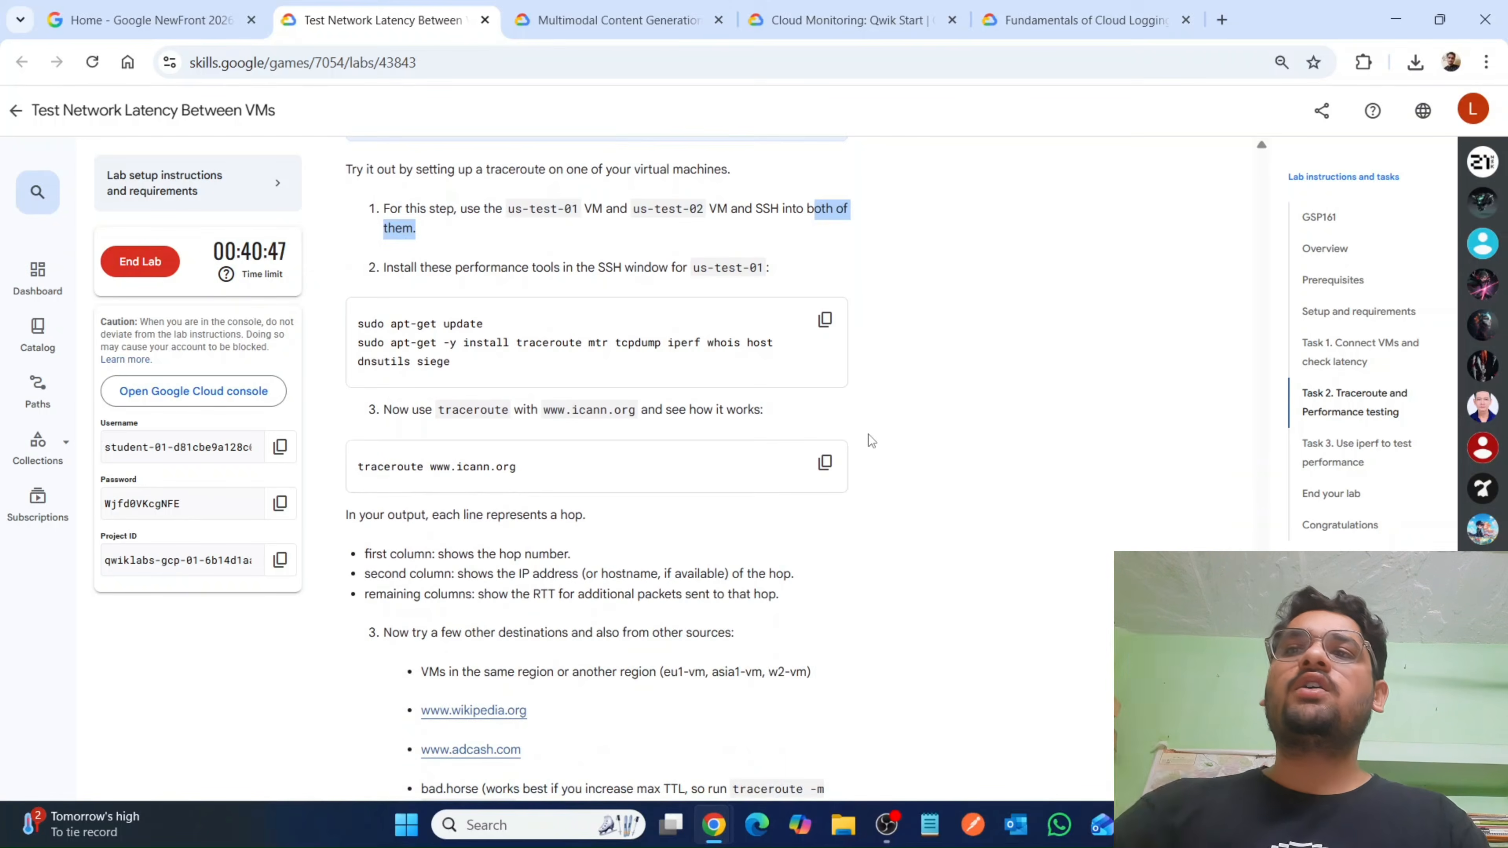
# Back in the Google Cloud console, start a second Cloud Shell session and run the gcloud SSH command for us-test-02 in zone us-east1-d.
pyautogui.moveTo(718, 817)
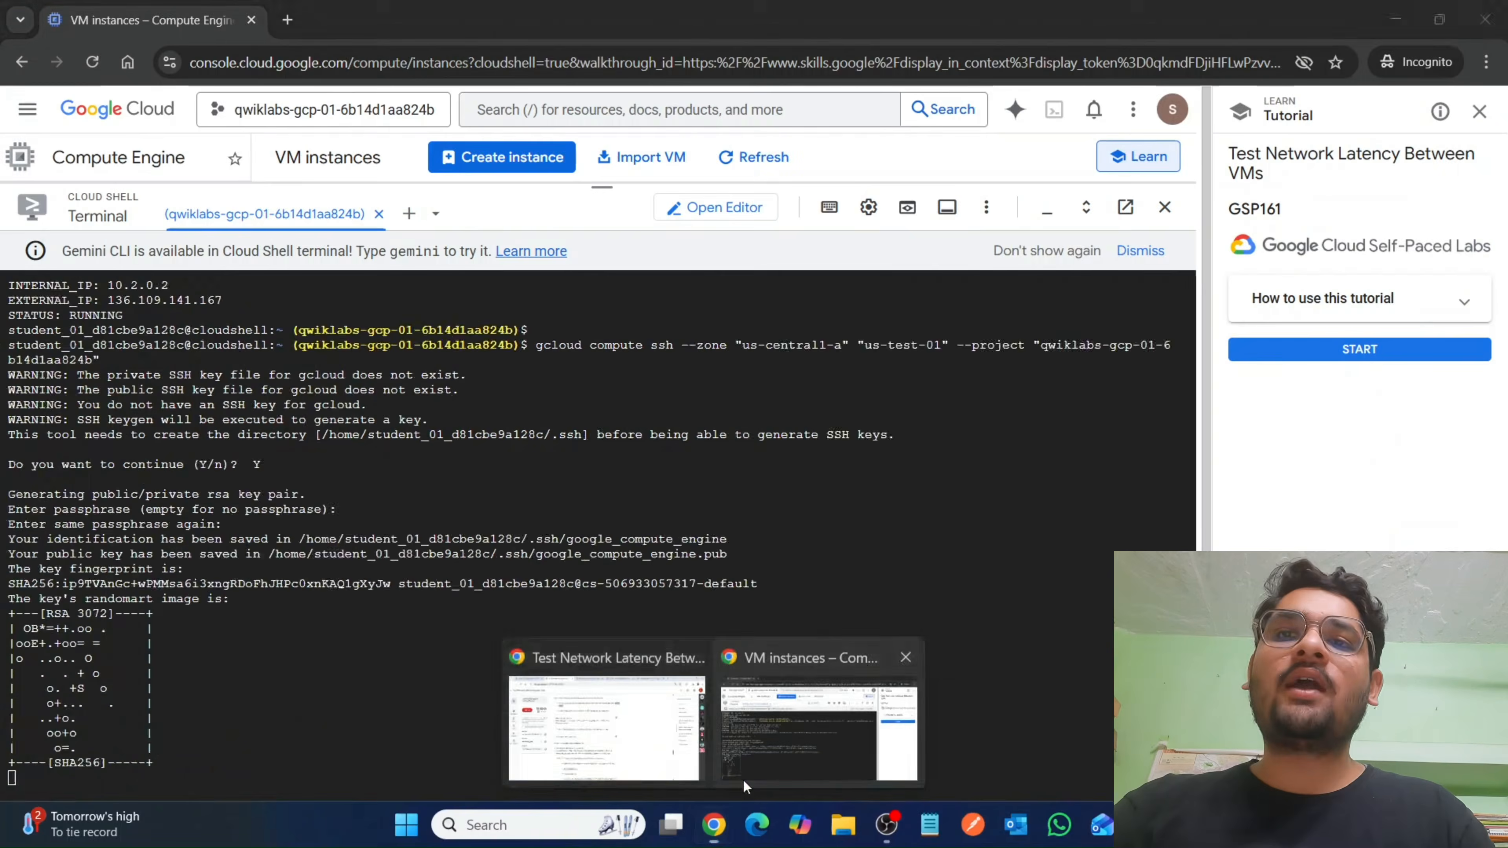
pyautogui.click(825, 731)
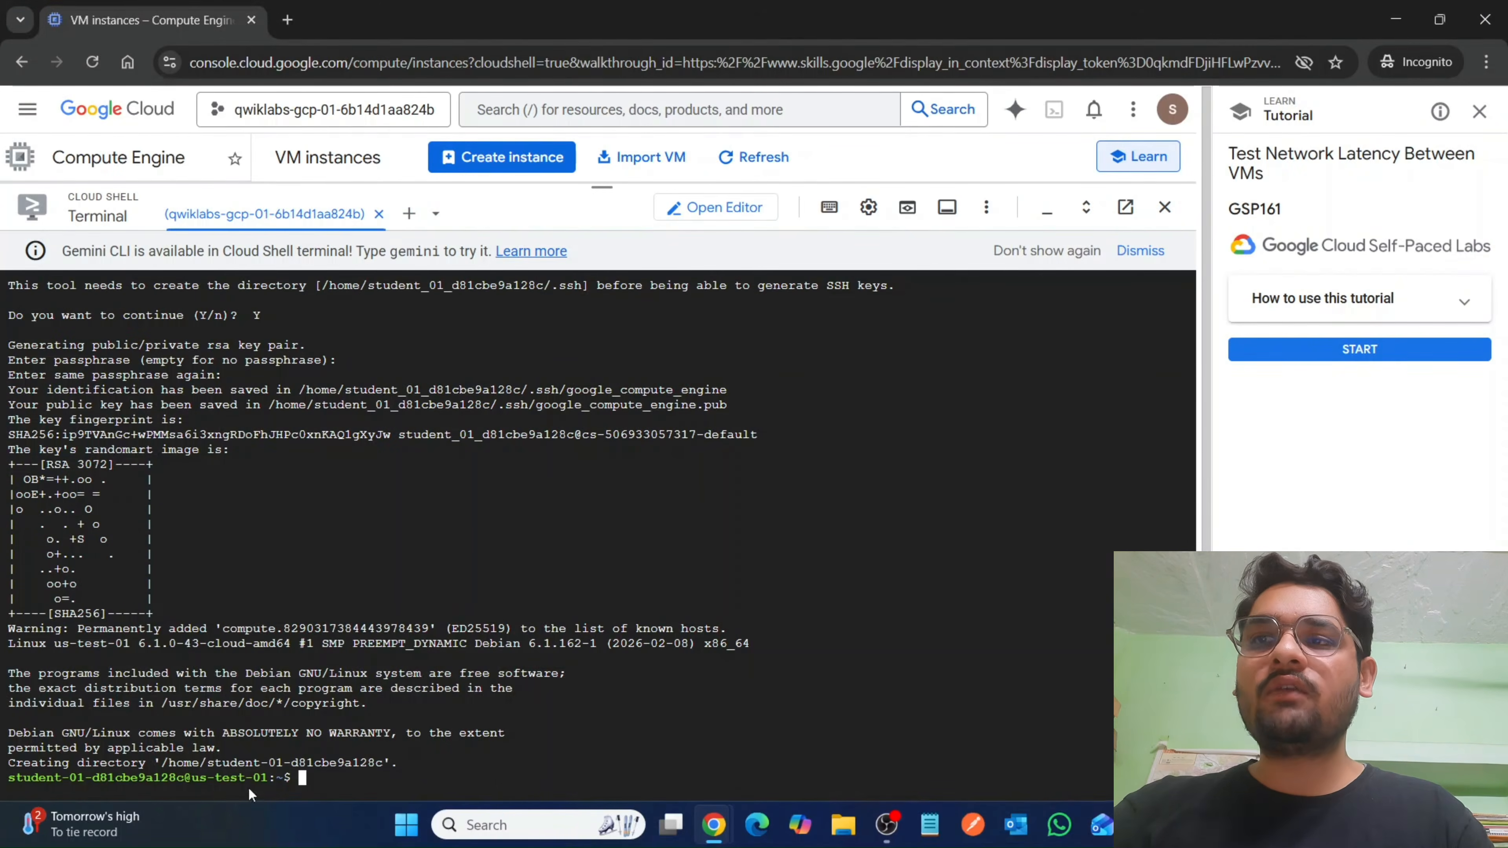
pyautogui.click(408, 214)
pyautogui.moveTo(611, 189); pyautogui.dragTo(647, 457)
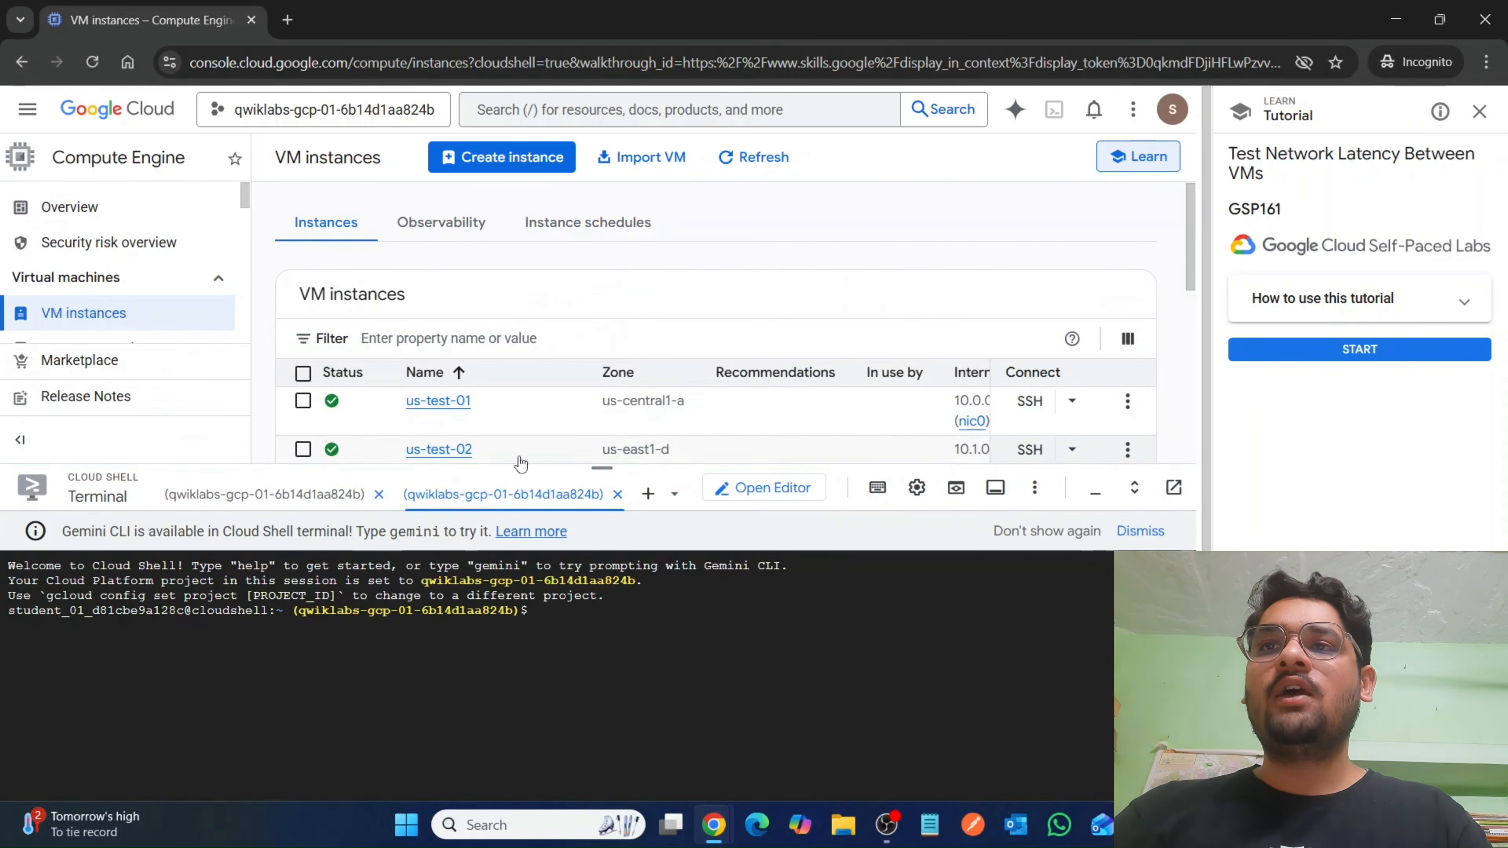
pyautogui.click(1071, 451)
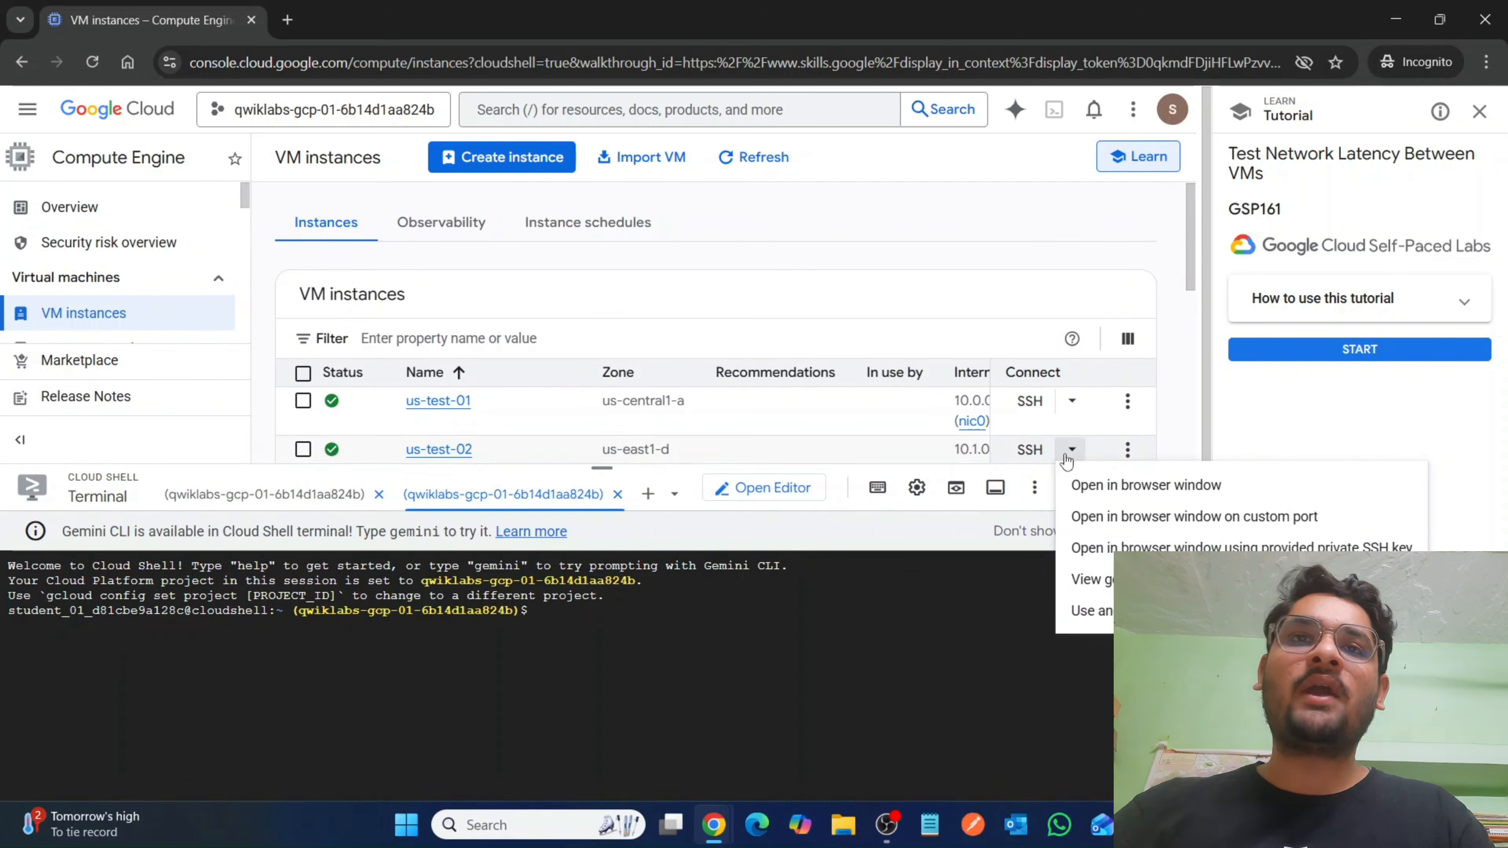
pyautogui.click(1087, 581)
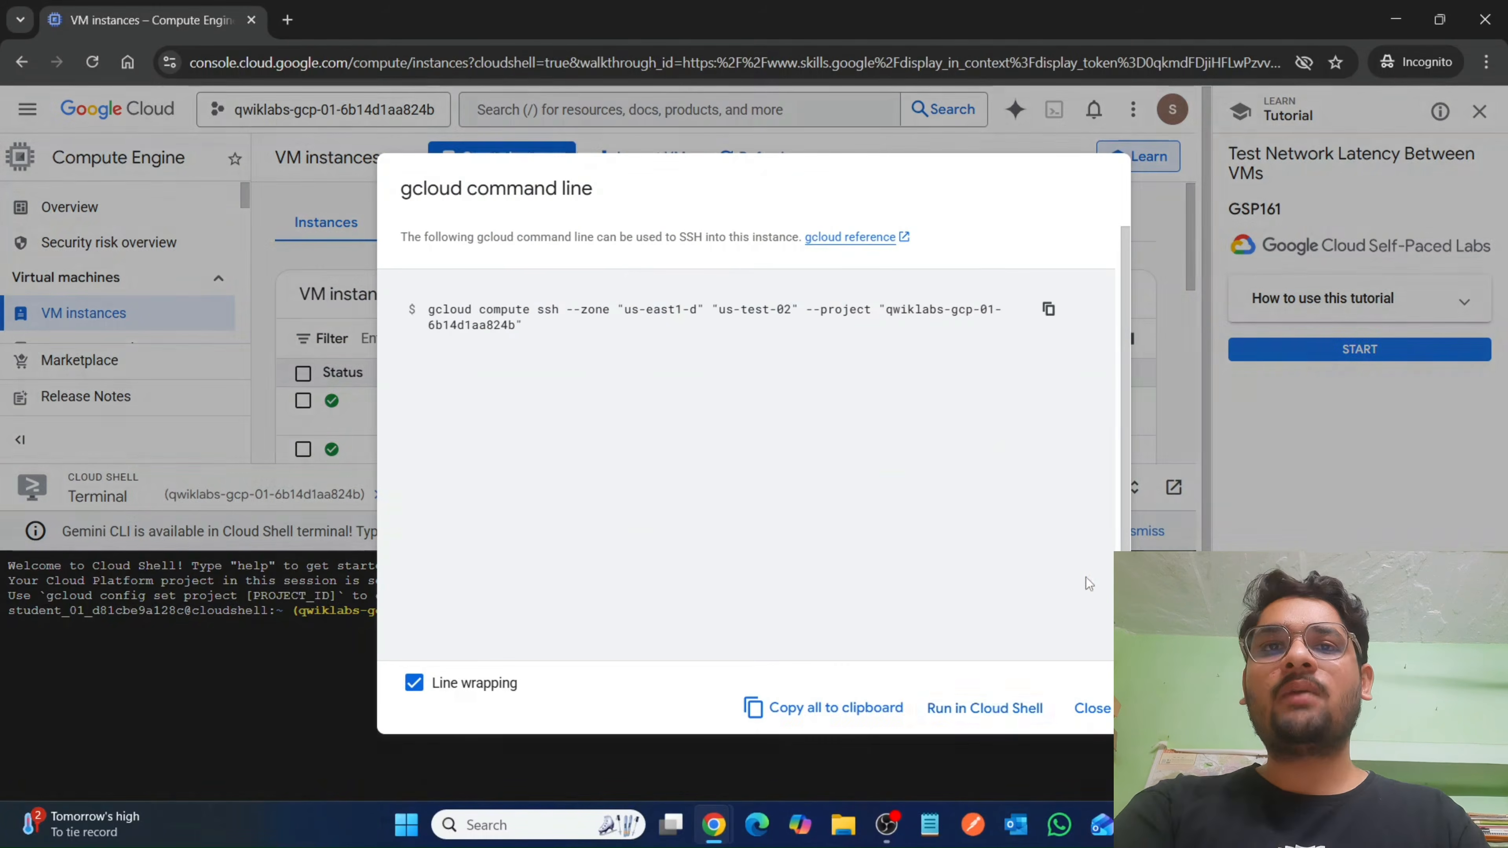
pyautogui.click(996, 709)
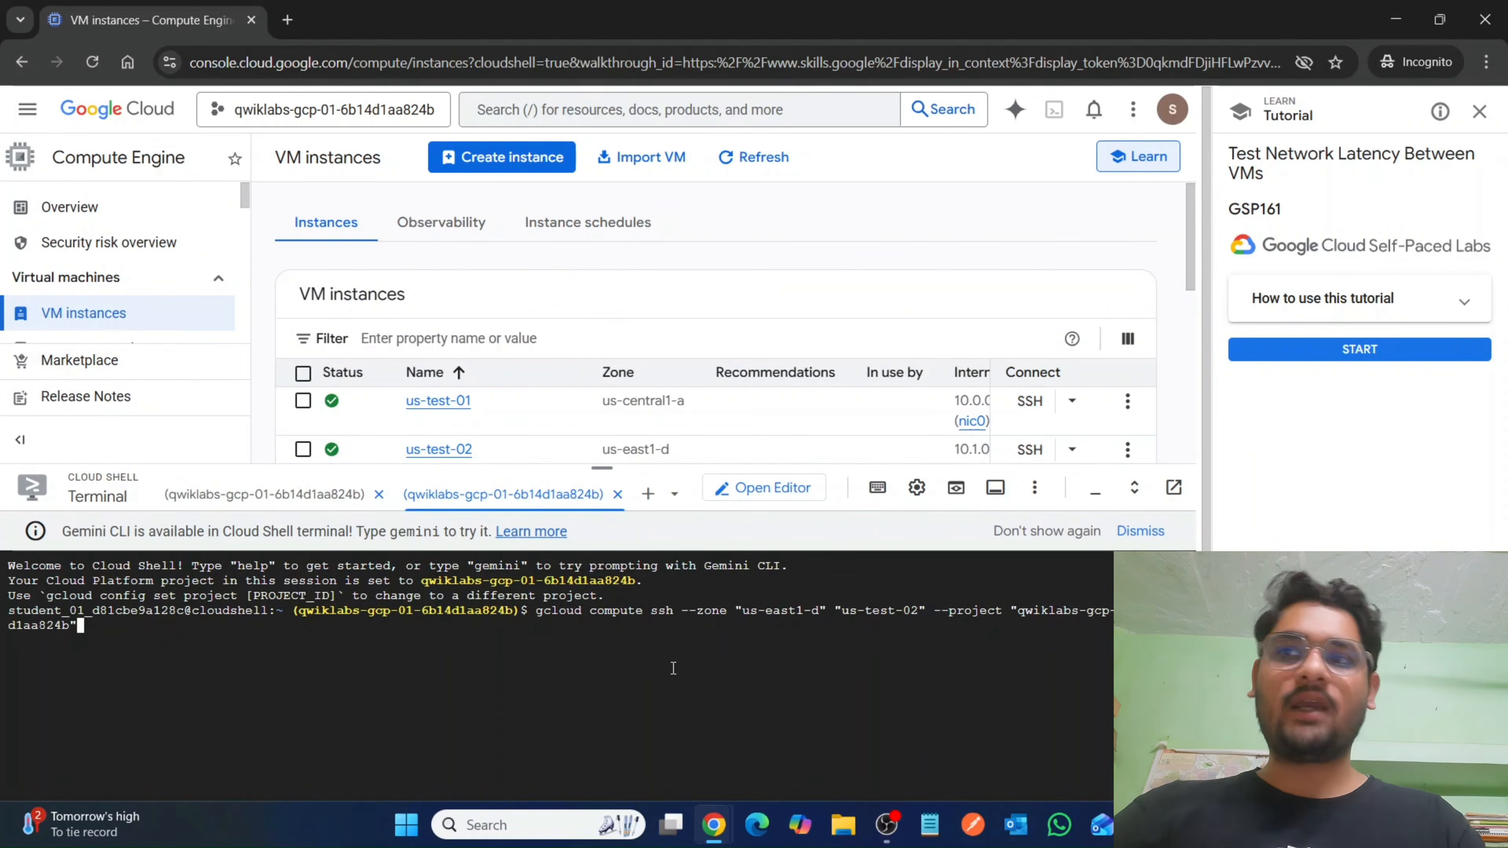
pyautogui.press('Return')
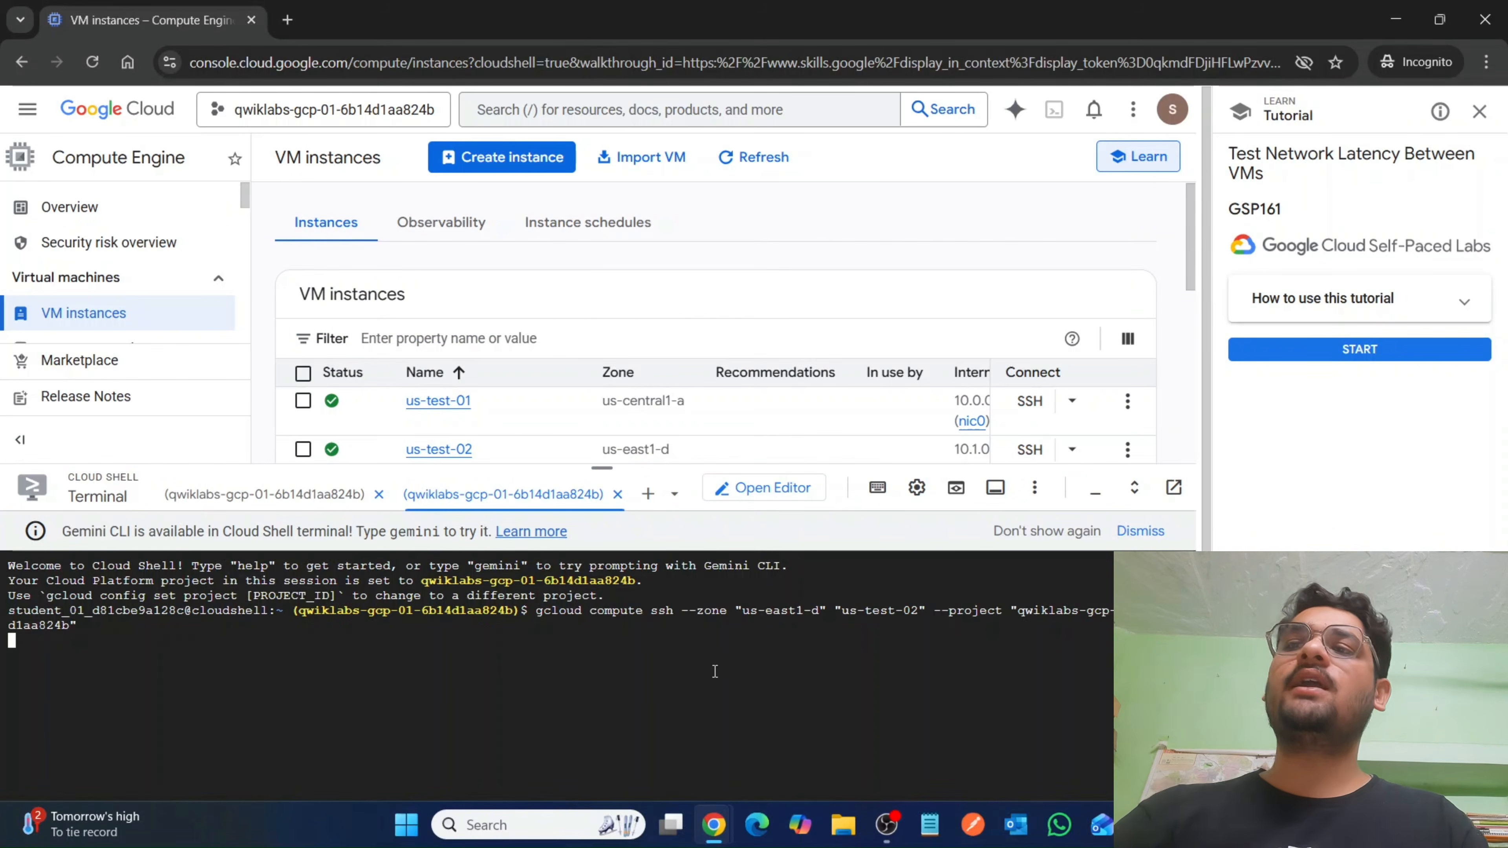
# Start a third Cloud Shell session, run the gcloud SSH command for us-test-03 in zone us-west1-c and enlarge the Cloud Shell pane.
pyautogui.click(648, 493)
pyautogui.scroll(-5, 778, 369)
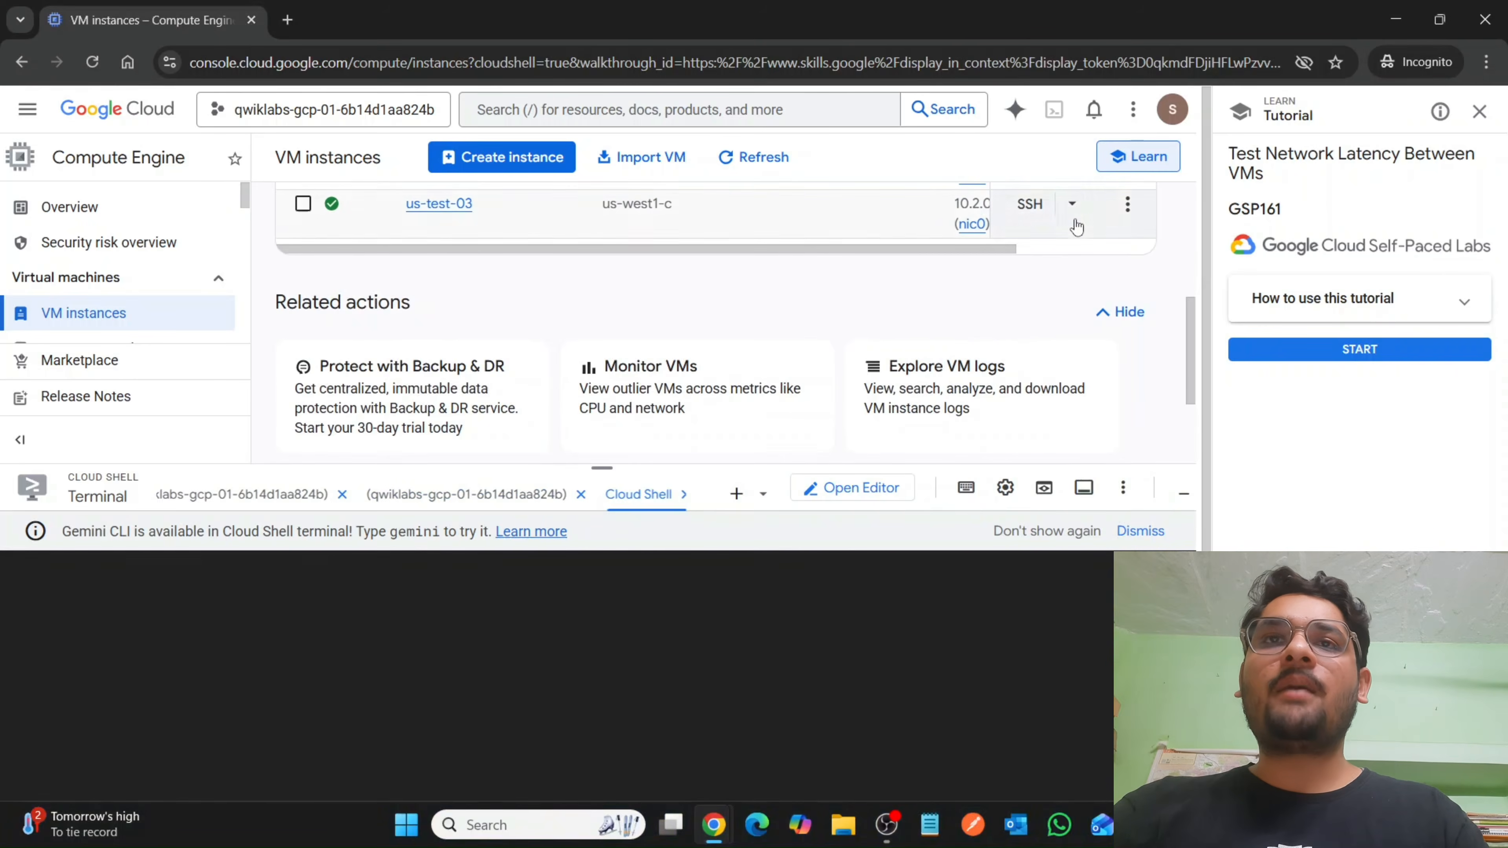
pyautogui.click(1072, 206)
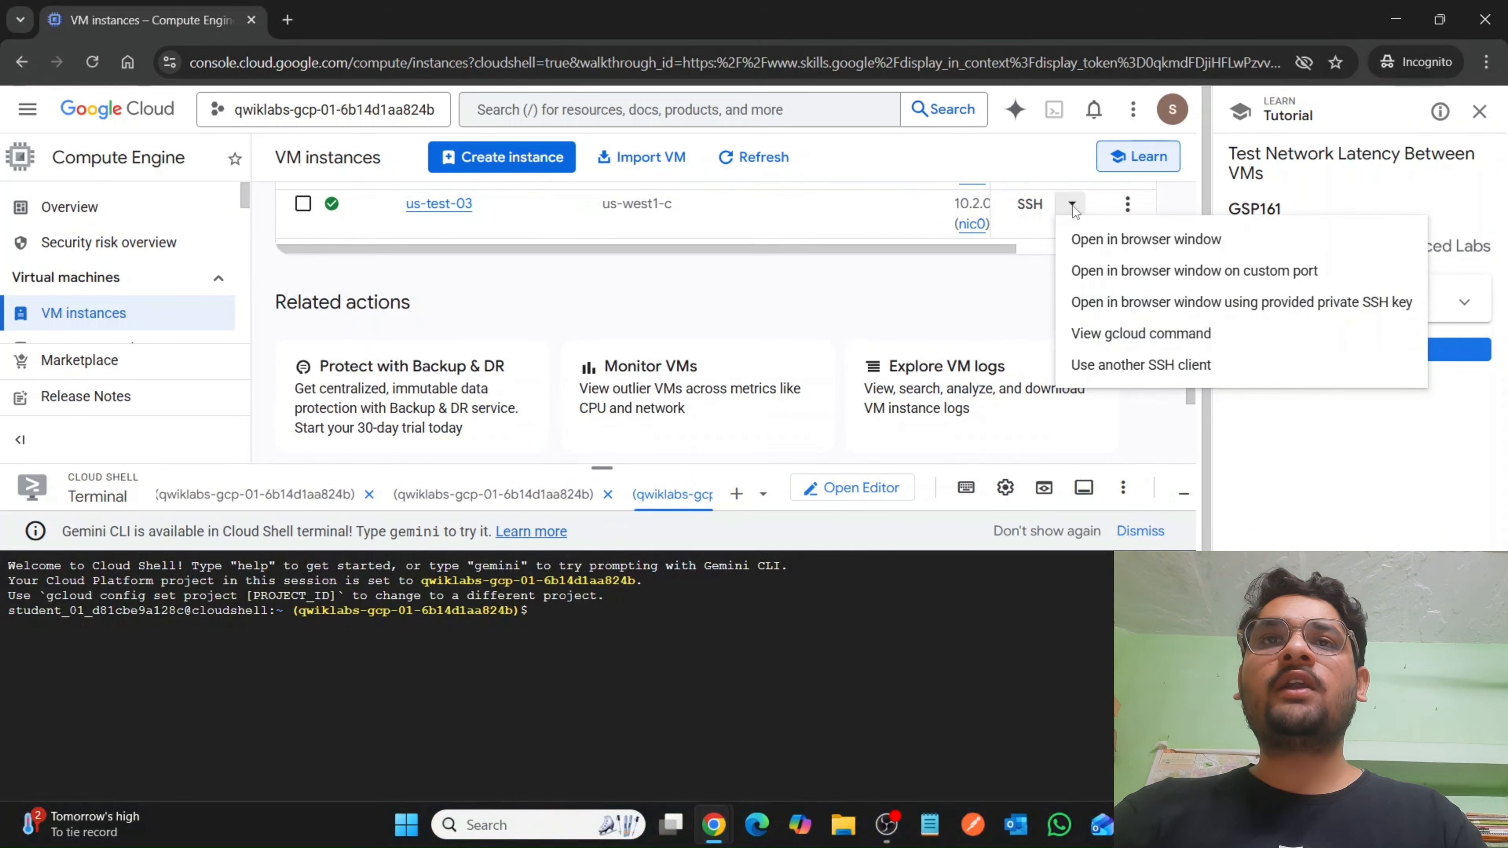
pyautogui.click(1086, 334)
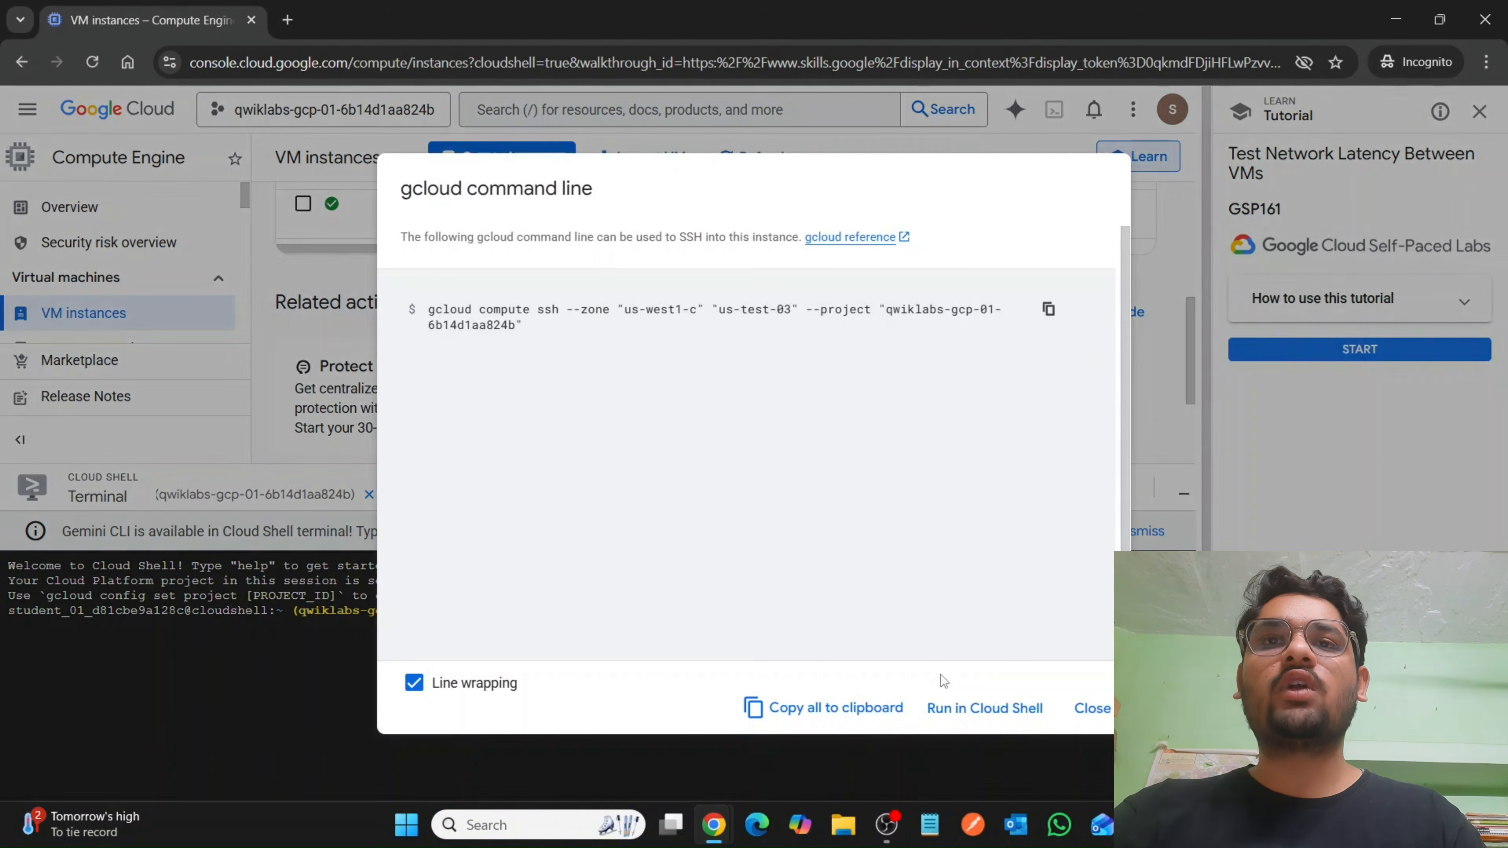
pyautogui.click(954, 709)
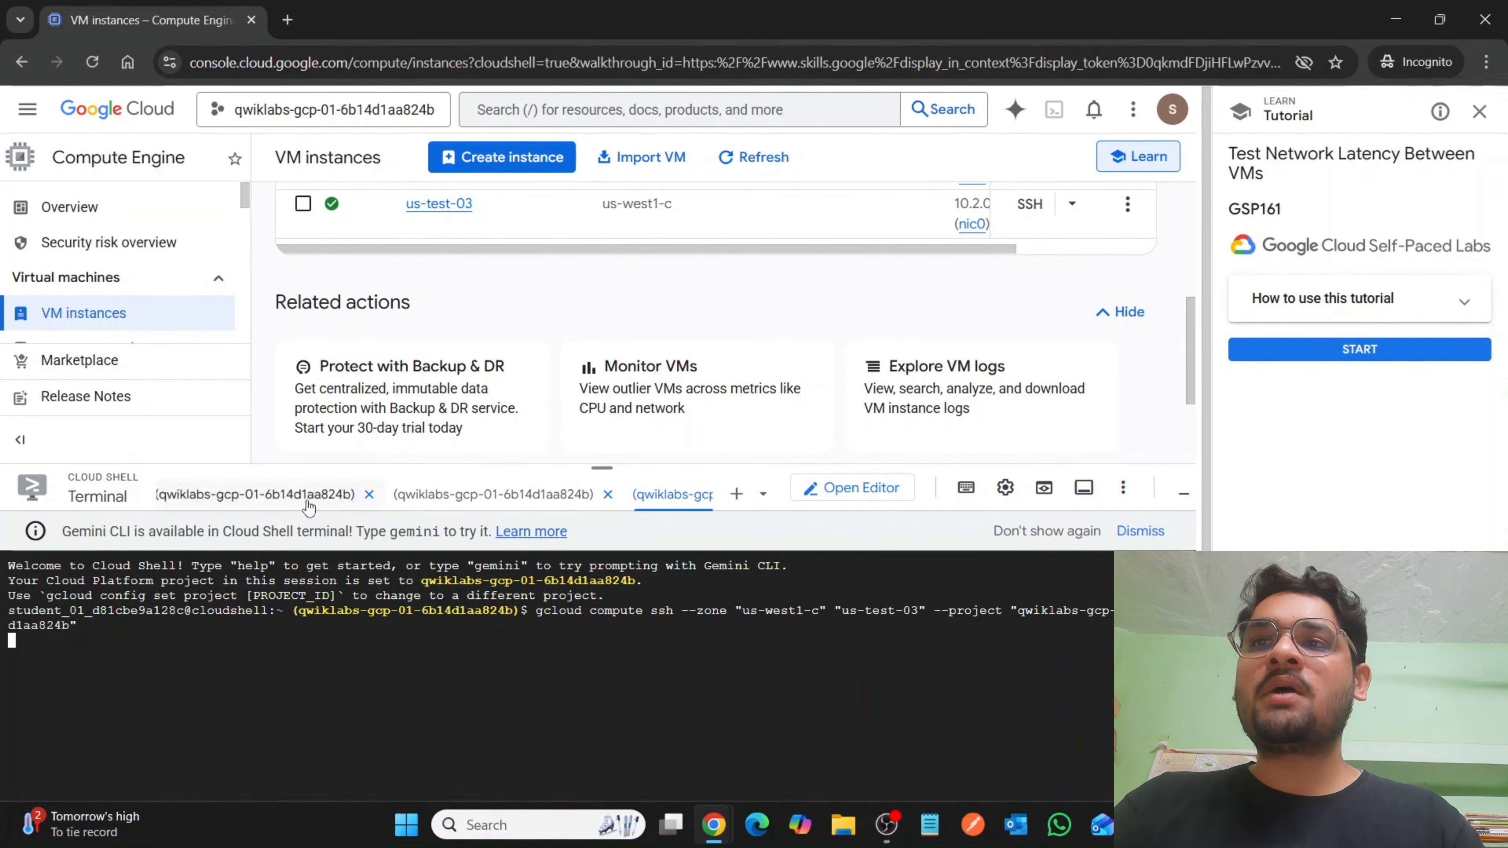
pyautogui.moveTo(593, 474); pyautogui.dragTo(588, 158)
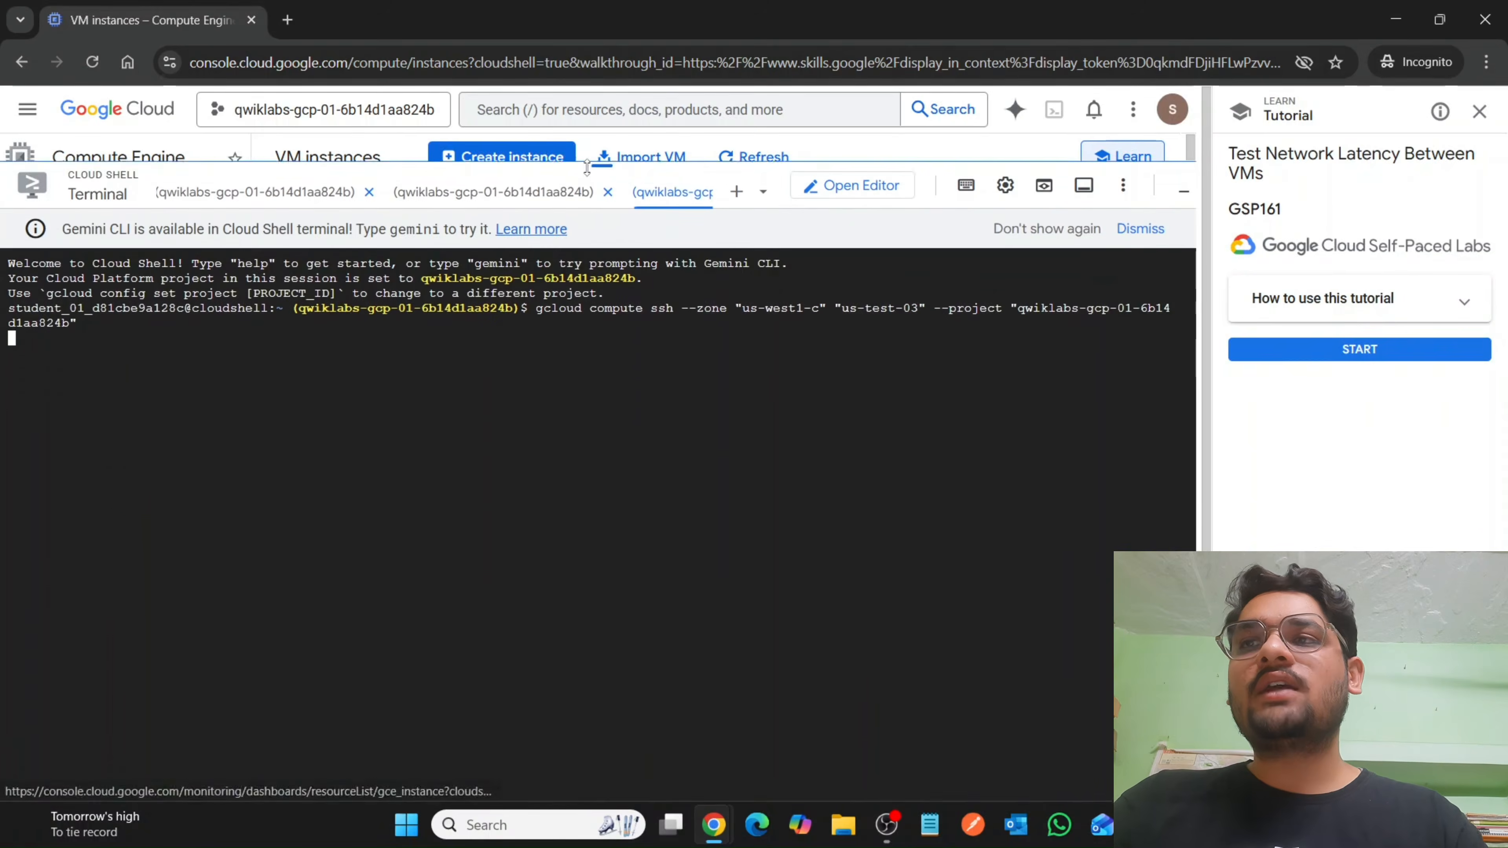
# In the us-test-01 session, run the lab's Task 2 commands that update the packages and install traceroute, mtr, tcpdump, iperf, whois, host, dnsutils and siege.
pyautogui.click(475, 180)
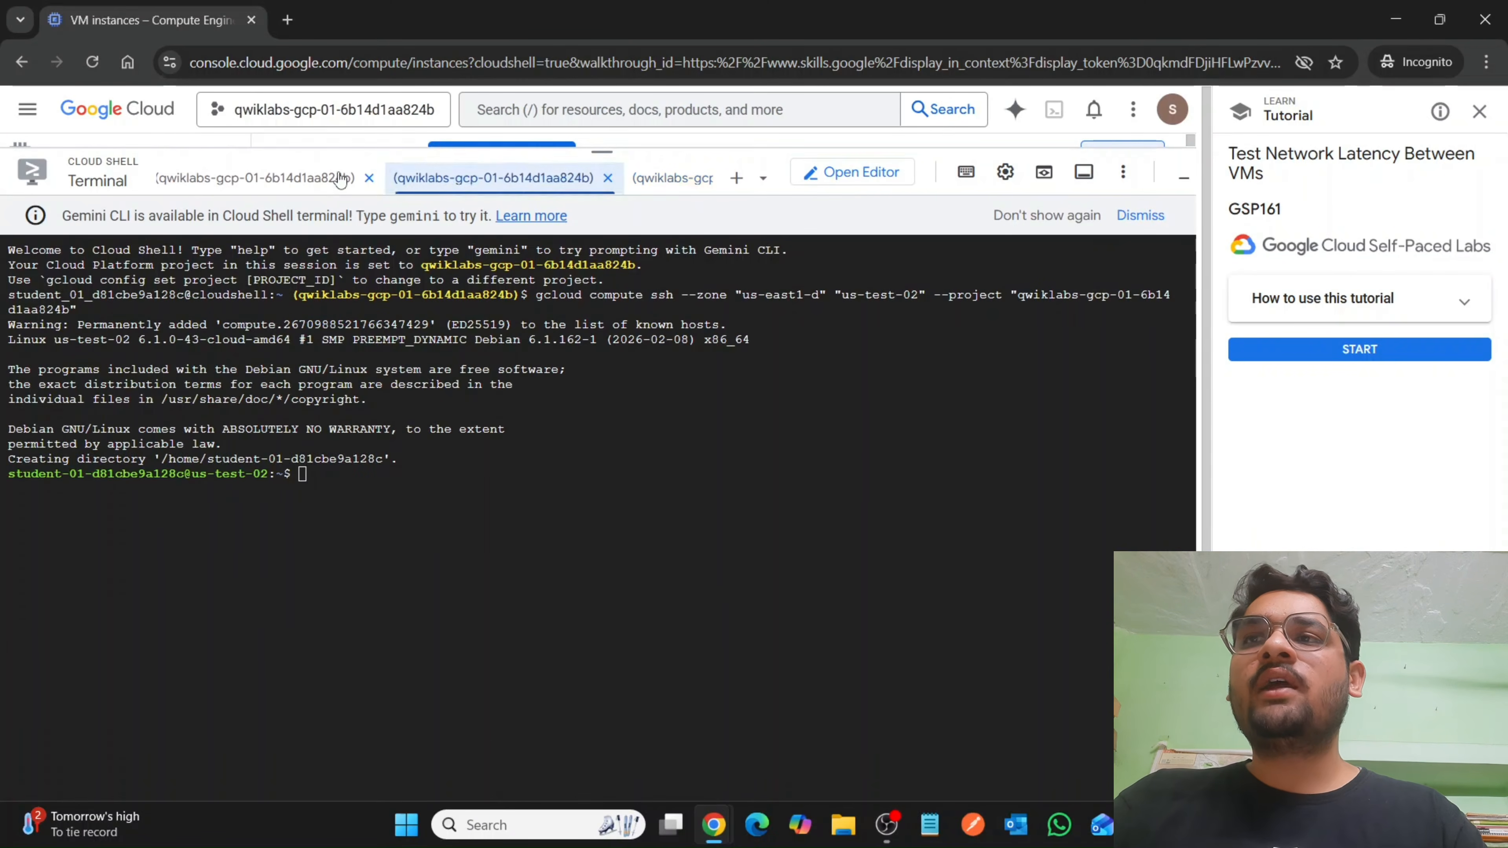
pyautogui.click(278, 180)
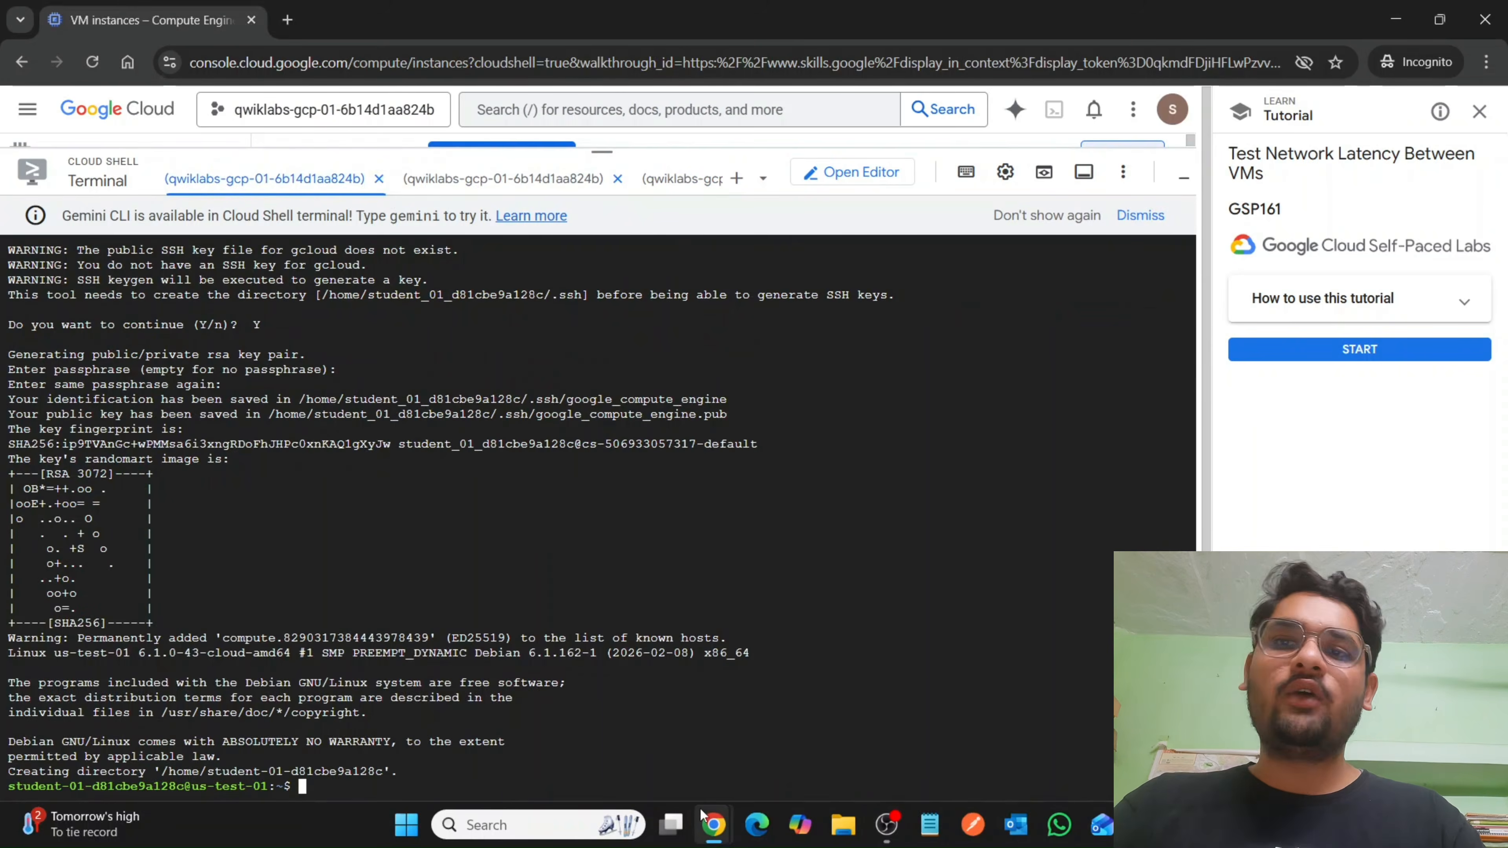
pyautogui.moveTo(707, 819)
pyautogui.click(611, 722)
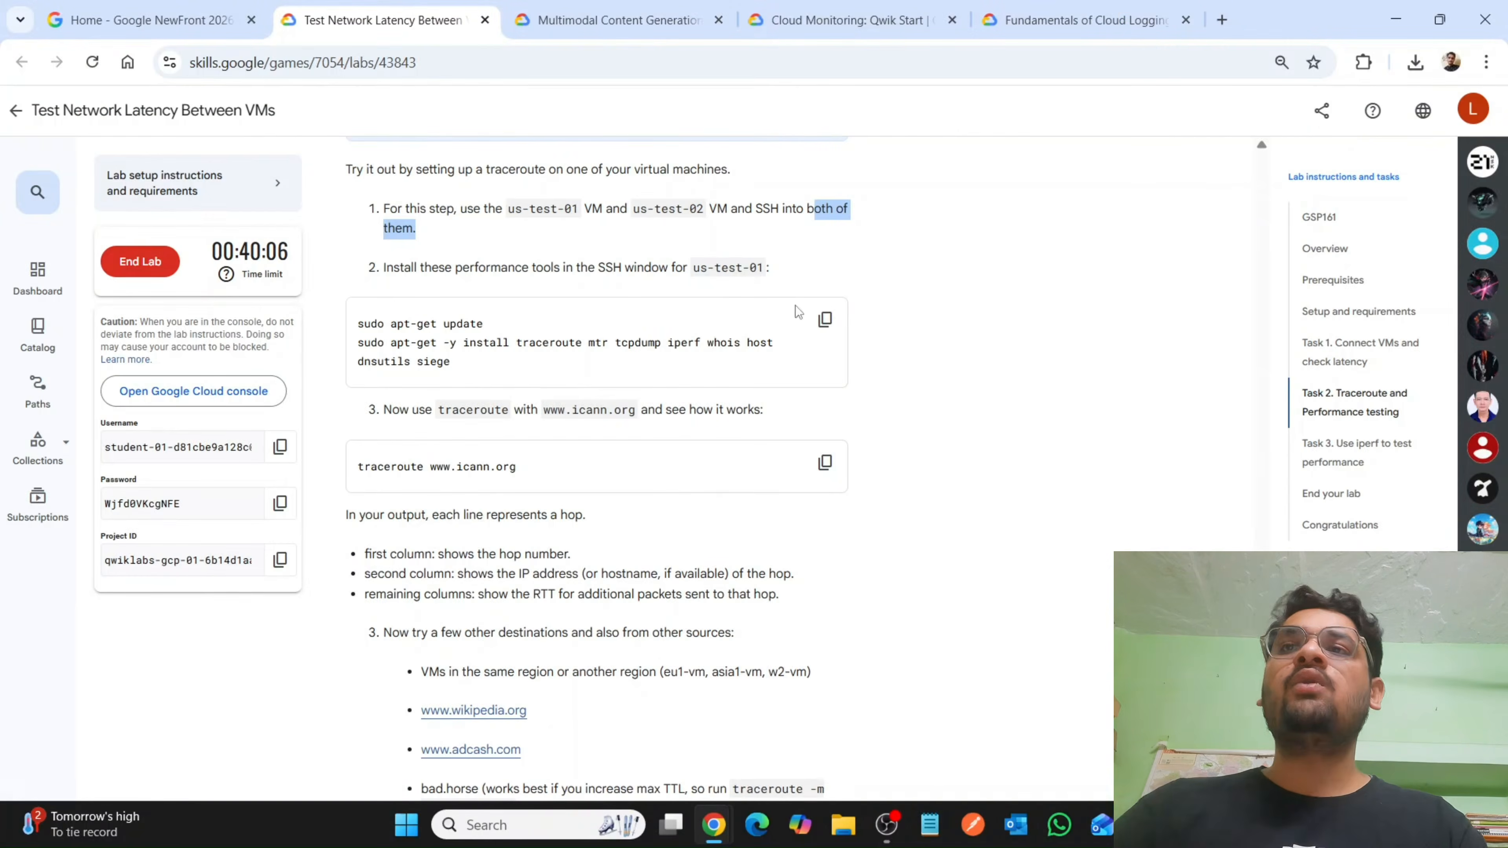
pyautogui.click(824, 319)
pyautogui.moveTo(709, 836)
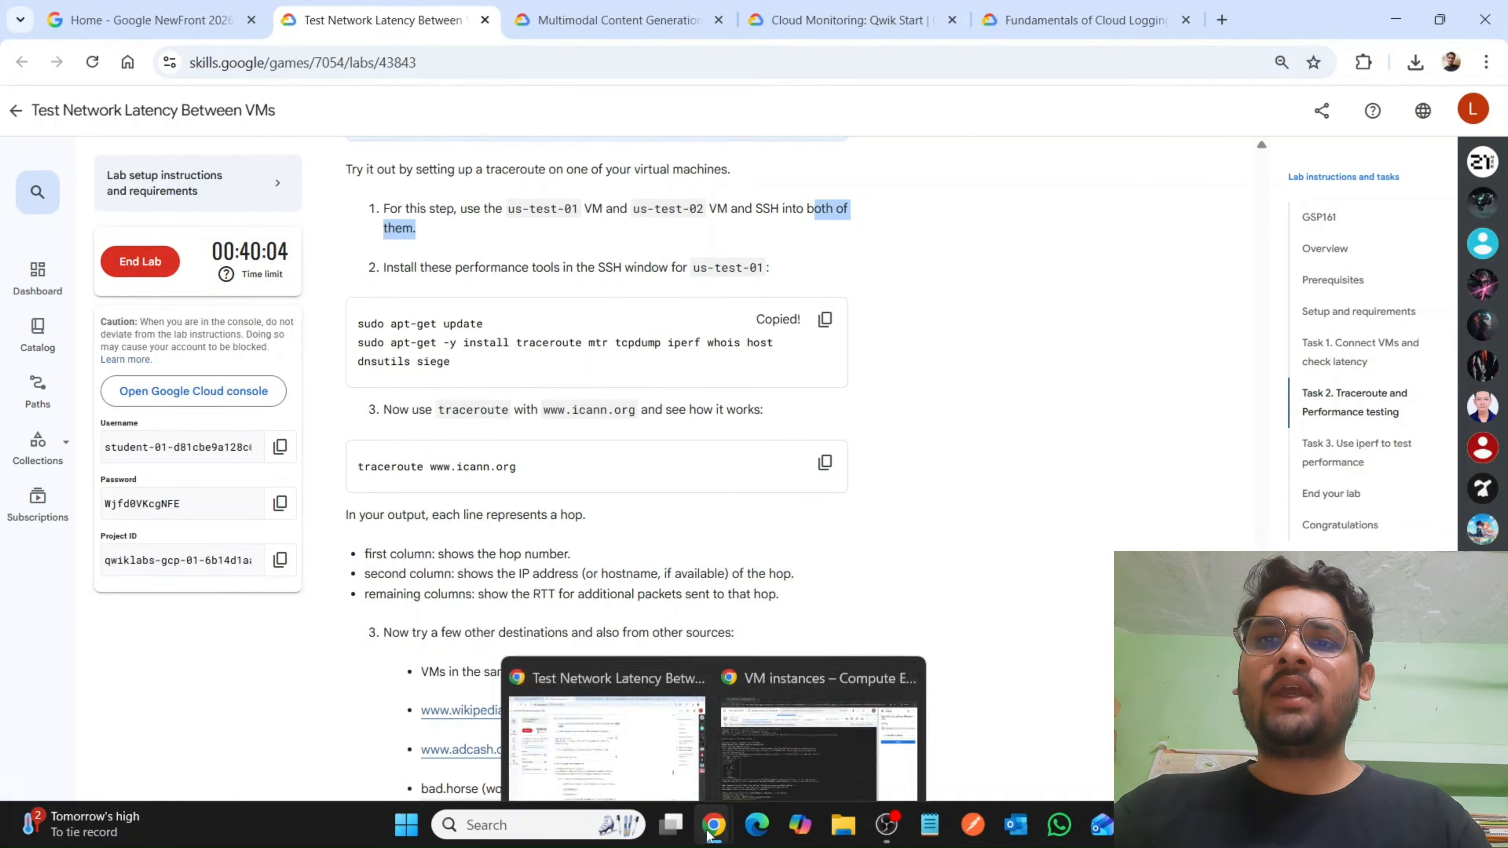
pyautogui.click(789, 742)
pyautogui.hotkey('ctrl', 'v')
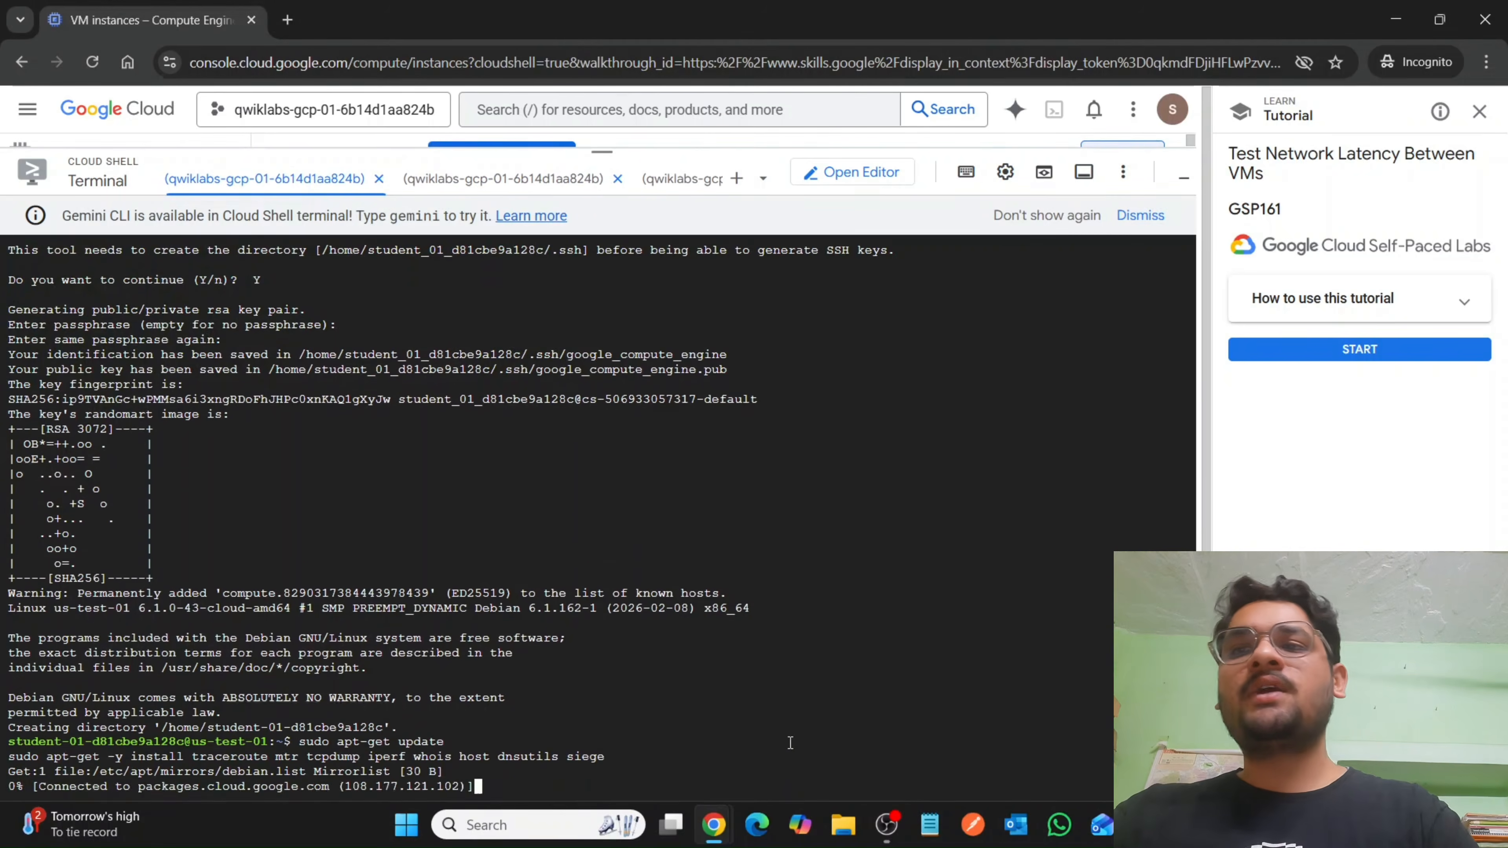
pyautogui.moveTo(714, 824)
pyautogui.click(628, 710)
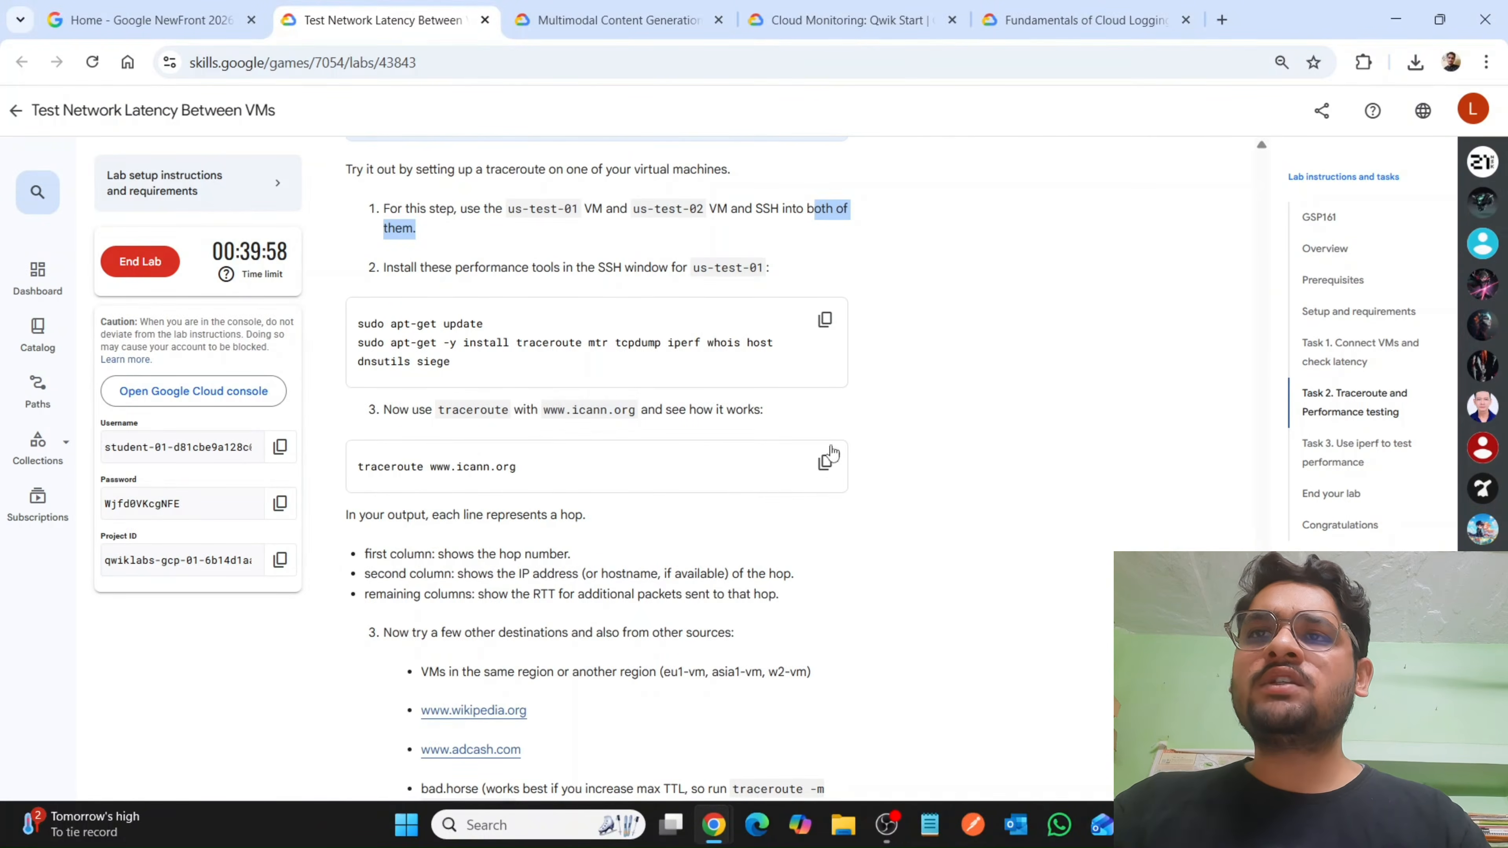
pyautogui.click(825, 462)
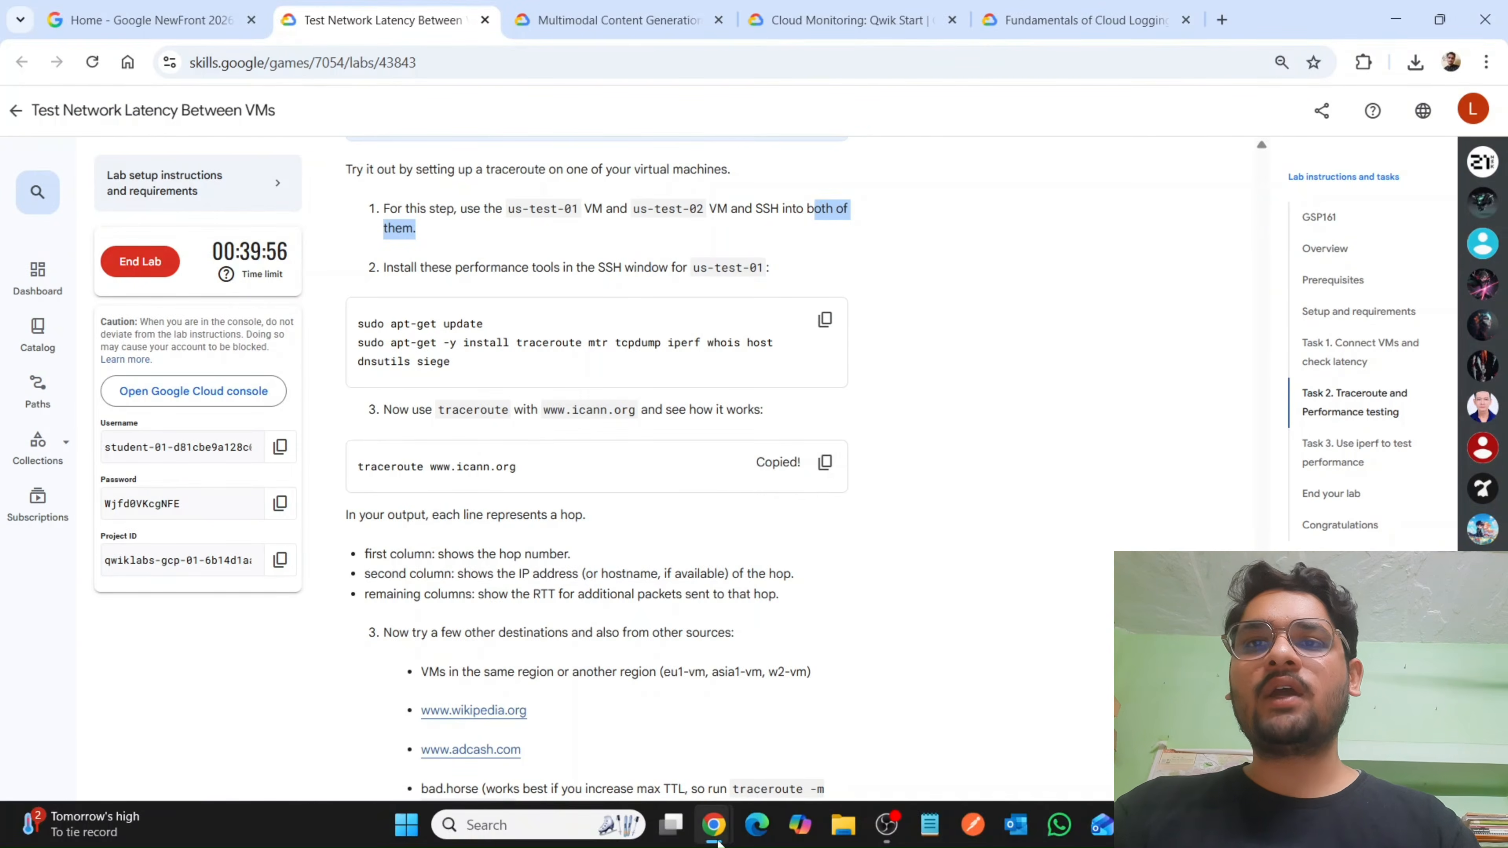
pyautogui.moveTo(715, 832)
pyautogui.click(771, 739)
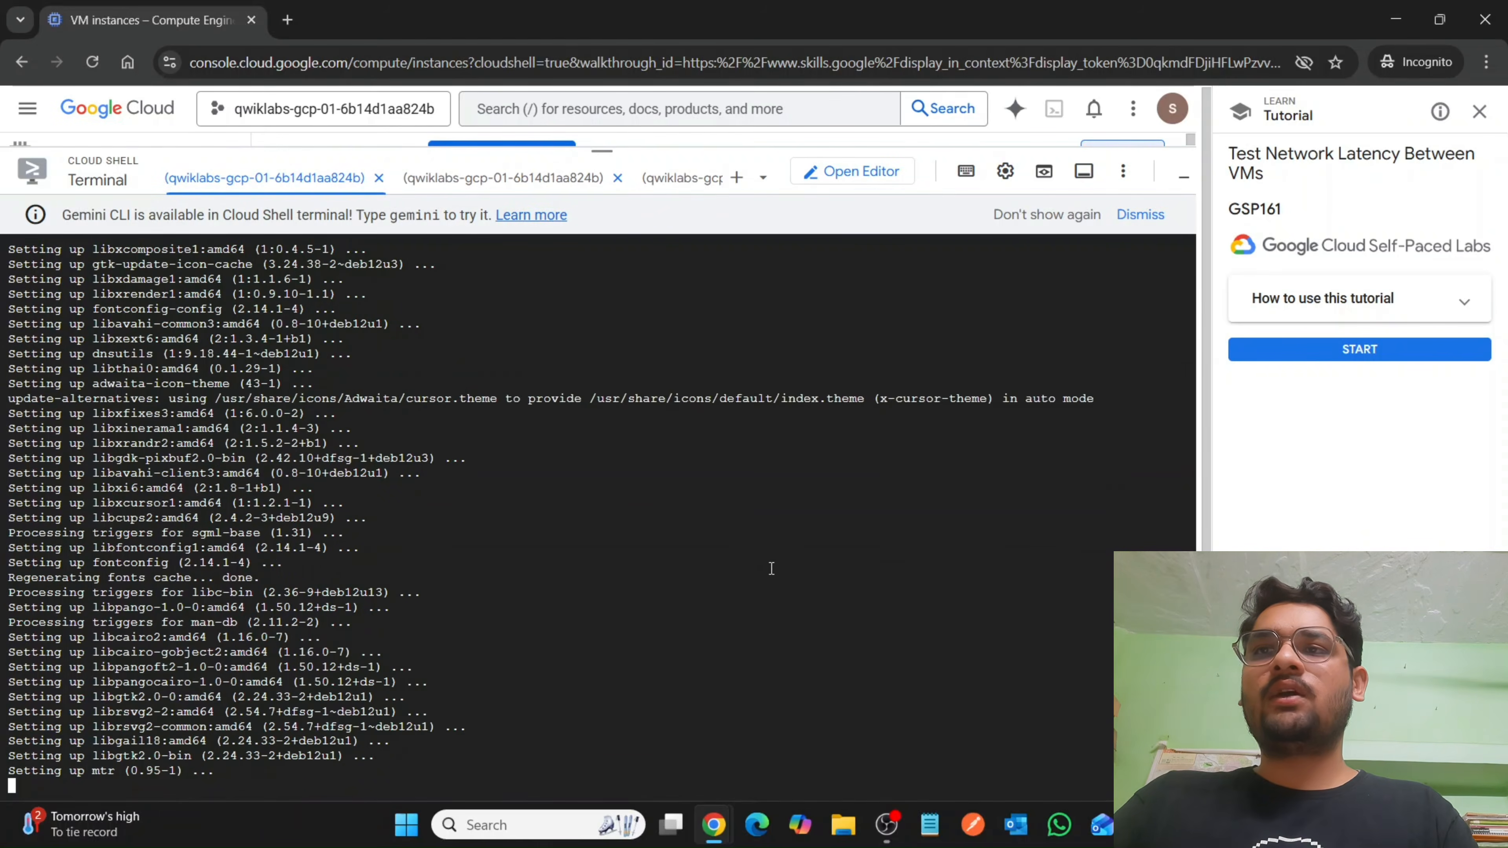
pyautogui.hotkey('ctrl', 'v')
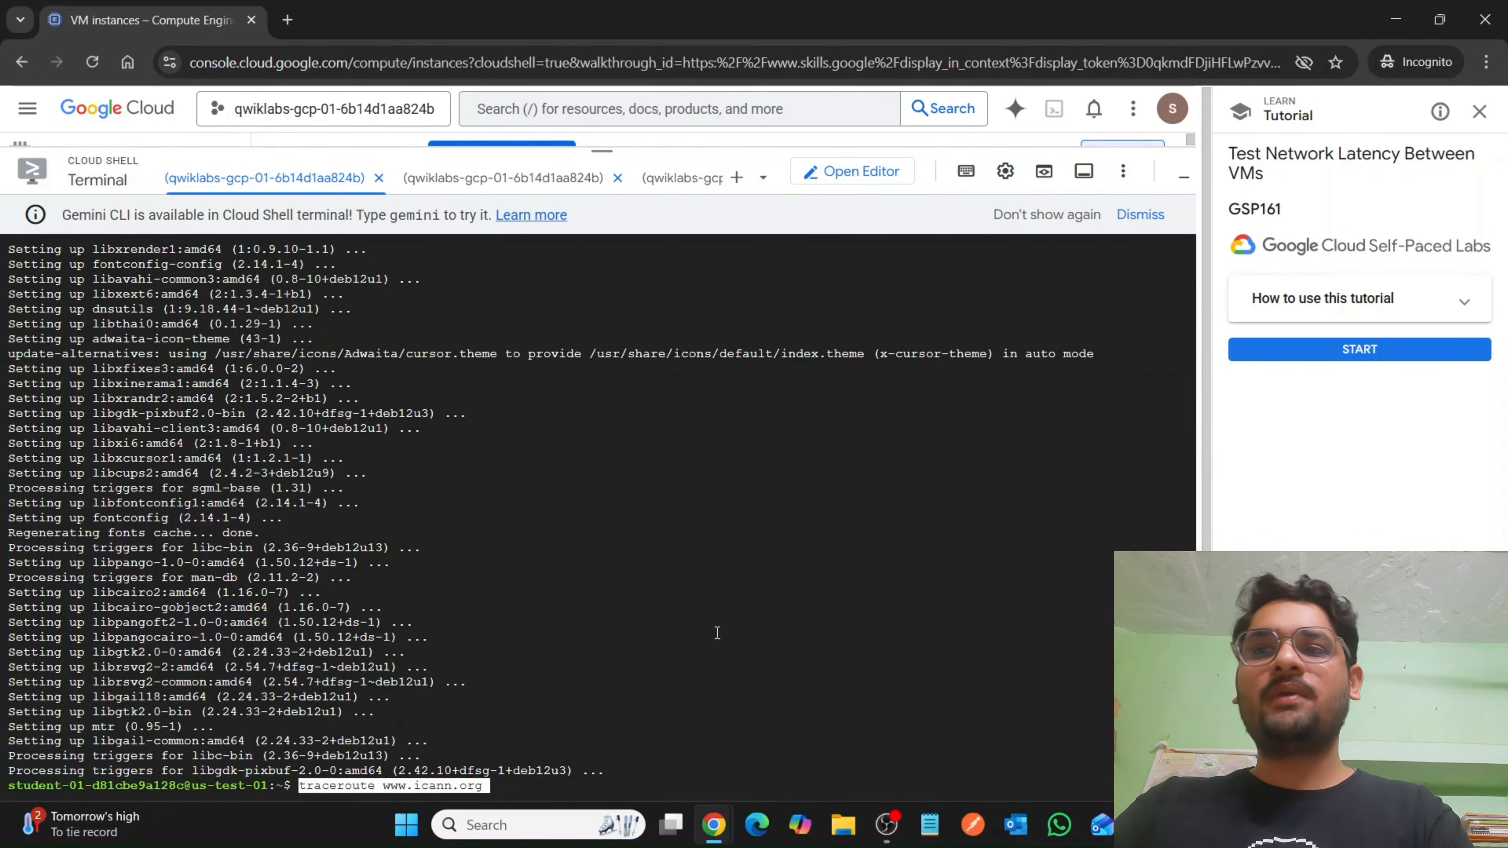
pyautogui.press('Return')
# Return to the lab instructions, read how to stop traceroute and check the progress of the Traceroute and Performance testing task.
pyautogui.moveTo(716, 829)
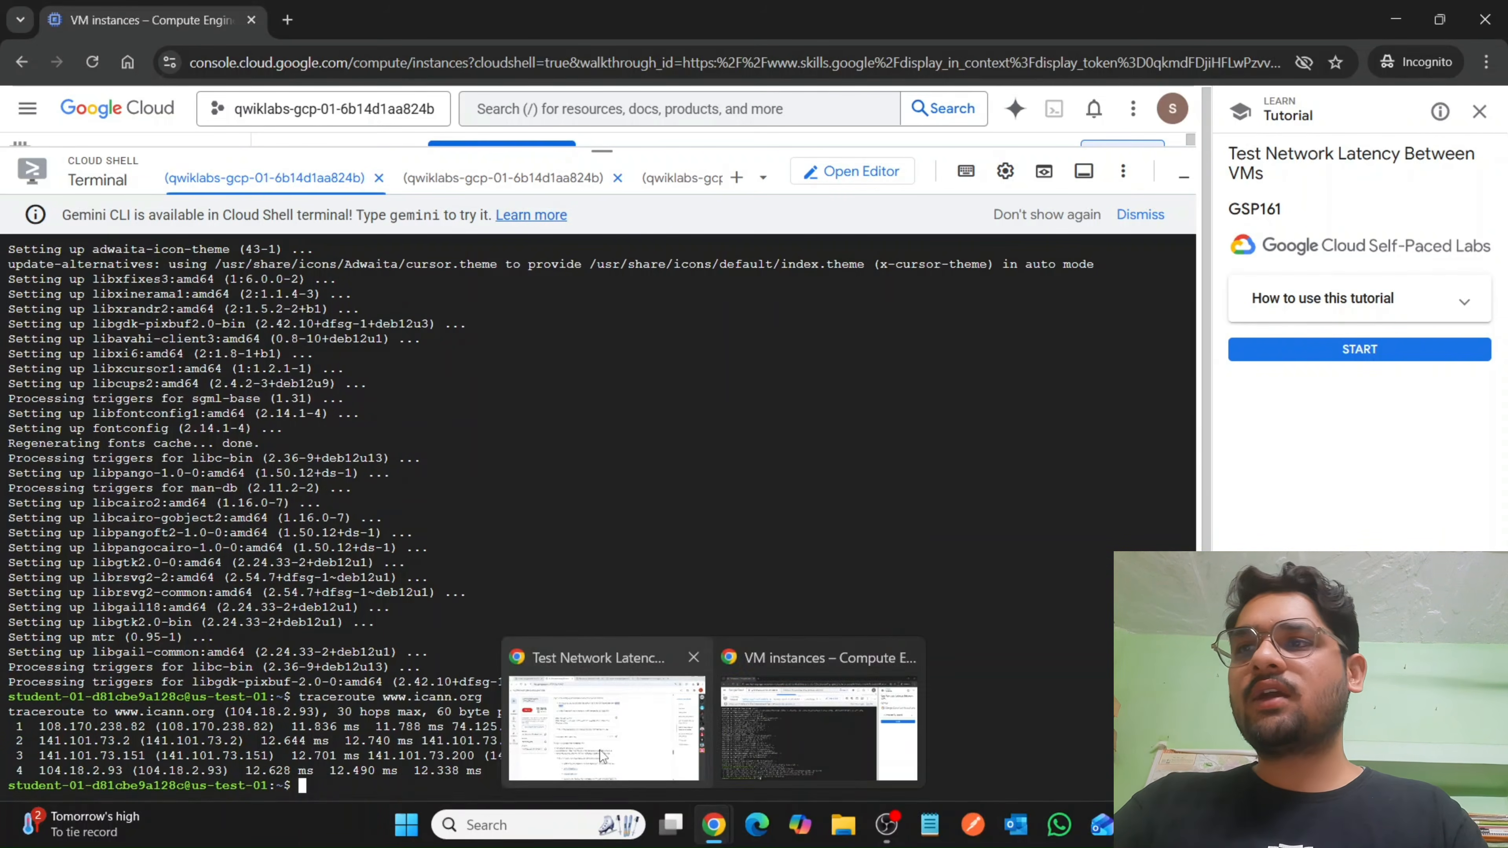
pyautogui.click(570, 713)
pyautogui.scroll(-6, 583, 550)
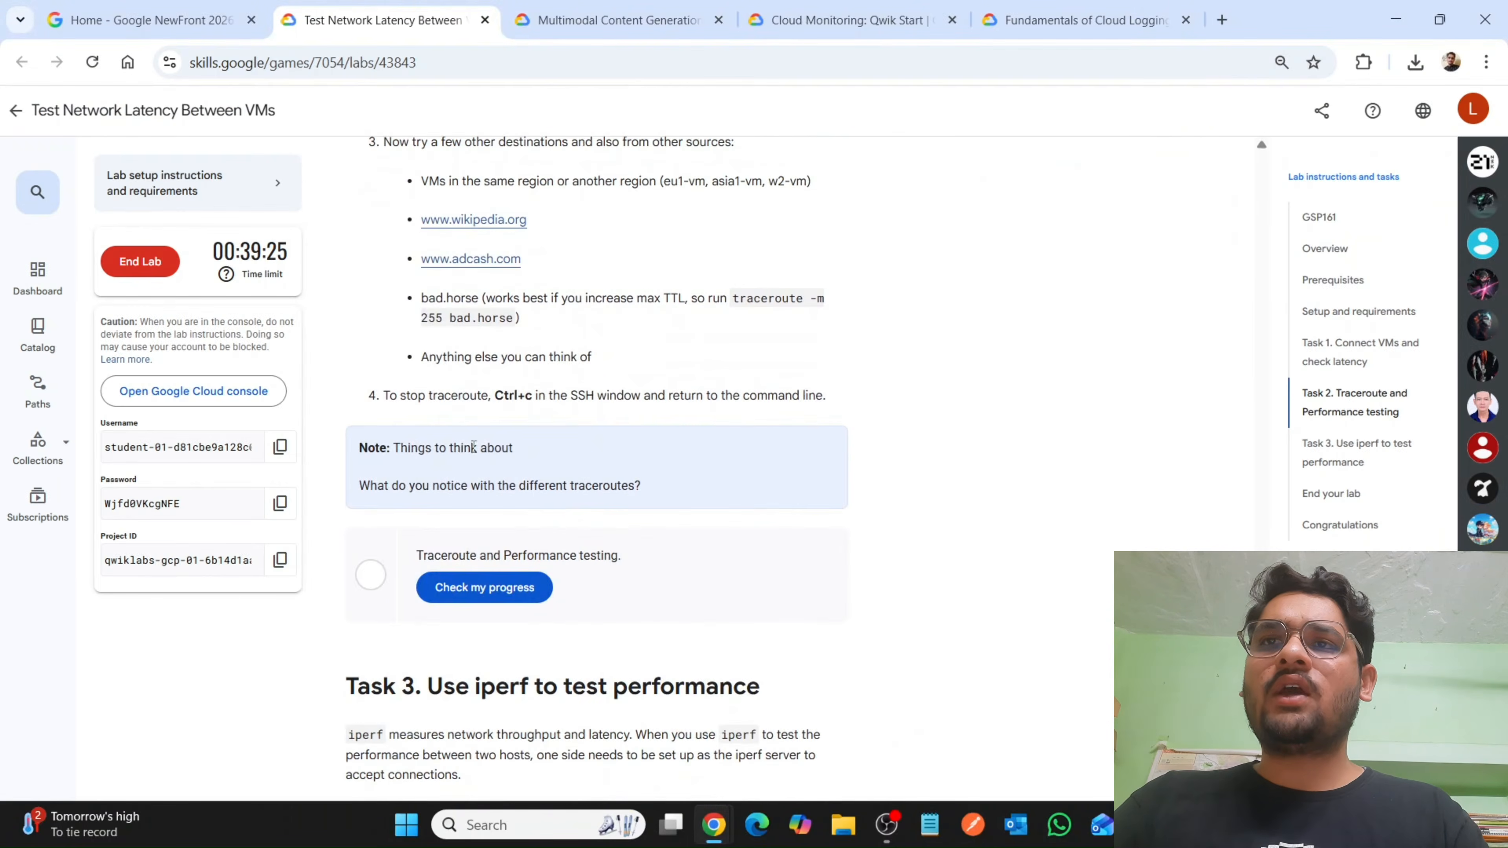
pyautogui.moveTo(390, 402); pyautogui.dragTo(911, 423)
pyautogui.click(486, 590)
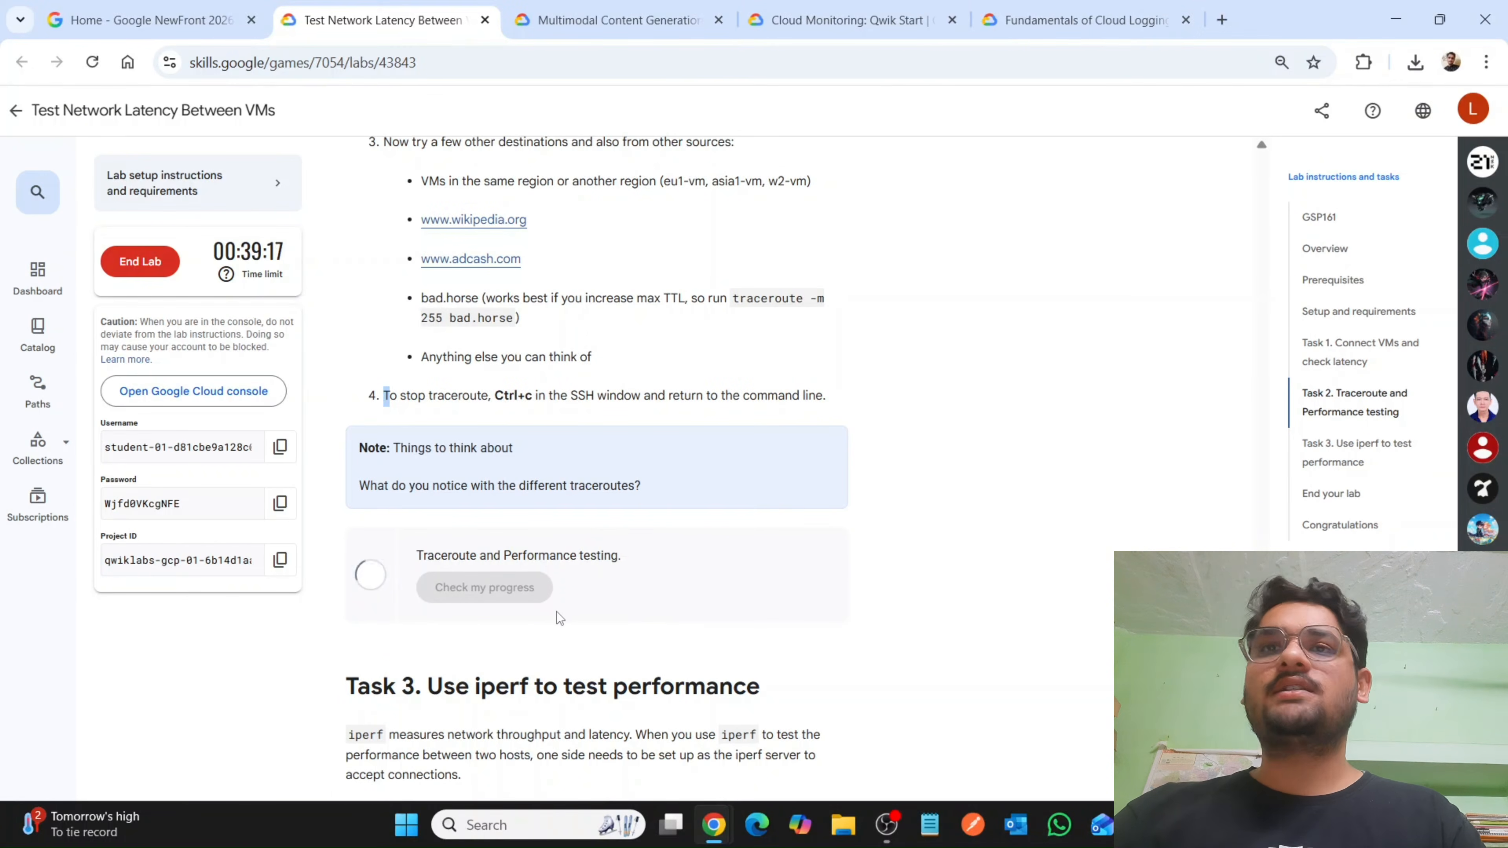
# Copy the performance tools installation commands from Task 3 and run them in the us-test-02 Cloud Shell session.
pyautogui.scroll(-6, 560, 618)
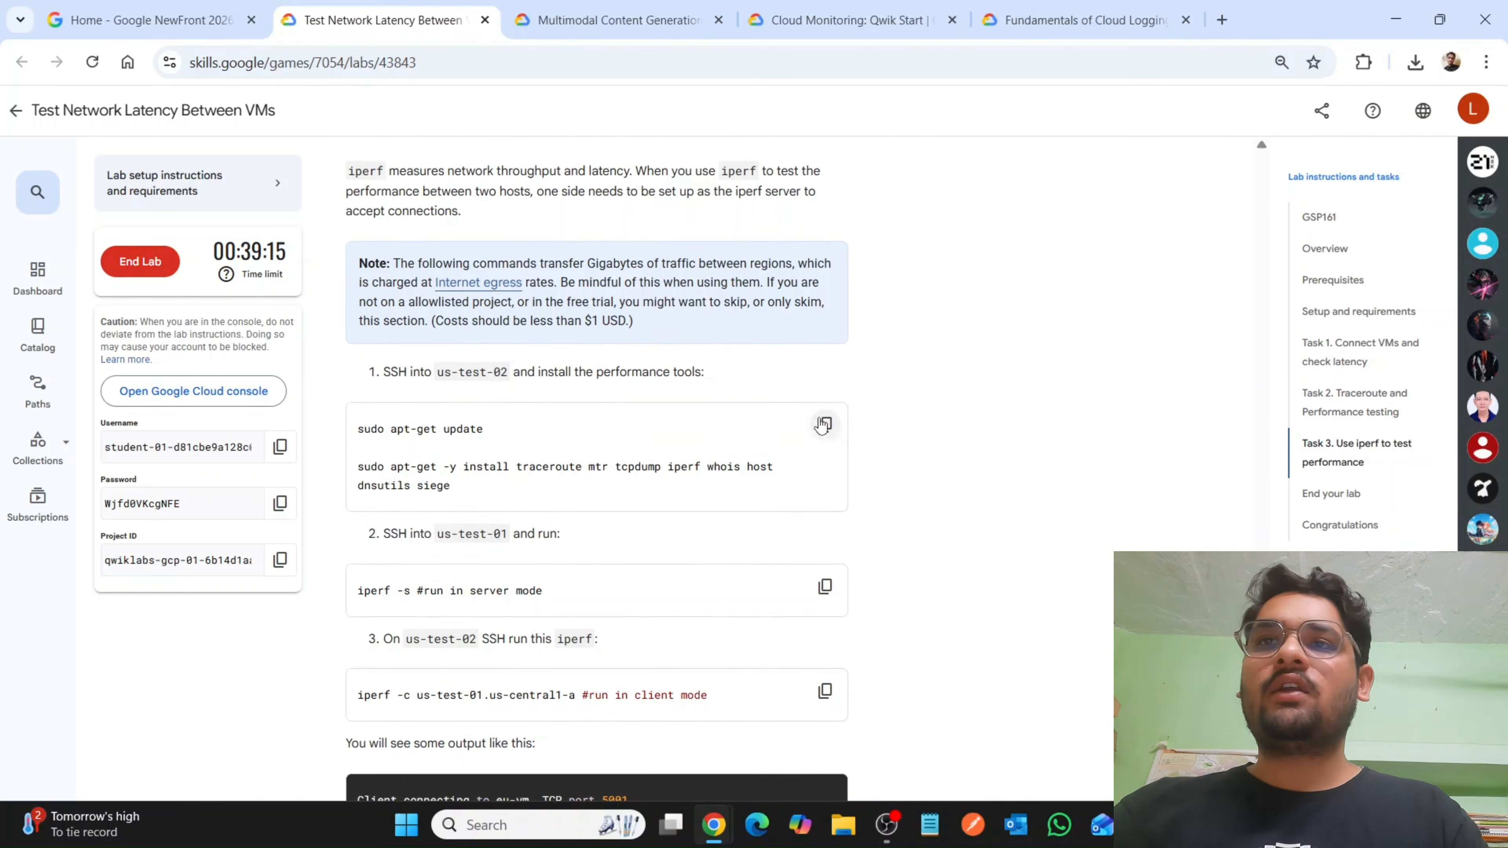
pyautogui.click(824, 424)
pyautogui.moveTo(714, 824)
pyautogui.click(784, 695)
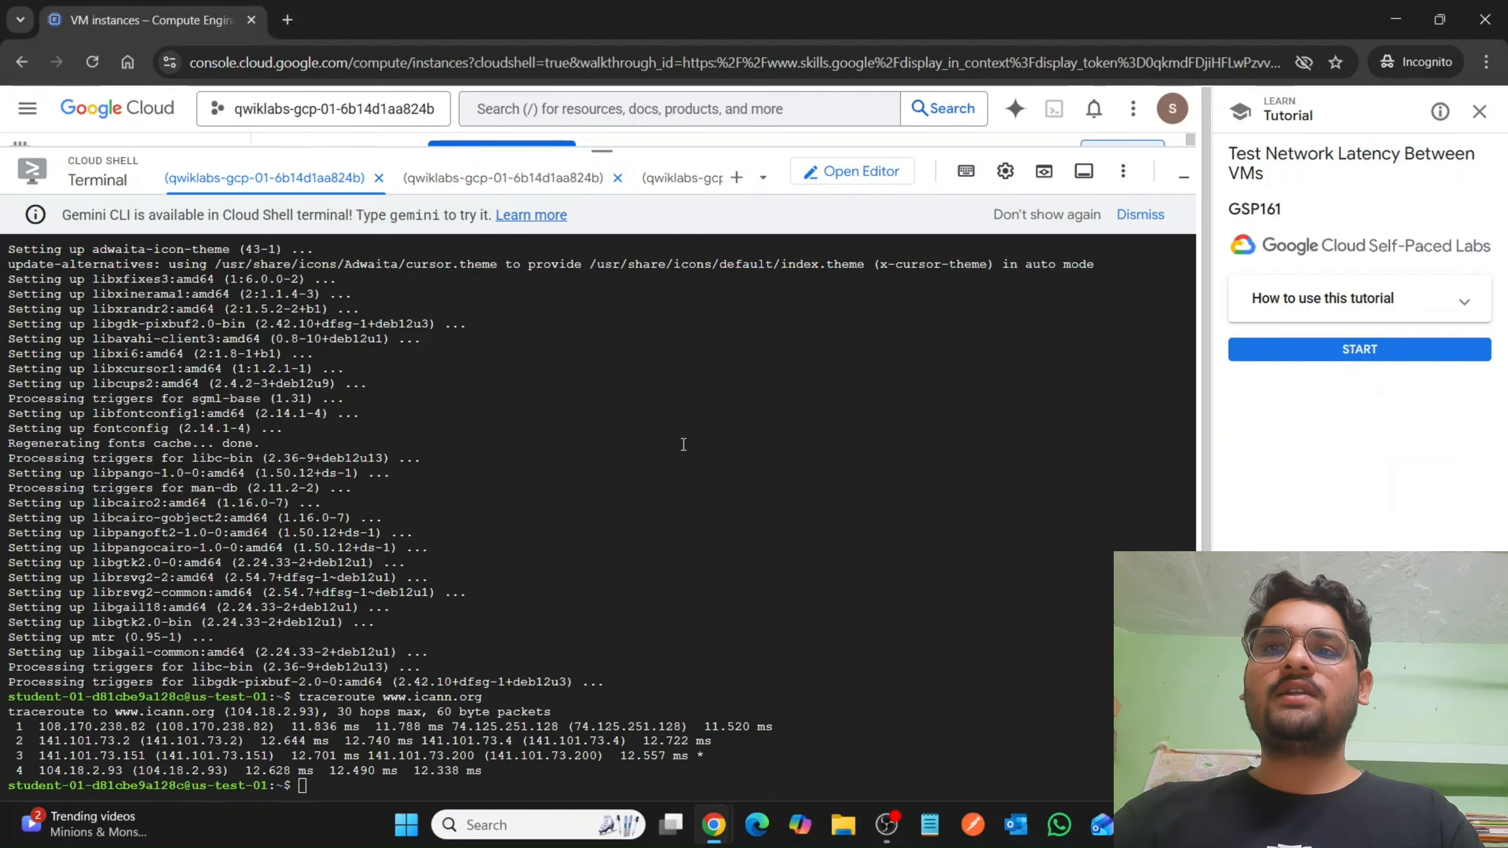
pyautogui.click(479, 191)
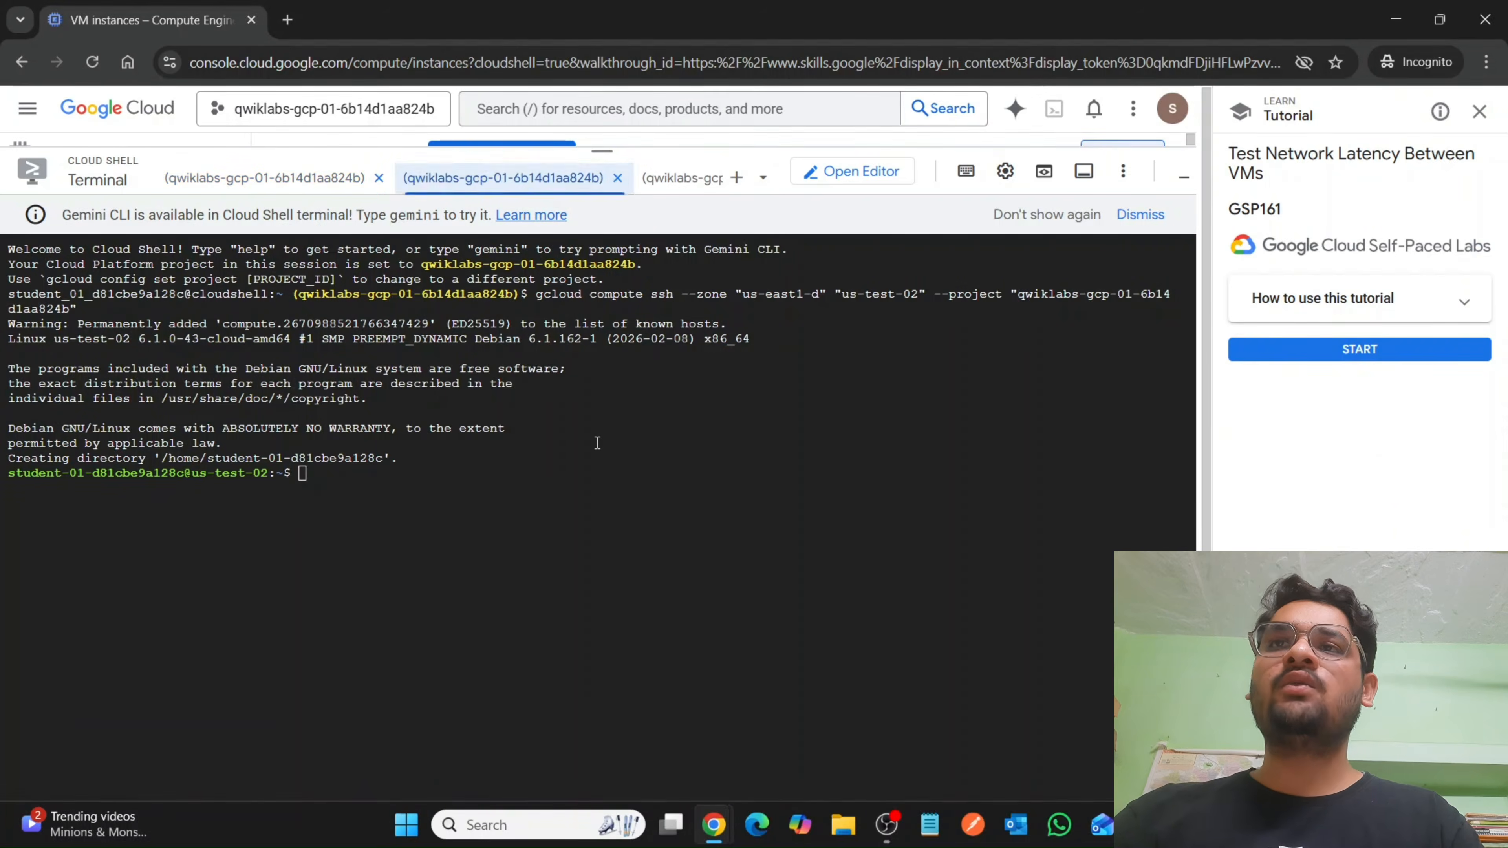
pyautogui.hotkey('ctrl', 'v')
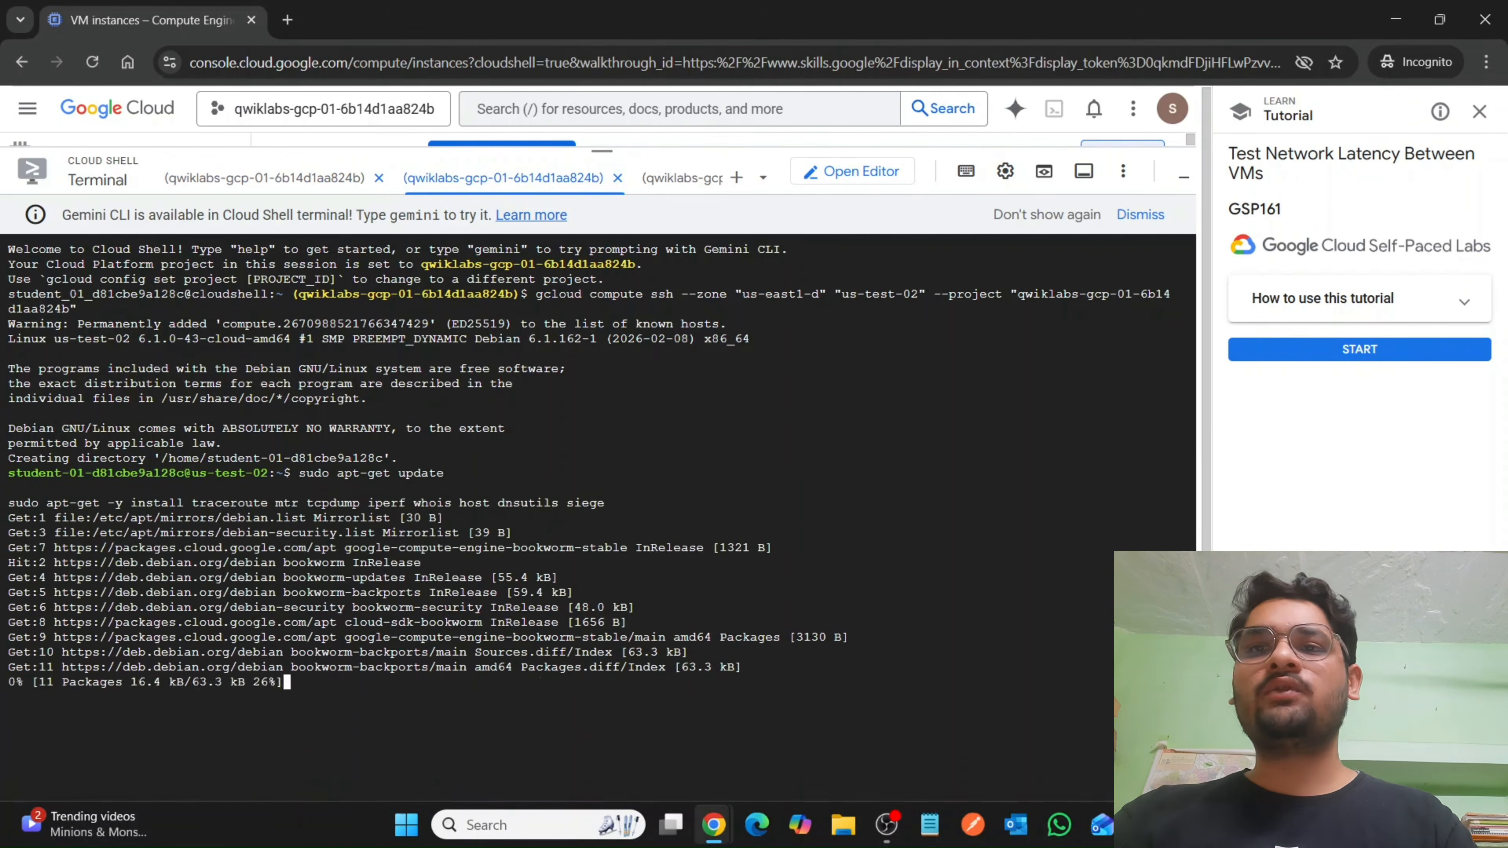
# Copy the iperf -s server mode command from the lab and run it in the us-test-01 session after the us-test-02 installation ends.
pyautogui.moveTo(721, 844)
pyautogui.click(627, 749)
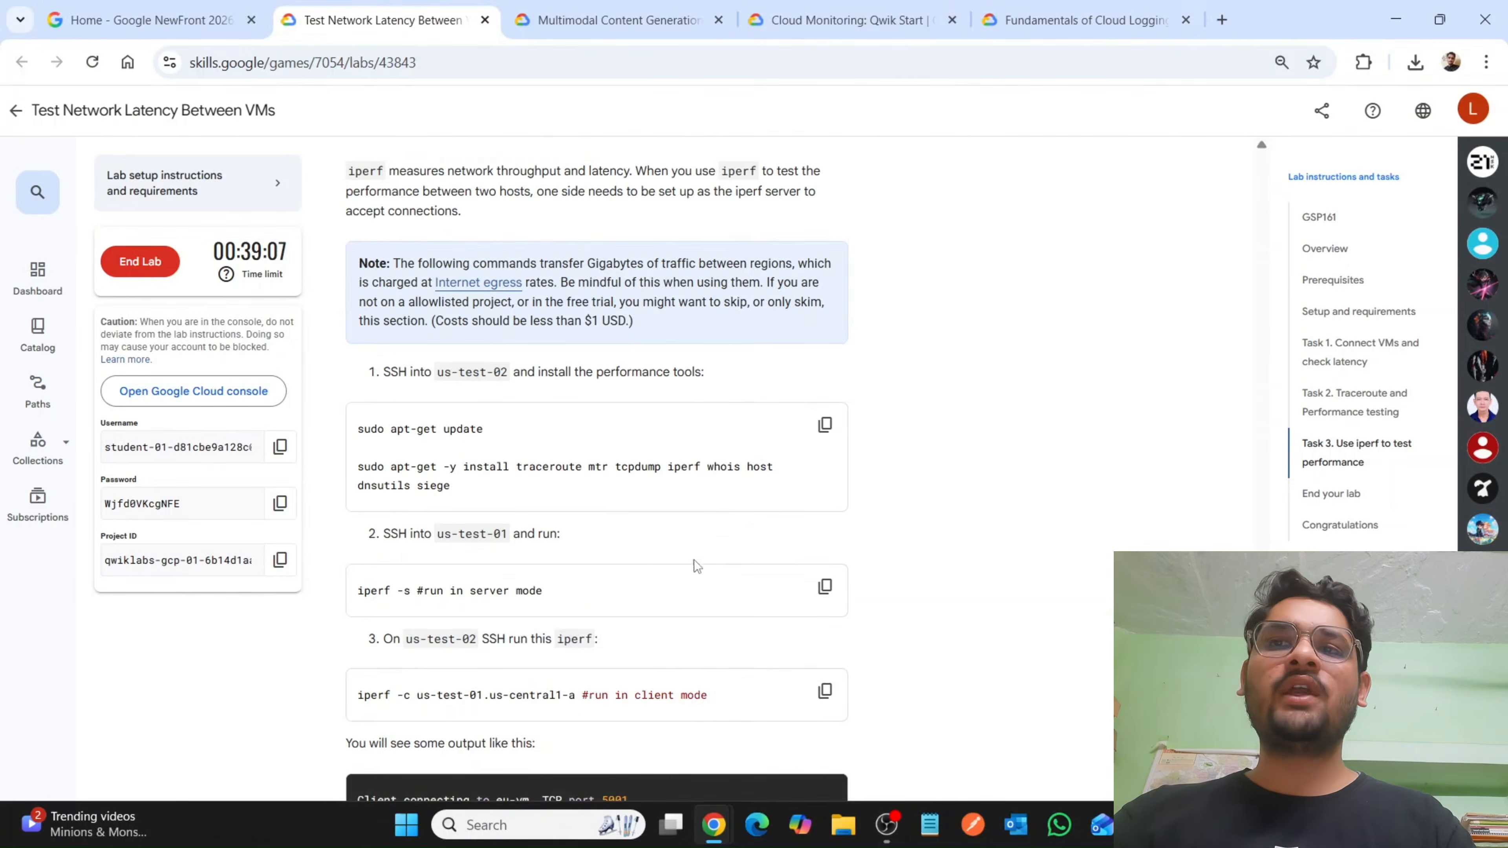
pyautogui.scroll(-3, 696, 566)
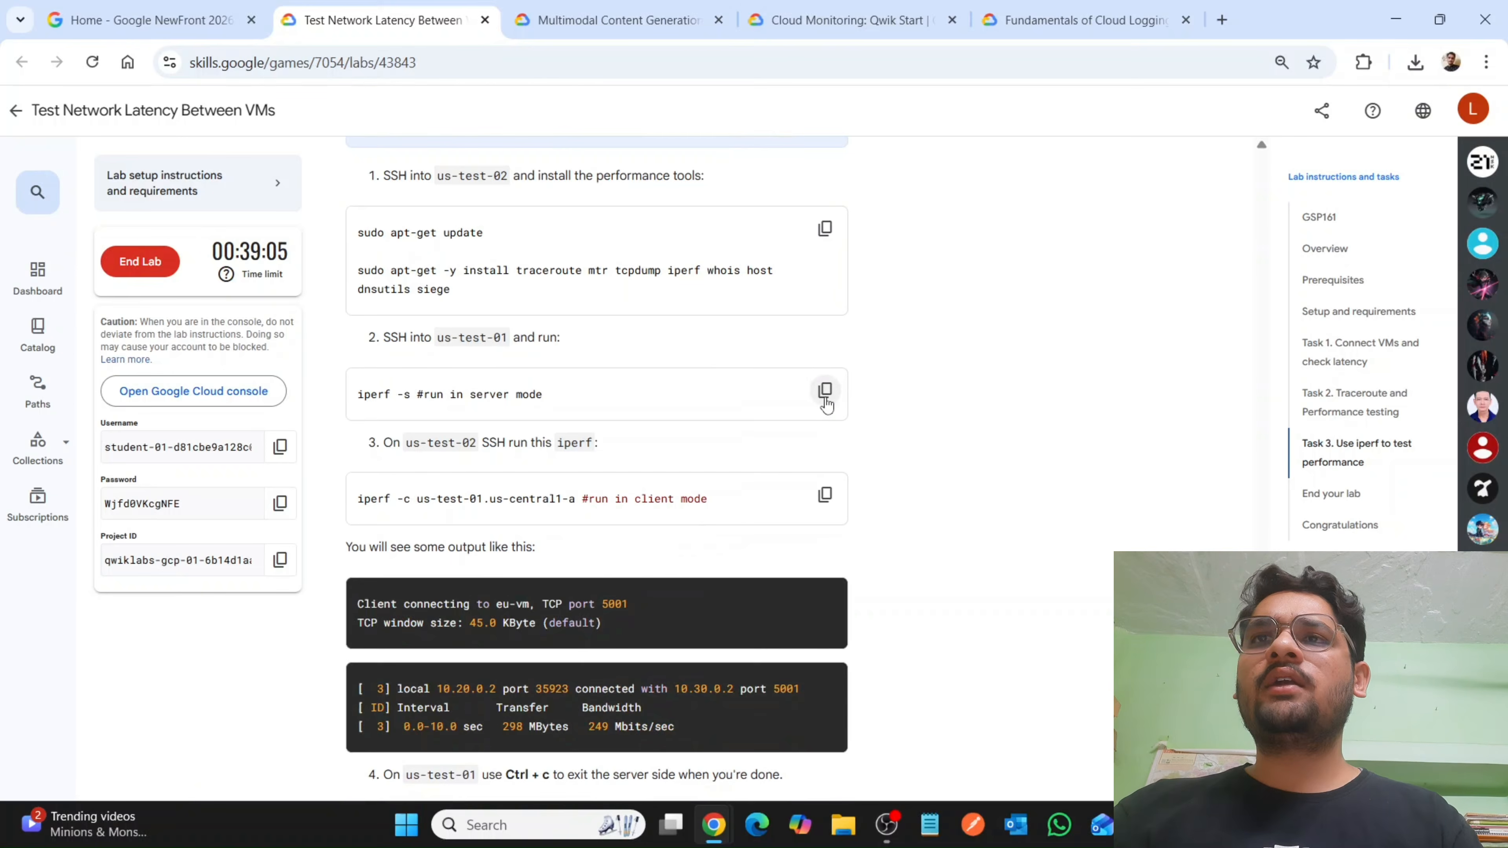
pyautogui.click(824, 392)
pyautogui.moveTo(714, 840)
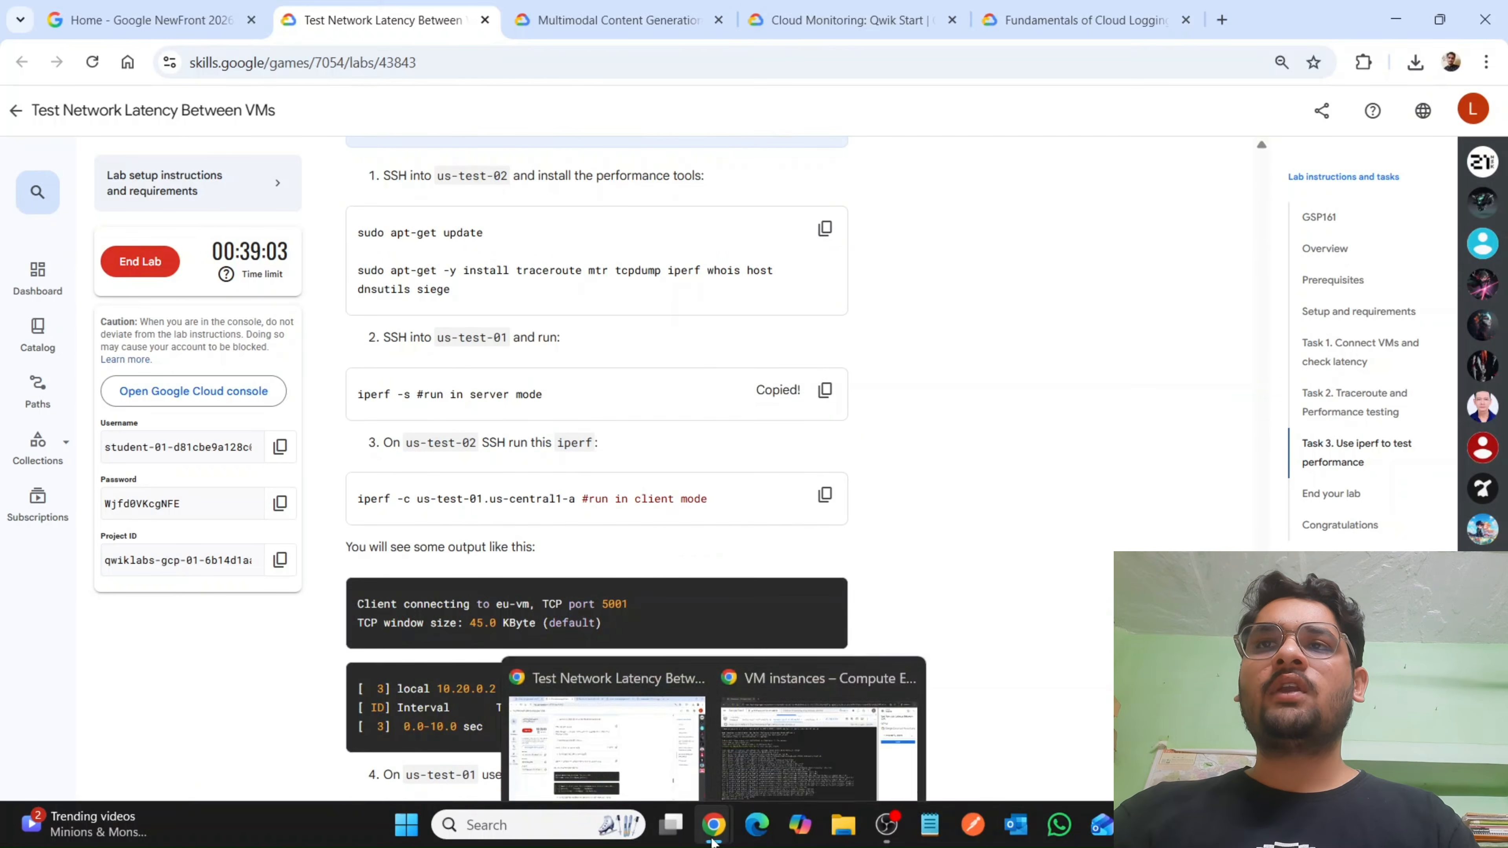
pyautogui.click(819, 749)
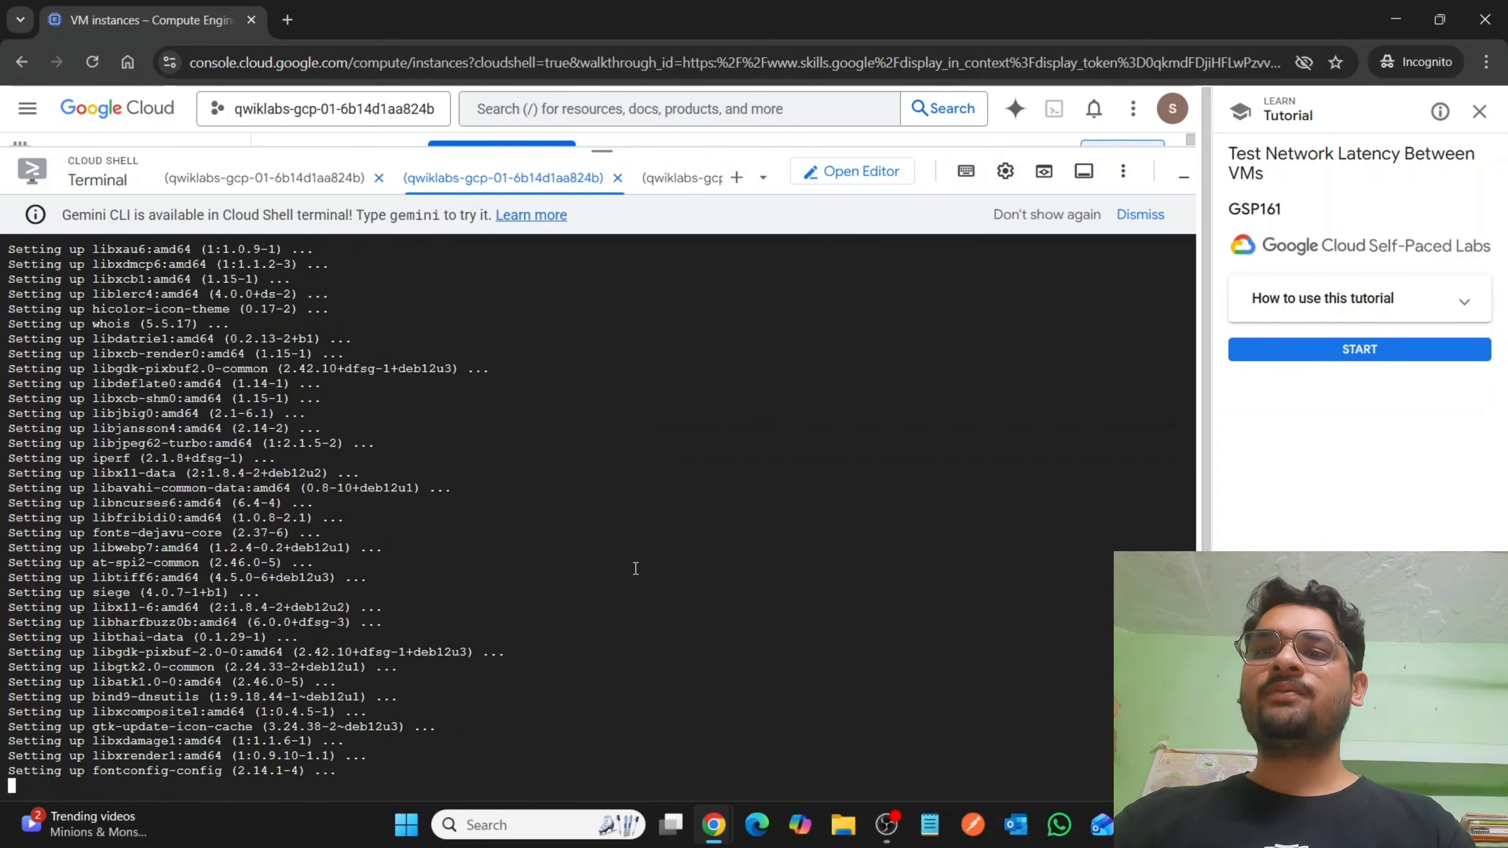
pyautogui.press('XF86MonBrightnessUp')
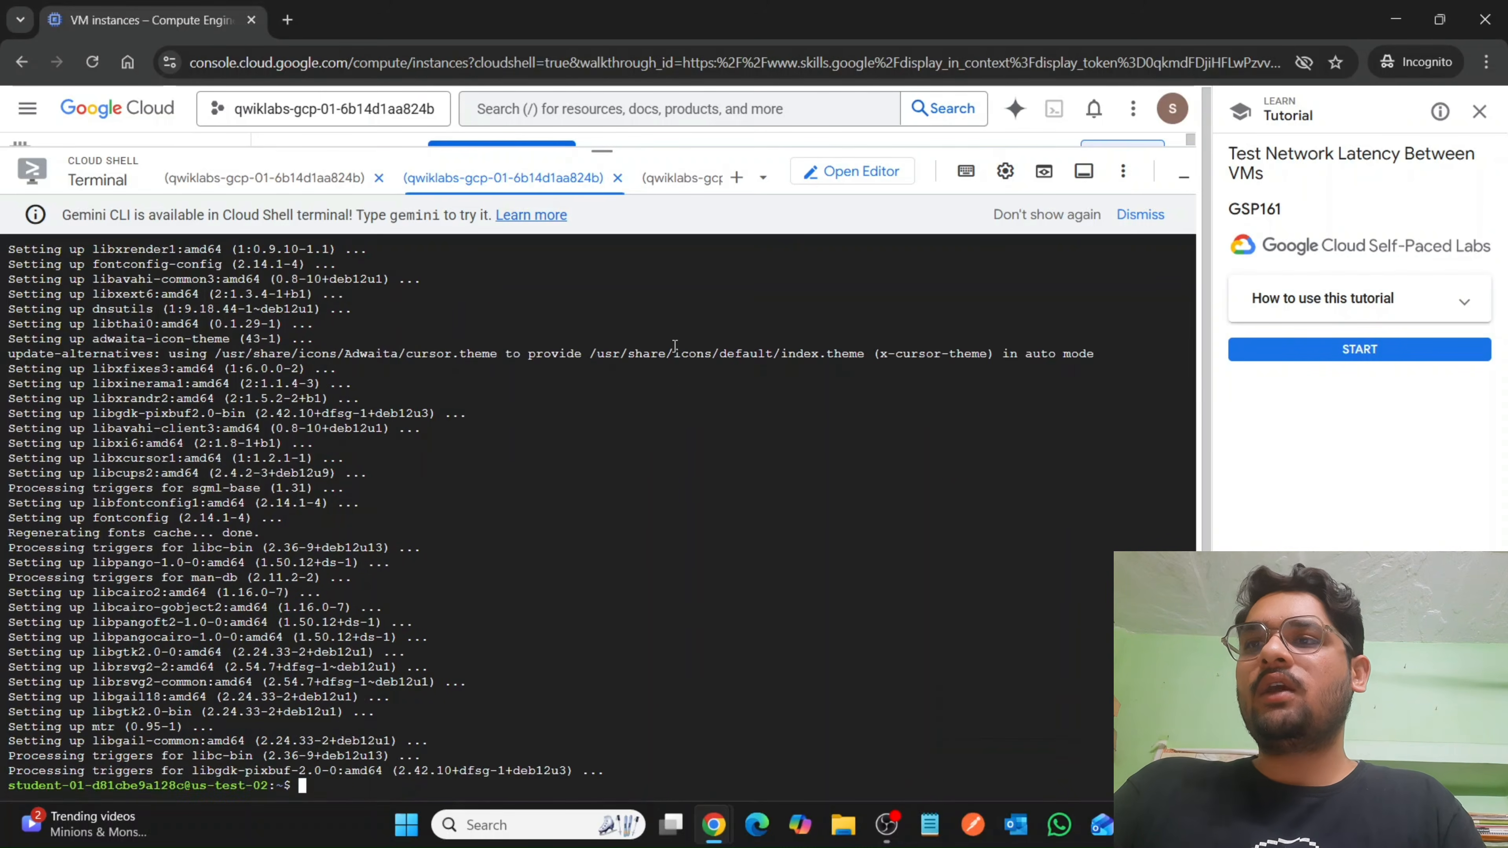
pyautogui.click(265, 177)
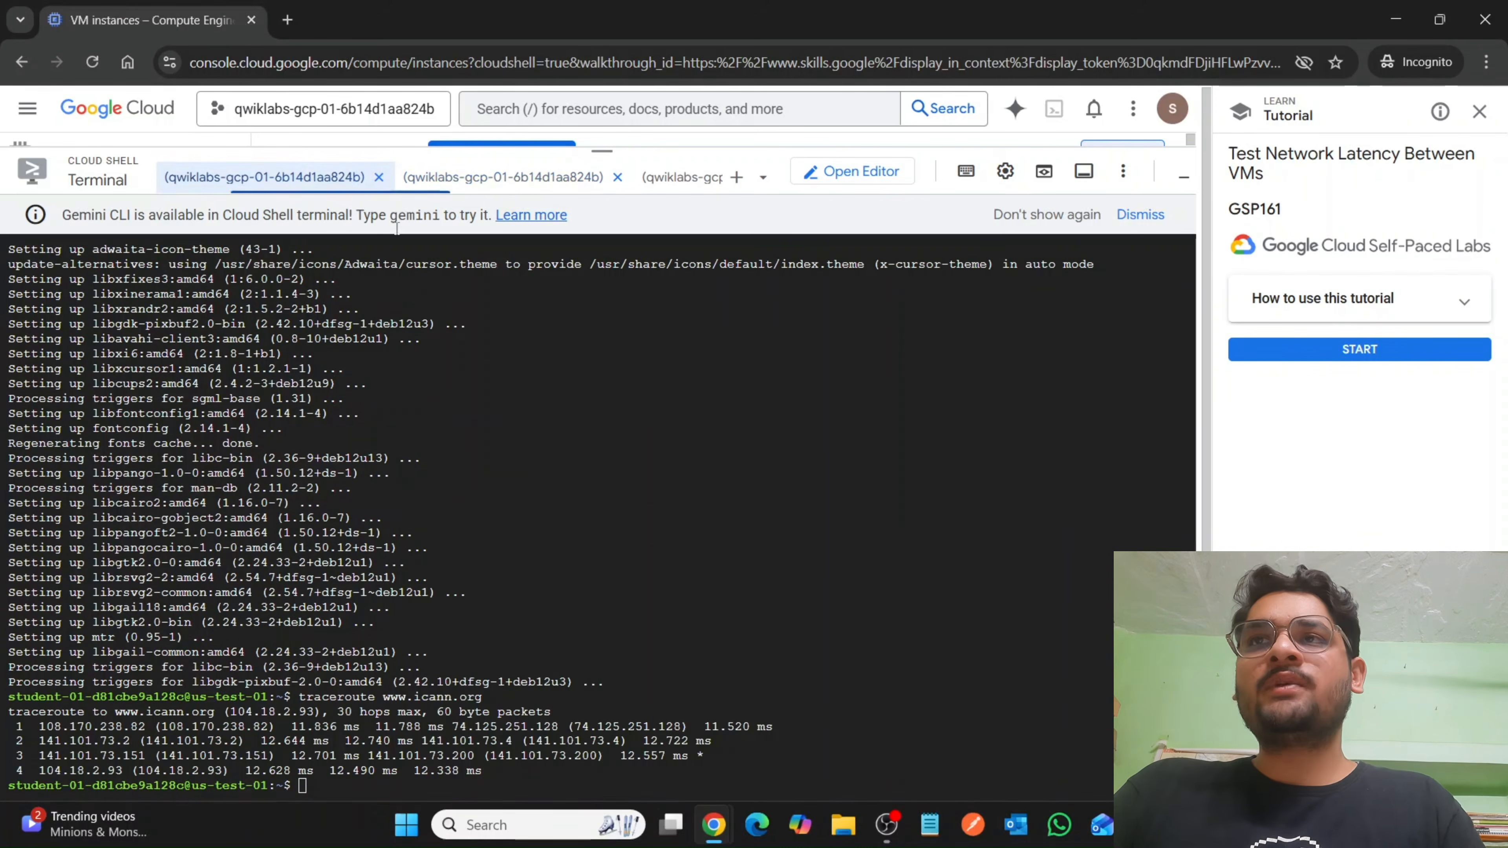
pyautogui.hotkey('ctrl', 'v')
pyautogui.press('Return')
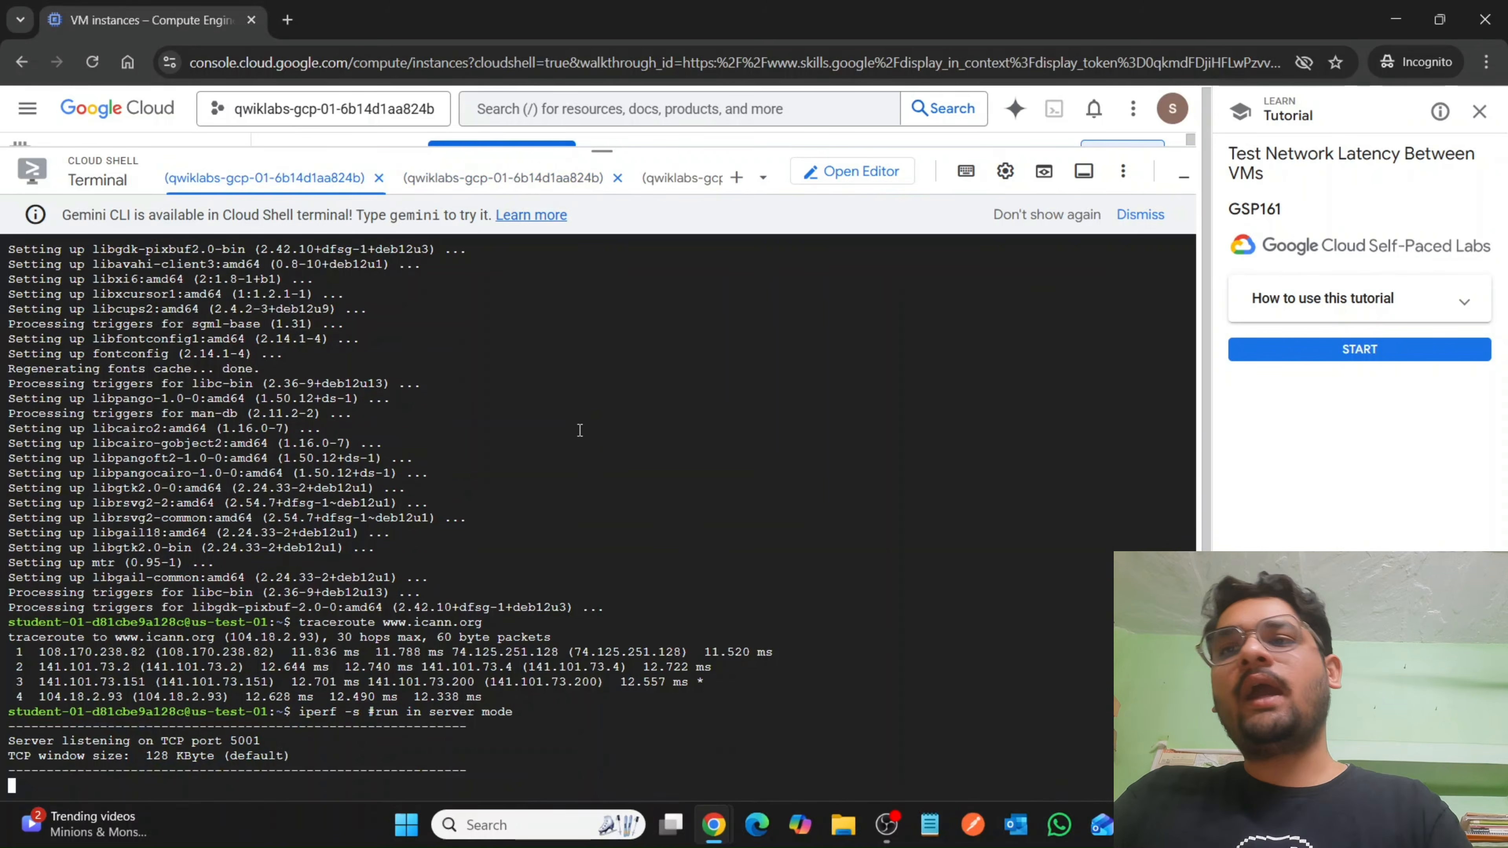
# Return to the lab instructions, review how to exit the iperf server and copy the gcloud command that creates us-test-04 in zone us-central1-a.
pyautogui.moveTo(706, 829)
pyautogui.click(601, 701)
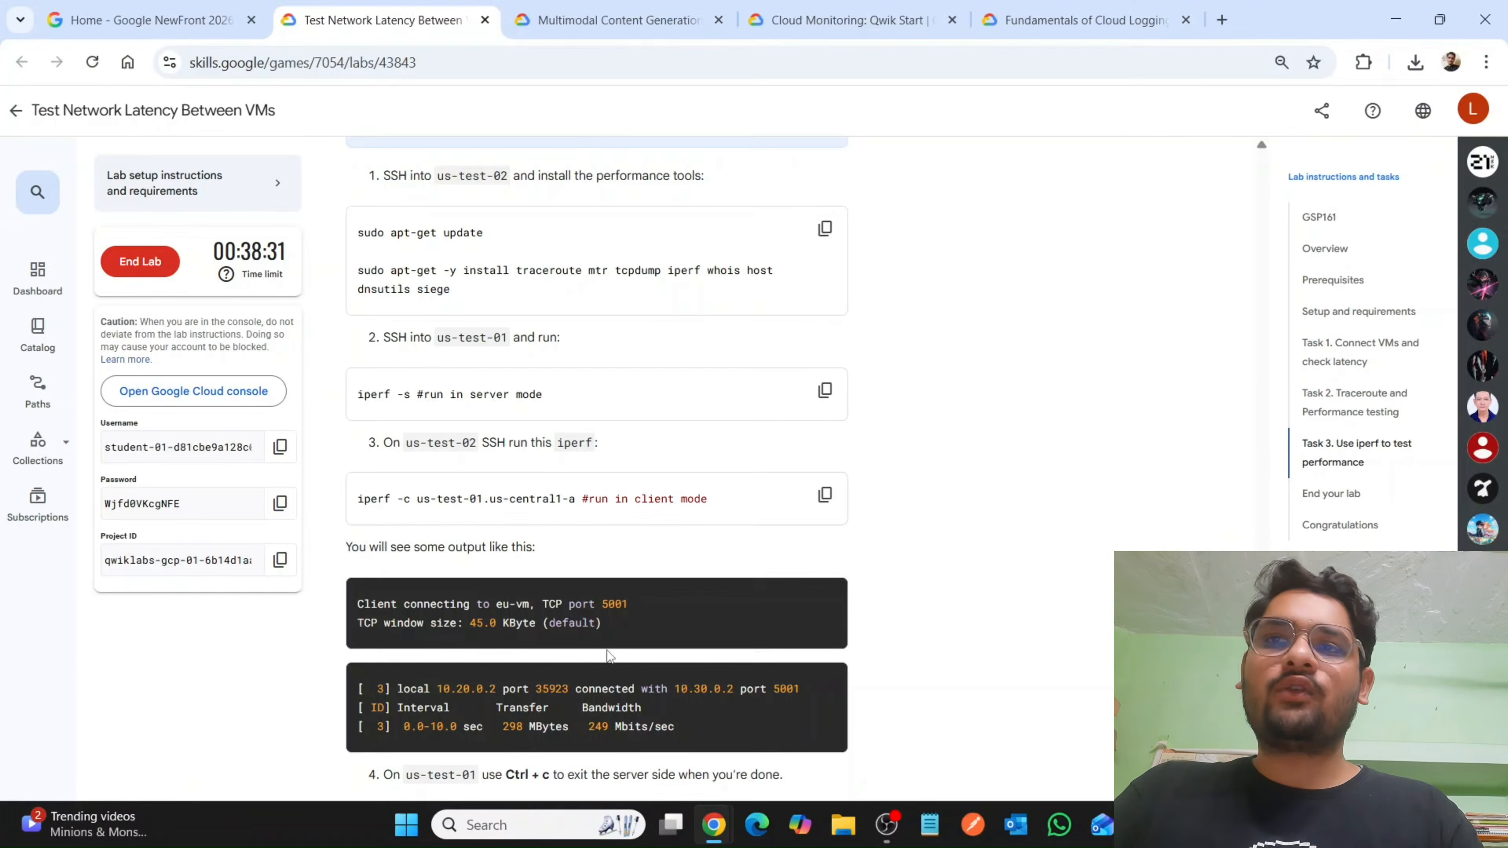
pyautogui.scroll(-3, 487, 552)
pyautogui.scroll(-3, 564, 584)
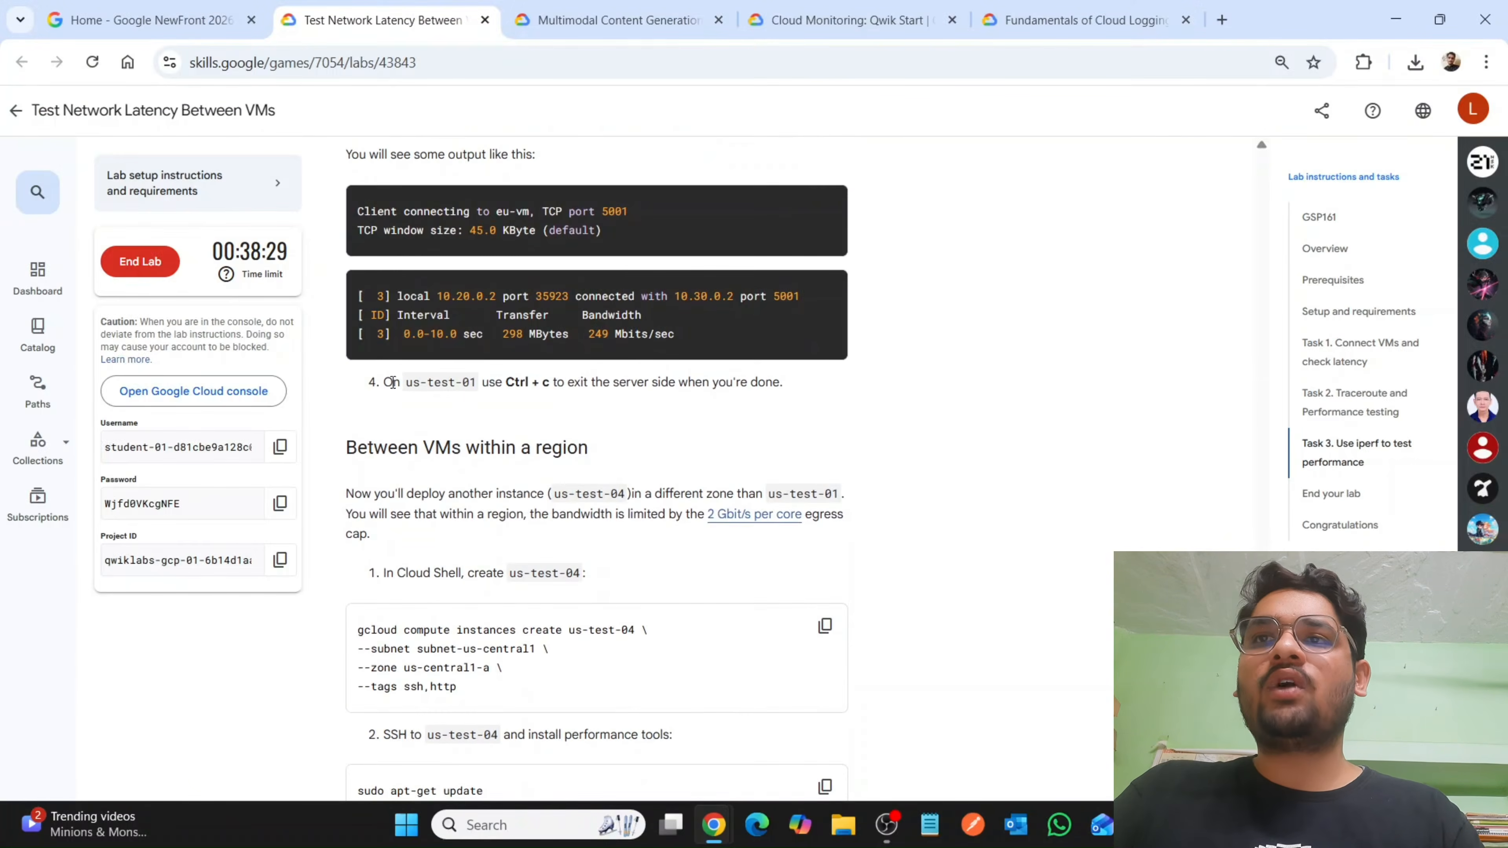
pyautogui.moveTo(392, 382); pyautogui.dragTo(726, 385)
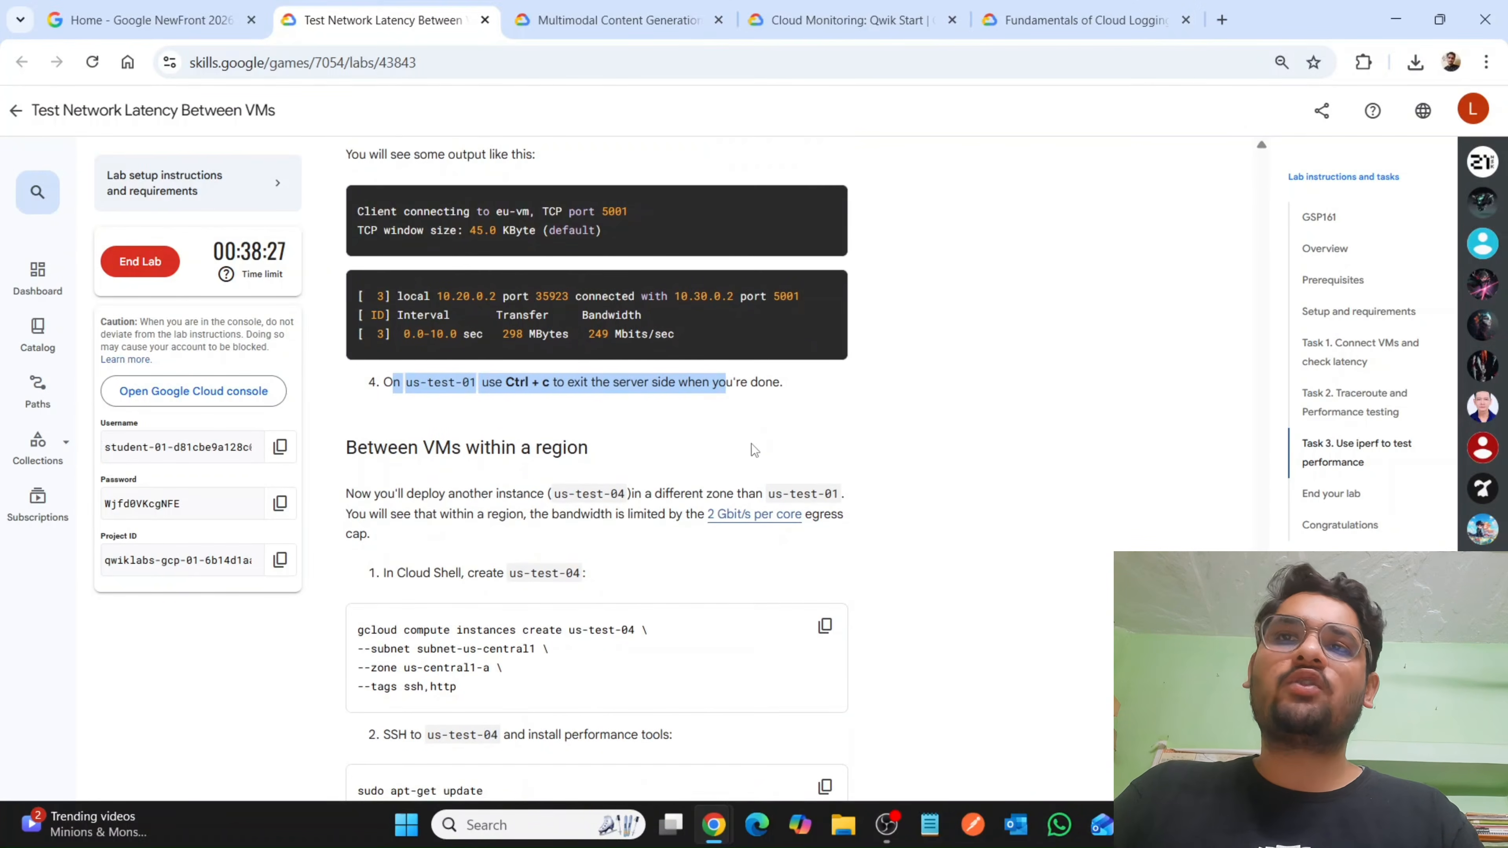
pyautogui.scroll(-2, 754, 450)
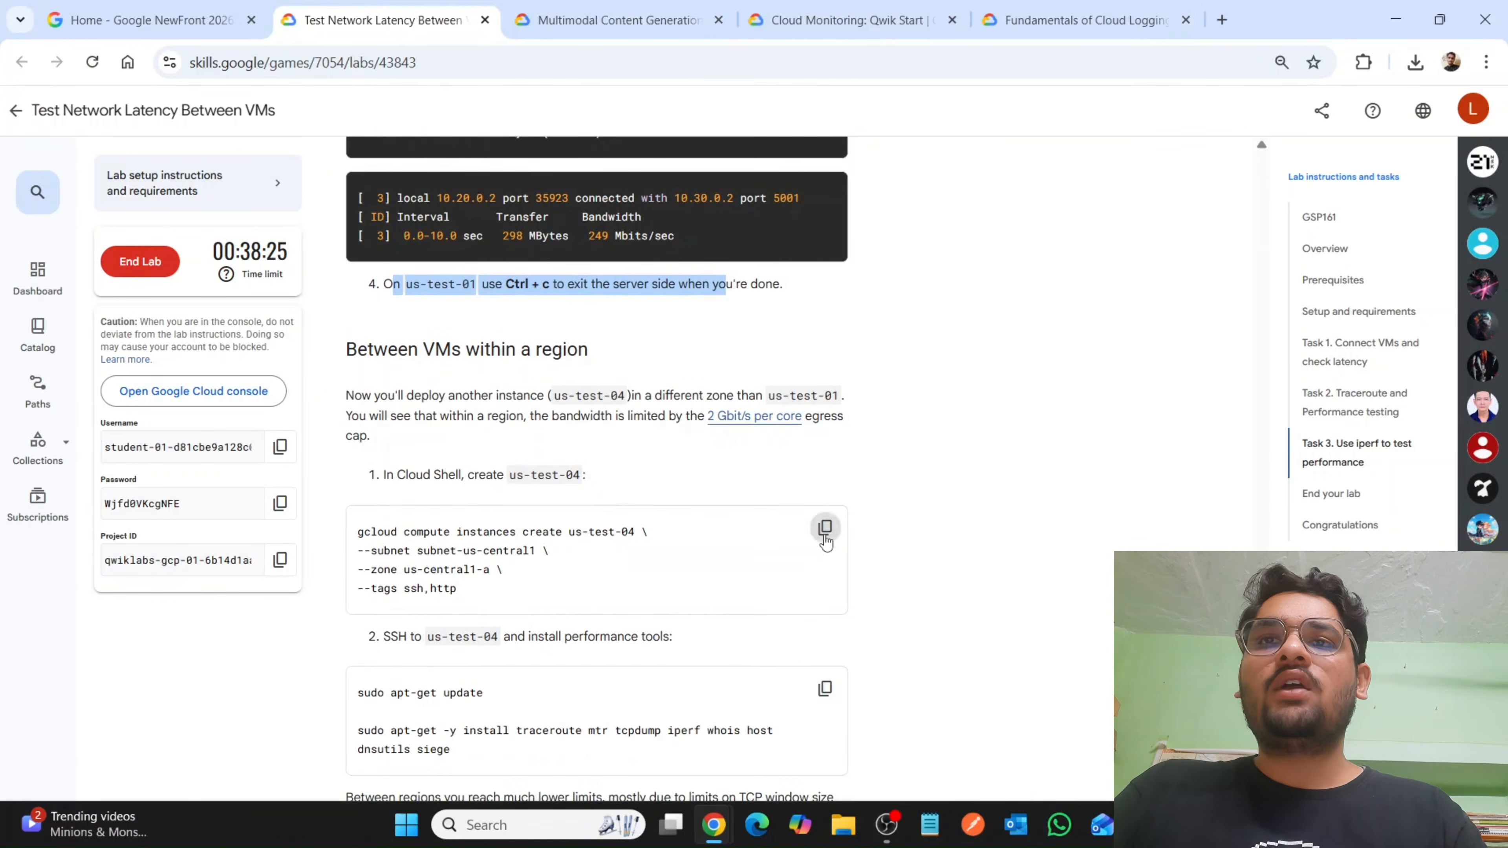
pyautogui.click(825, 529)
# Switch to the Google Cloud console, shrink the Cloud Shell terminal and review the VM instances list.
pyautogui.moveTo(714, 824)
pyautogui.click(819, 713)
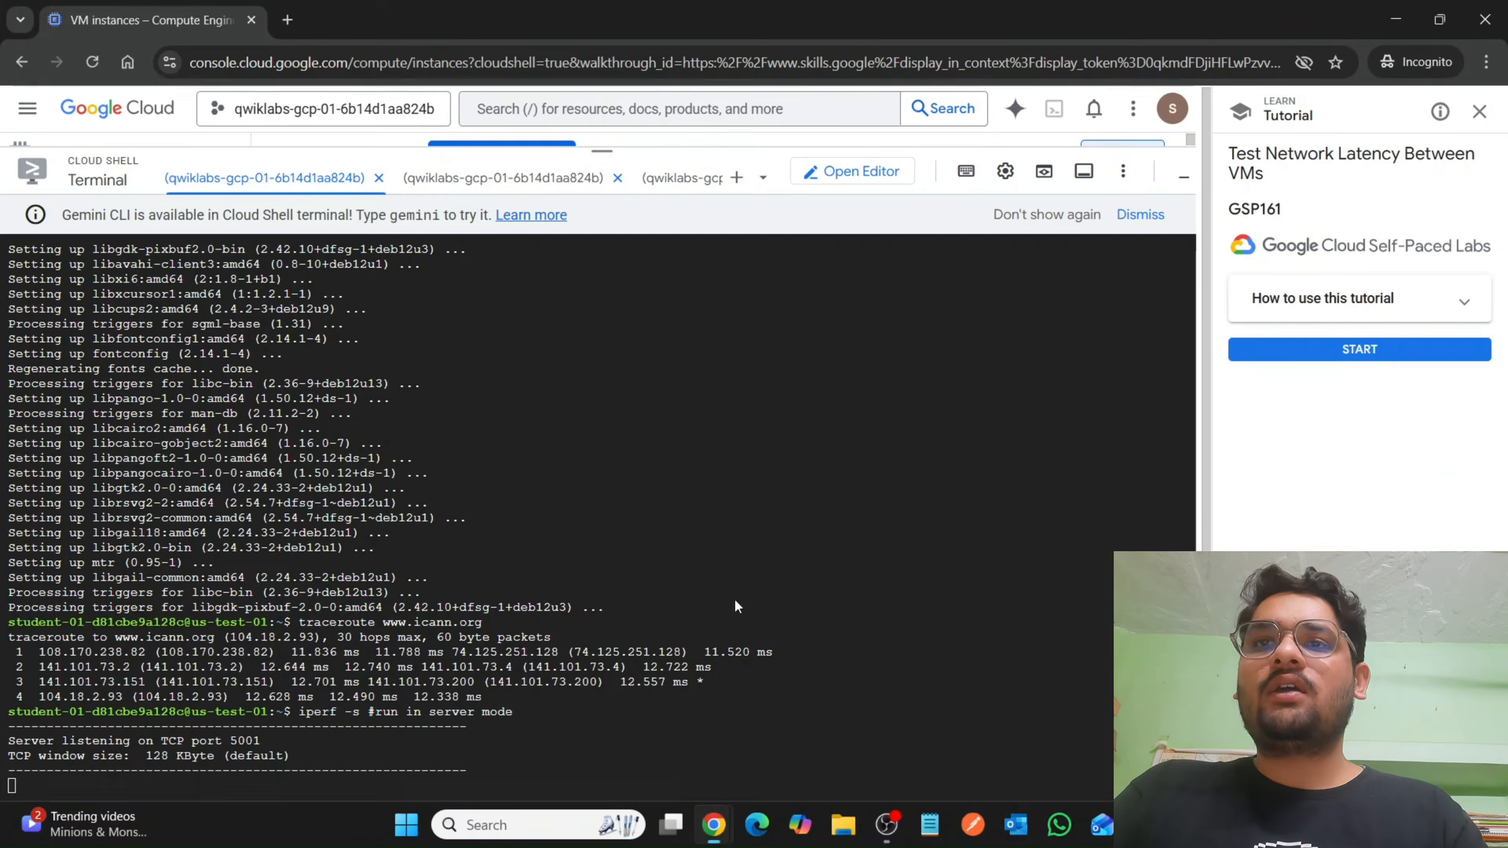
pyautogui.moveTo(590, 147); pyautogui.dragTo(616, 512)
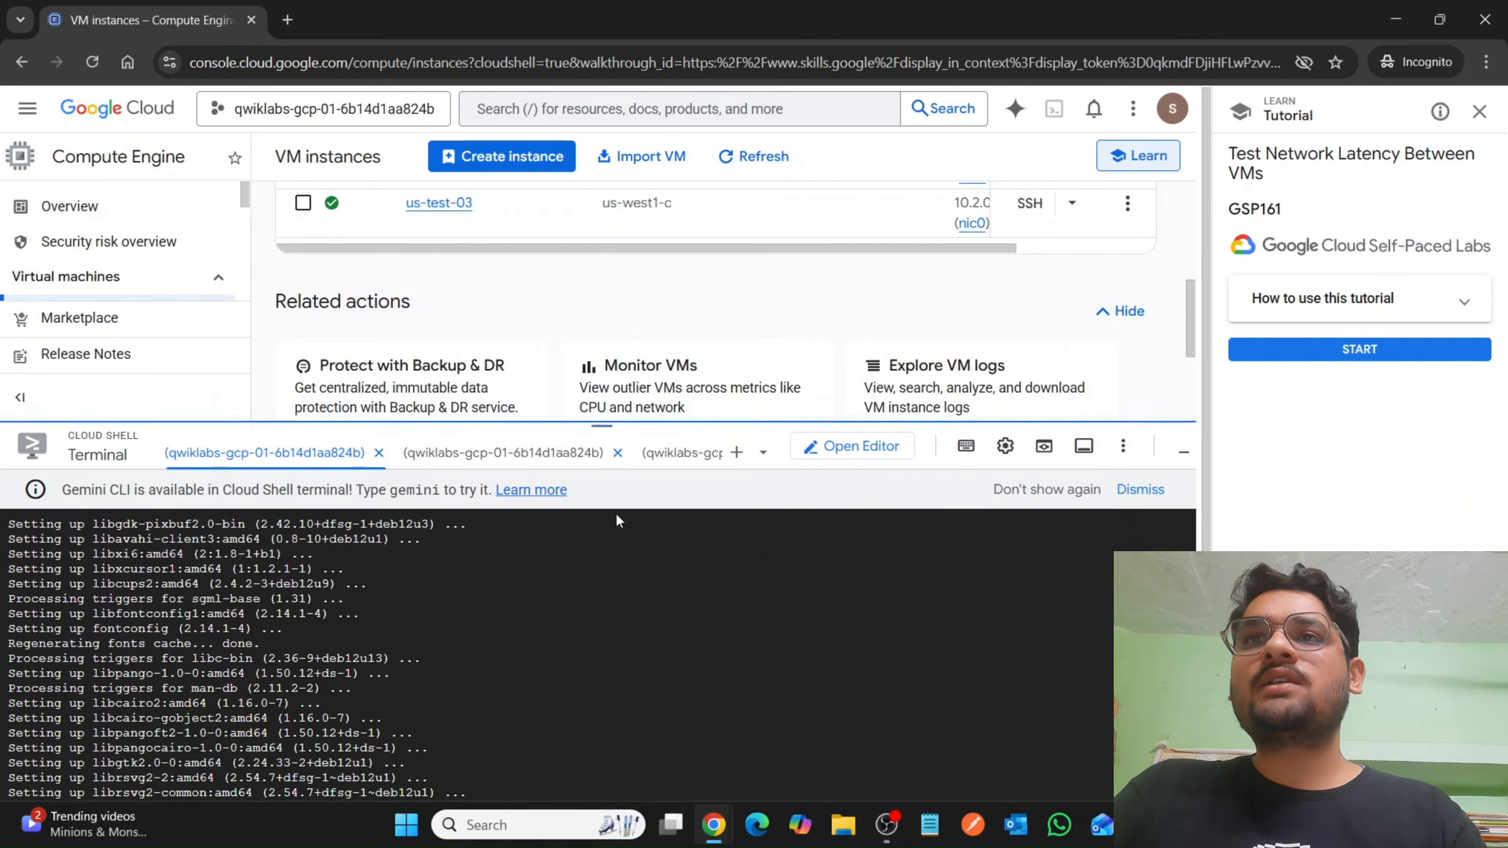
pyautogui.scroll(3, 655, 337)
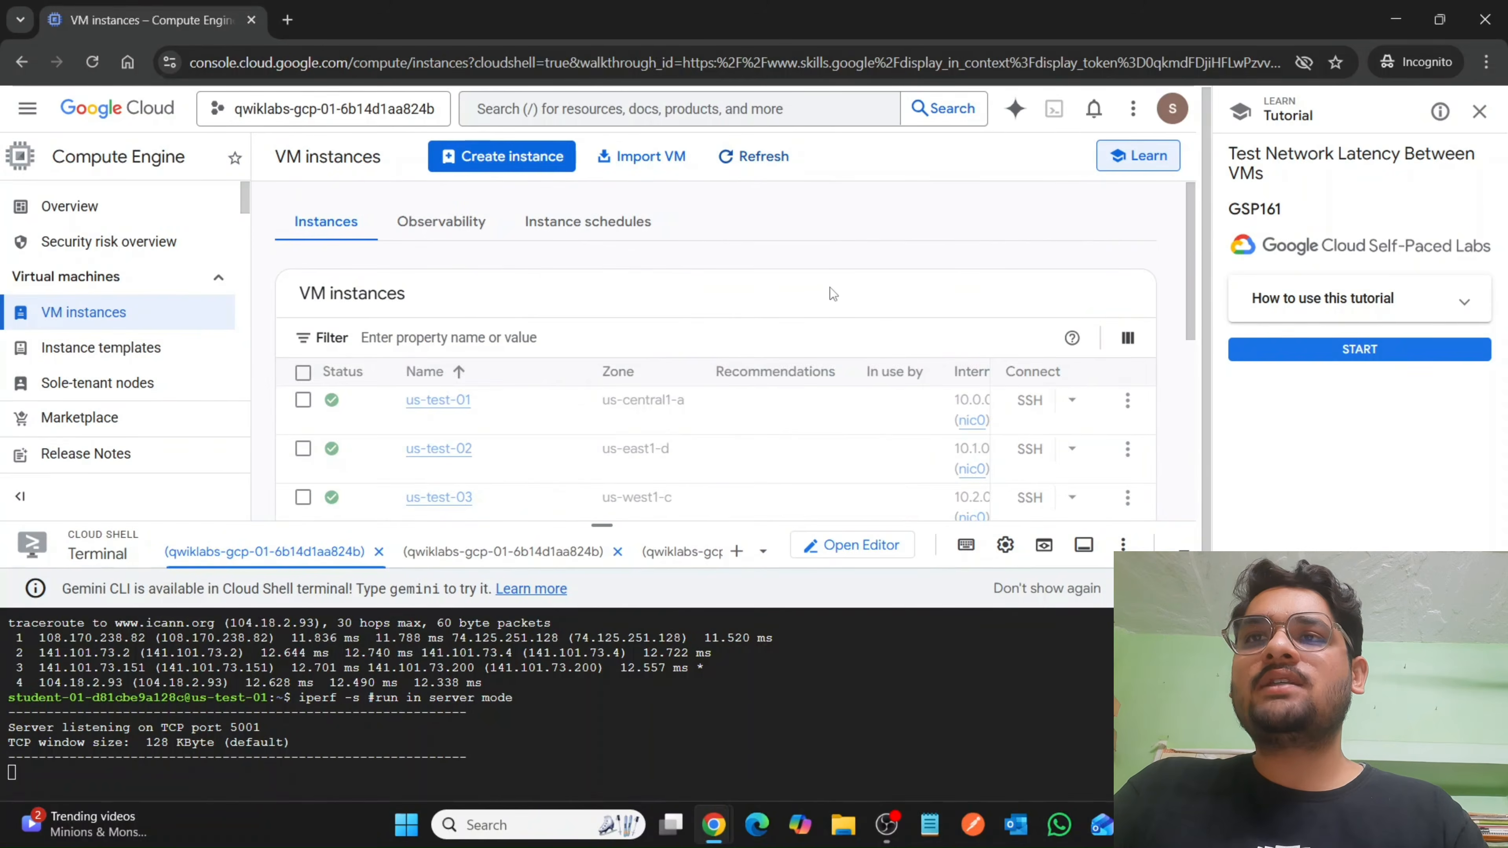
pyautogui.scroll(-2, 833, 293)
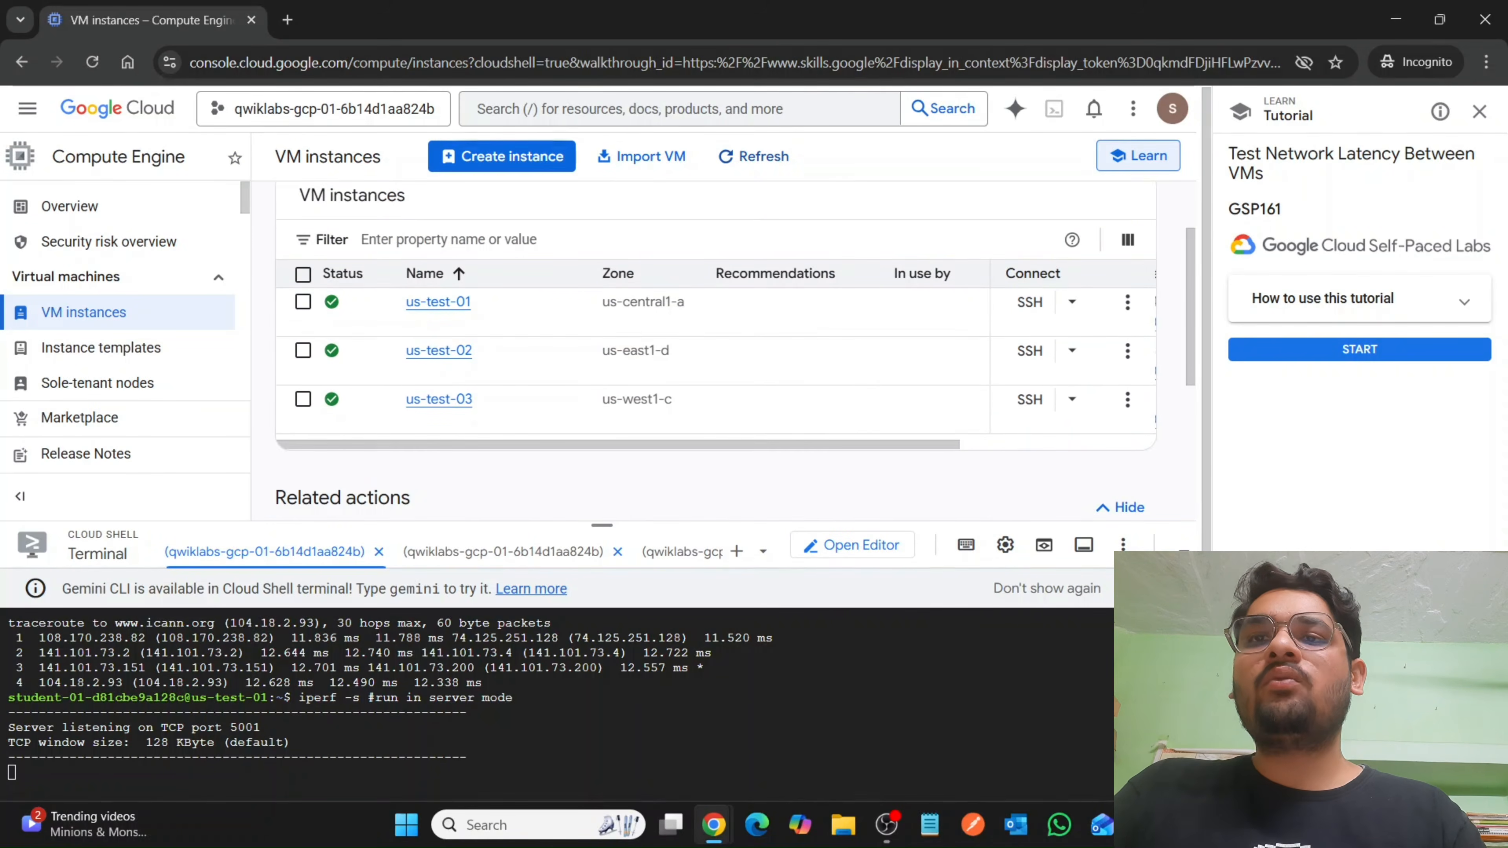
# Copy the gcloud command creating us-test-04 on subnet-us-central1 in zone us-central1-a from the lab and run it in a new Cloud Shell session.
pyautogui.moveTo(714, 824)
pyautogui.click(537, 689)
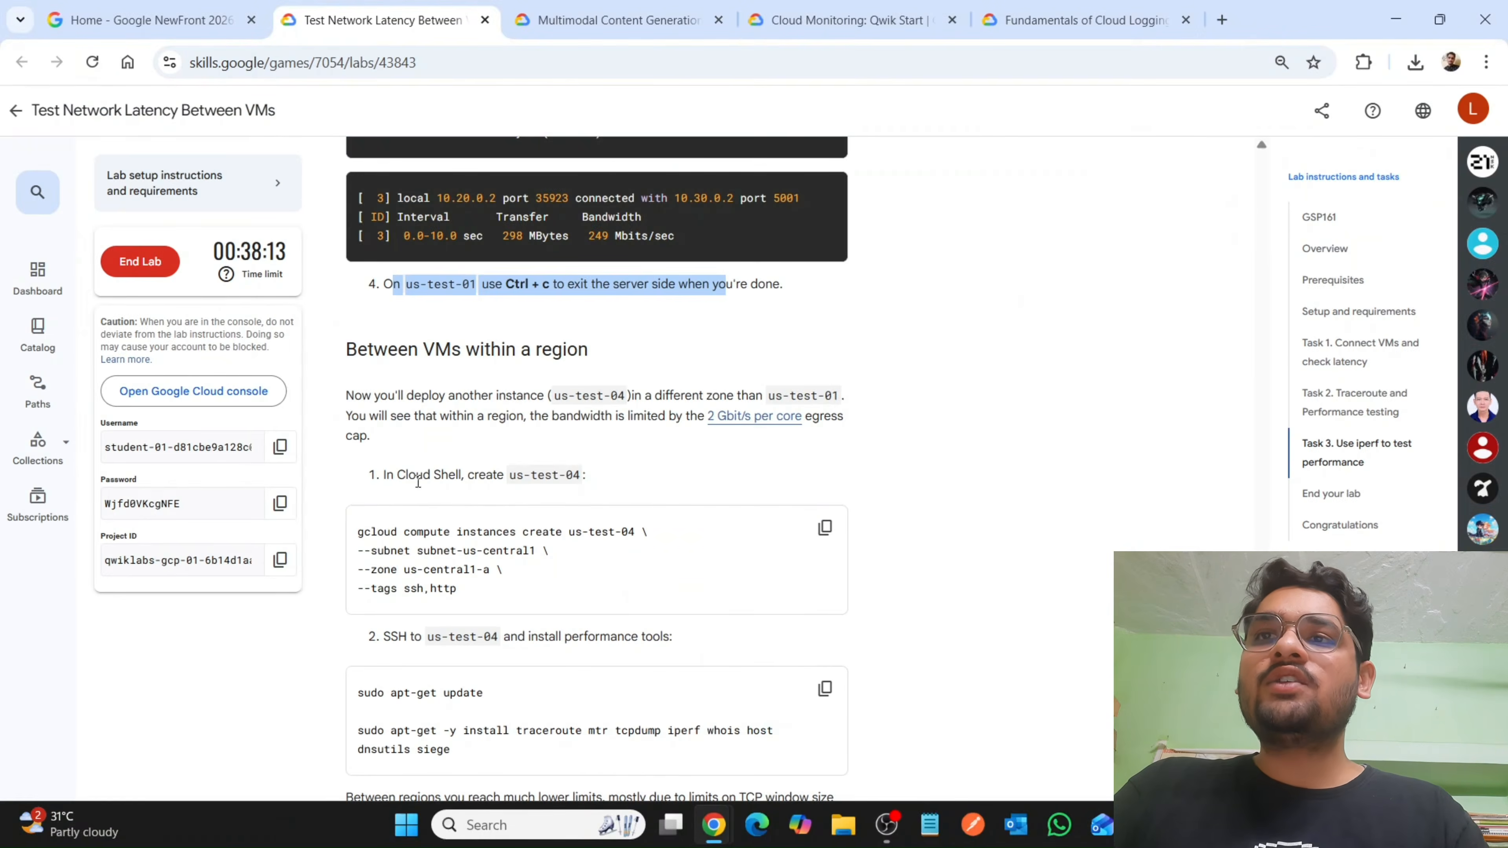
pyautogui.click(812, 531)
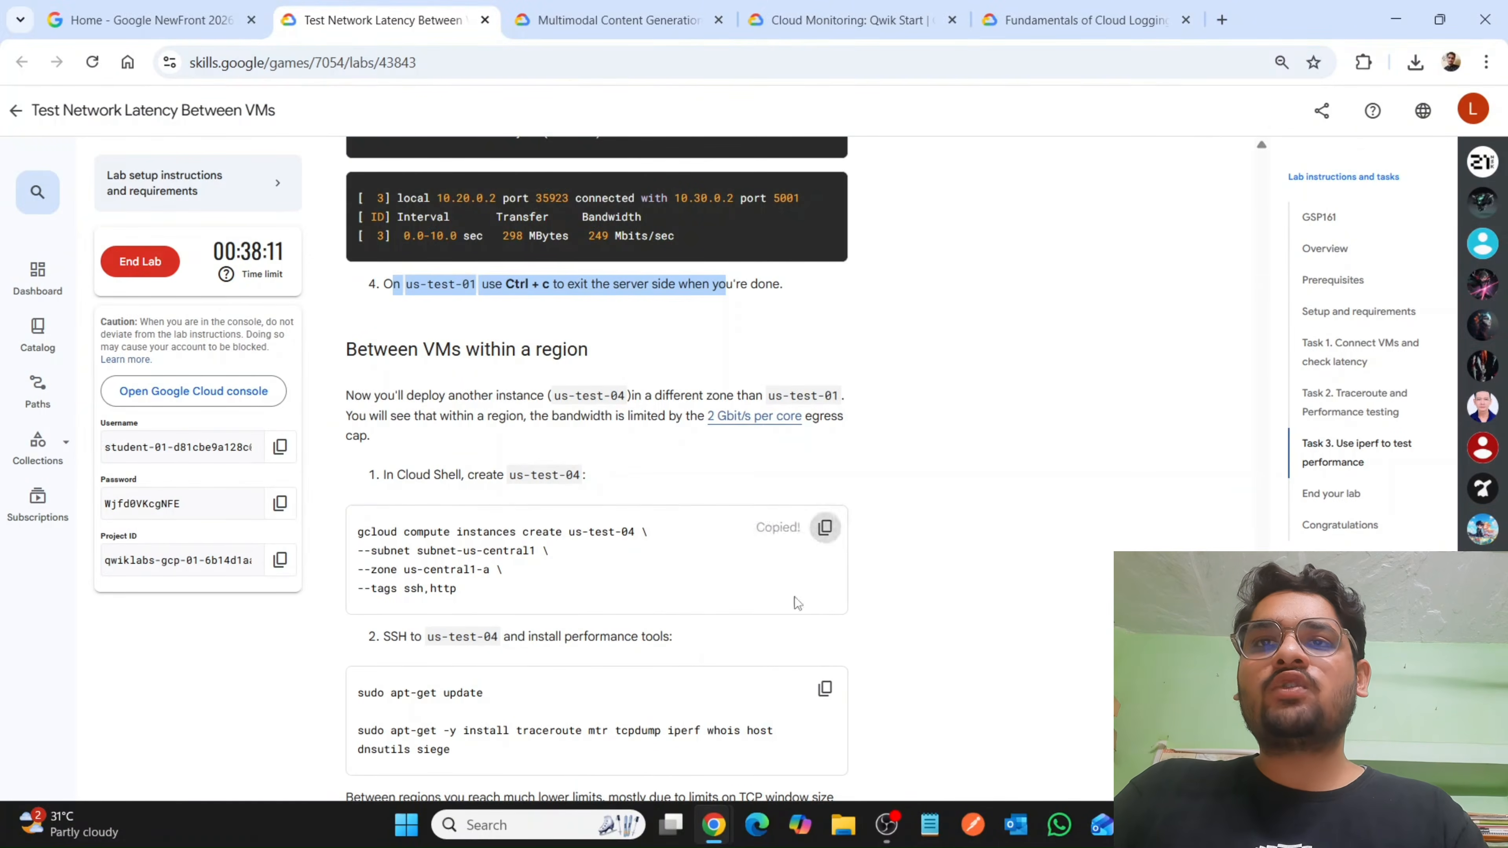
pyautogui.moveTo(713, 826)
pyautogui.click(747, 737)
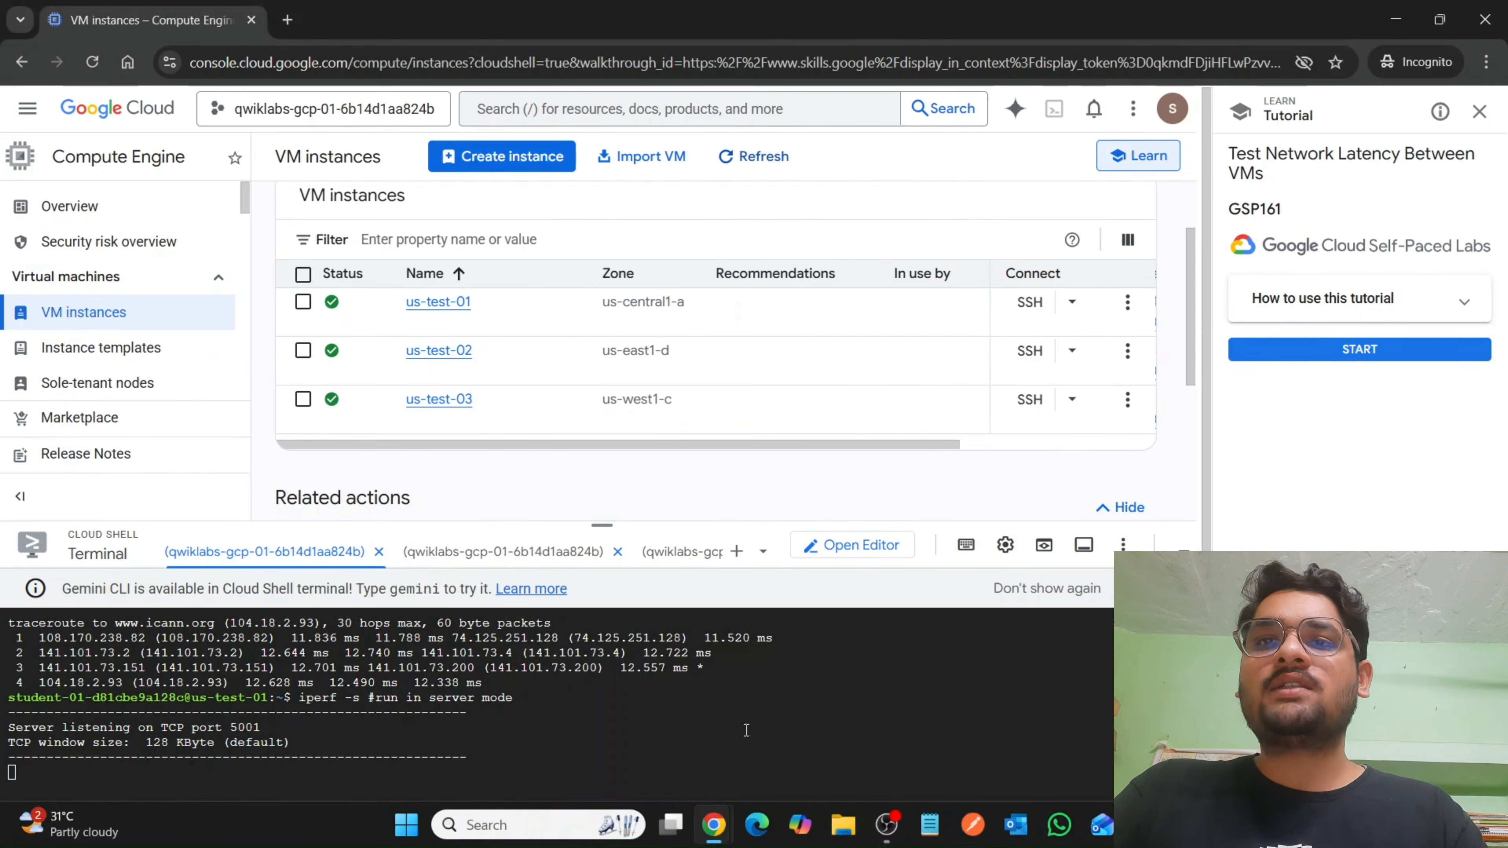
pyautogui.click(737, 552)
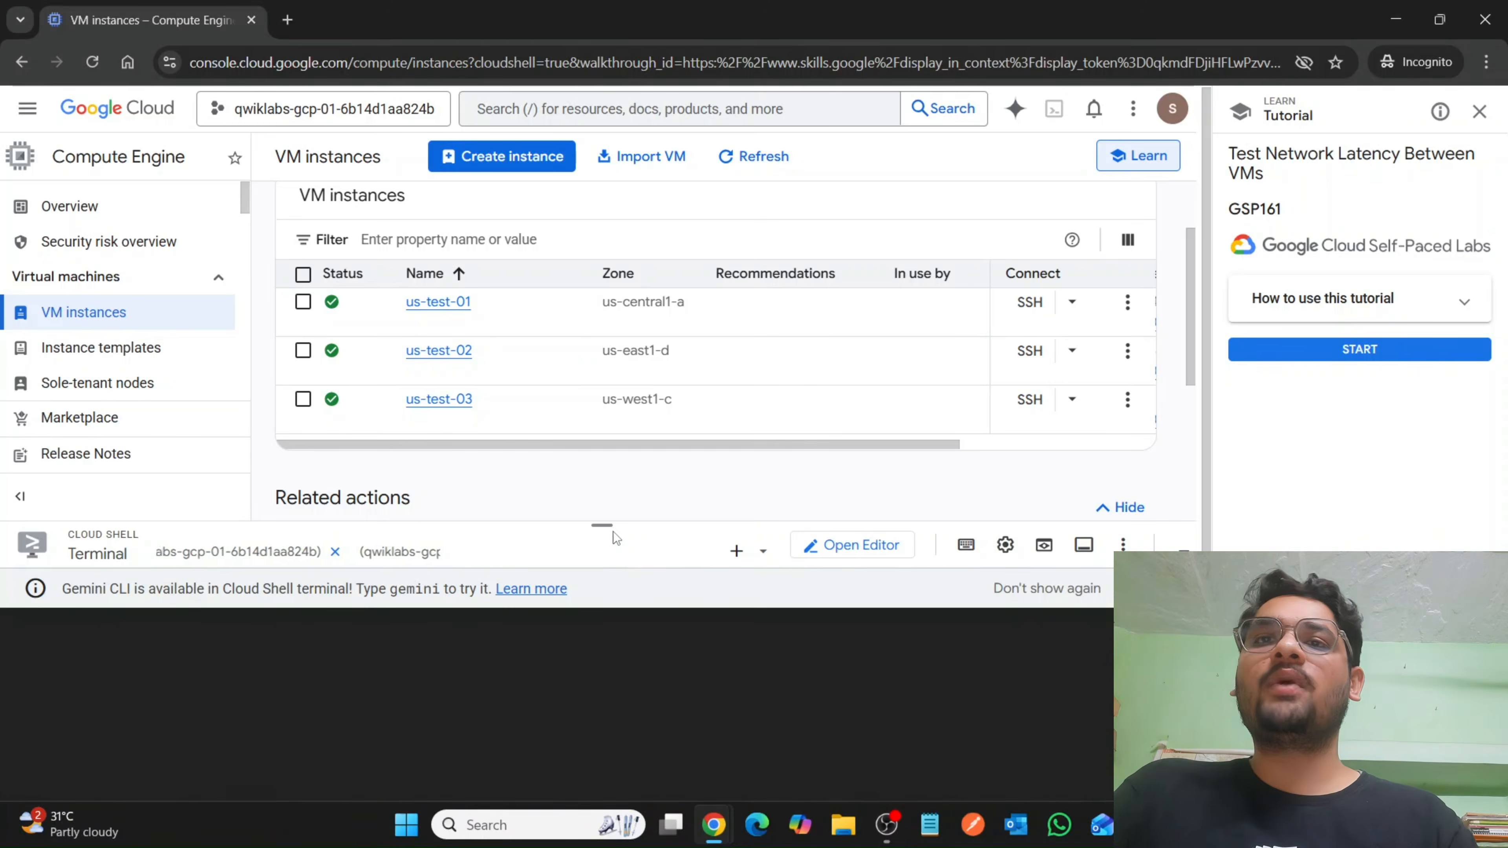
pyautogui.moveTo(608, 533); pyautogui.dragTo(685, 135)
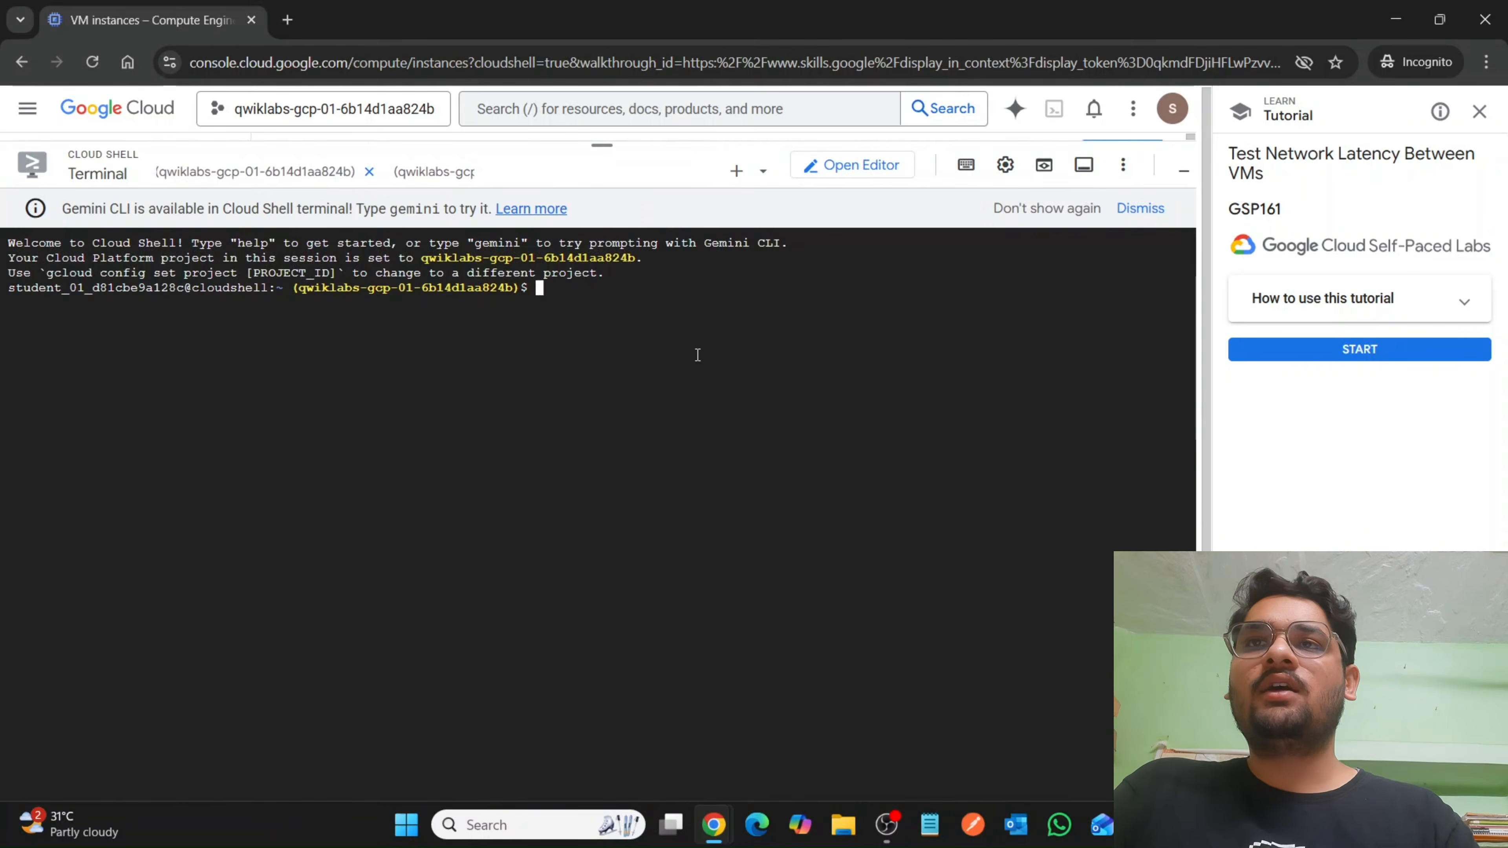
pyautogui.hotkey('ctrl', 'v')
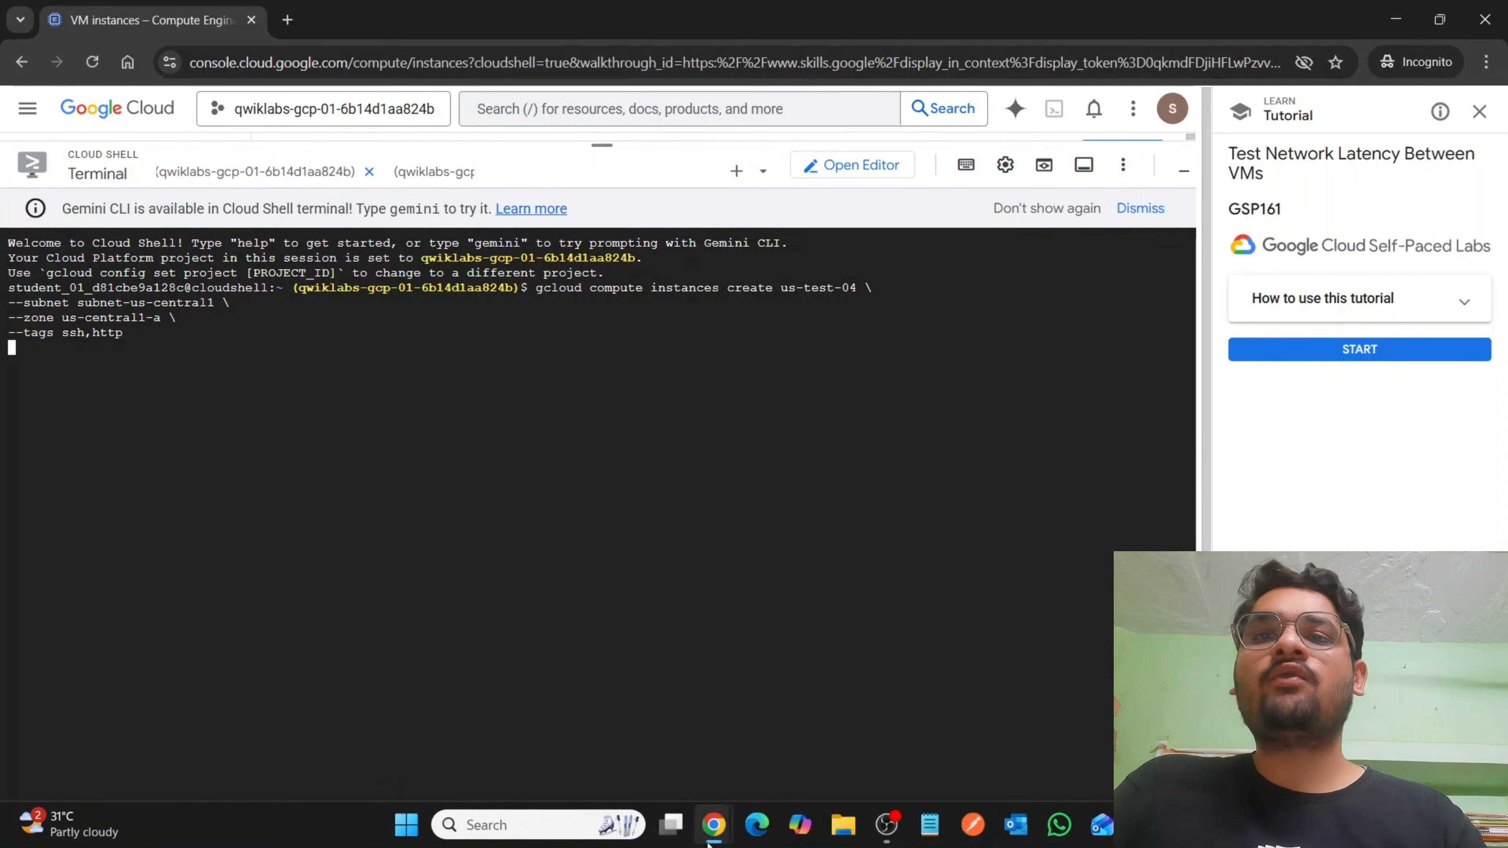
# Return to the lab instructions and copy the performance tools installation commands for us-test-04.
pyautogui.moveTo(713, 825)
pyautogui.click(652, 759)
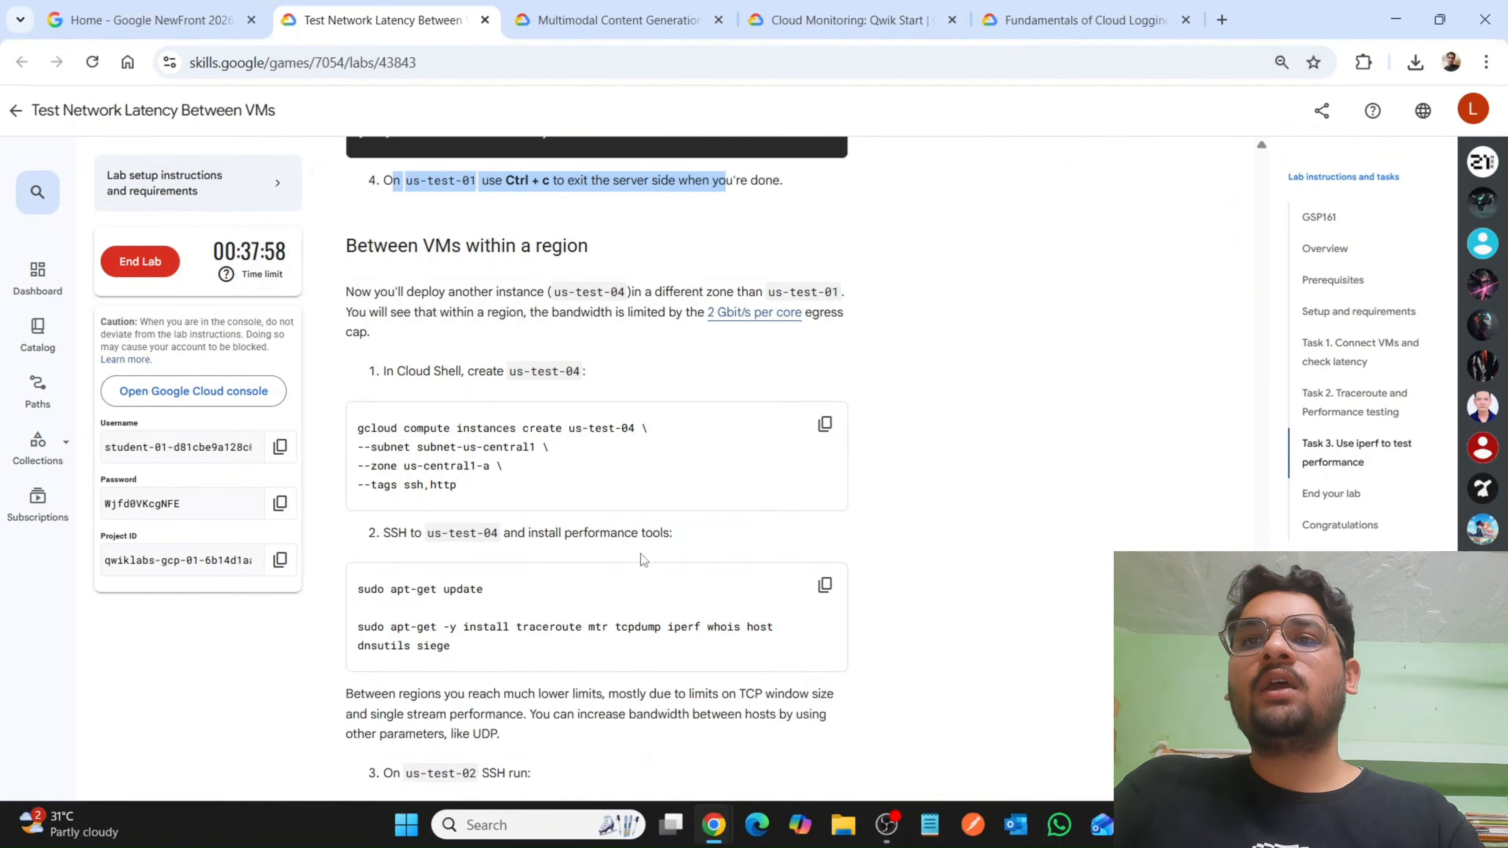
pyautogui.scroll(-3, 644, 561)
pyautogui.click(824, 394)
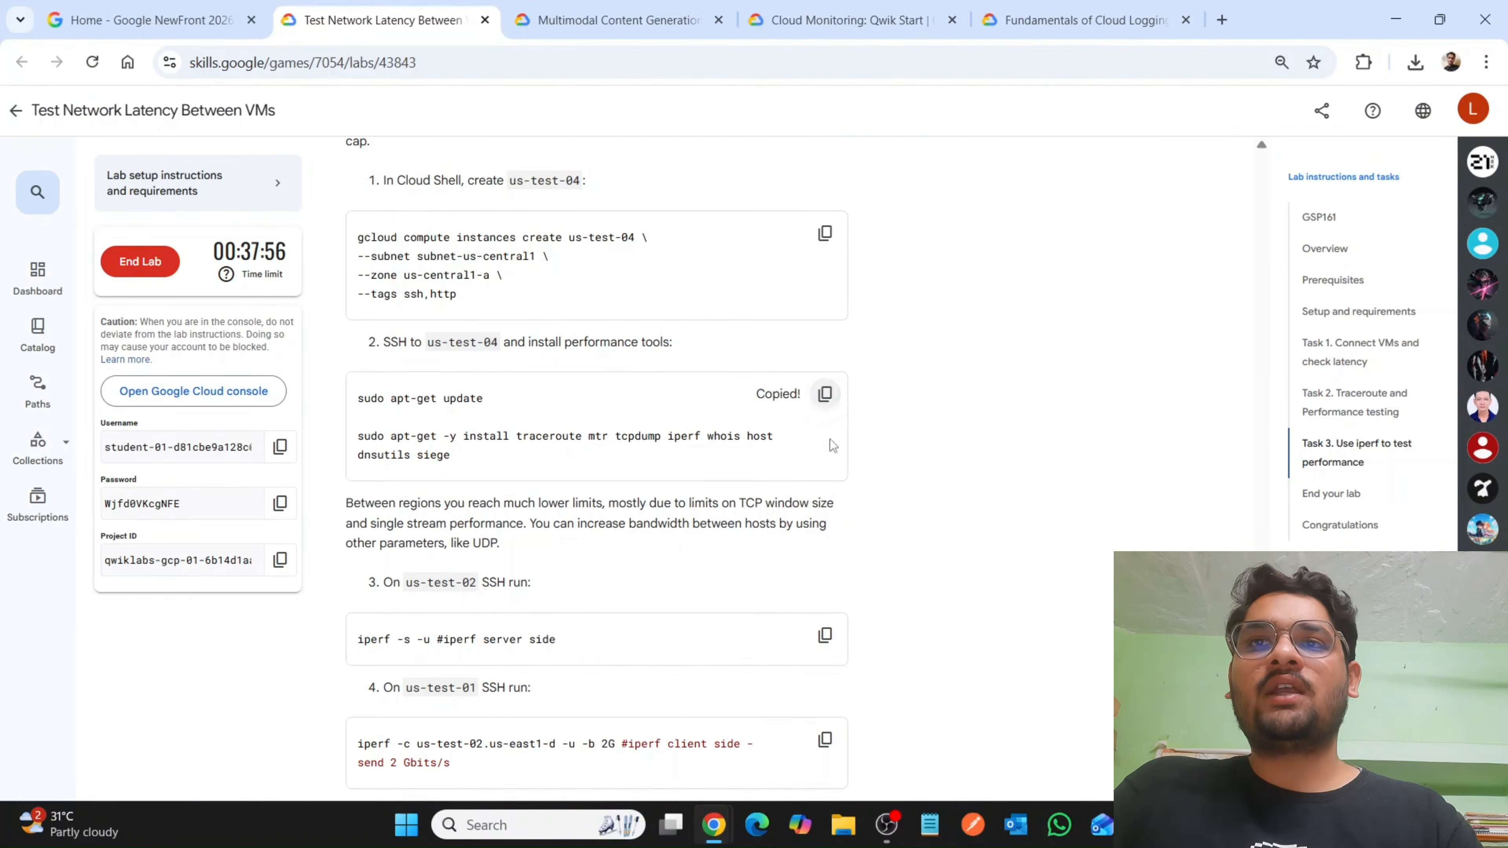
# Switch back to the Google Cloud console, reduce the terminal height and refresh the VM instances list.
pyautogui.moveTo(714, 824)
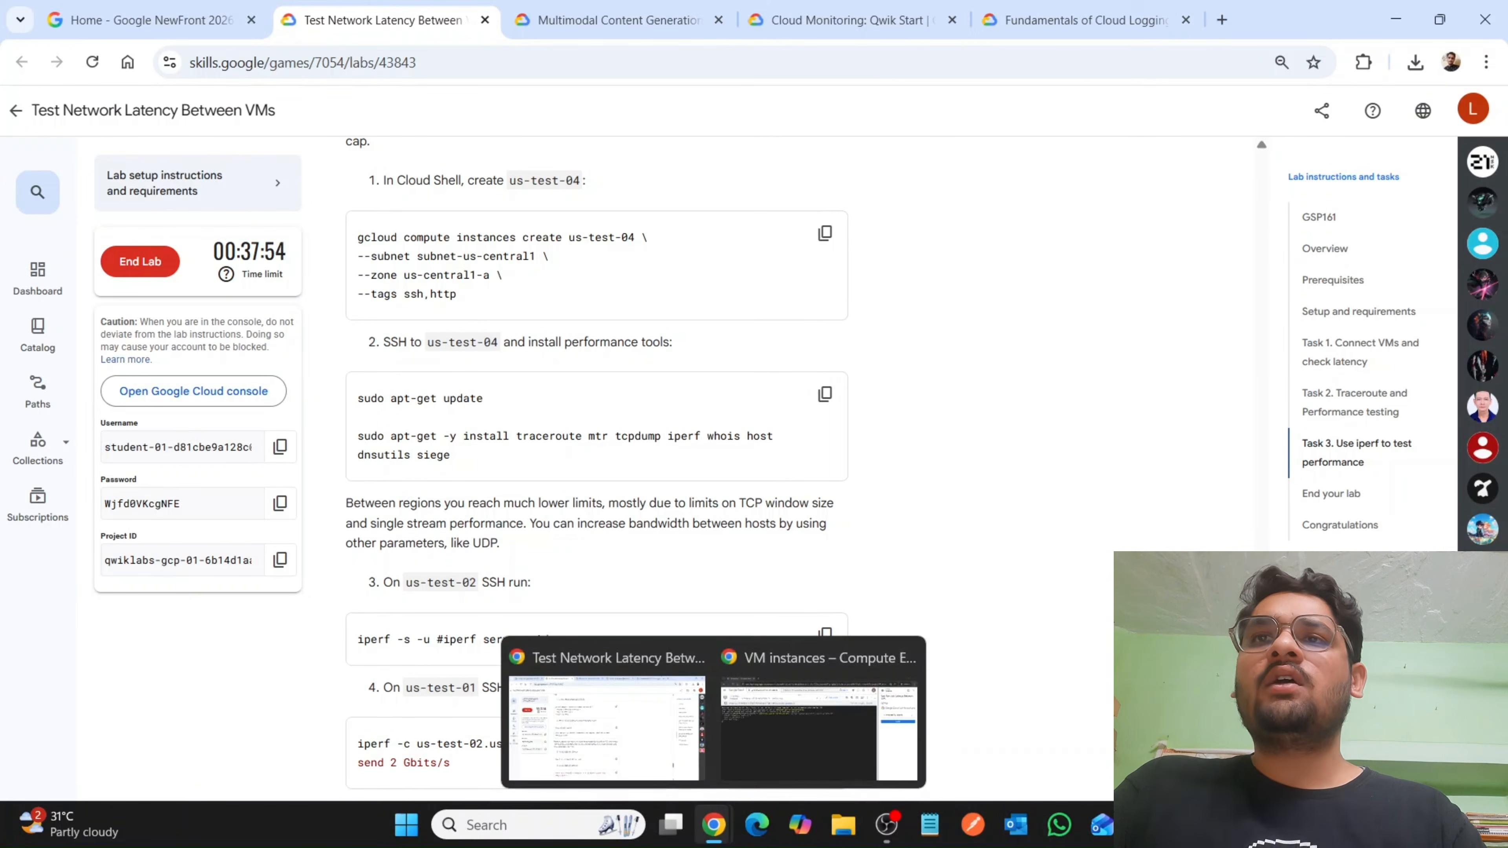
pyautogui.click(772, 754)
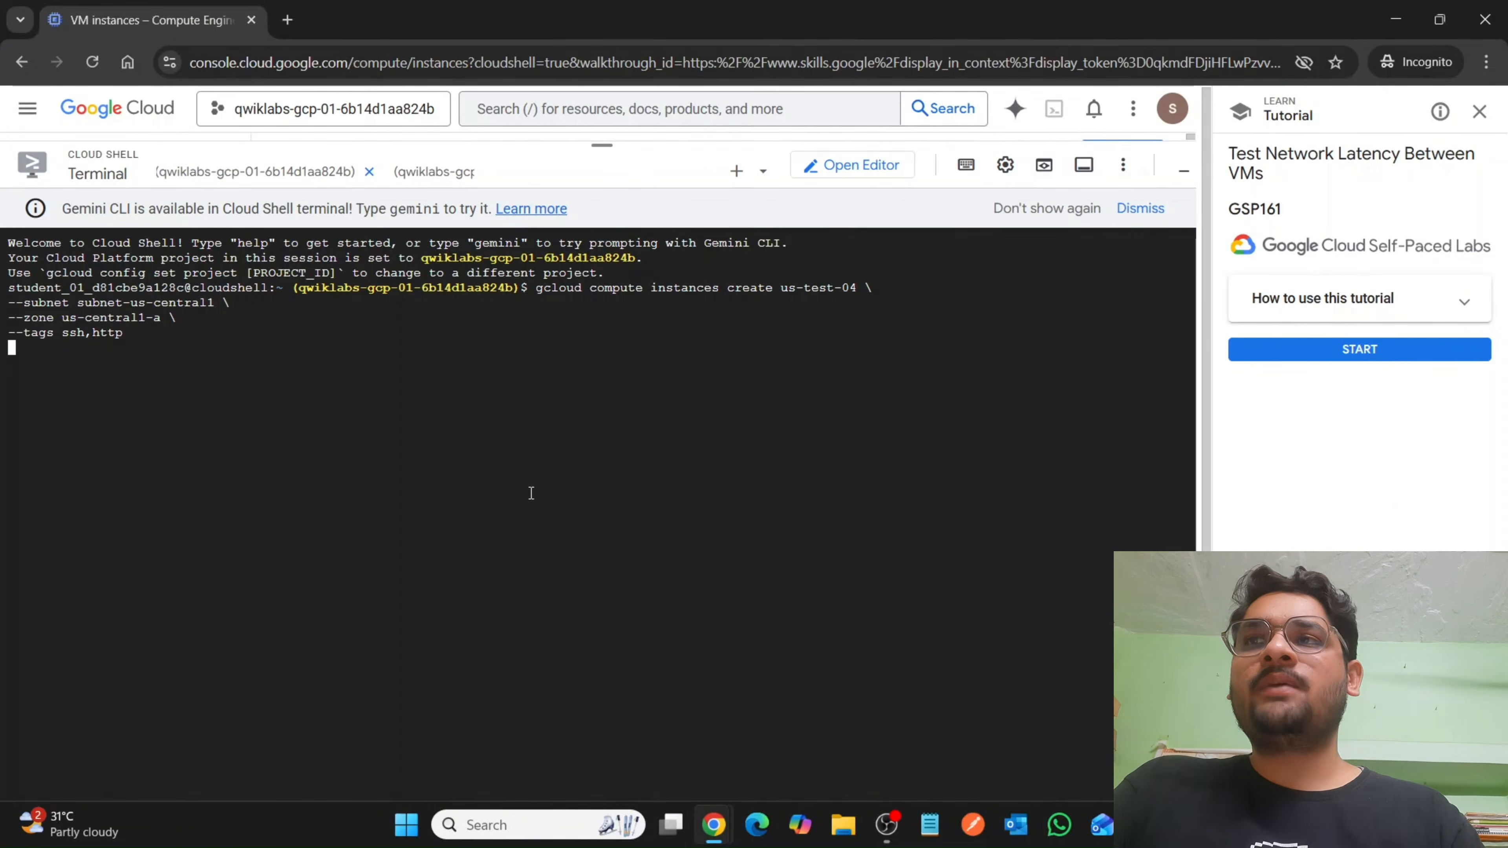
pyautogui.moveTo(592, 149); pyautogui.dragTo(617, 431)
pyautogui.scroll(-3, 551, 319)
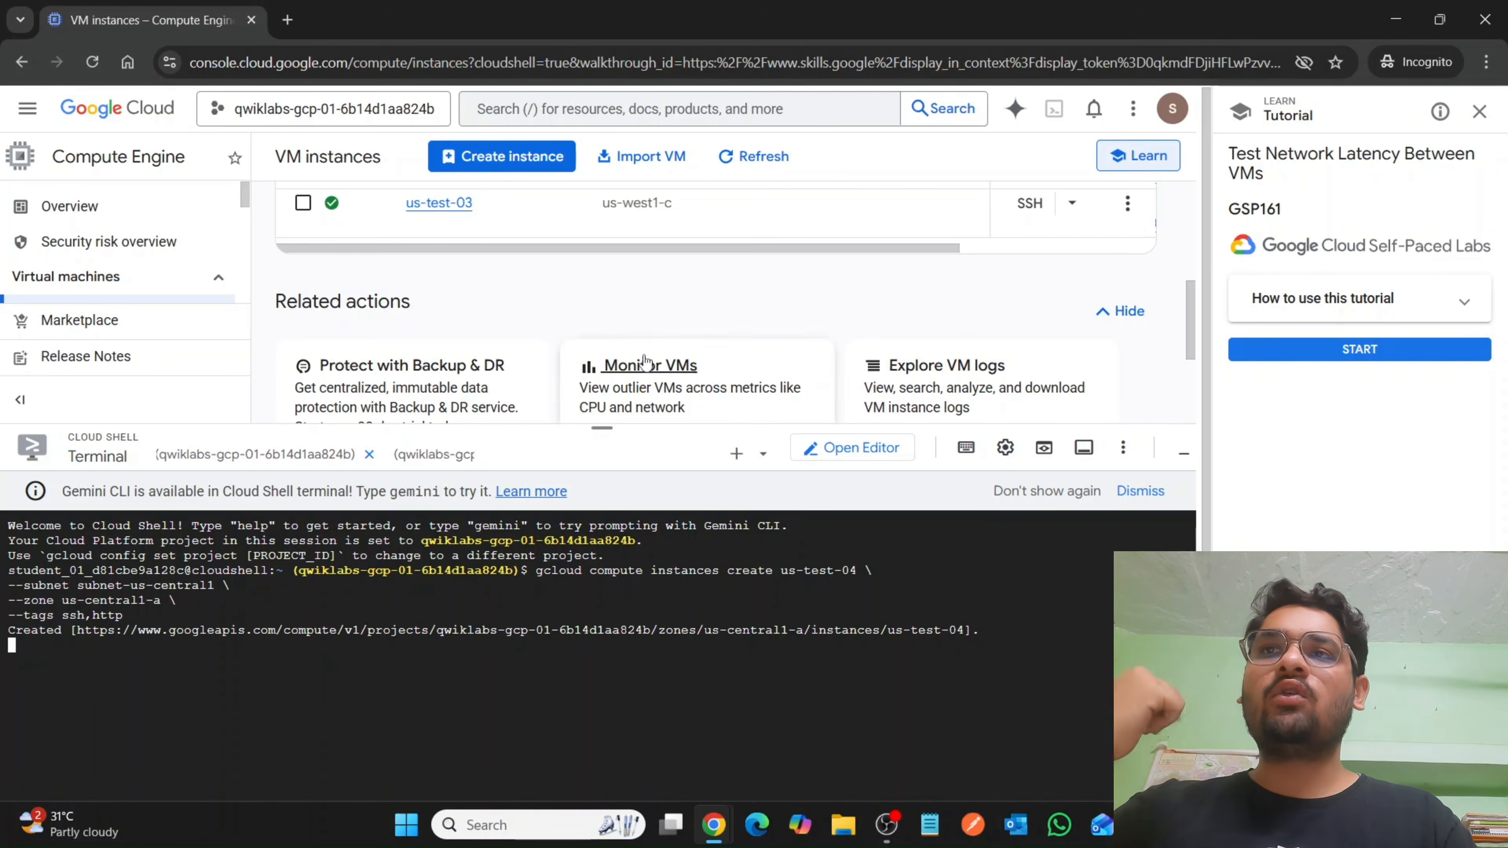
pyautogui.click(742, 159)
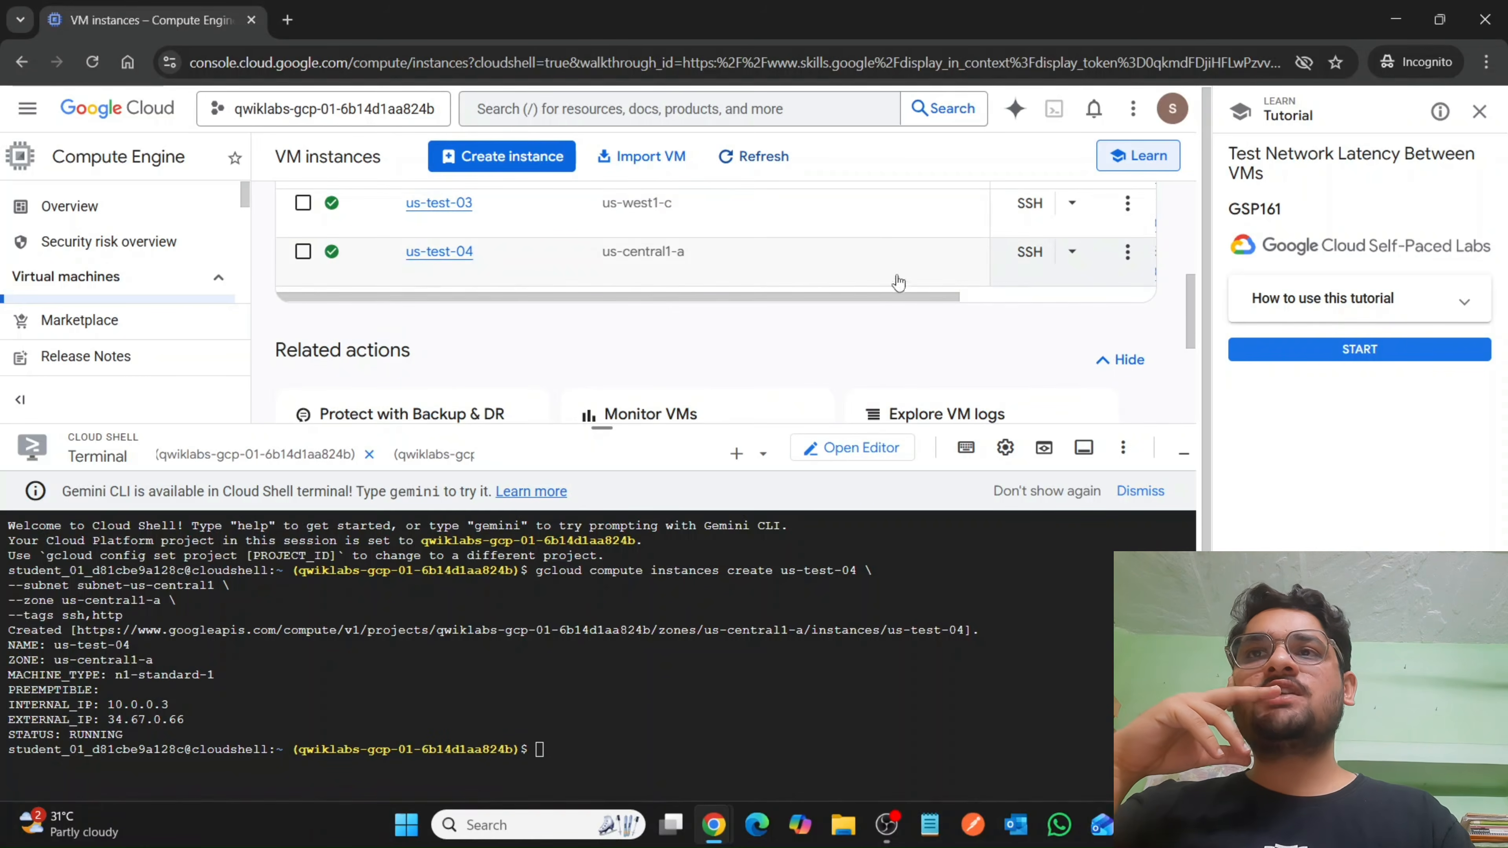
# Try to connect to us-test-04 over SSH by running its gcloud command in Cloud Shell.
pyautogui.click(1071, 251)
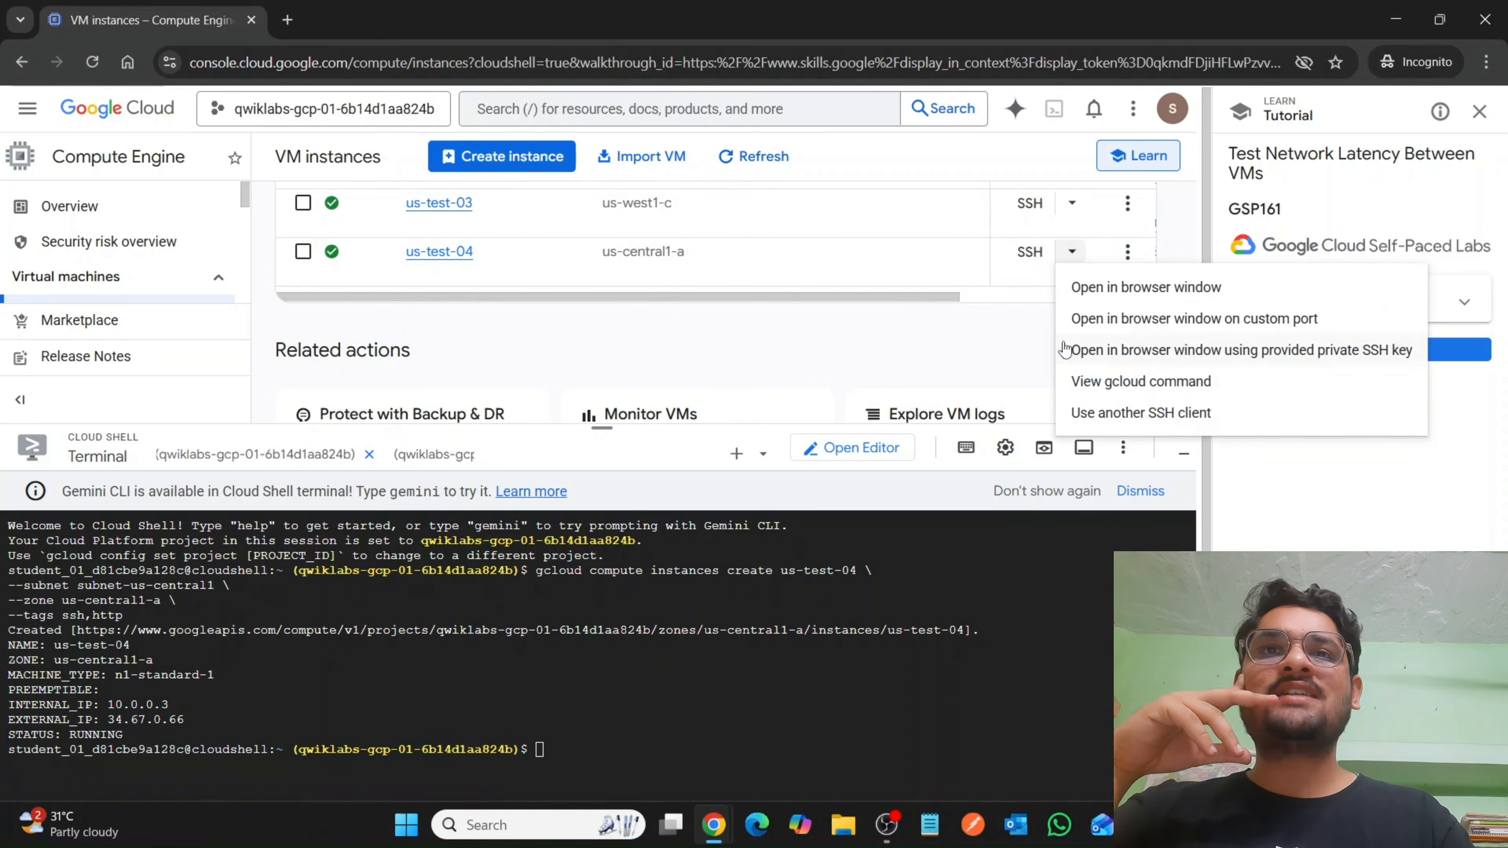
pyautogui.click(1079, 385)
pyautogui.click(967, 726)
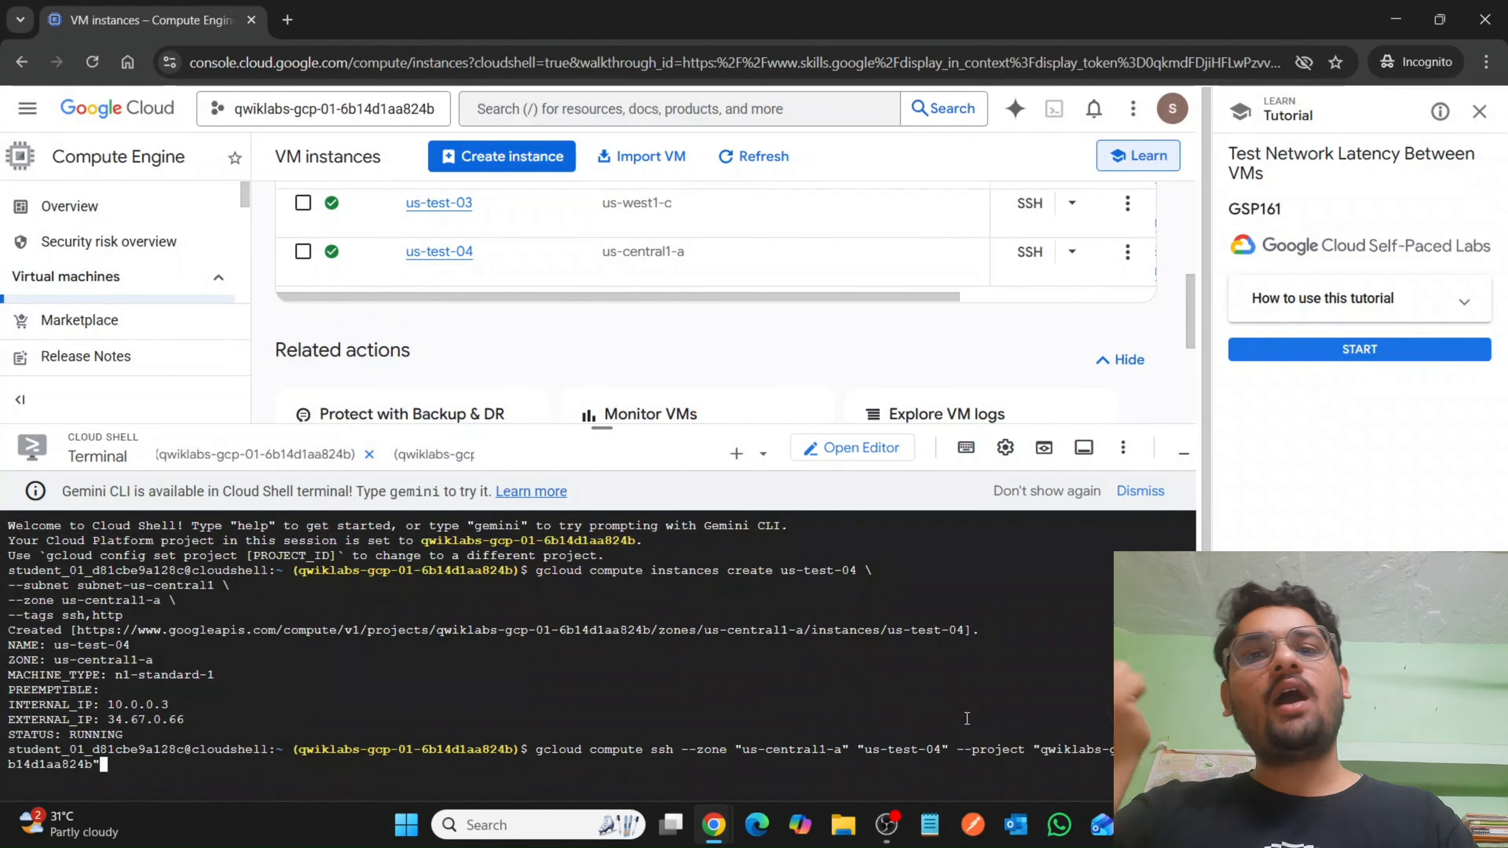
pyautogui.press('Return')
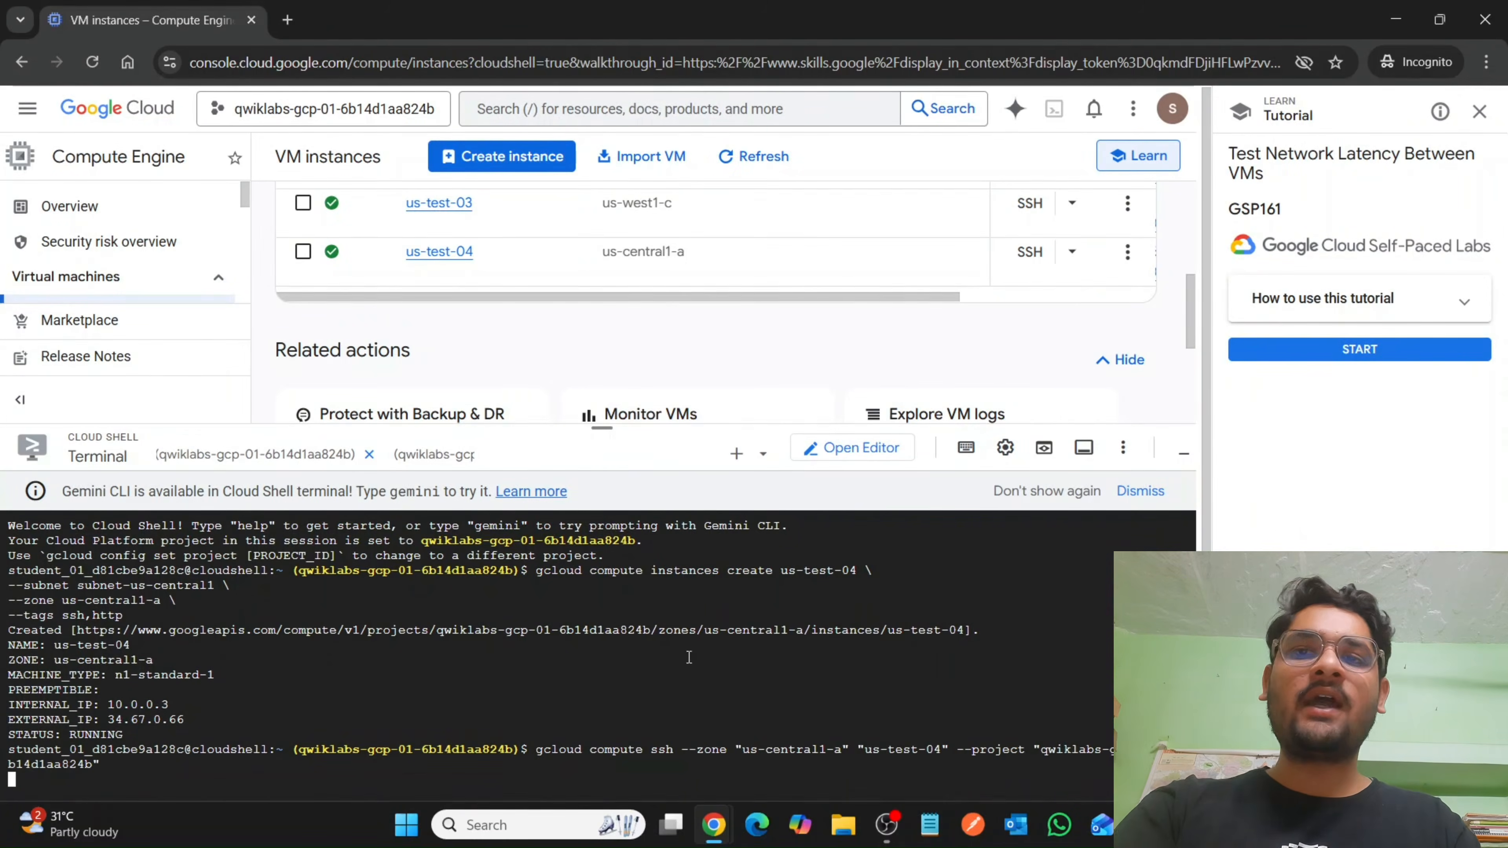
pyautogui.moveTo(606, 423); pyautogui.dragTo(602, 149)
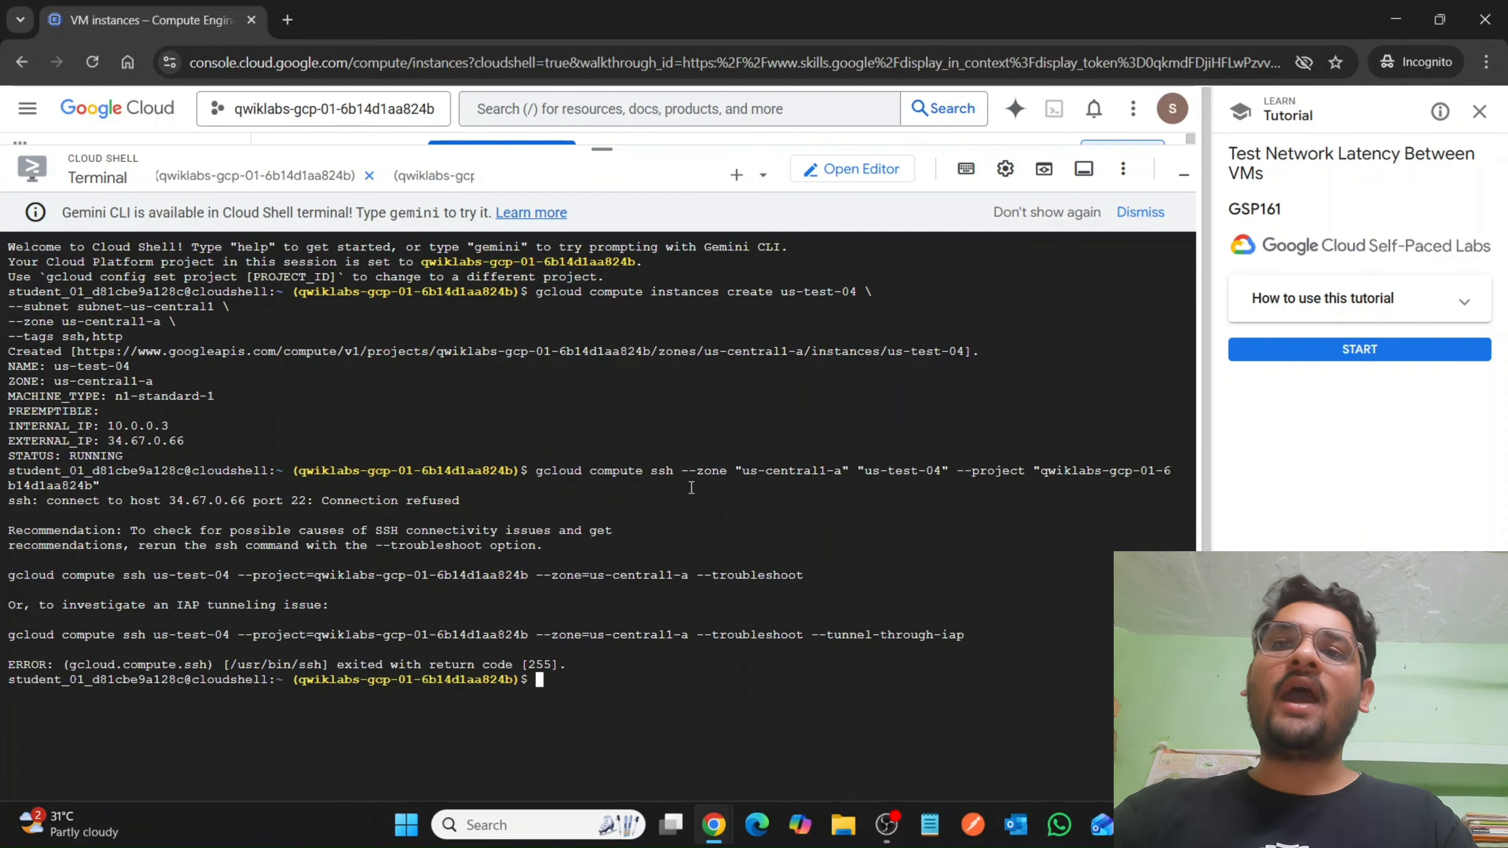
# Run the gcloud SSH command for us-test-04 again and start the performance tools installation in its session.
pyautogui.moveTo(601, 149); pyautogui.dragTo(602, 412)
pyautogui.click(1072, 252)
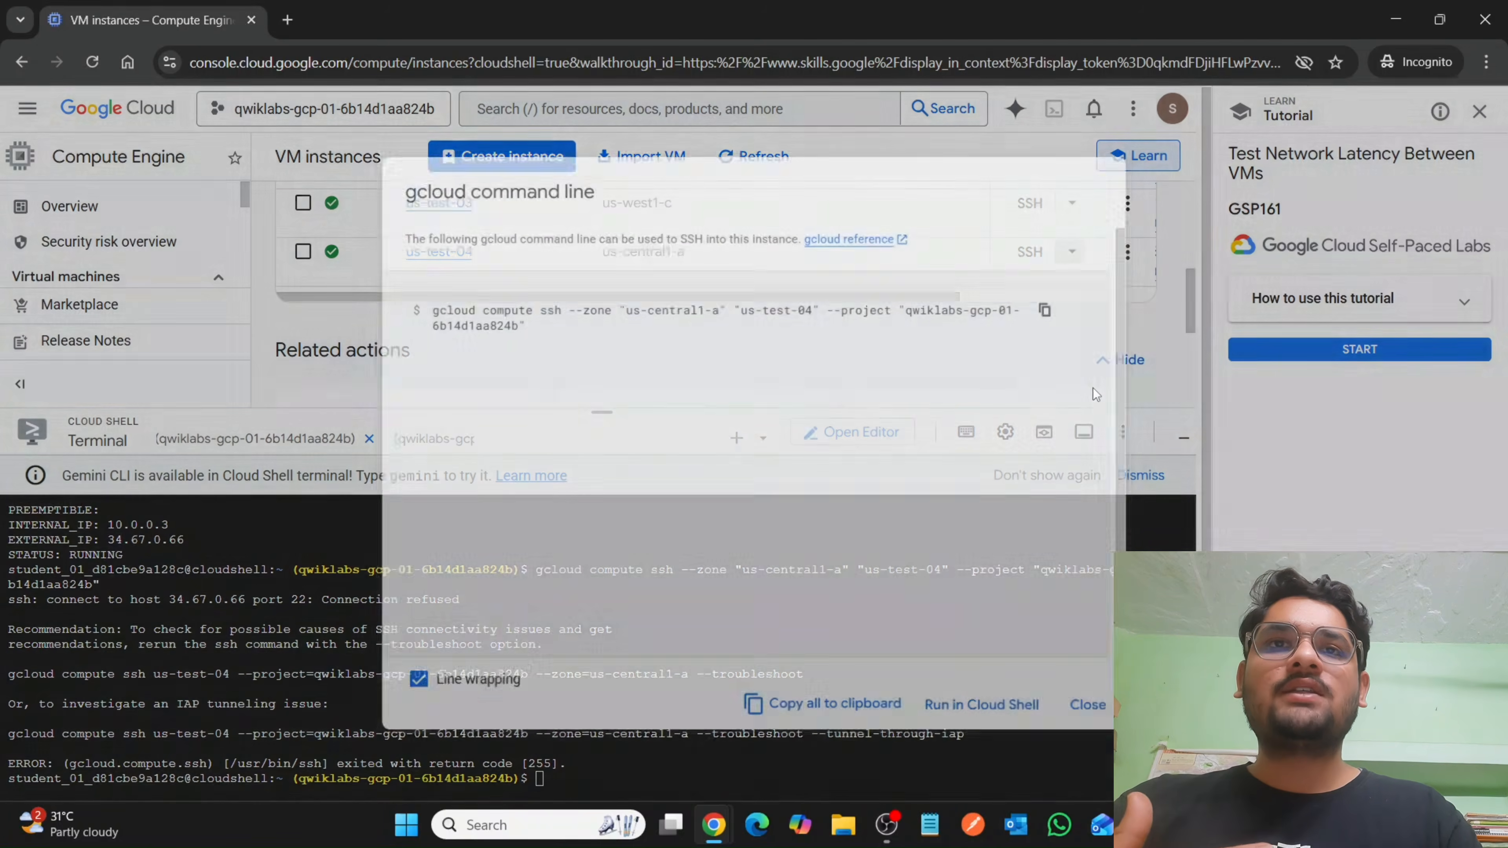
pyautogui.click(1089, 386)
pyautogui.click(979, 726)
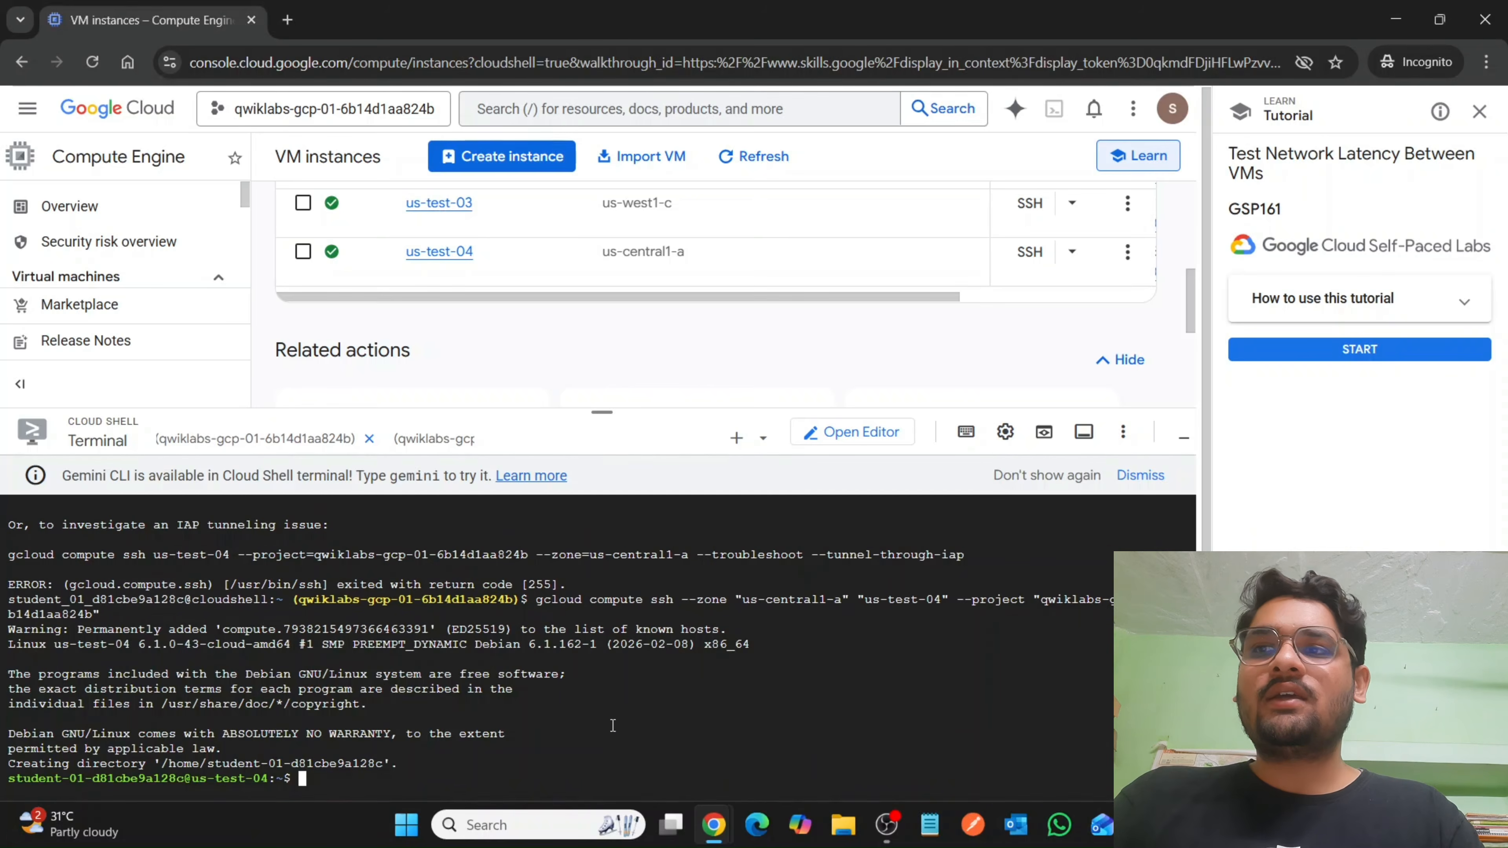
pyautogui.moveTo(617, 412); pyautogui.dragTo(657, 120)
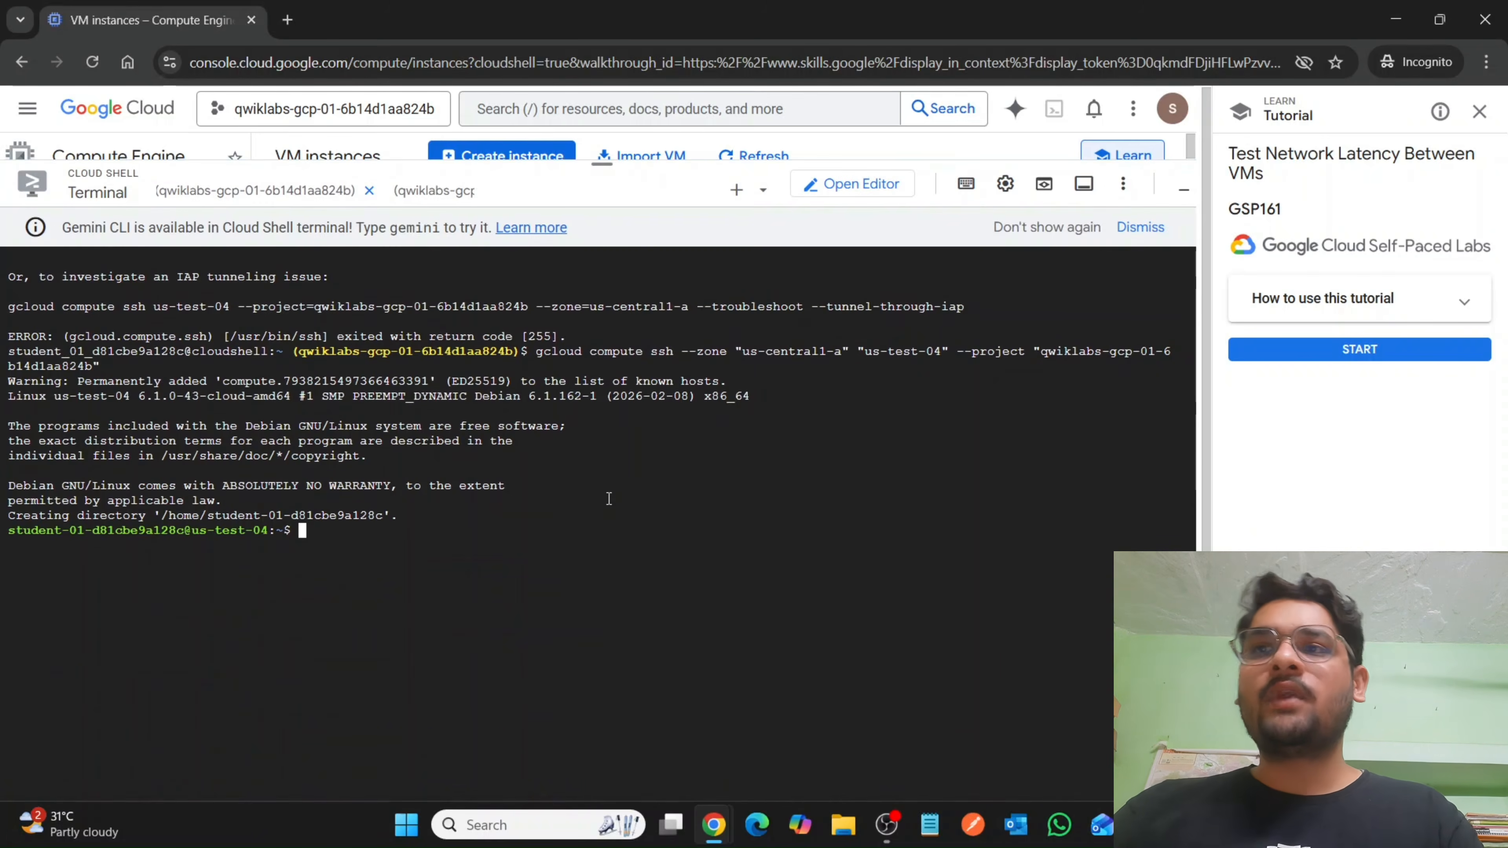
pyautogui.hotkey('ctrl', 'v')
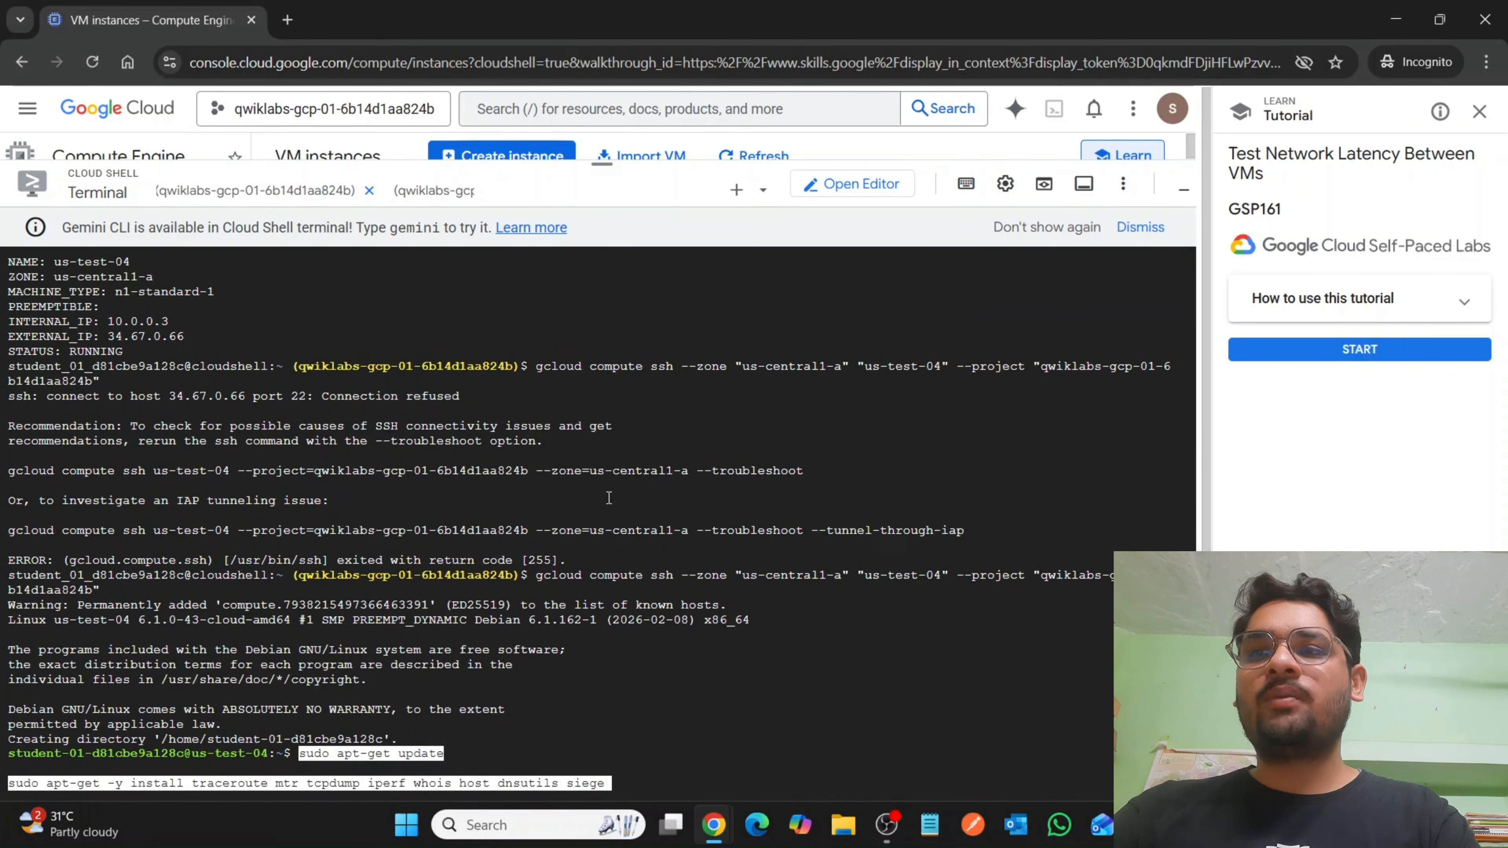
# Return to the lab instructions and copy the iperf -s -u server command meant for us-test-02.
pyautogui.moveTo(713, 825)
pyautogui.click(683, 731)
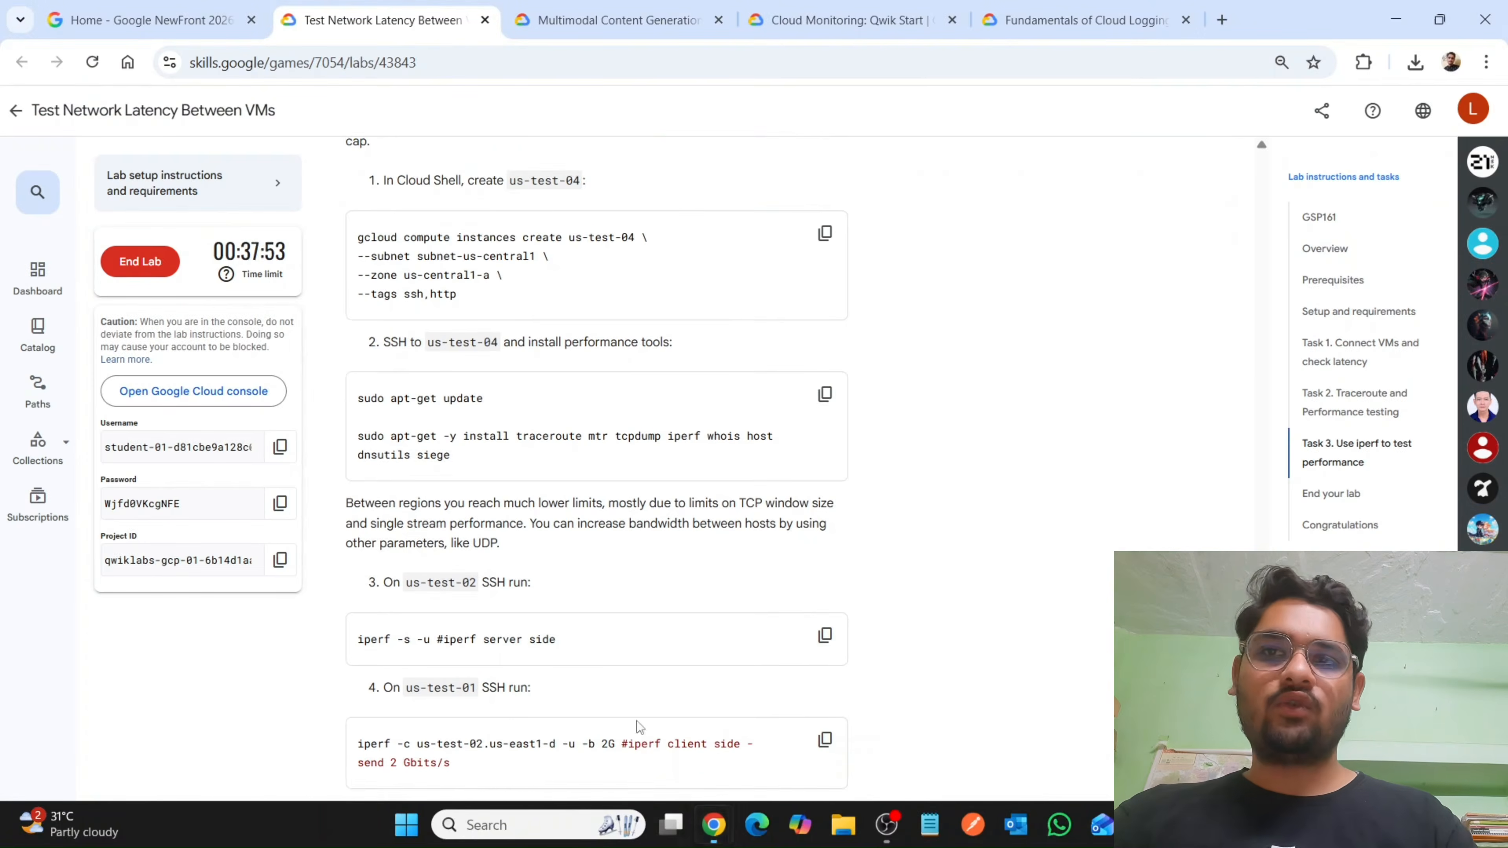
pyautogui.scroll(-2, 731, 561)
pyautogui.scroll(-3, 749, 475)
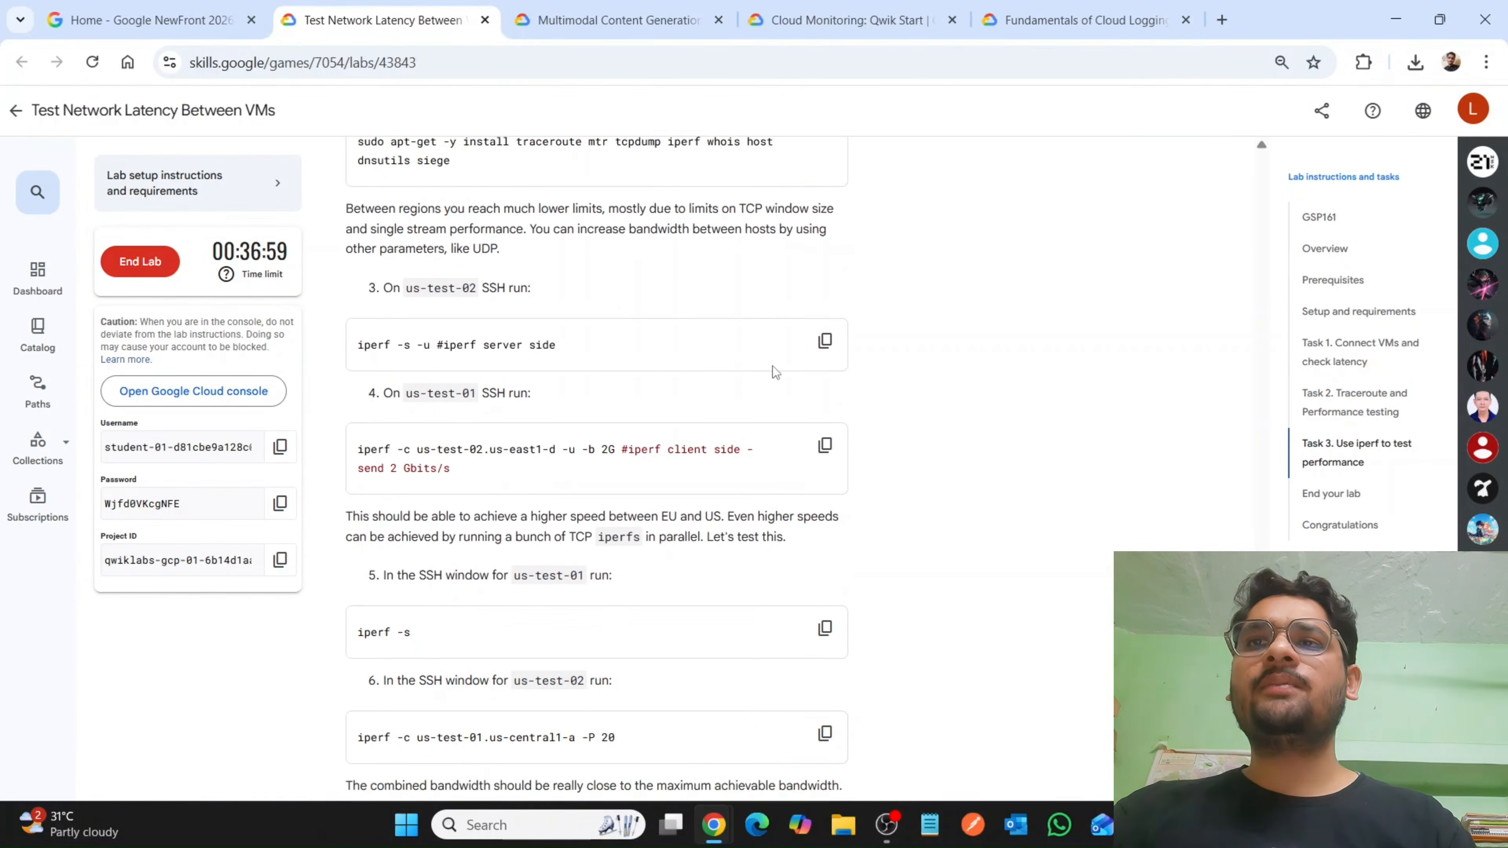
pyautogui.click(824, 341)
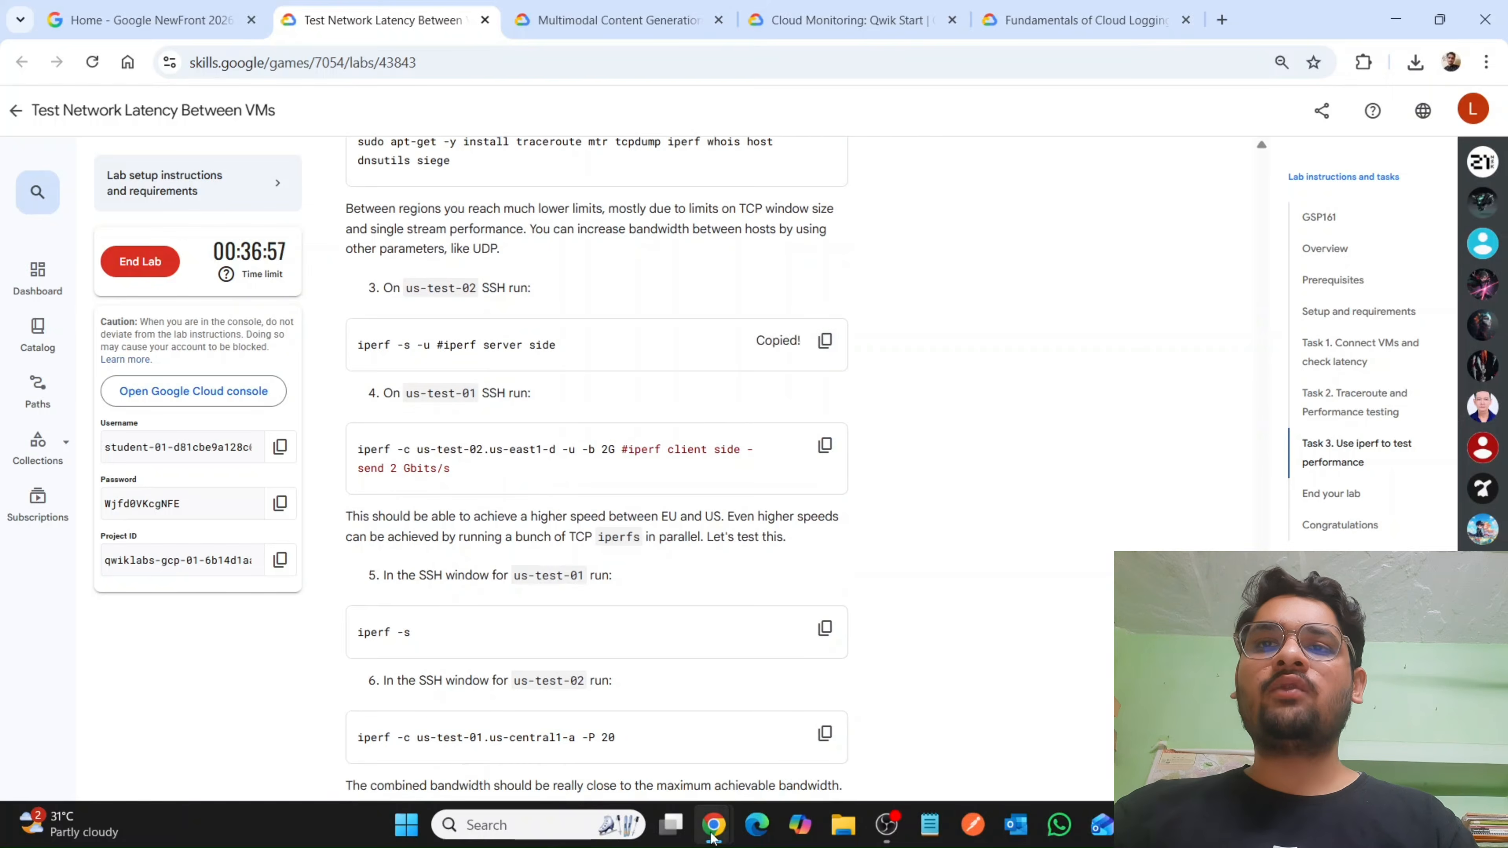
# Switch back to the us-test-04 Cloud Shell session, enlarge the terminal and dismiss the Gemini CLI notice.
pyautogui.moveTo(714, 832)
pyautogui.click(779, 724)
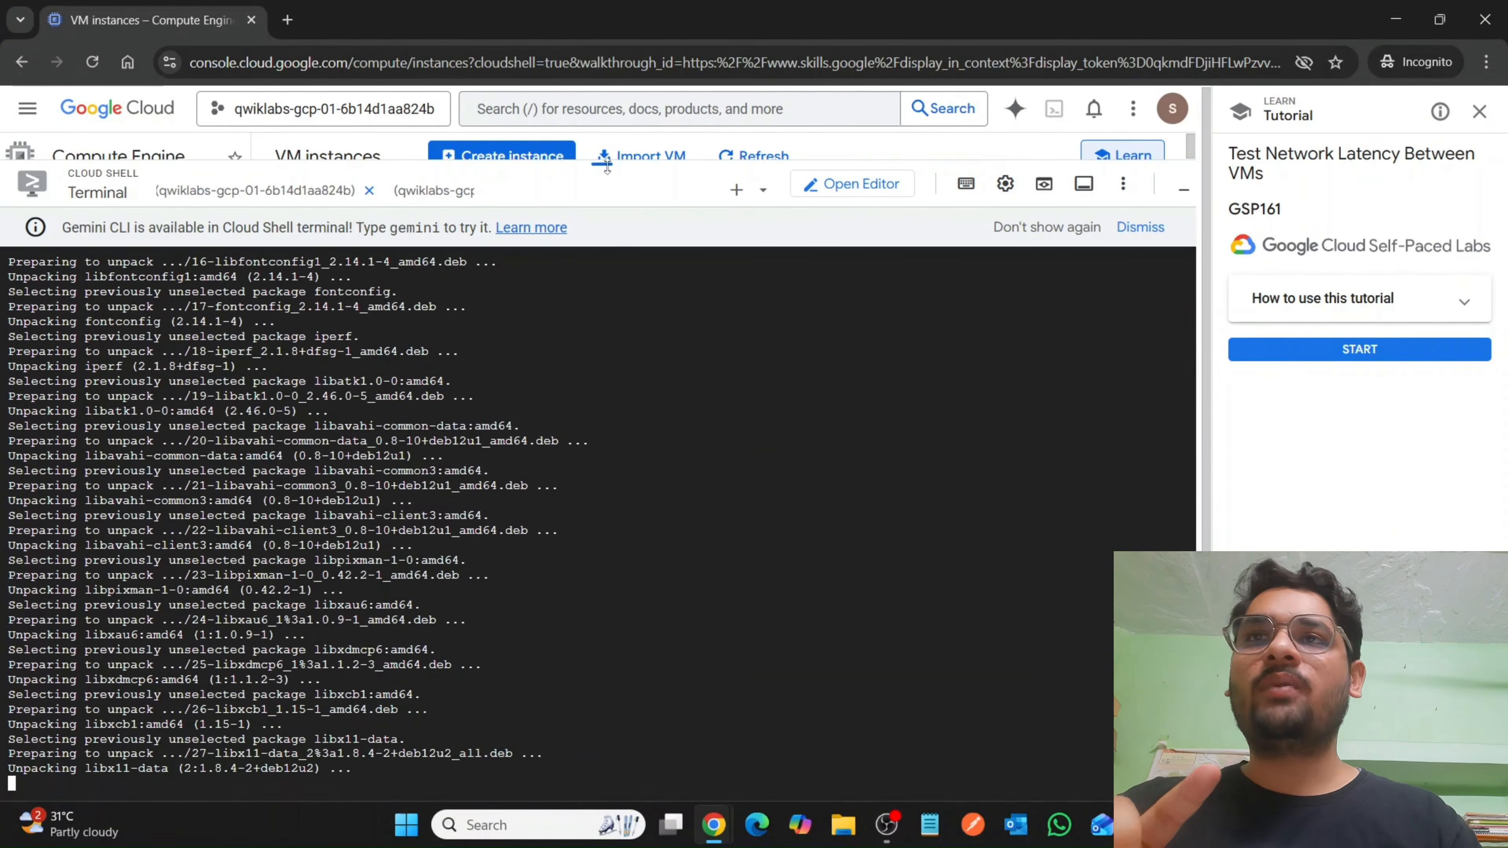
pyautogui.moveTo(606, 168); pyautogui.dragTo(607, 152)
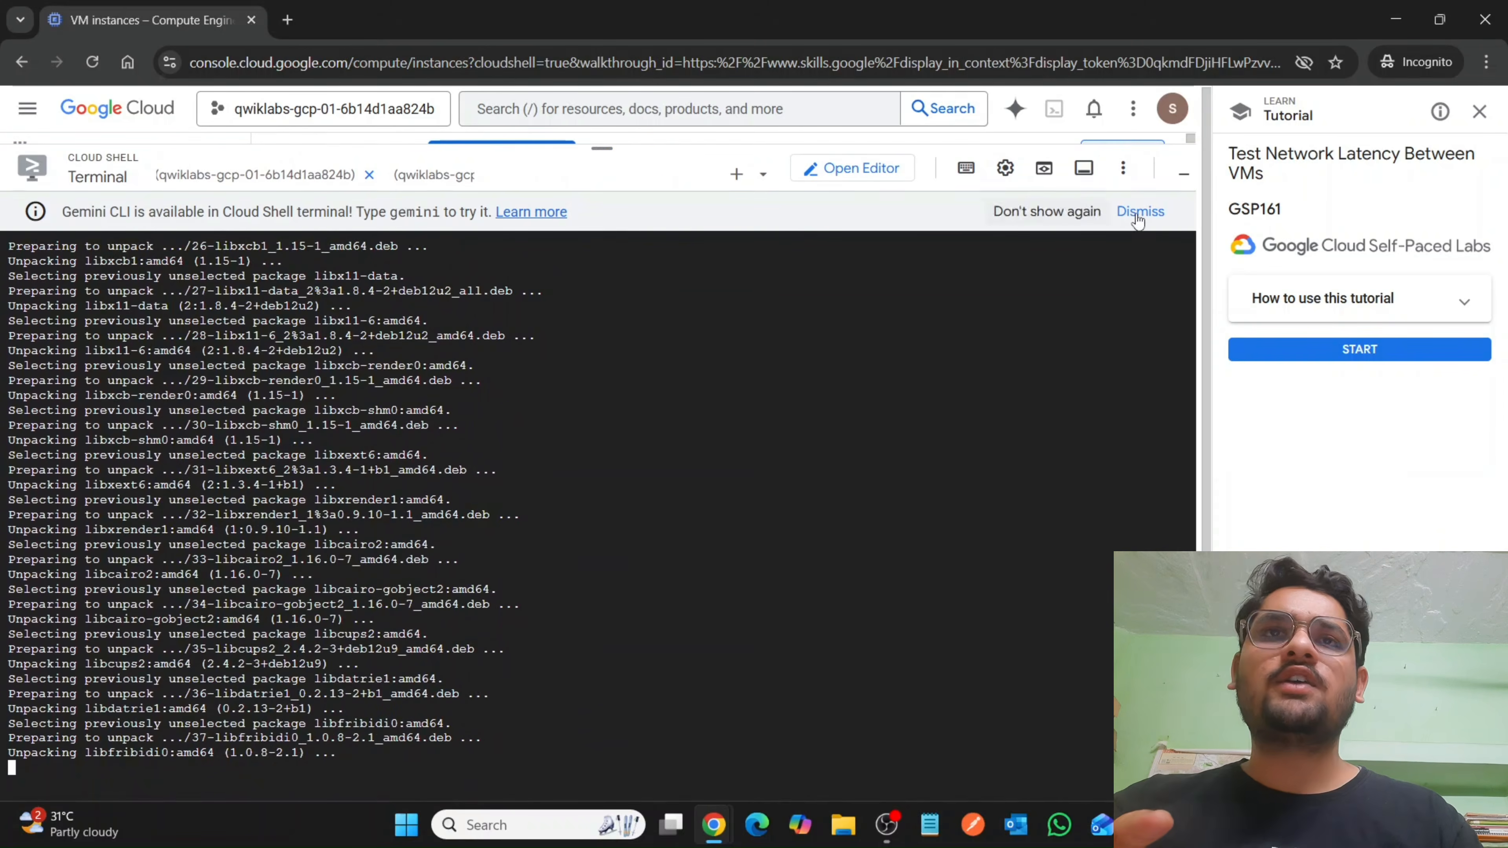
pyautogui.click(1137, 217)
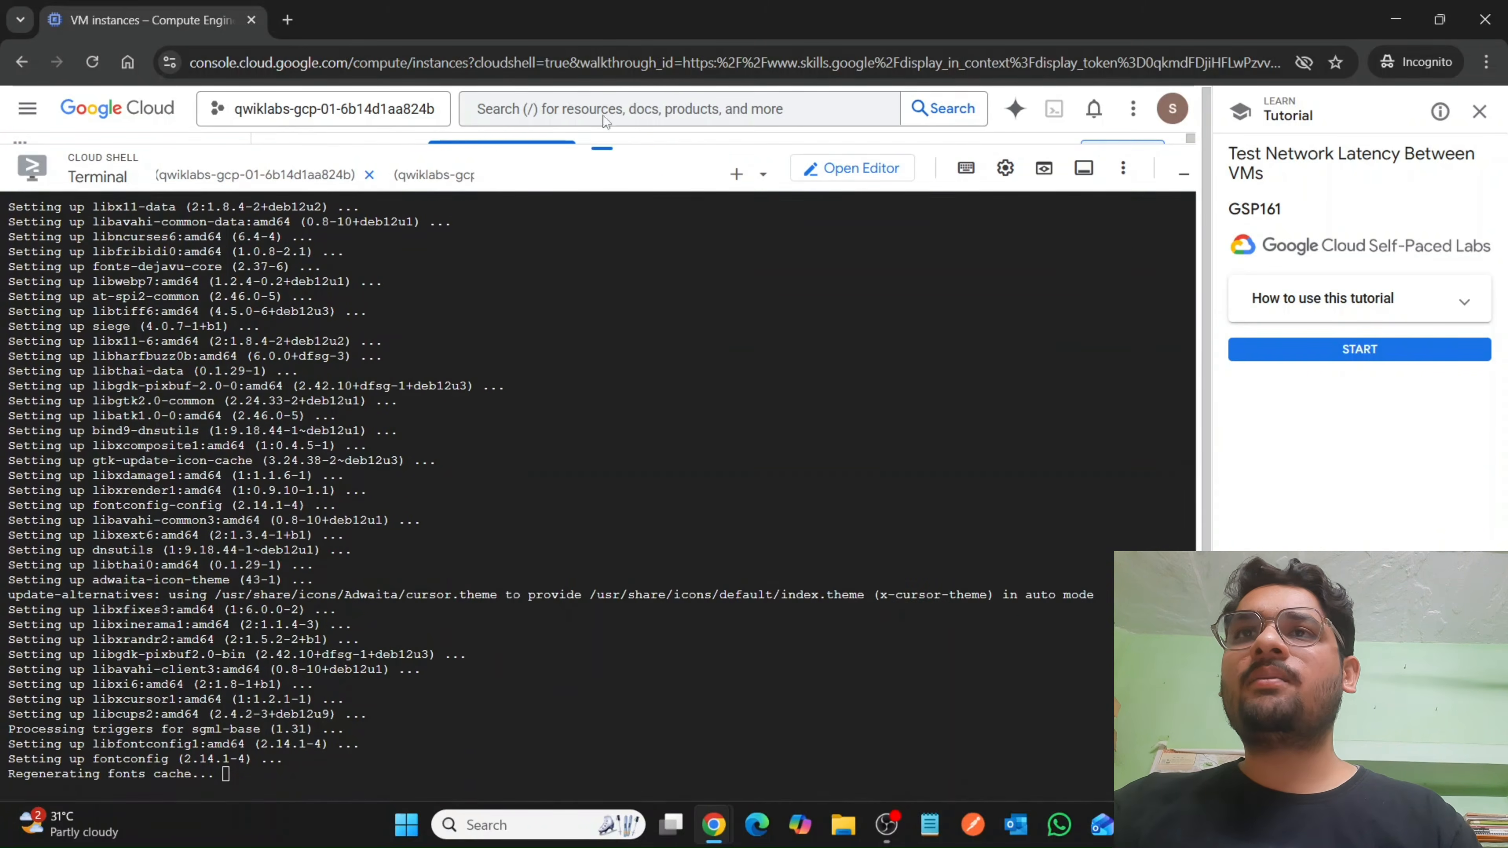
pyautogui.click(1124, 161)
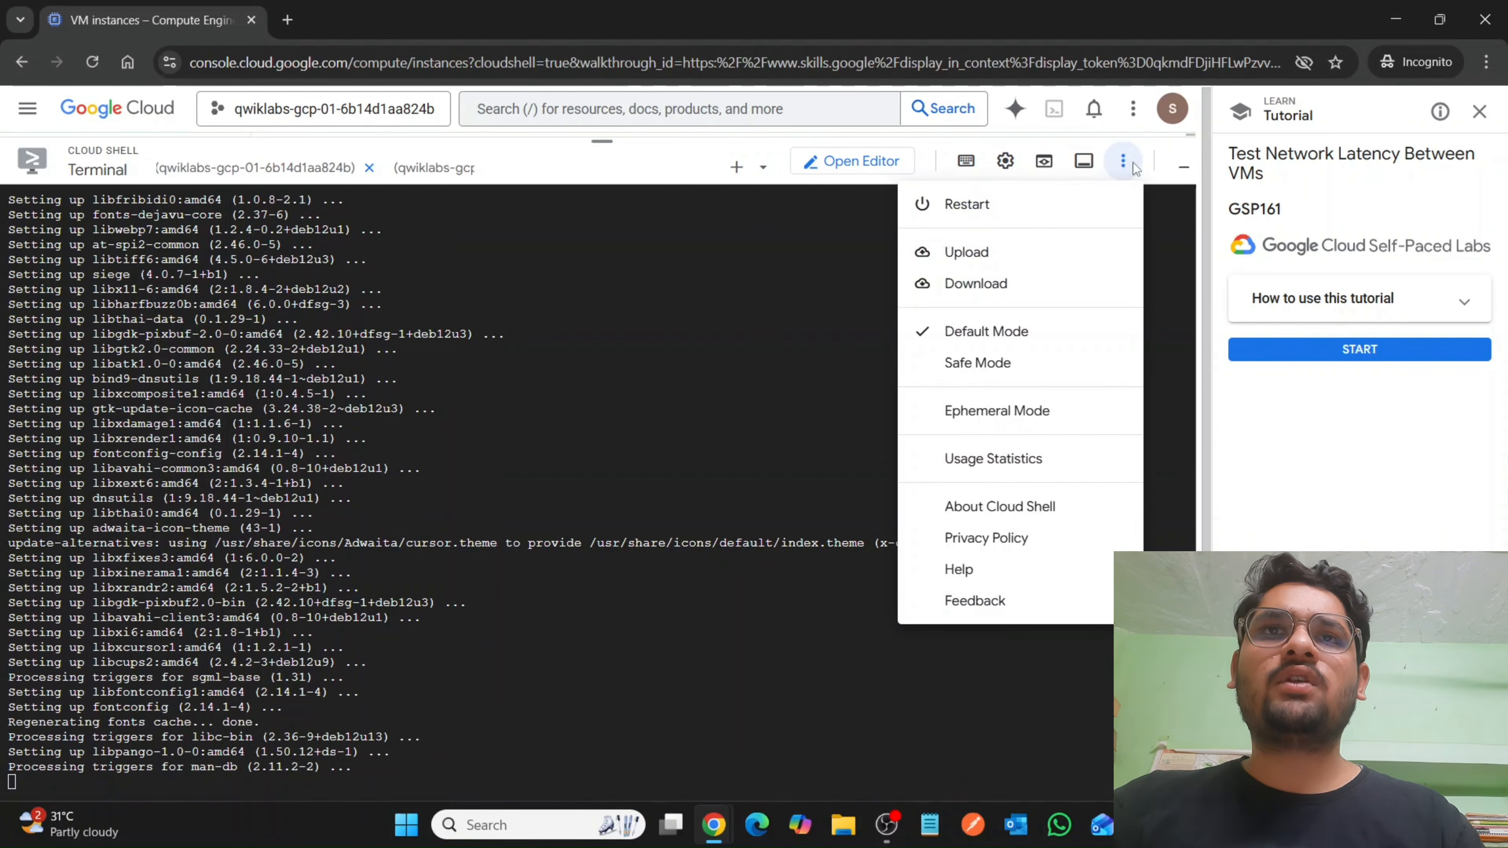
pyautogui.click(659, 177)
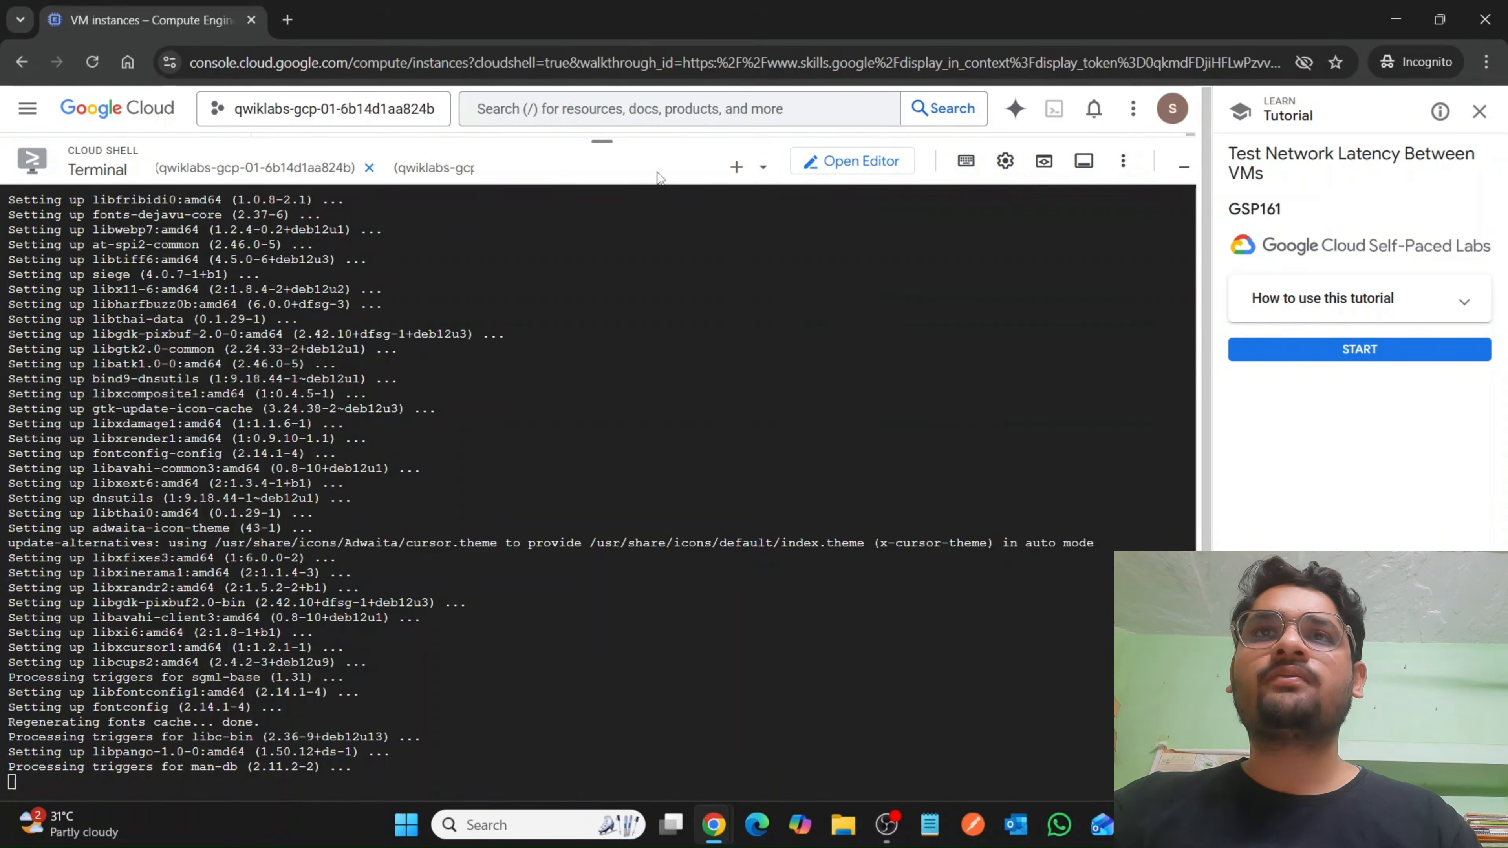
pyautogui.moveTo(498, 178); pyautogui.dragTo(3, 170)
pyautogui.click(404, 208)
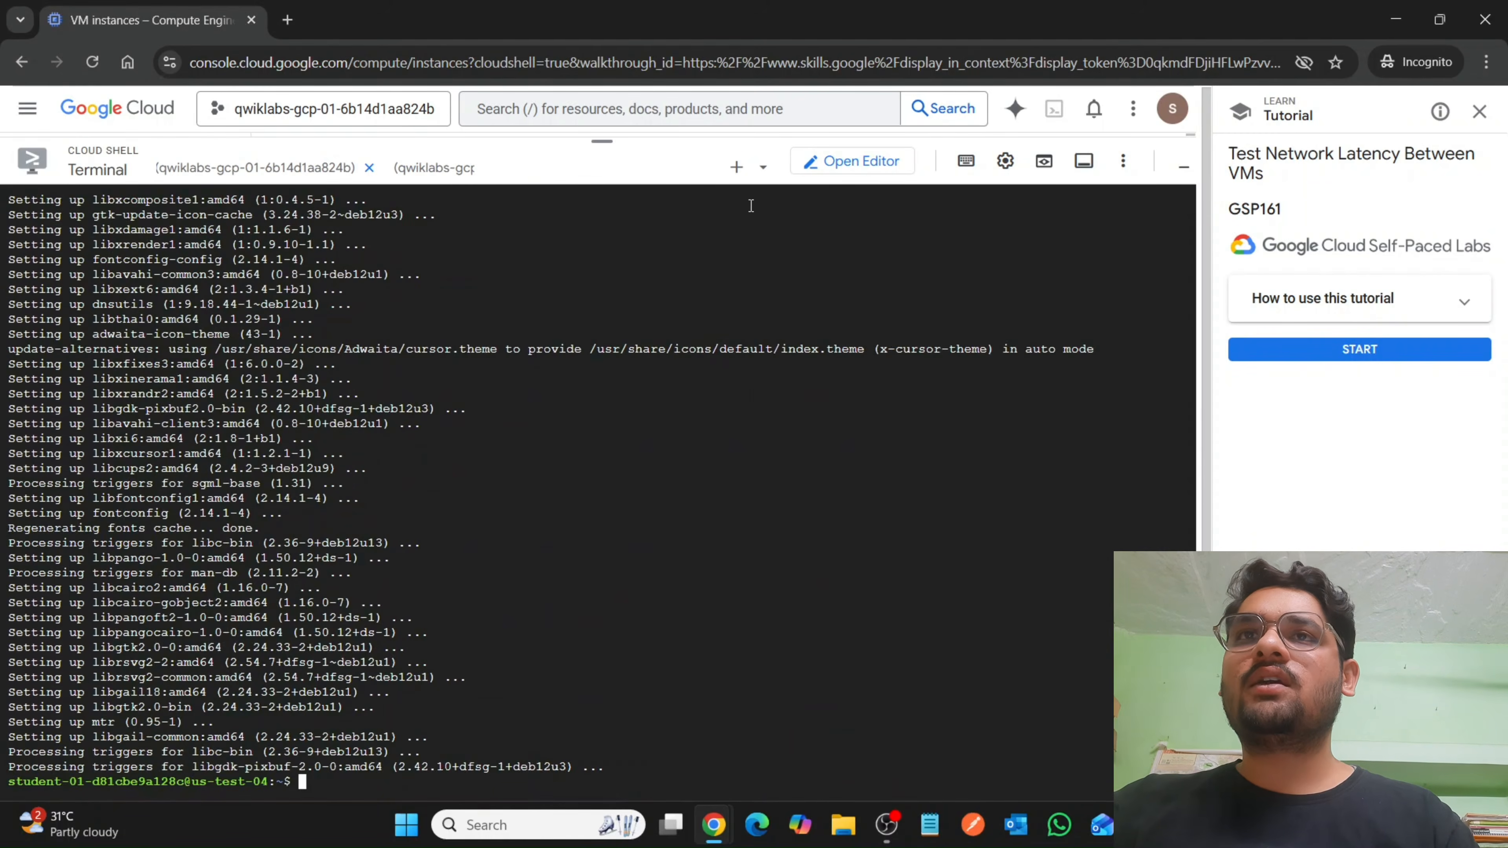
pyautogui.click(763, 169)
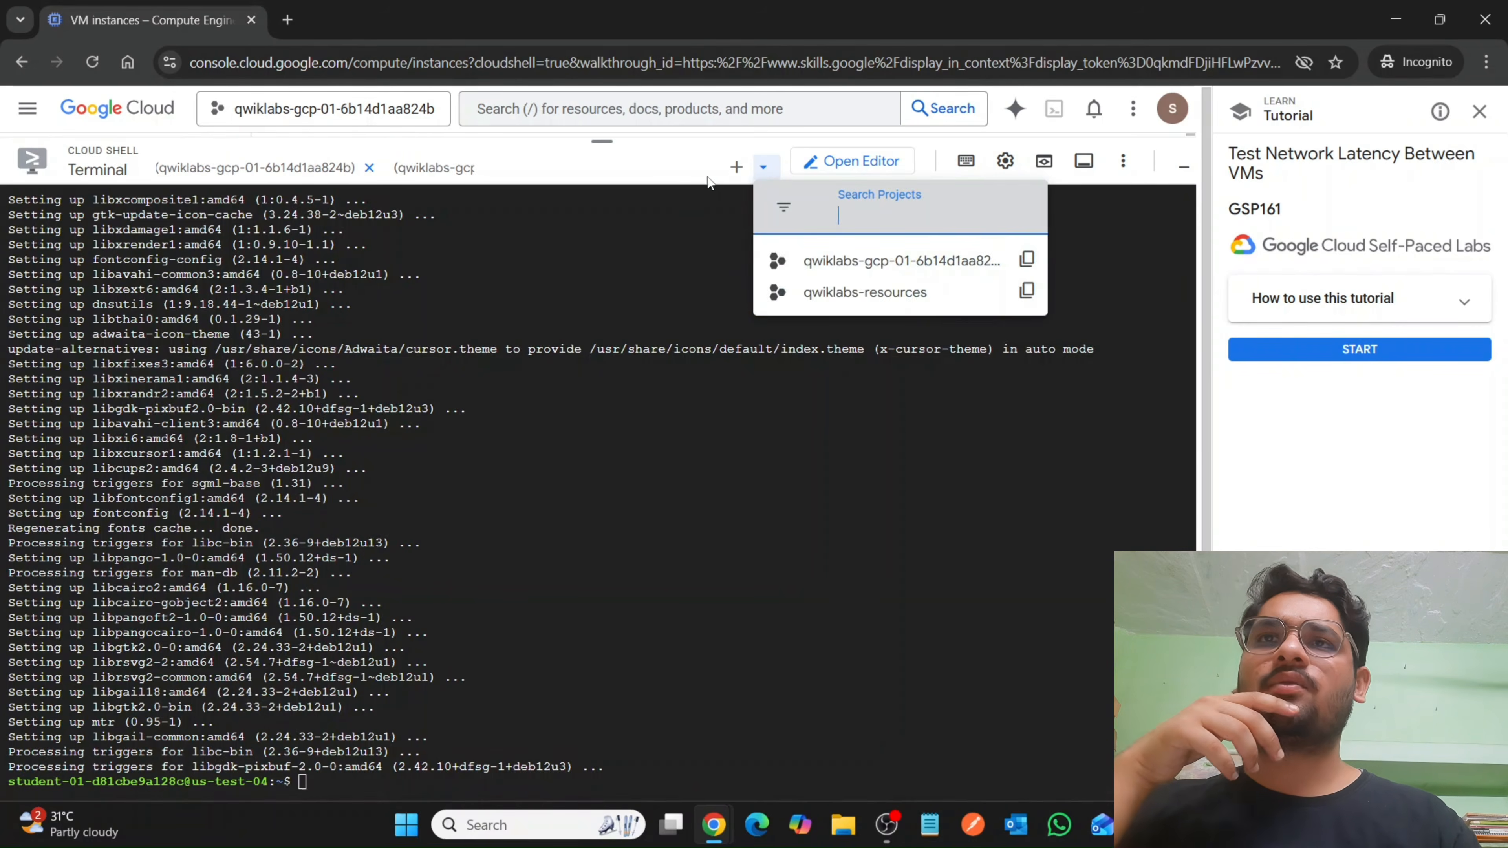
pyautogui.click(662, 167)
pyautogui.moveTo(329, 169); pyautogui.dragTo(570, 184)
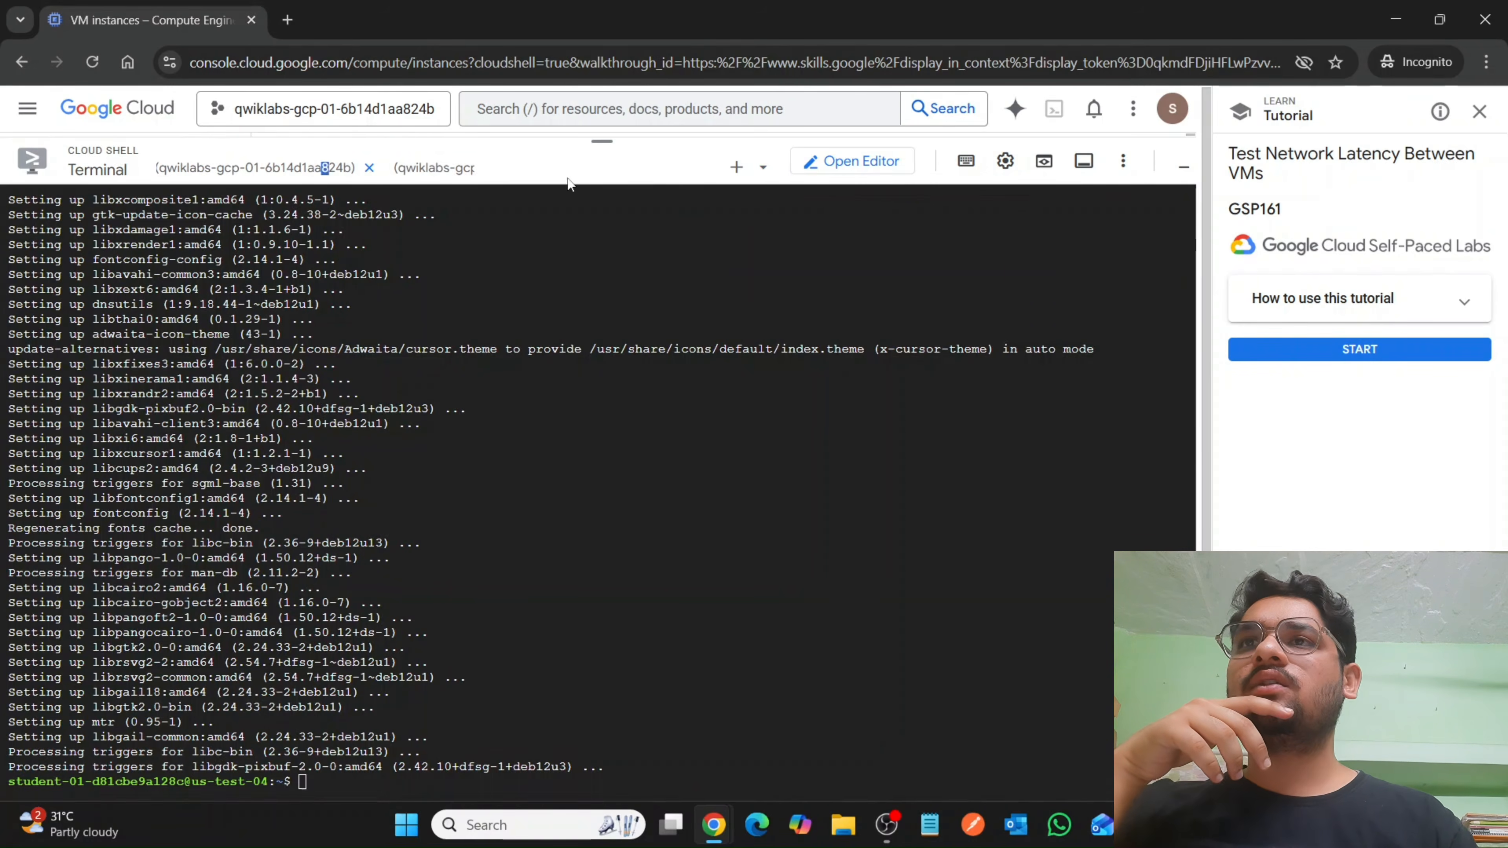
# Leave the tutorial to widen the Cloud Shell terminal, and bring up the us-test-02 session among the open terminal sessions.
pyautogui.click(434, 168)
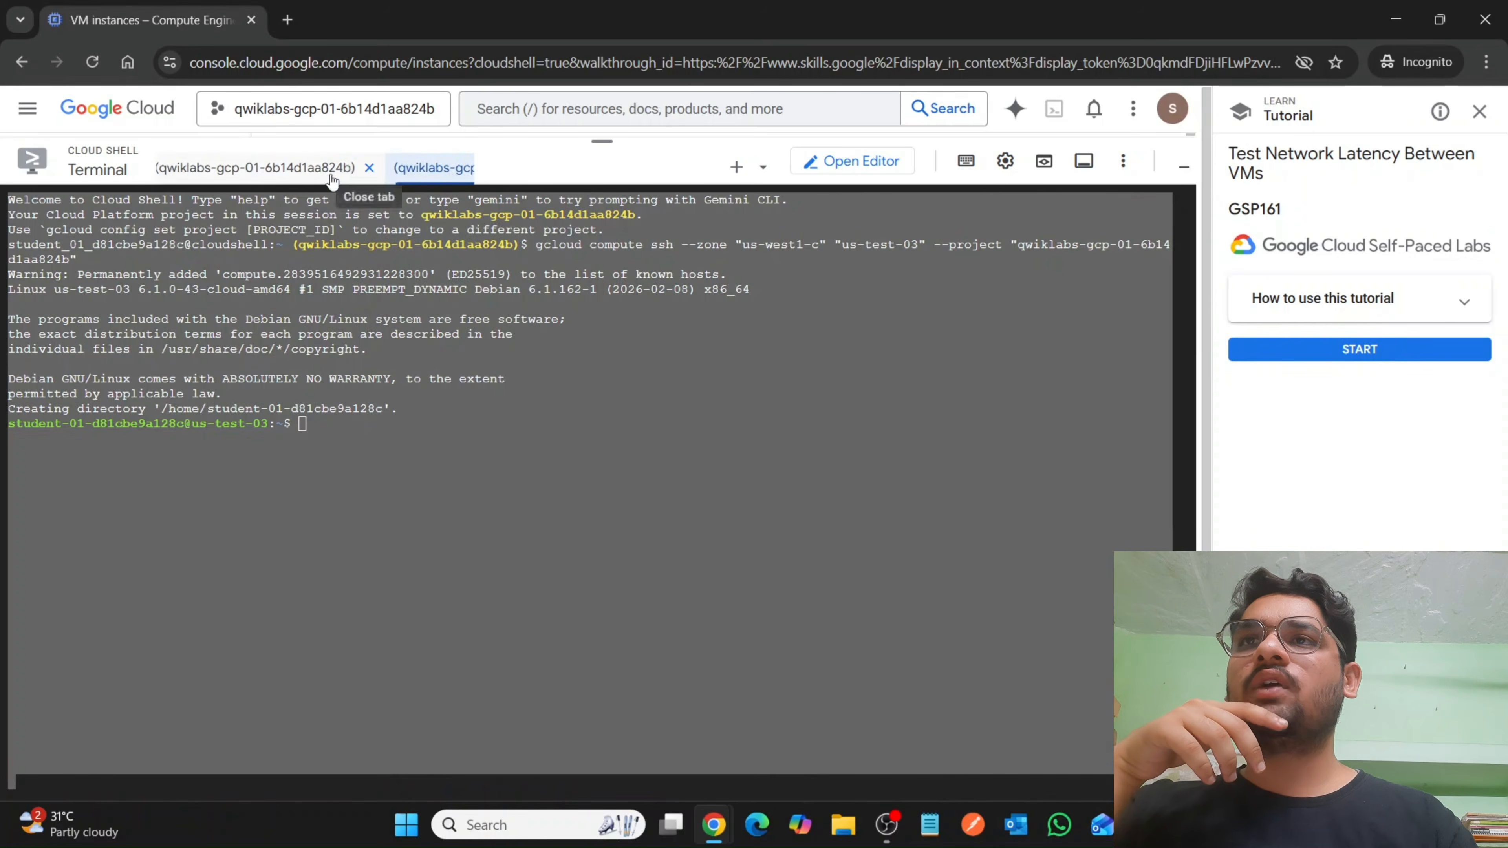
pyautogui.click(256, 171)
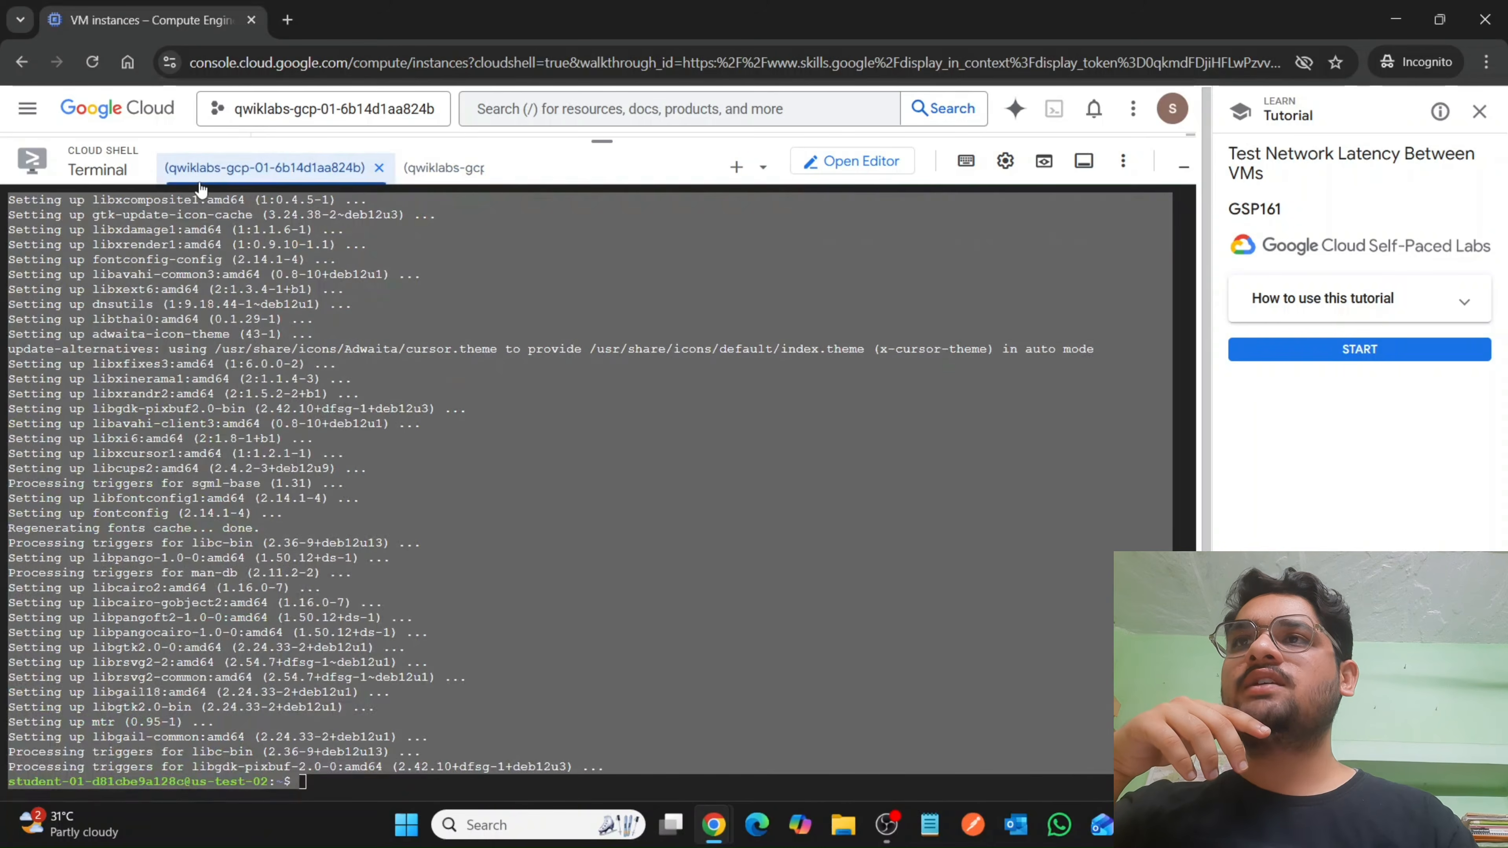
pyautogui.moveTo(177, 183); pyautogui.dragTo(115, 164)
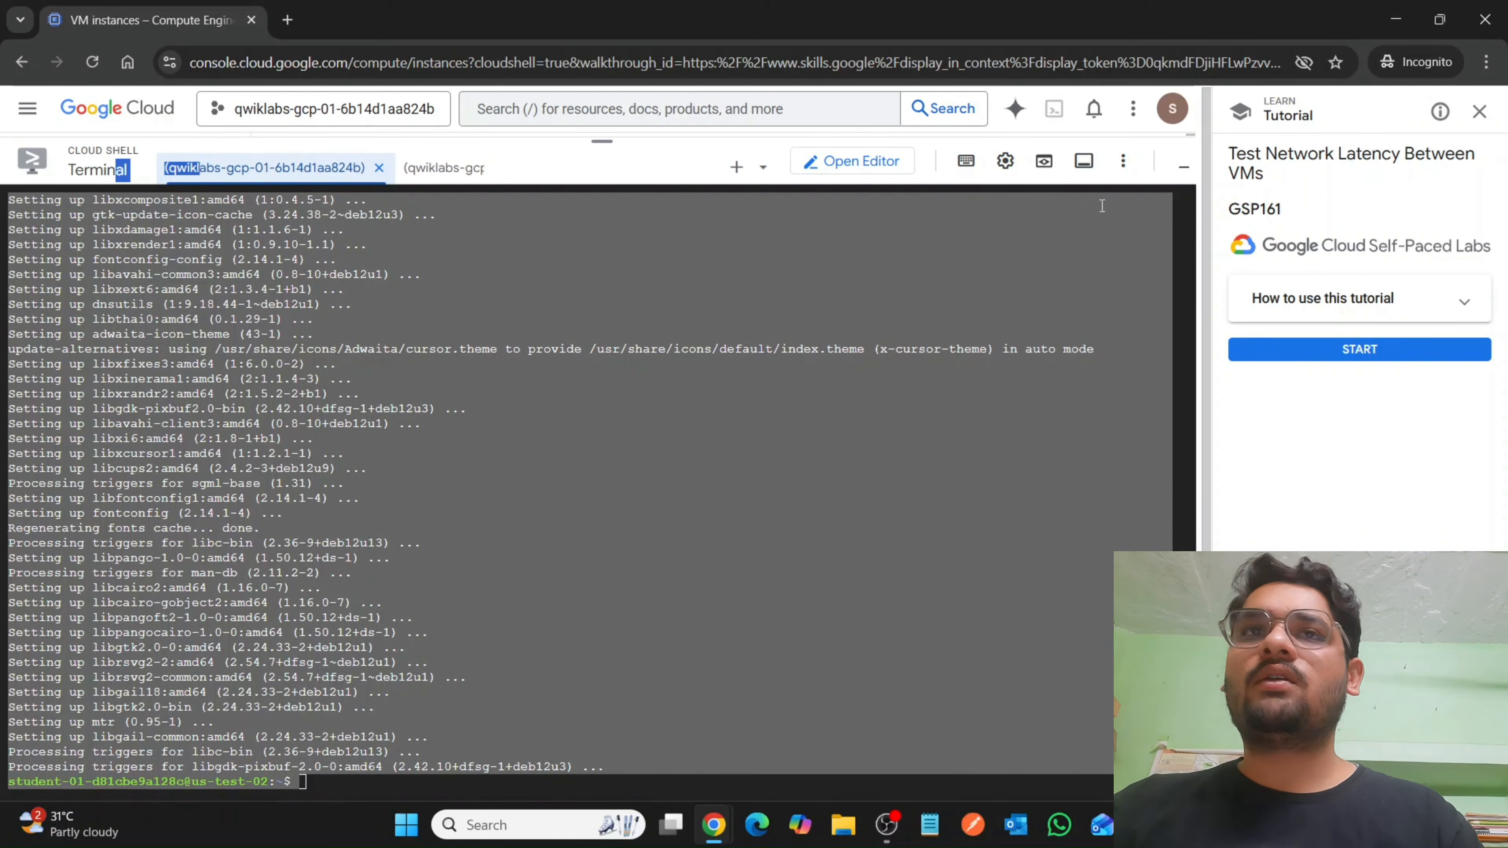
pyautogui.click(1472, 119)
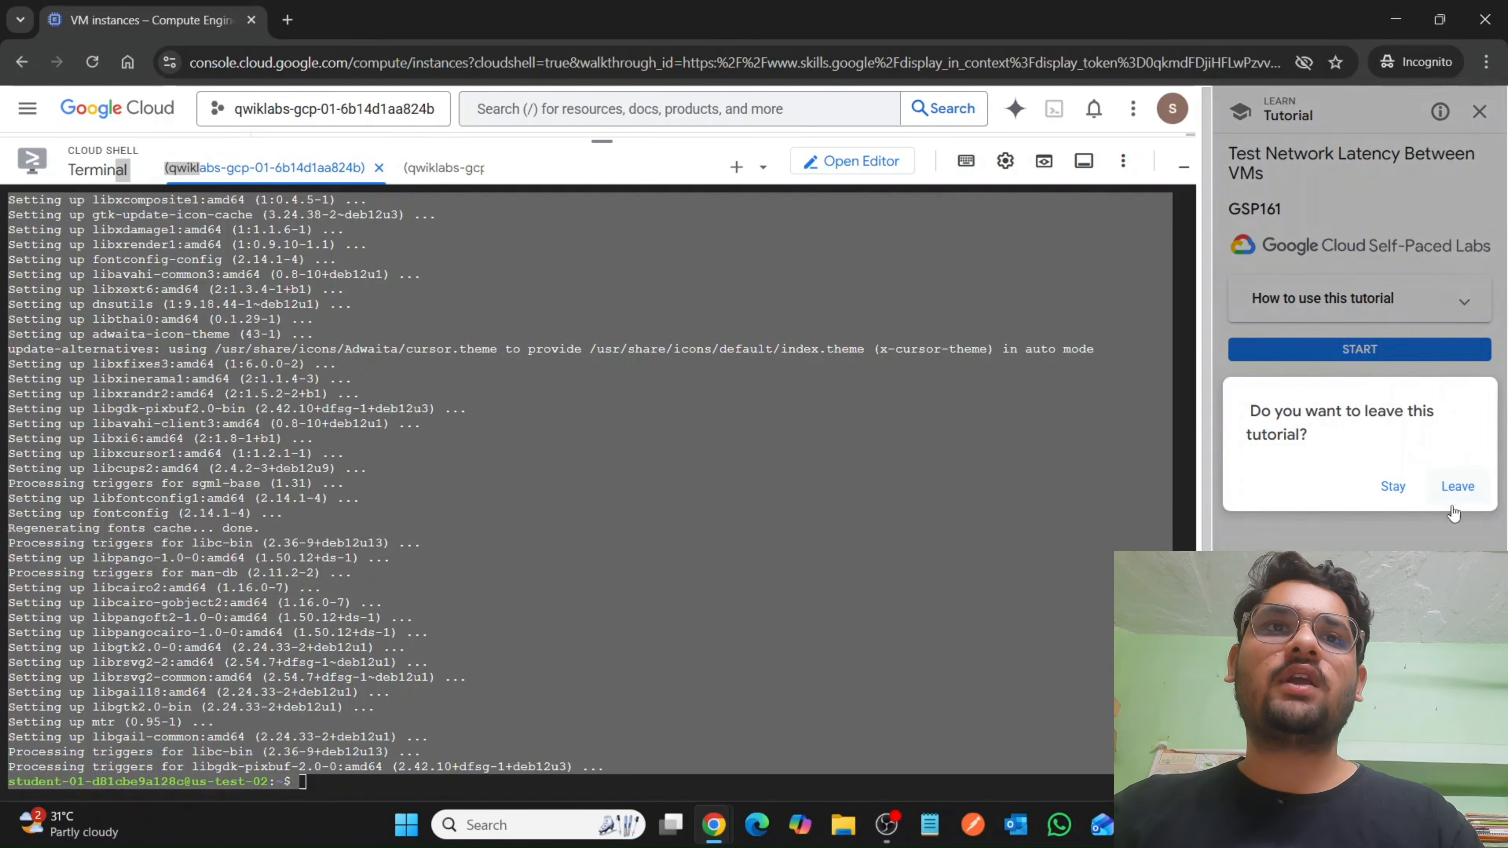
pyautogui.click(1457, 487)
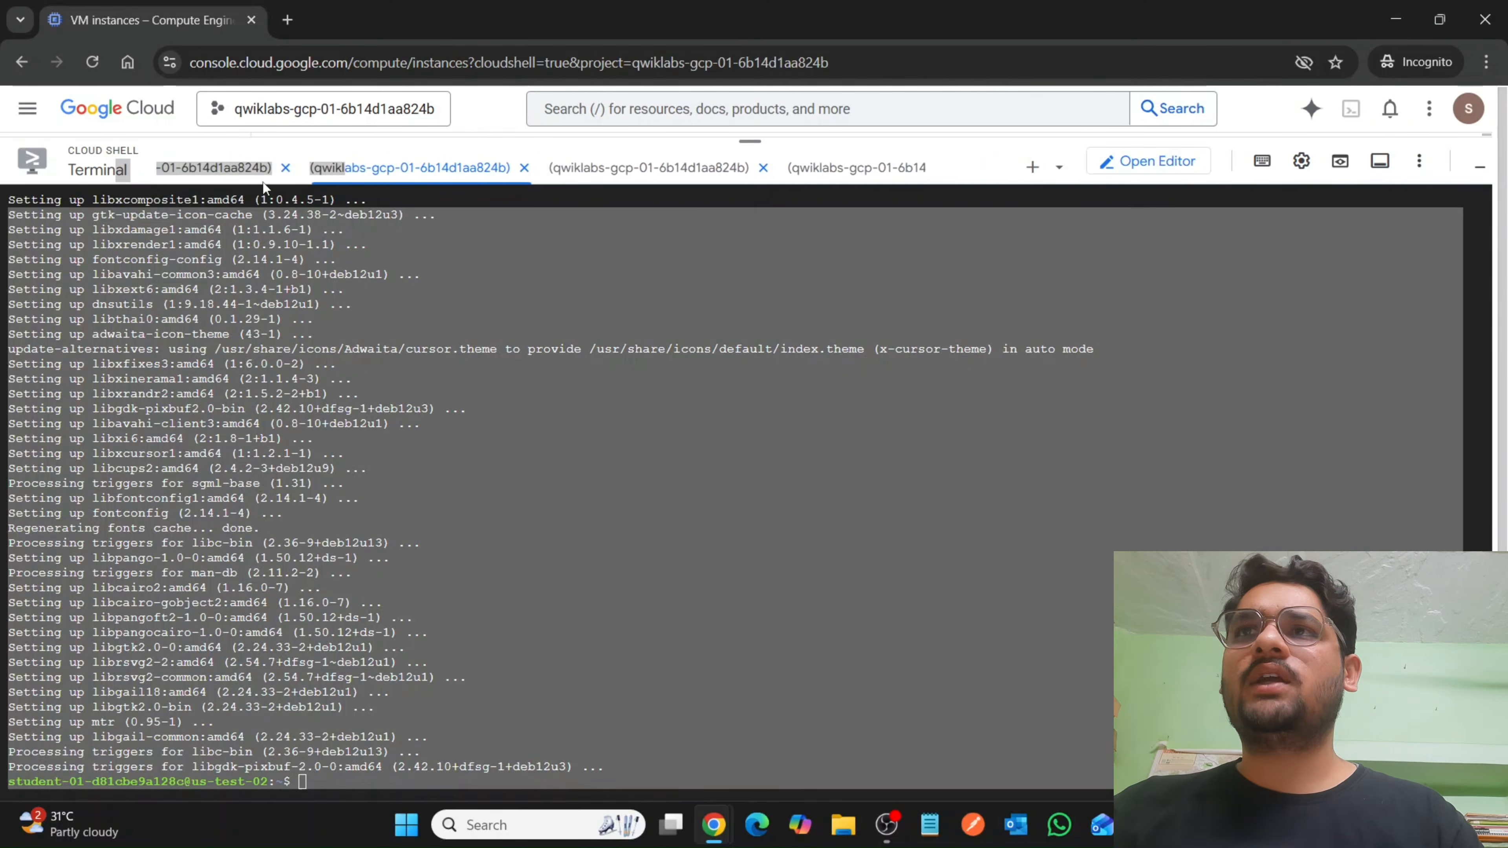
pyautogui.click(222, 172)
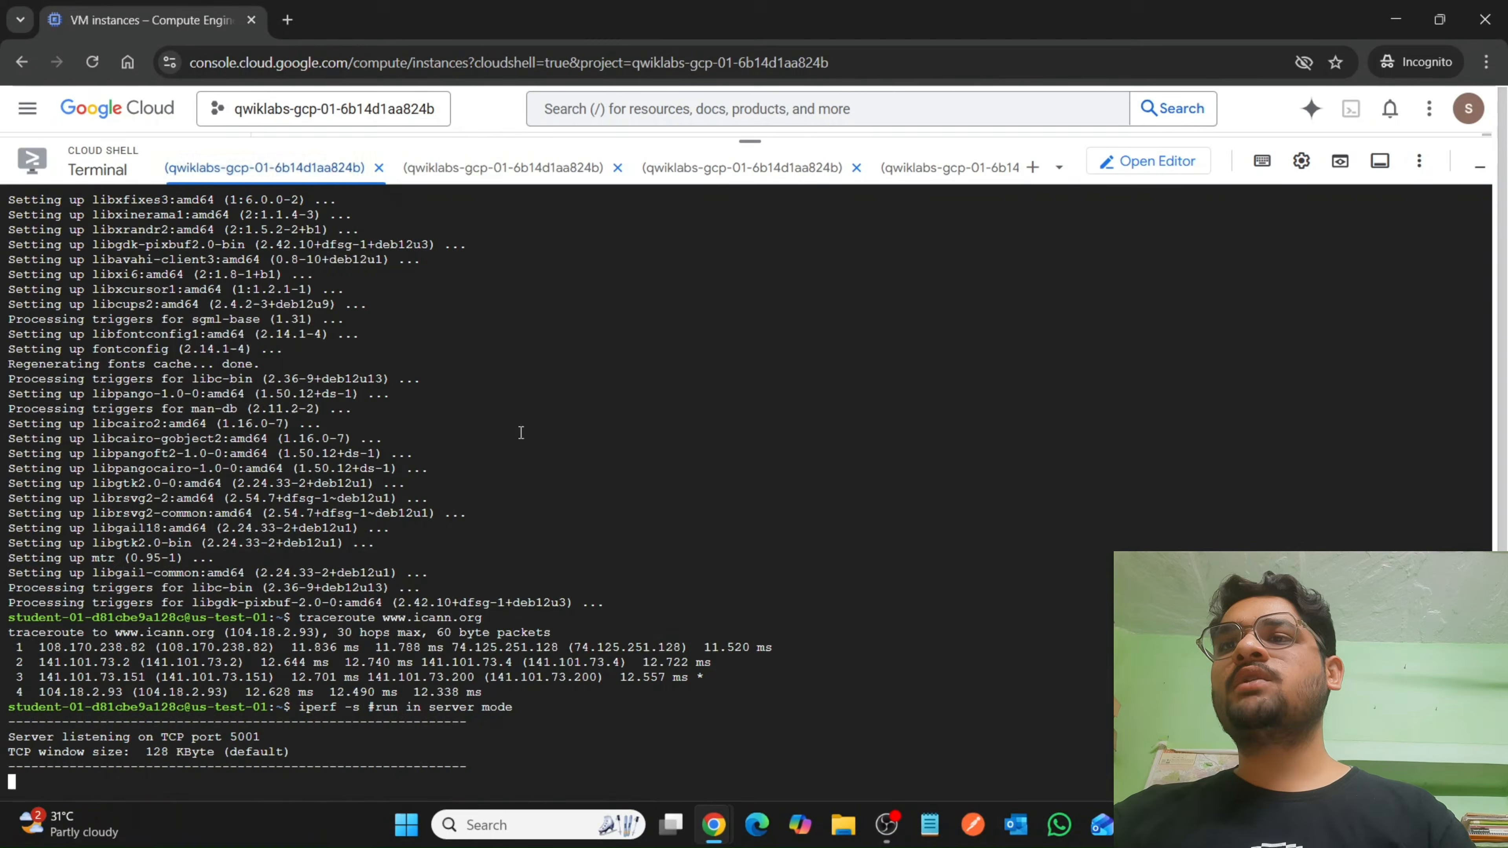
pyautogui.click(468, 170)
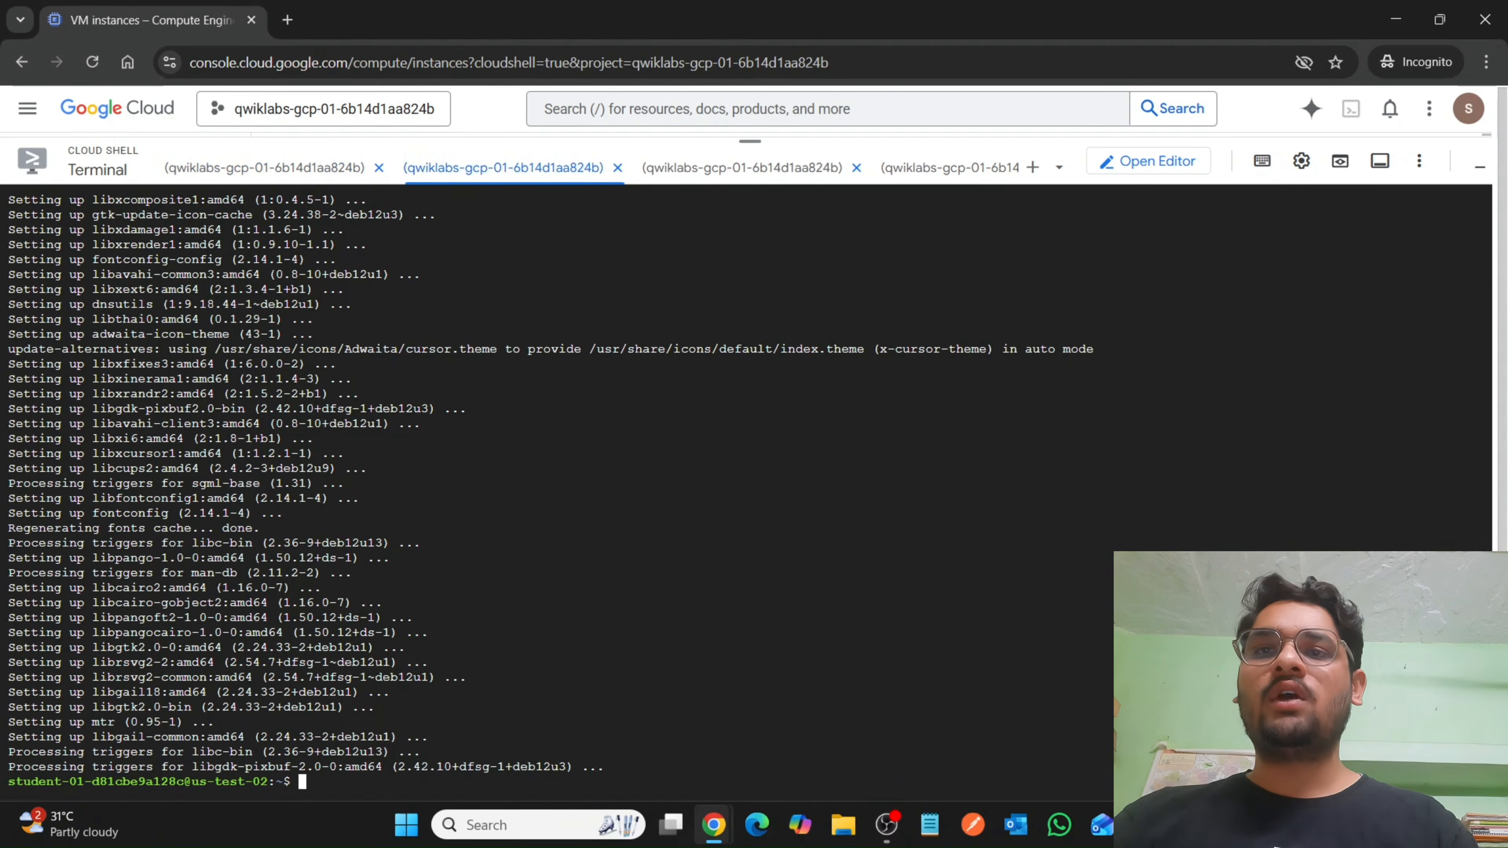
# Copy the iperf -s -u server command from the lab instructions and run it in the us-test-02 session.
pyautogui.moveTo(713, 824)
pyautogui.click(594, 727)
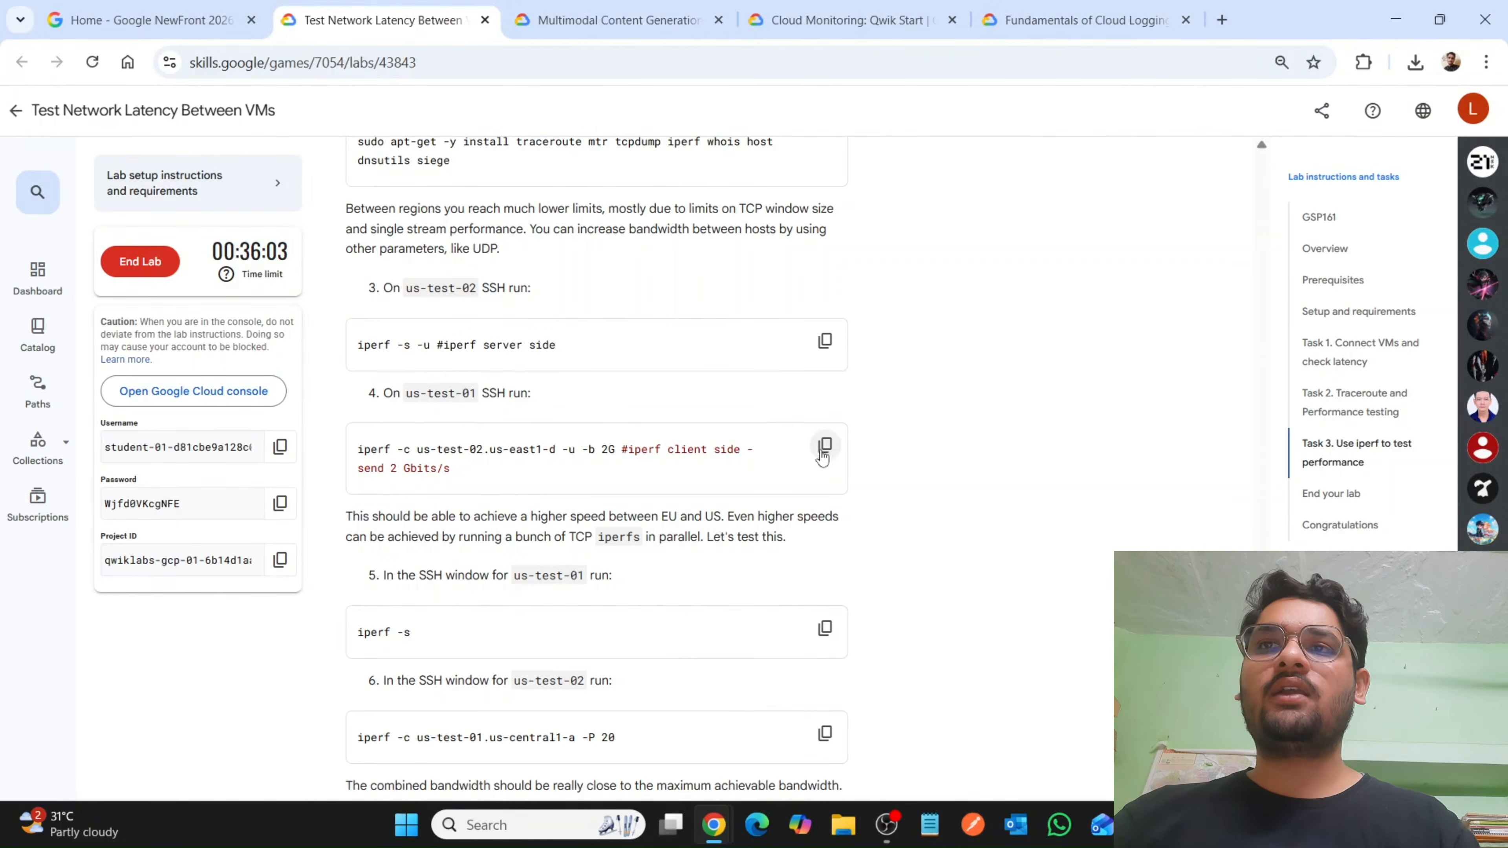
pyautogui.click(825, 343)
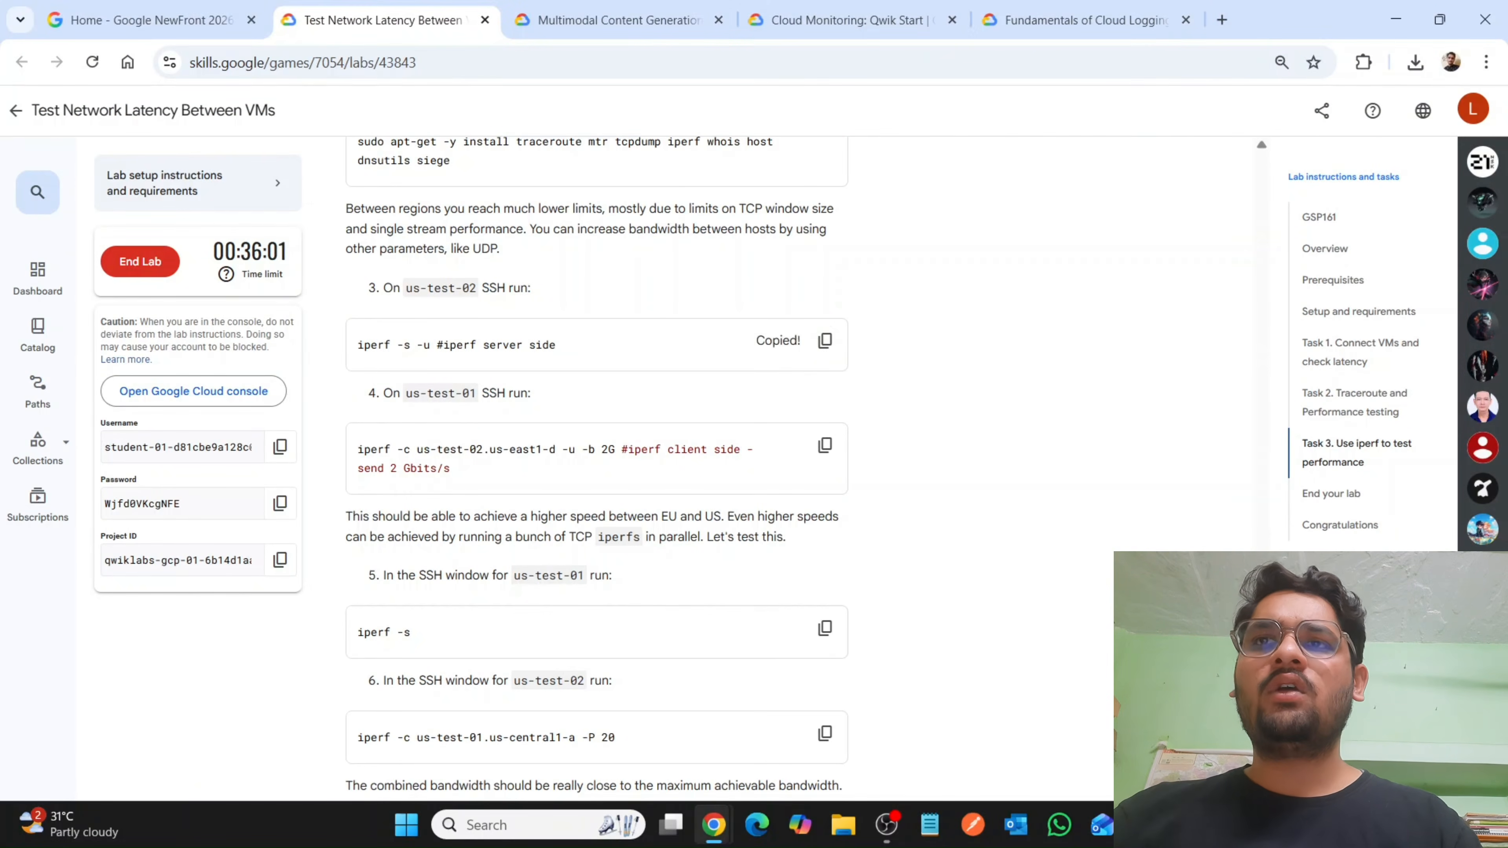
pyautogui.moveTo(714, 825)
pyautogui.click(793, 749)
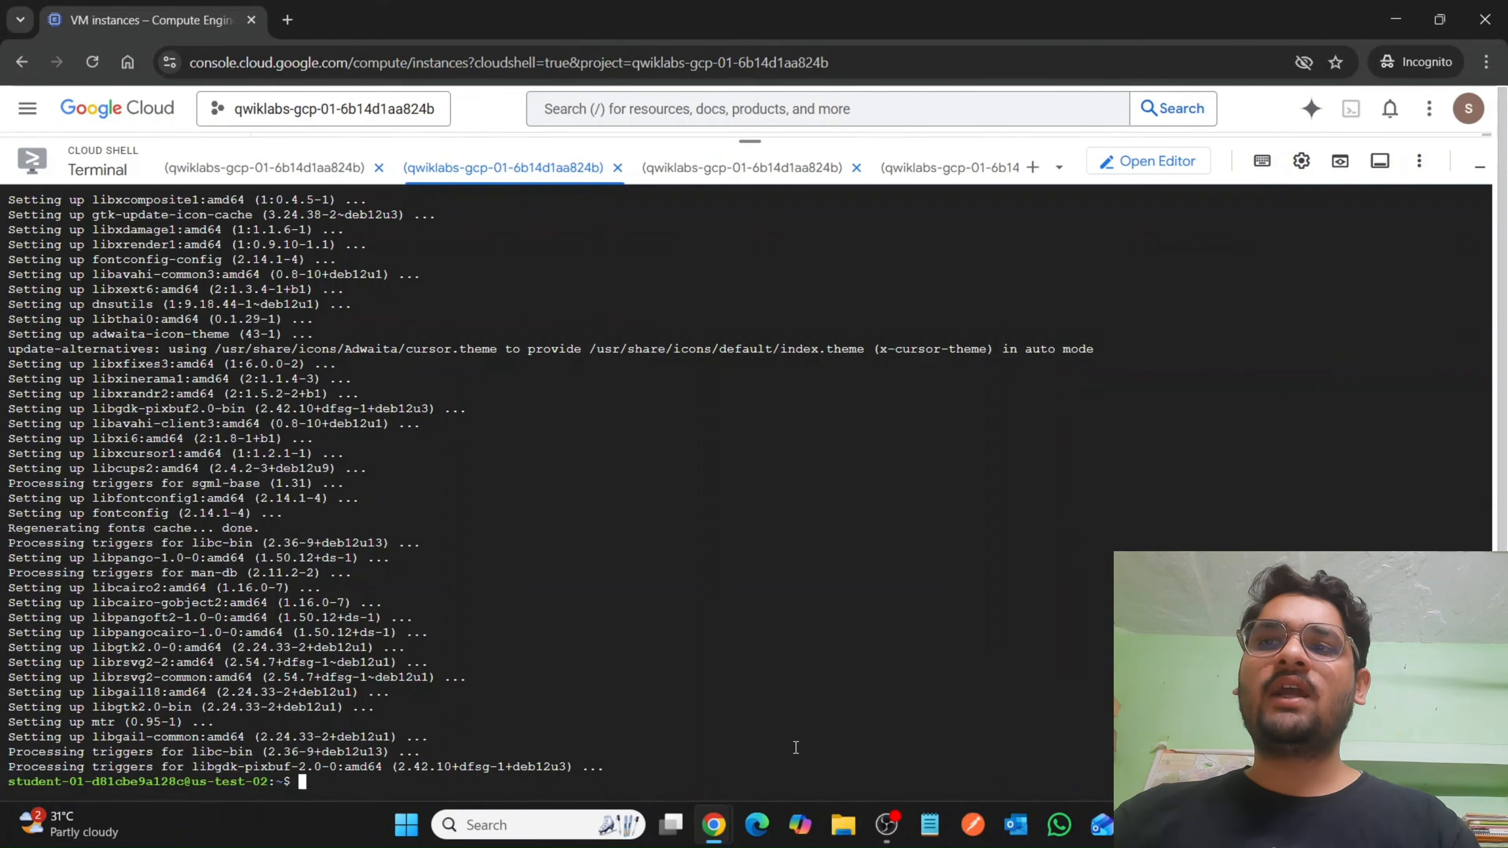
pyautogui.hotkey('ctrl', 'v')
pyautogui.press('Return')
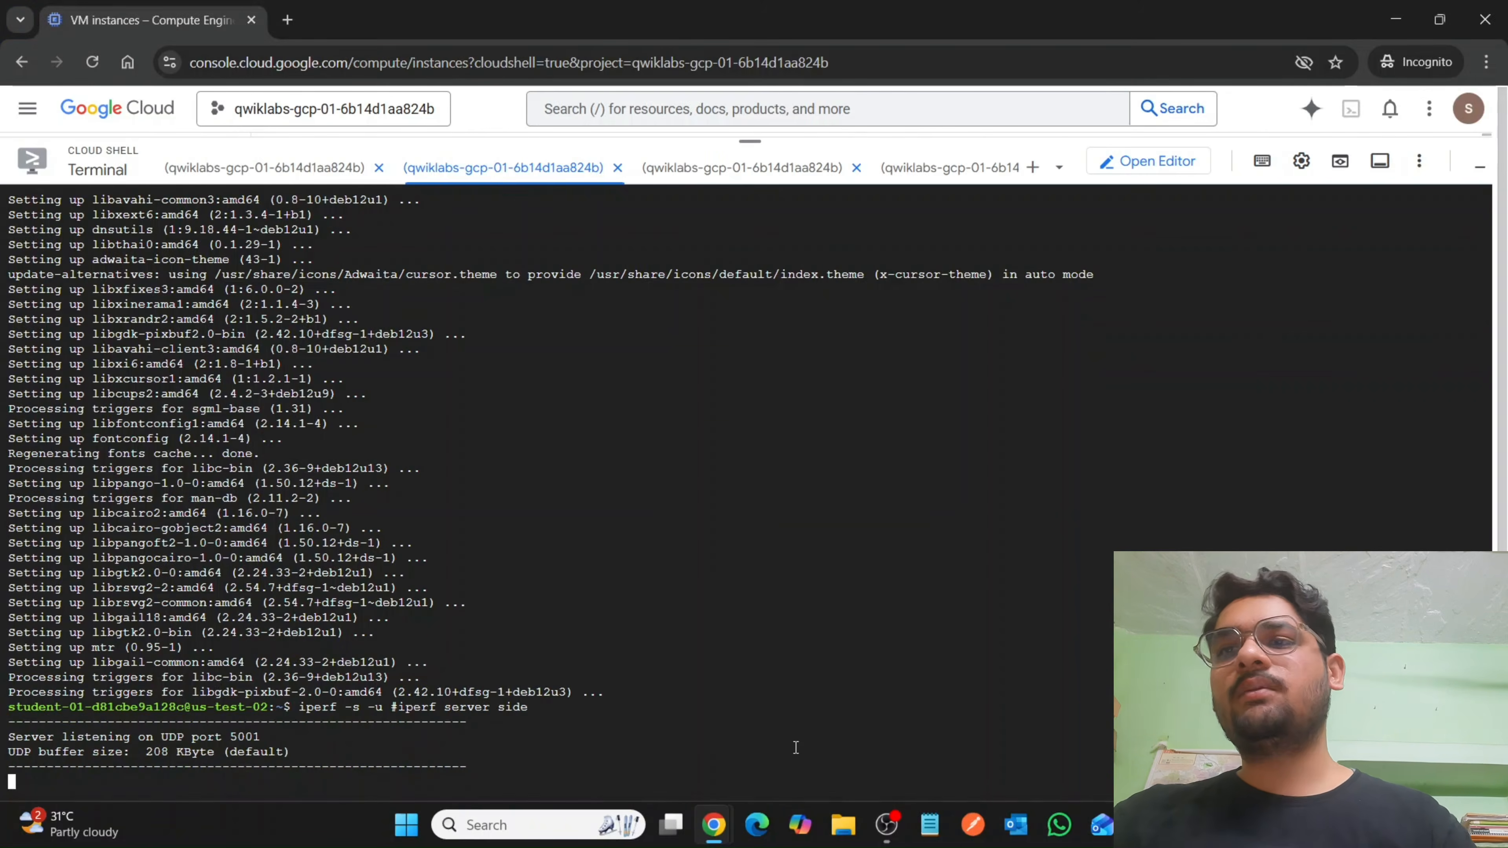
# Stop the iperf server on us-test-01 and run the lab's client command iperf -c us-test-02.us-east1-d -u -b 2G there.
pyautogui.click(287, 168)
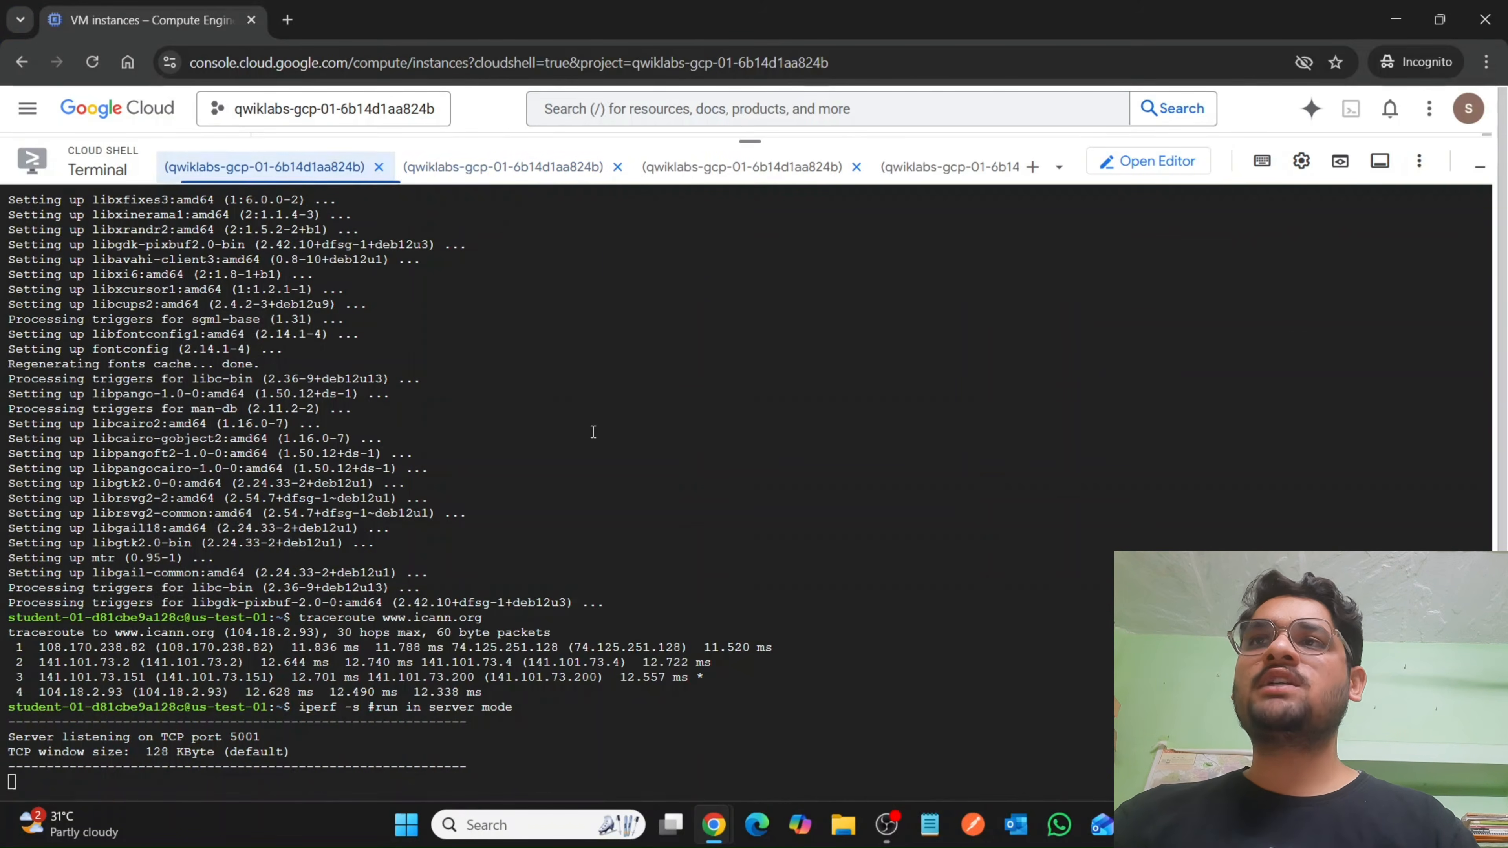
pyautogui.hotkey('ctrl', 'c')
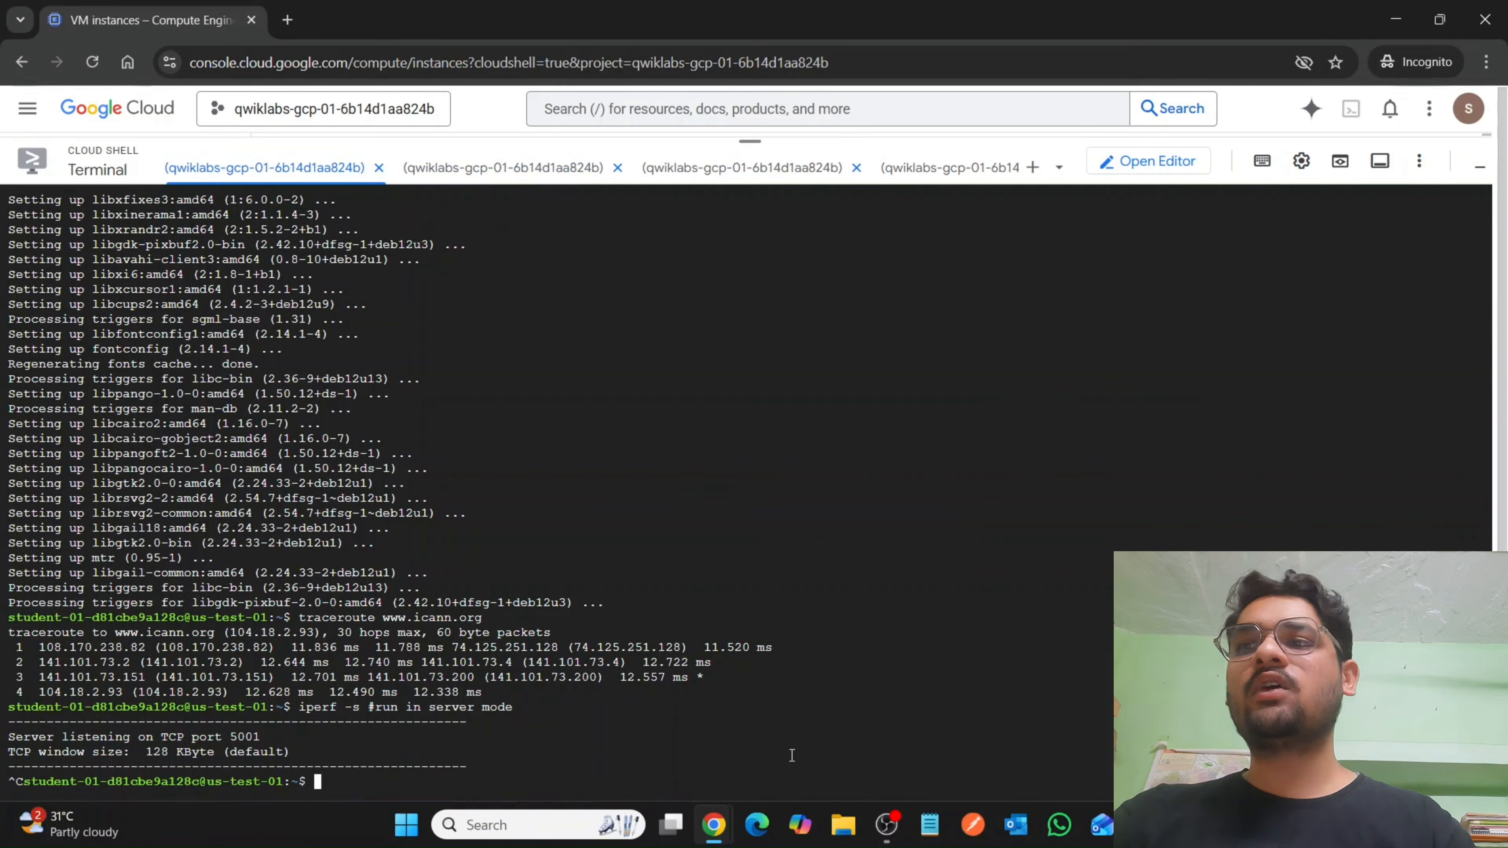
pyautogui.moveTo(712, 826)
pyautogui.click(585, 718)
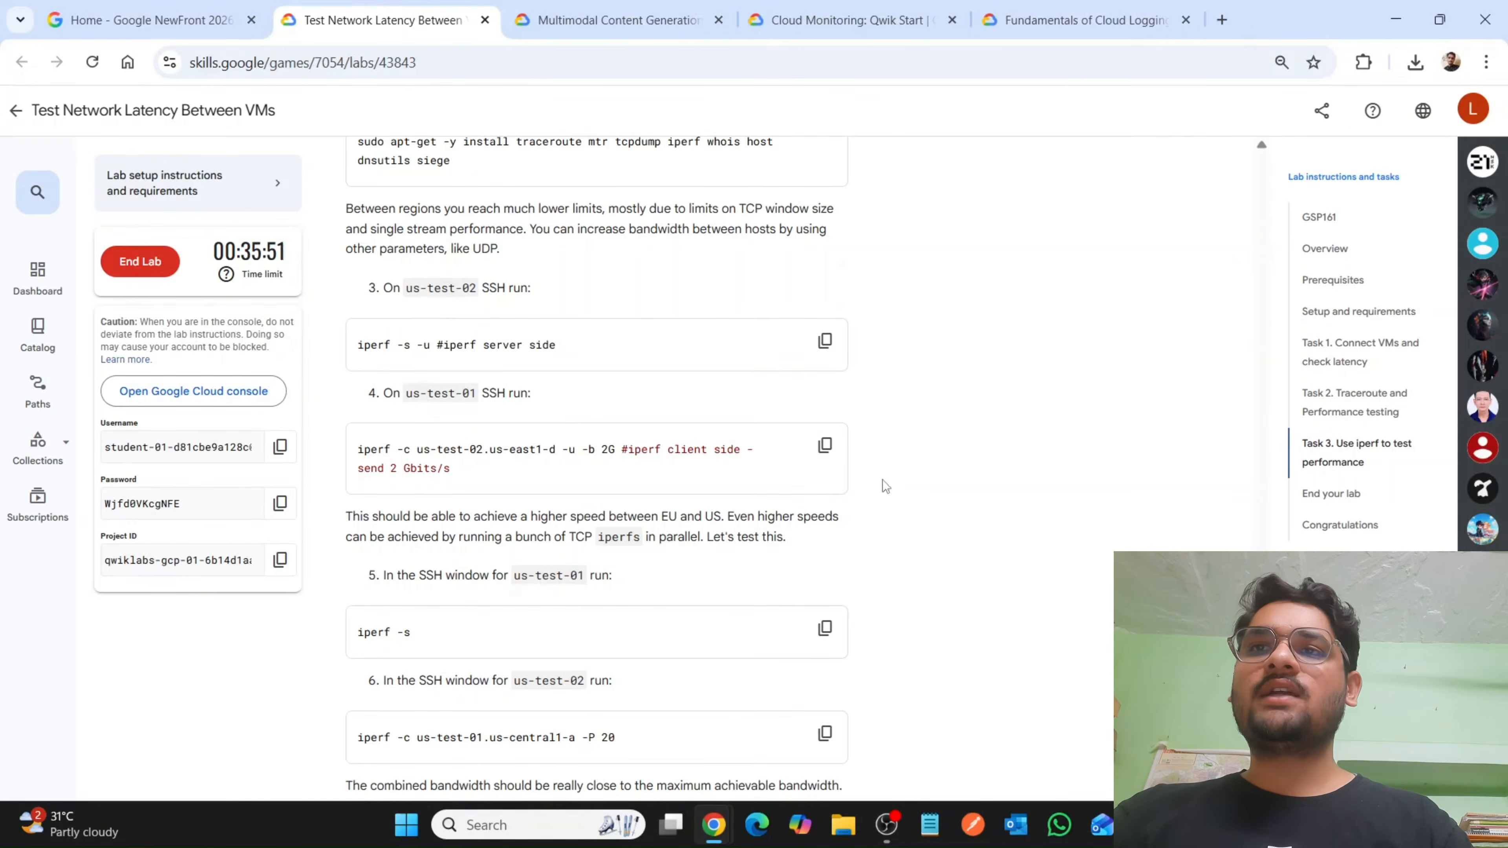
pyautogui.click(825, 445)
pyautogui.moveTo(713, 826)
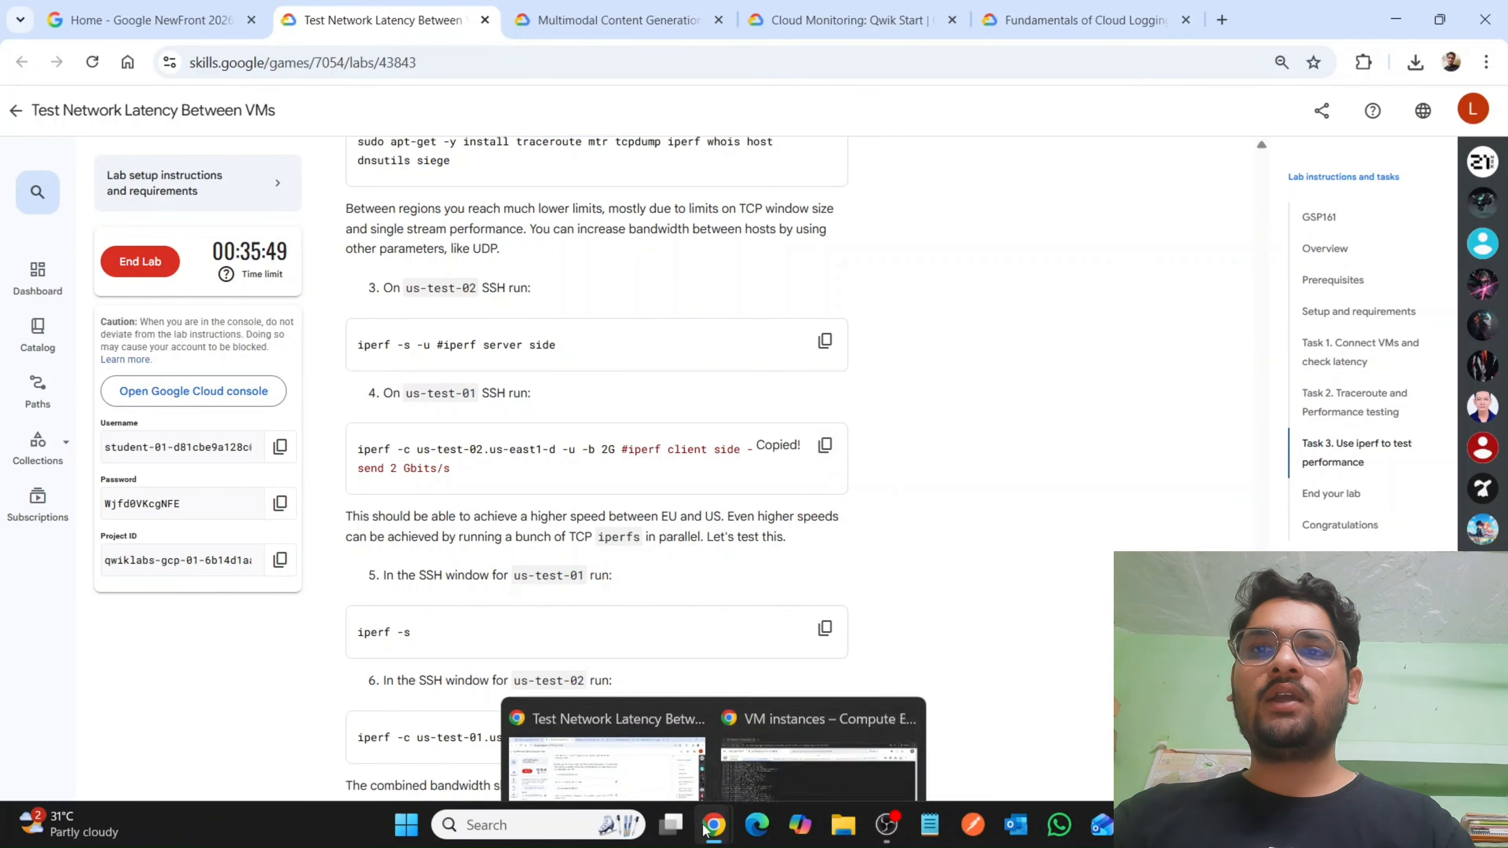
pyautogui.click(767, 715)
pyautogui.hotkey('ctrl', 'v')
pyautogui.press('Return')
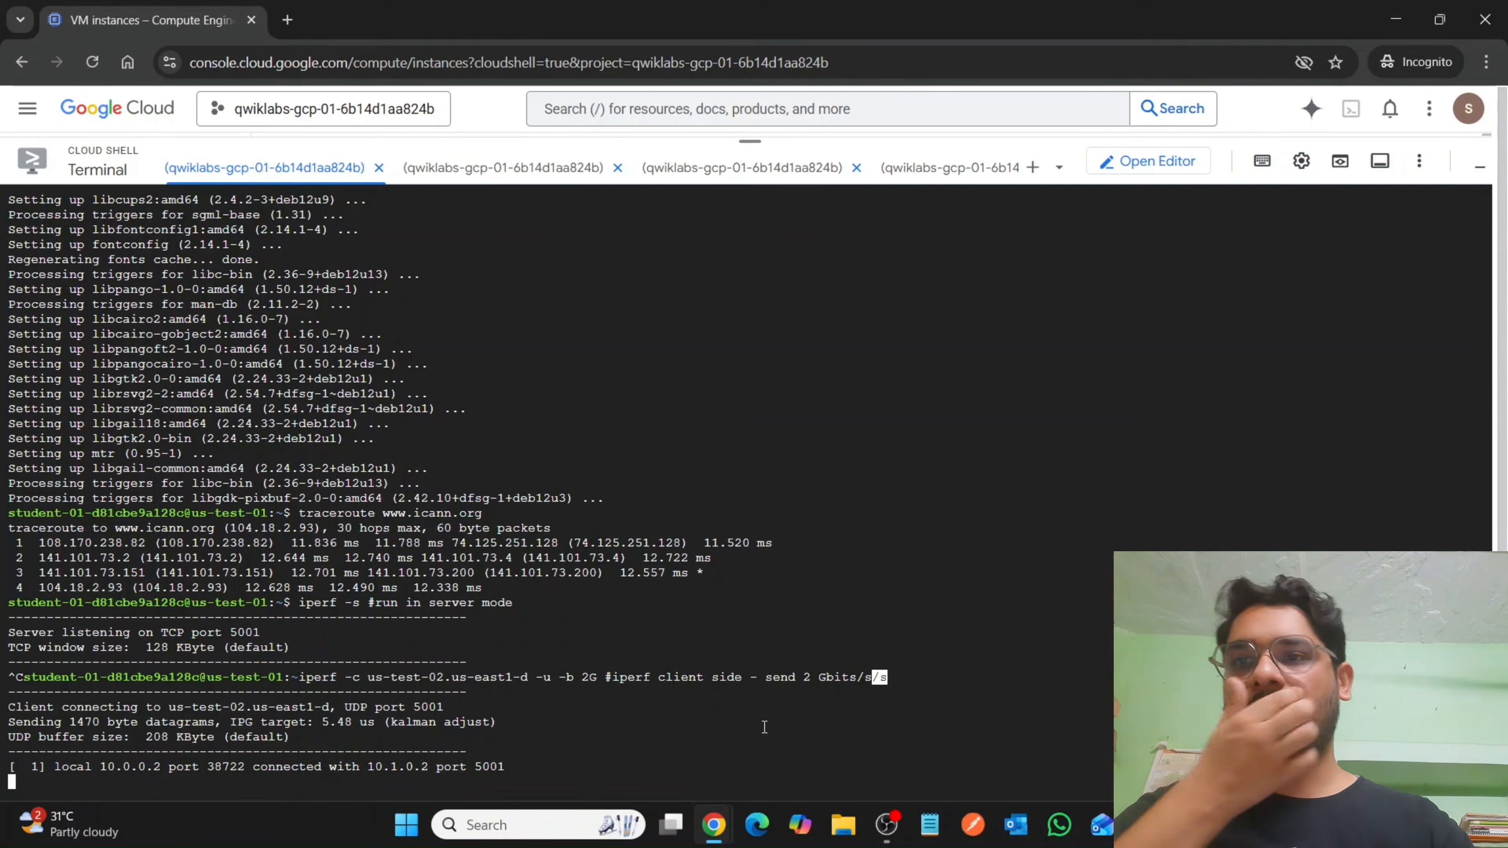
# Copy the step 5 command from the lab instructions and run iperf -s on us-test-01 once its UDP test has finished.
pyautogui.moveTo(713, 826)
pyautogui.click(620, 745)
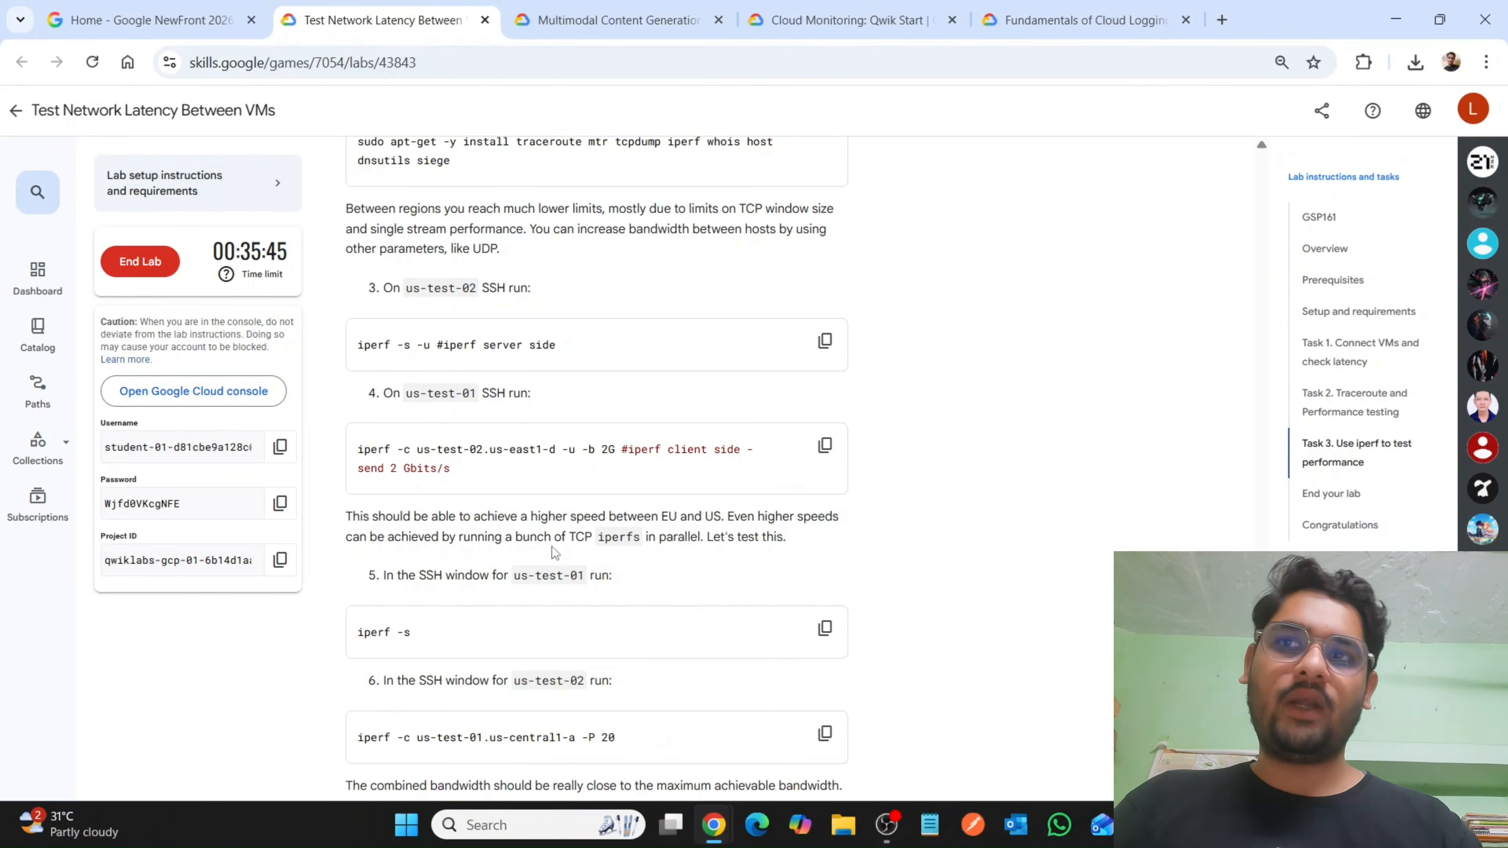
pyautogui.scroll(-3, 586, 526)
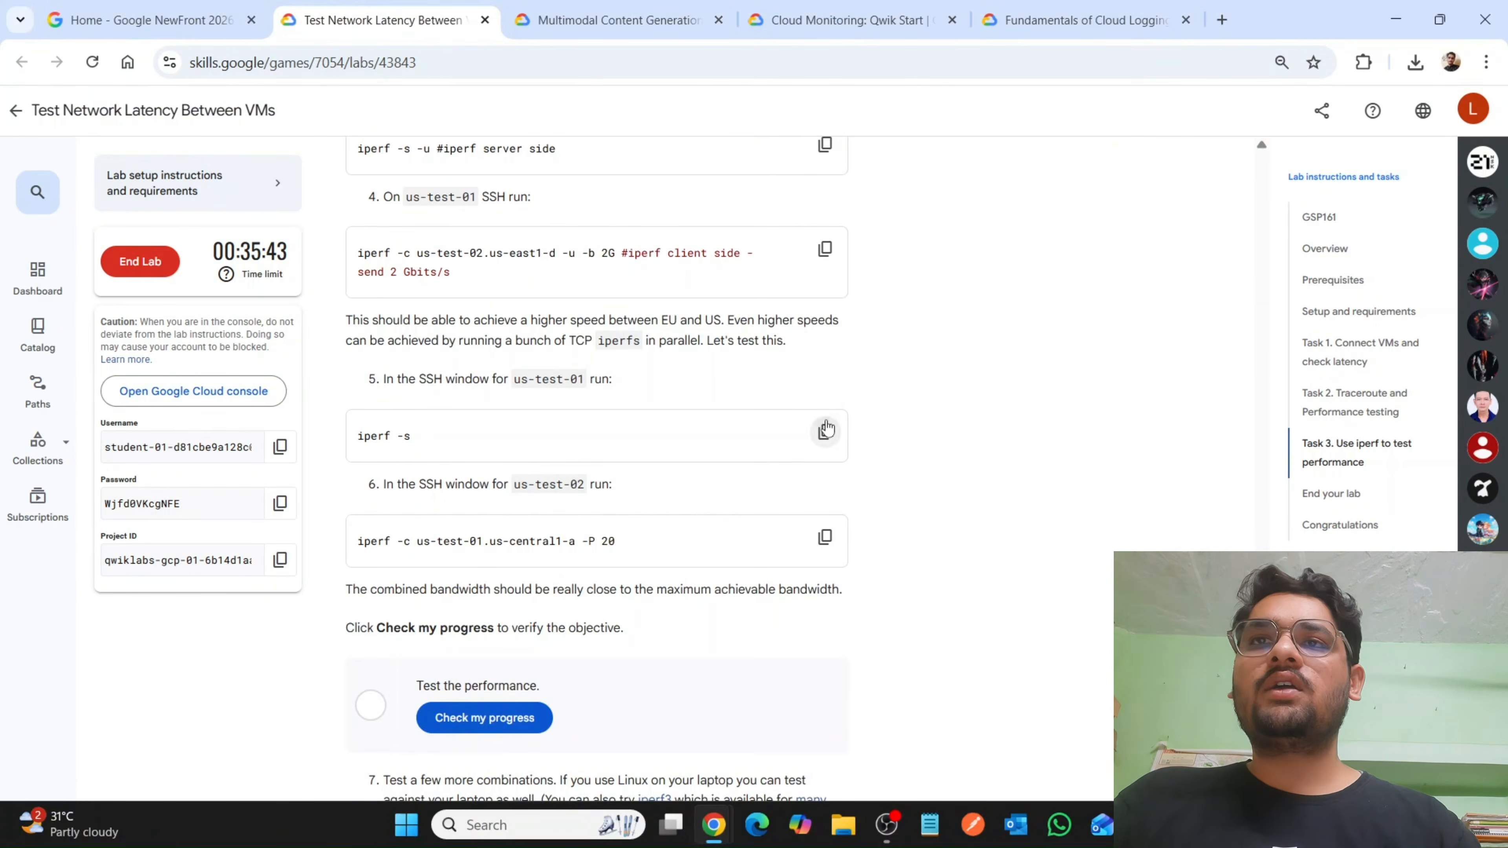
pyautogui.click(825, 432)
pyautogui.moveTo(715, 829)
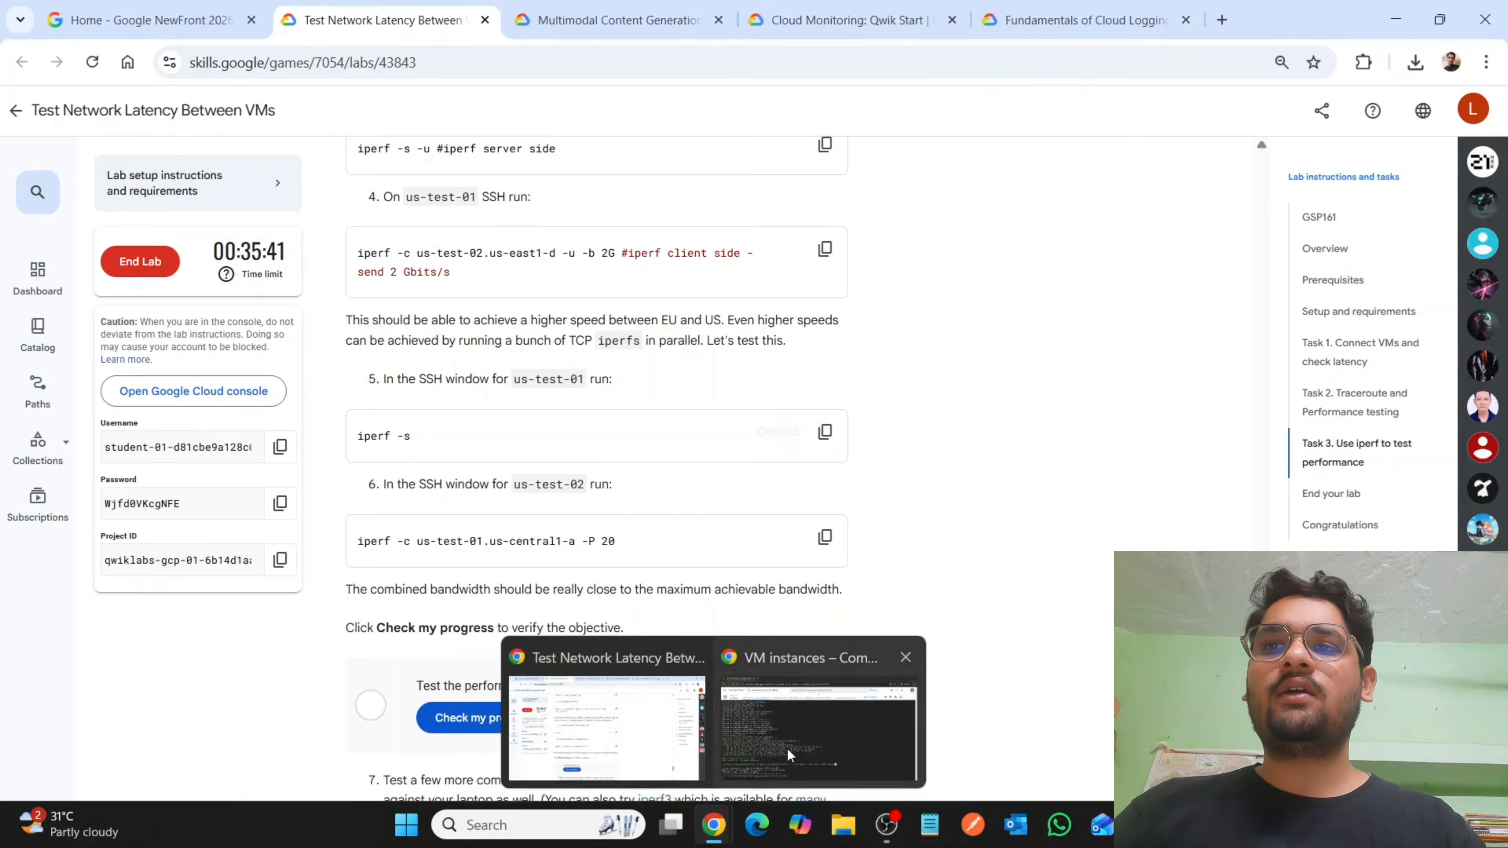
pyautogui.click(789, 747)
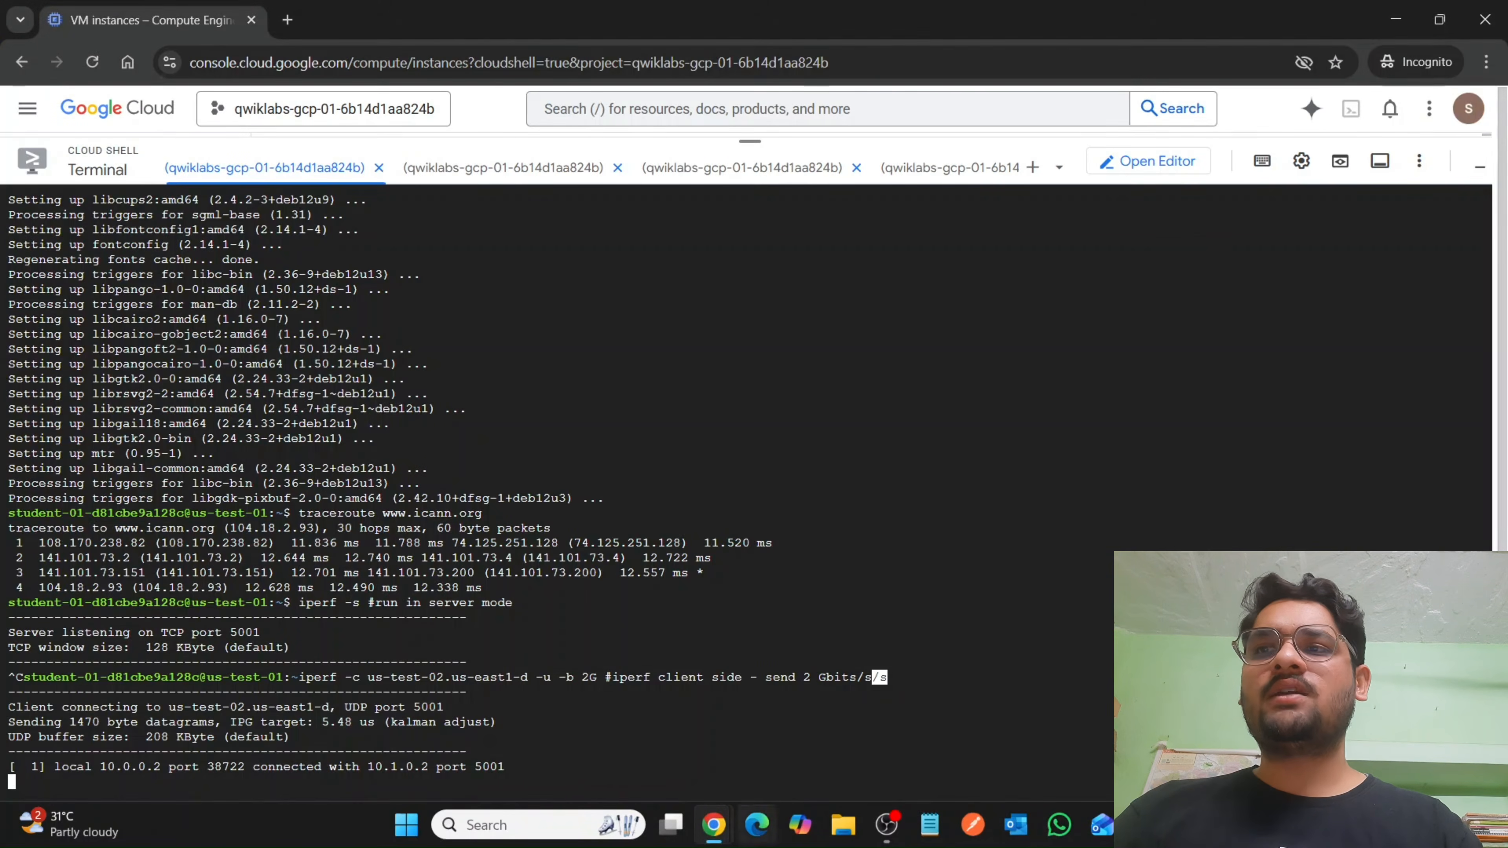
pyautogui.moveTo(728, 834)
pyautogui.click(636, 724)
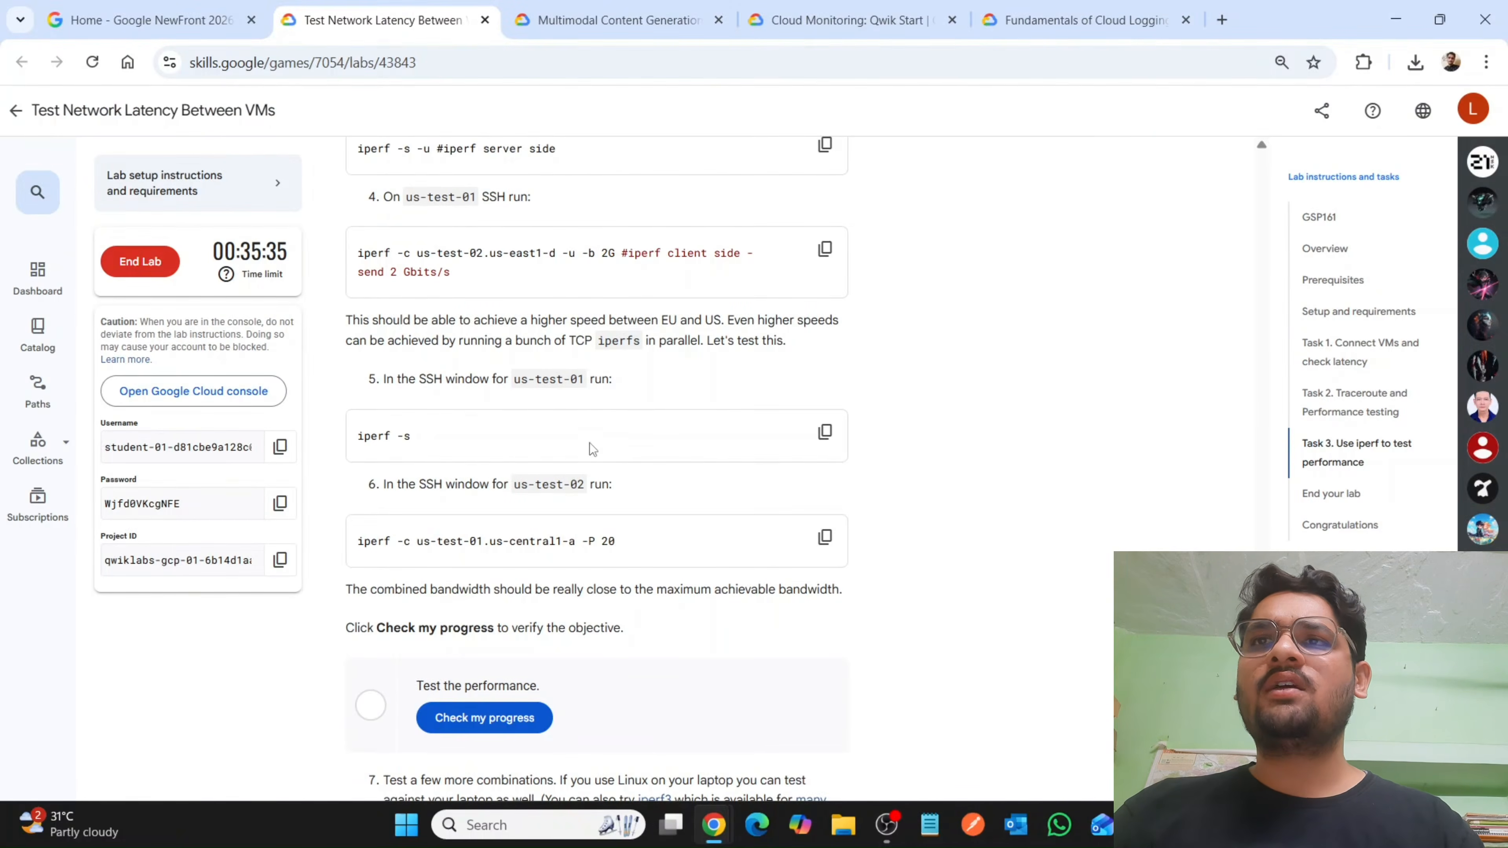
pyautogui.moveTo(714, 829)
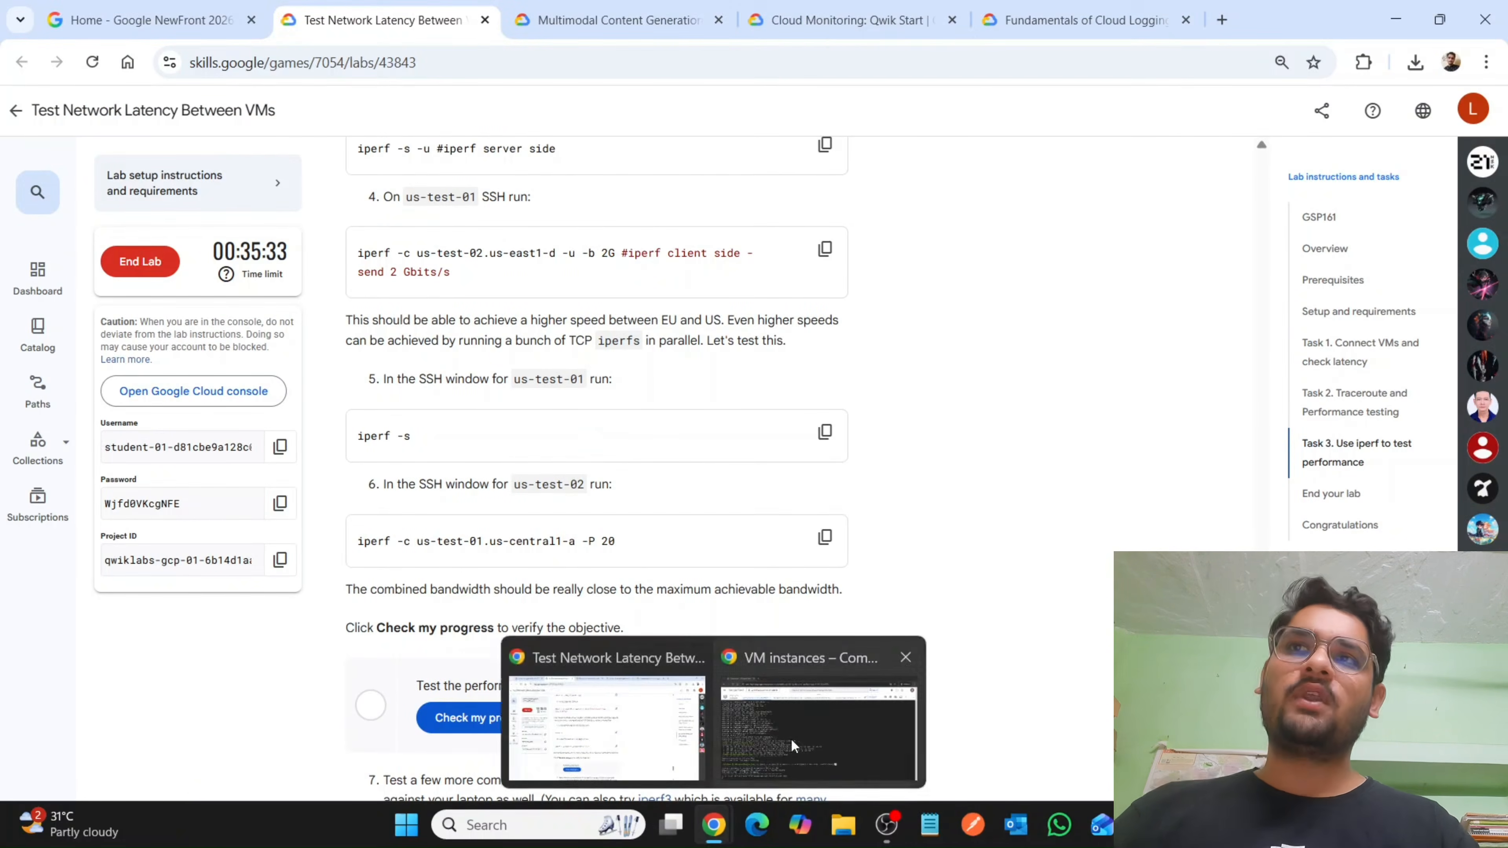
pyautogui.click(791, 738)
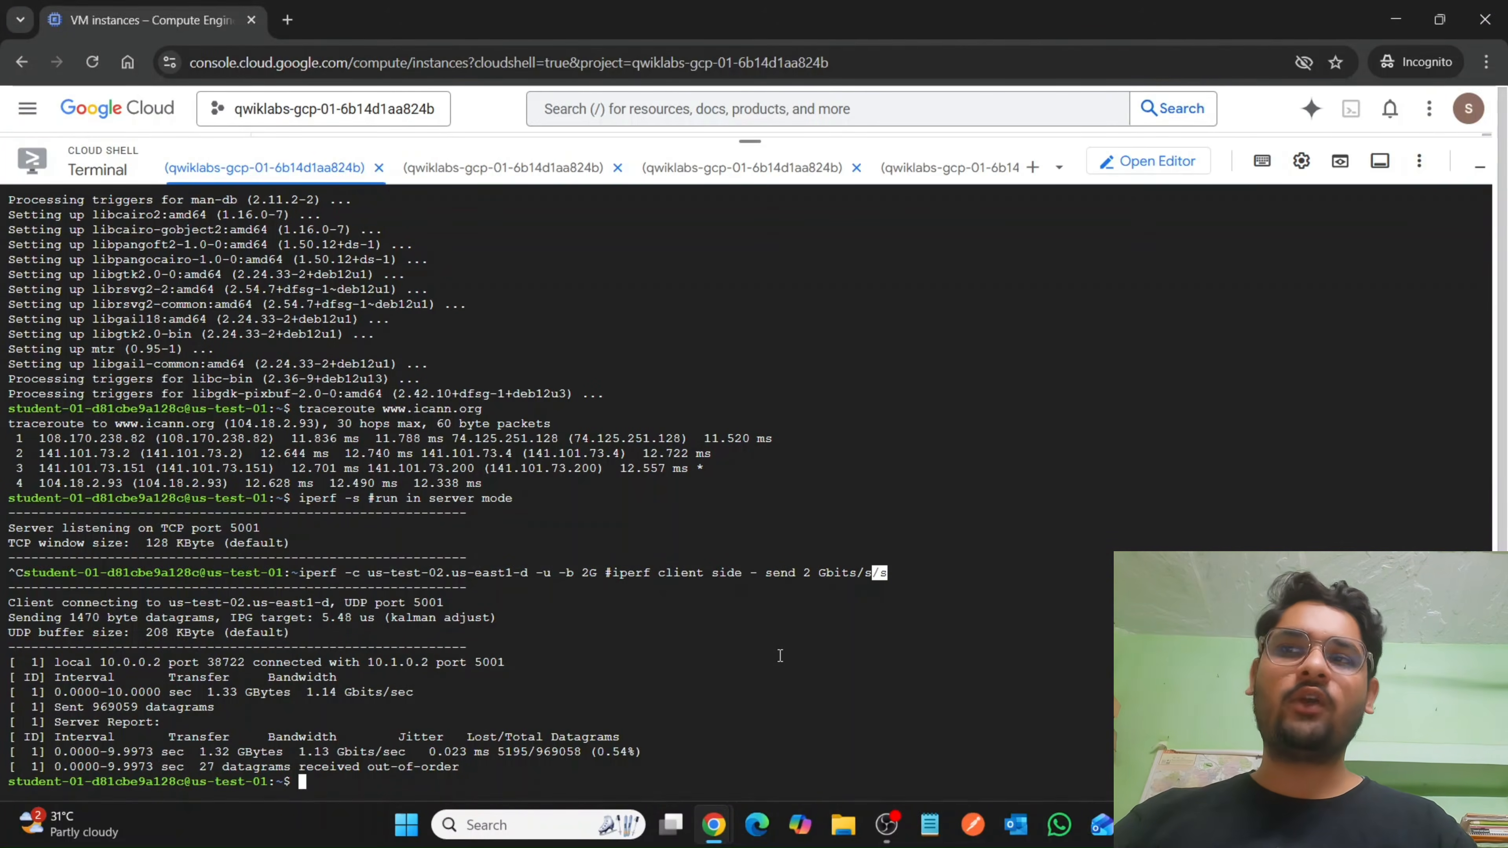
pyautogui.write('iperf -s')
pyautogui.press('Return')
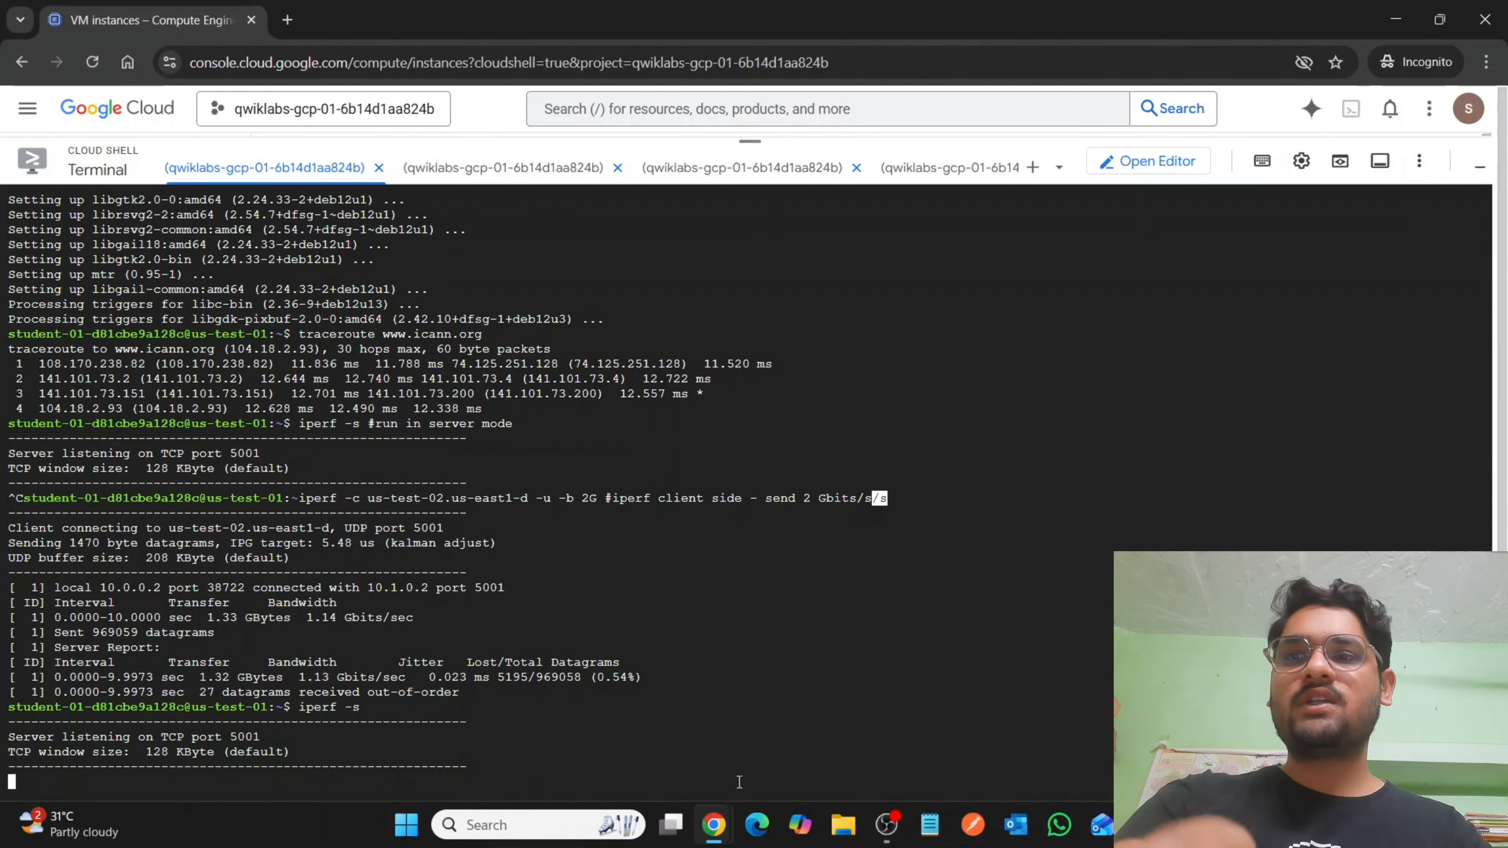
# Stop the UDP server on us-test-02 and run the lab's parallel client command iperf -c us-test-01.us-central1-a -P 20 there.
pyautogui.moveTo(713, 827)
pyautogui.click(614, 744)
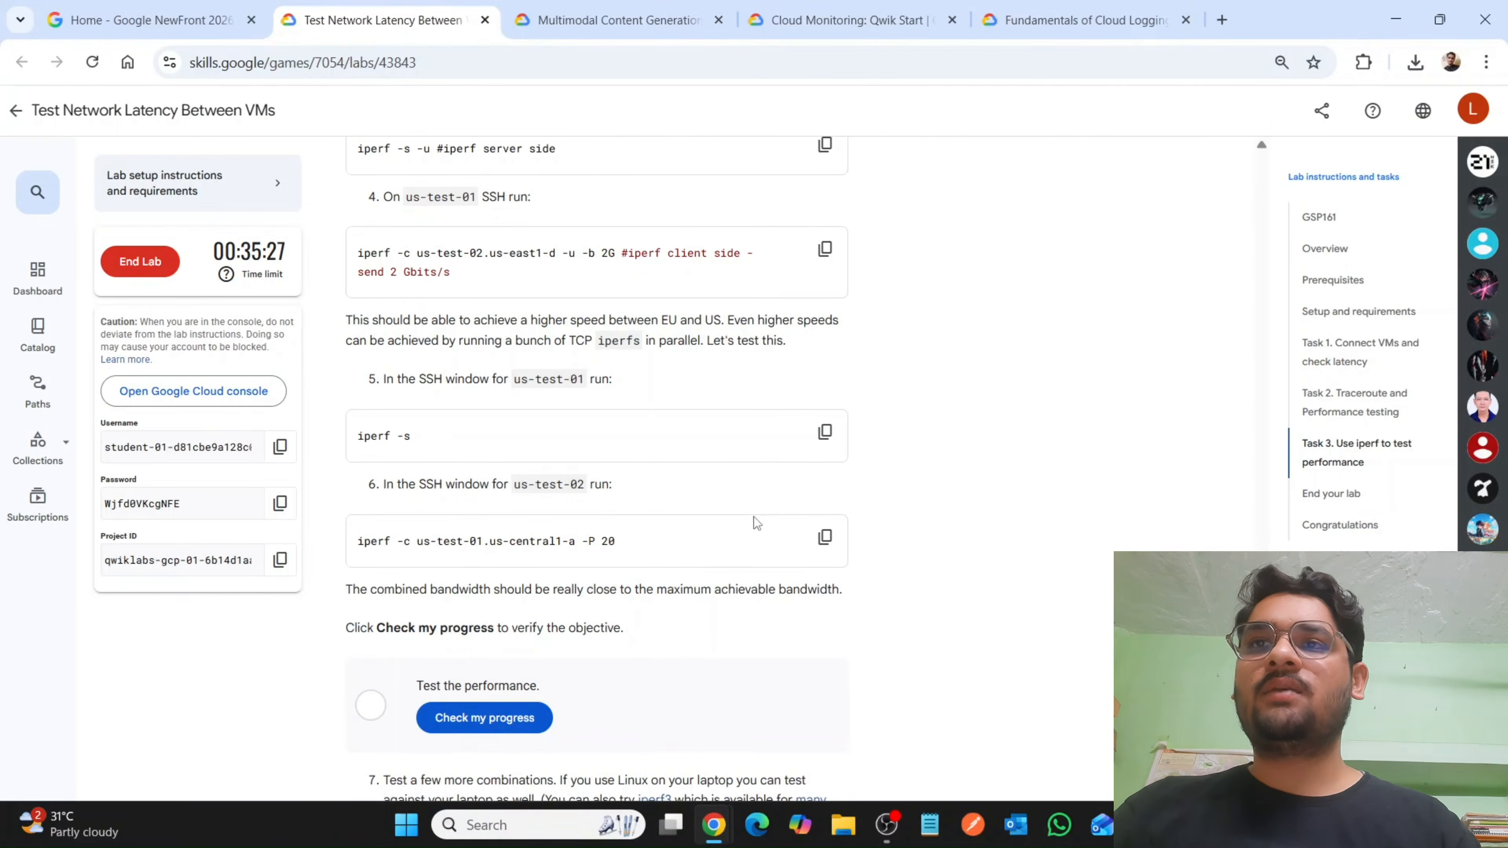
pyautogui.click(825, 538)
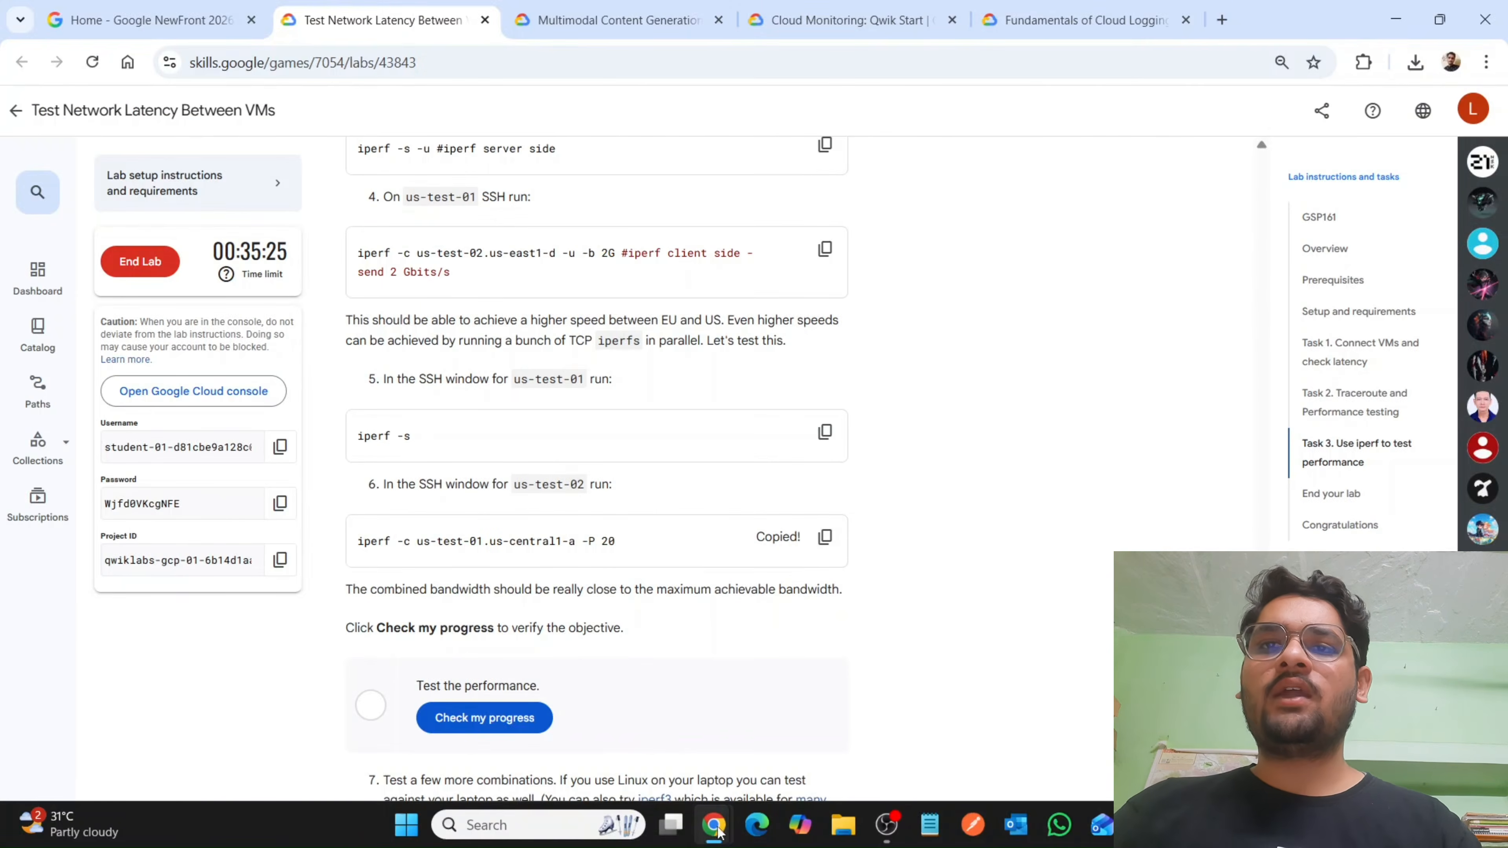
pyautogui.moveTo(718, 831)
pyautogui.click(991, 736)
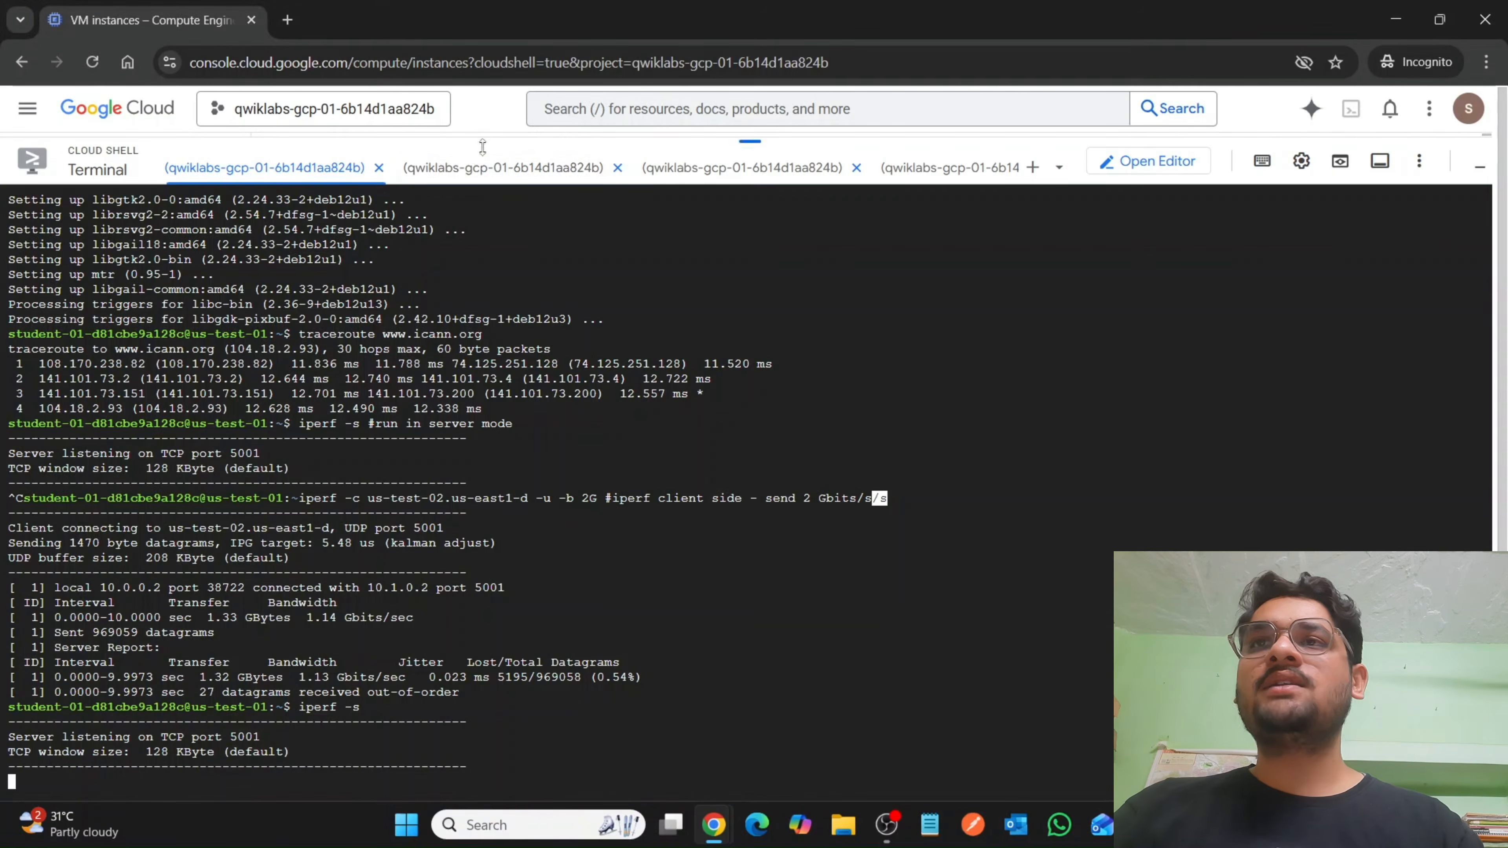
pyautogui.click(493, 168)
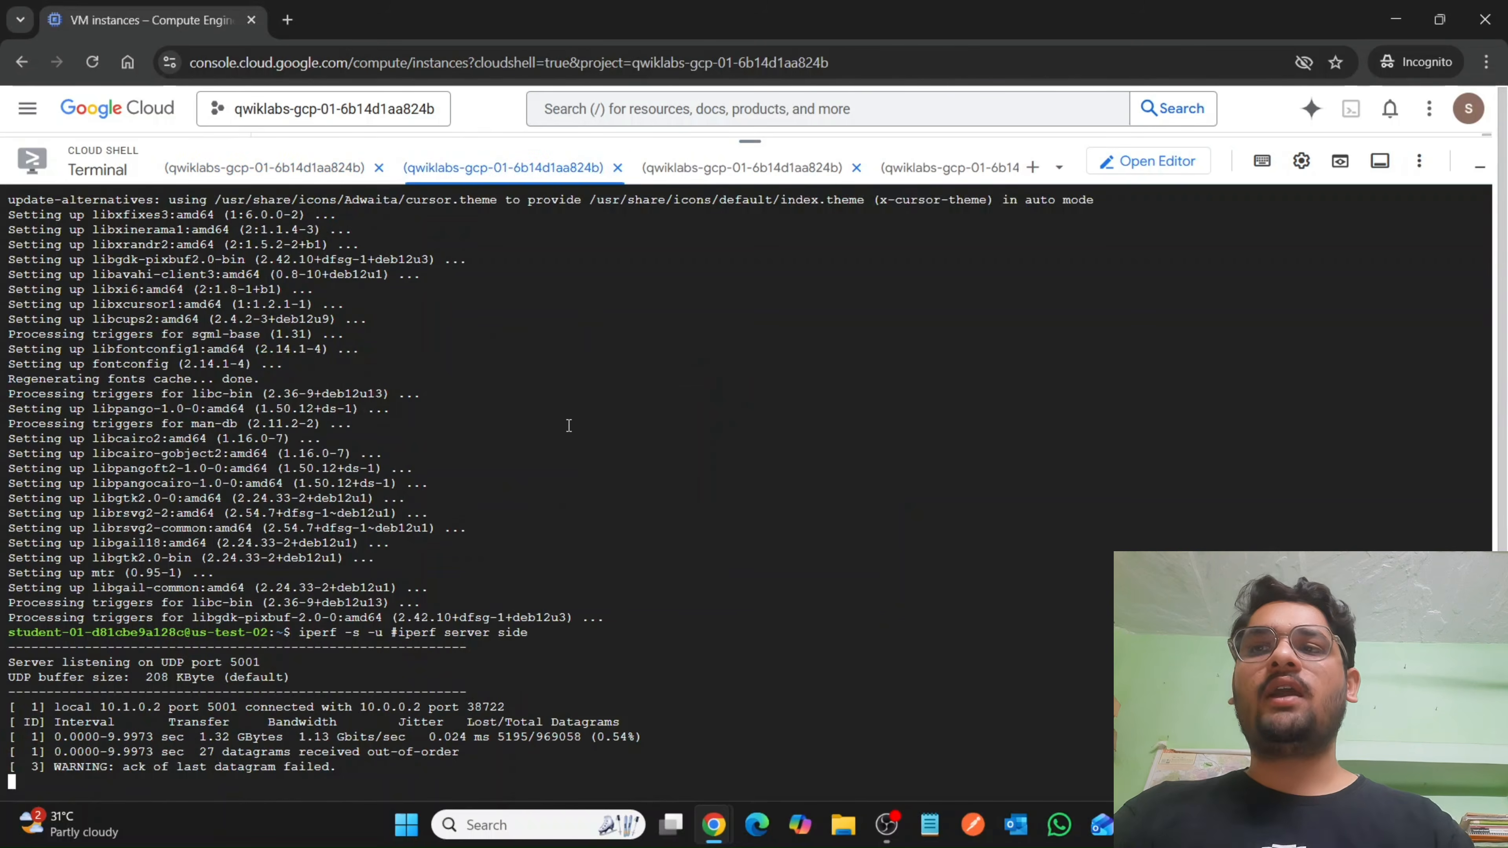
pyautogui.hotkey('ctrl', 'c')
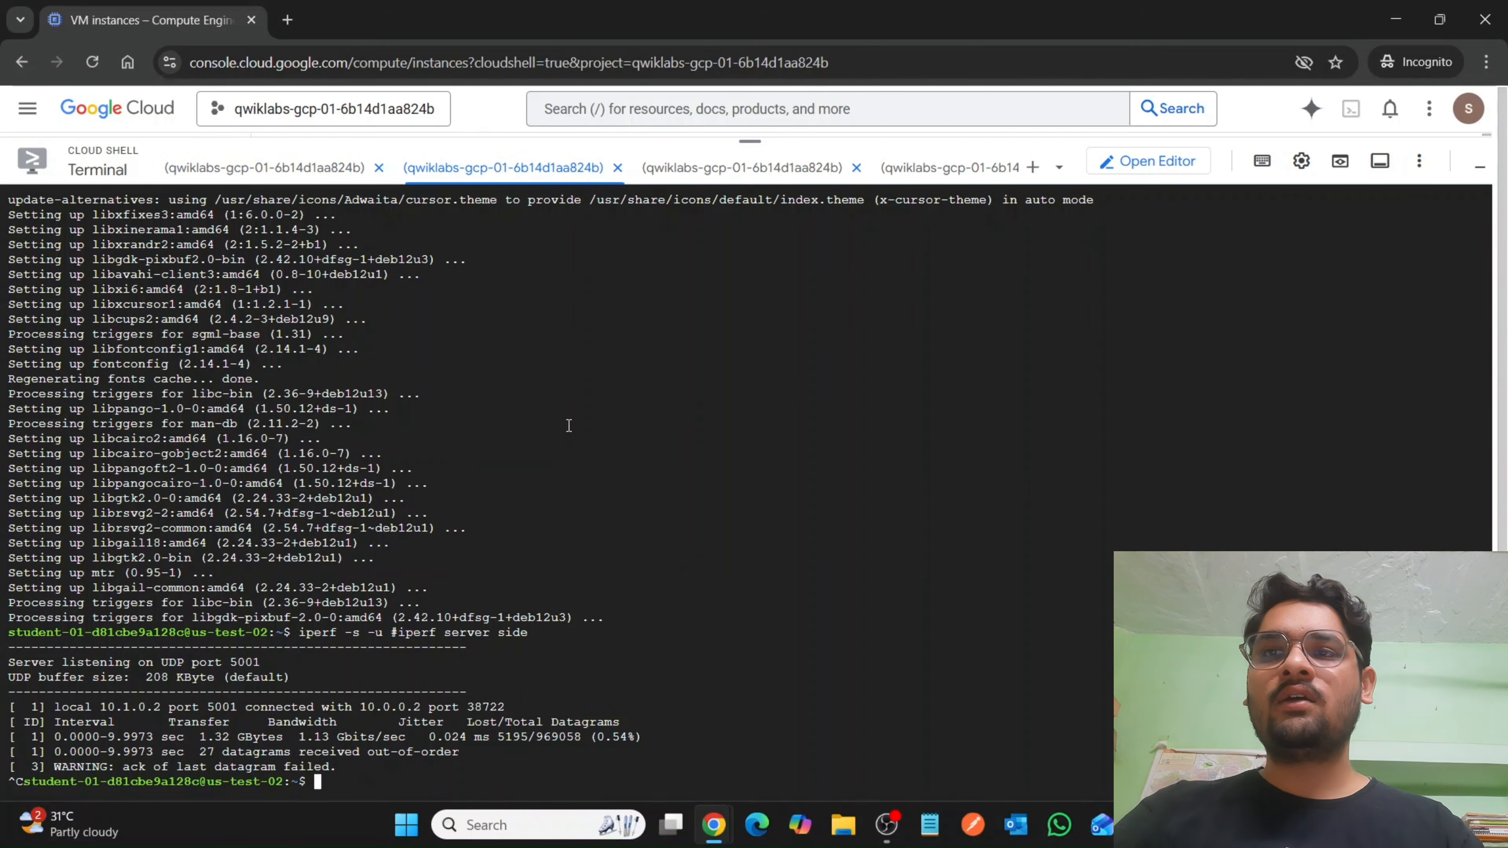
pyautogui.hotkey('ctrl', 'v')
pyautogui.press('Return')
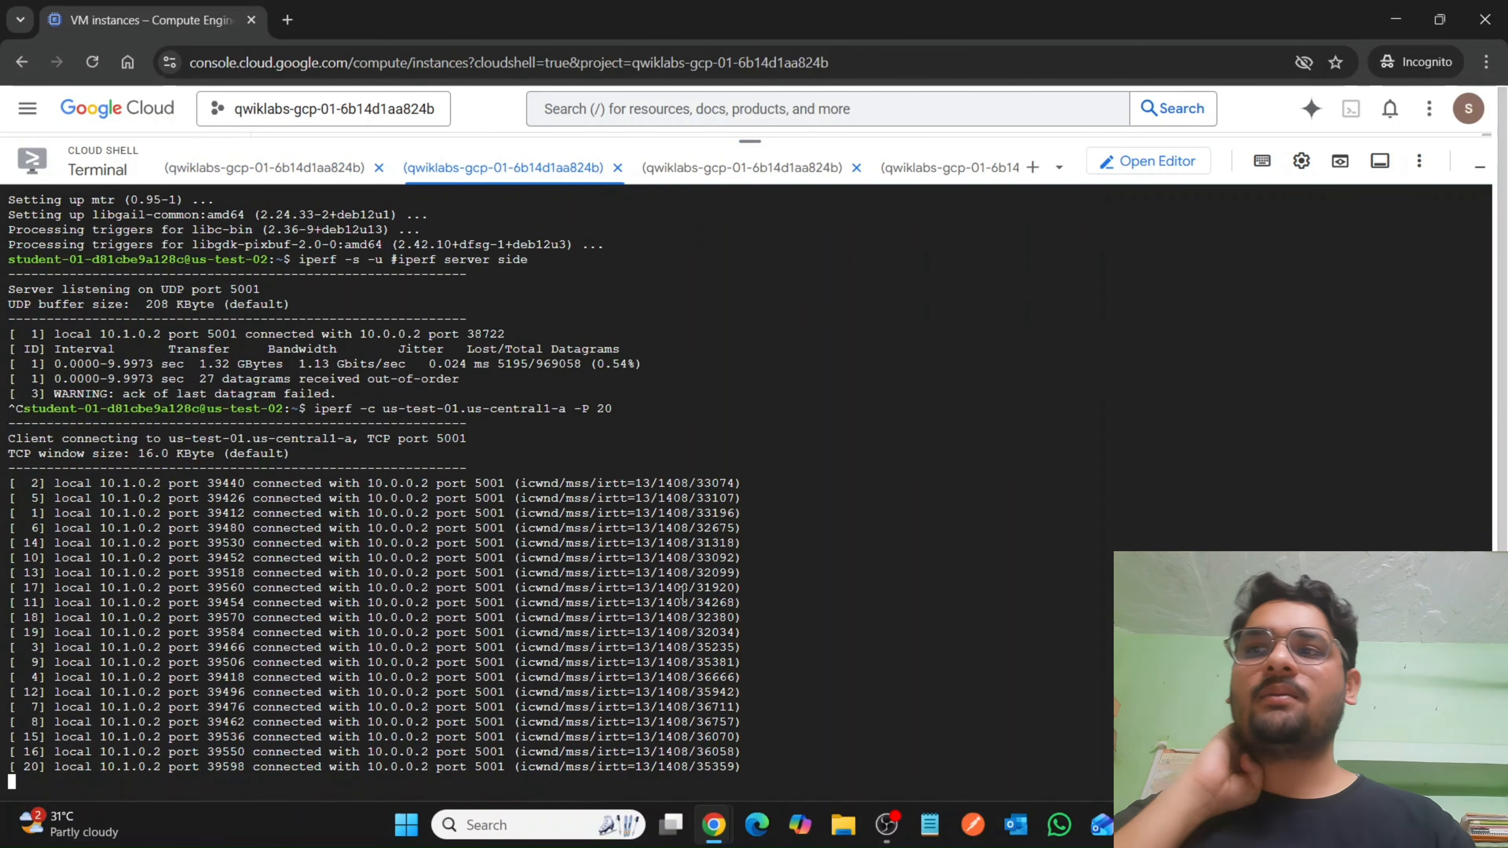
# Return to the lab instructions, check progress for the Test the performance objective and look through the remaining sections.
pyautogui.moveTo(714, 837)
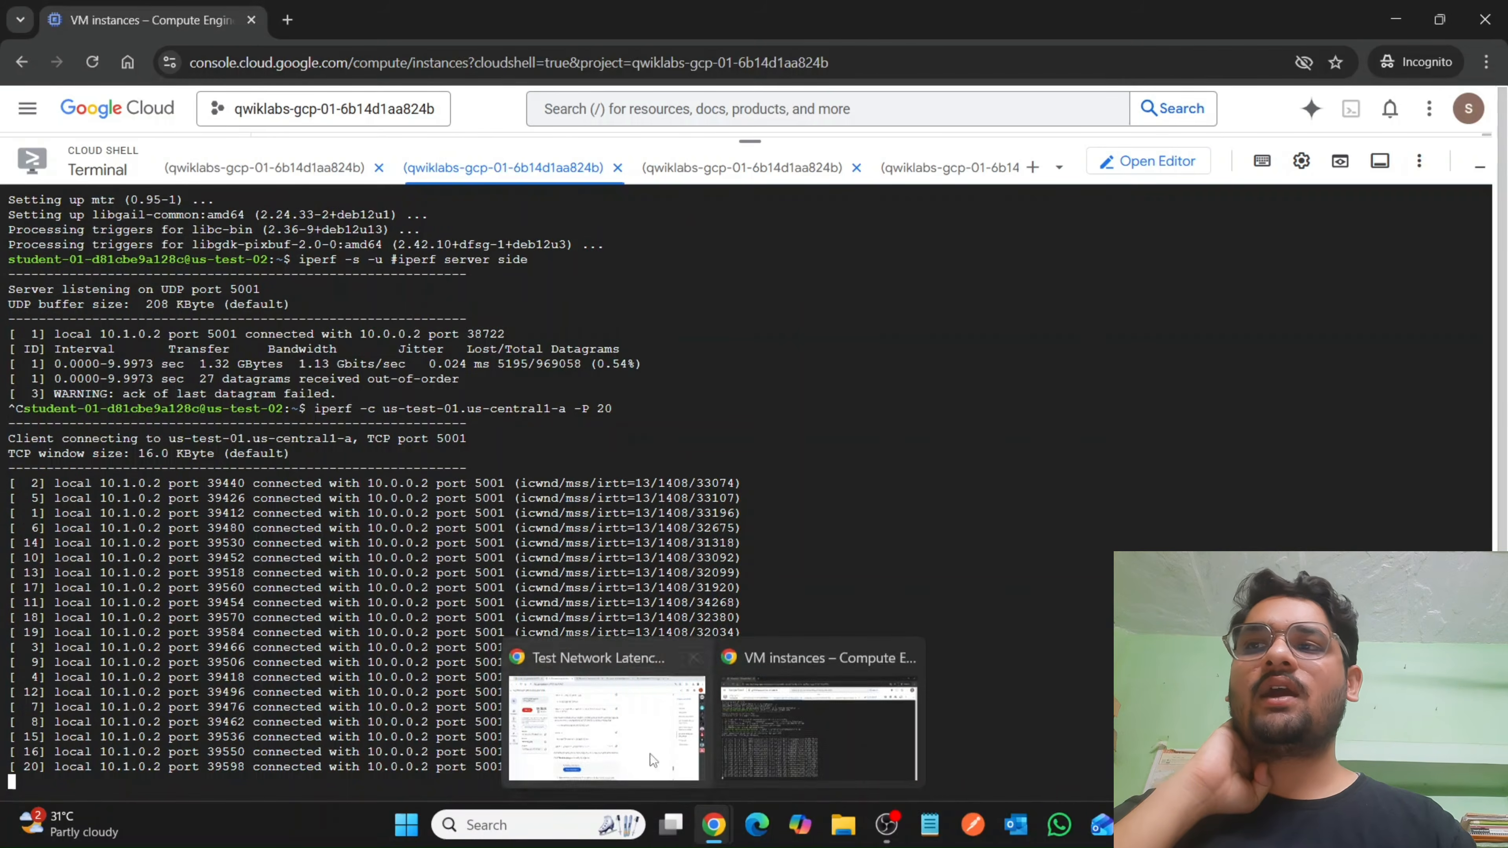
pyautogui.click(642, 745)
pyautogui.click(499, 717)
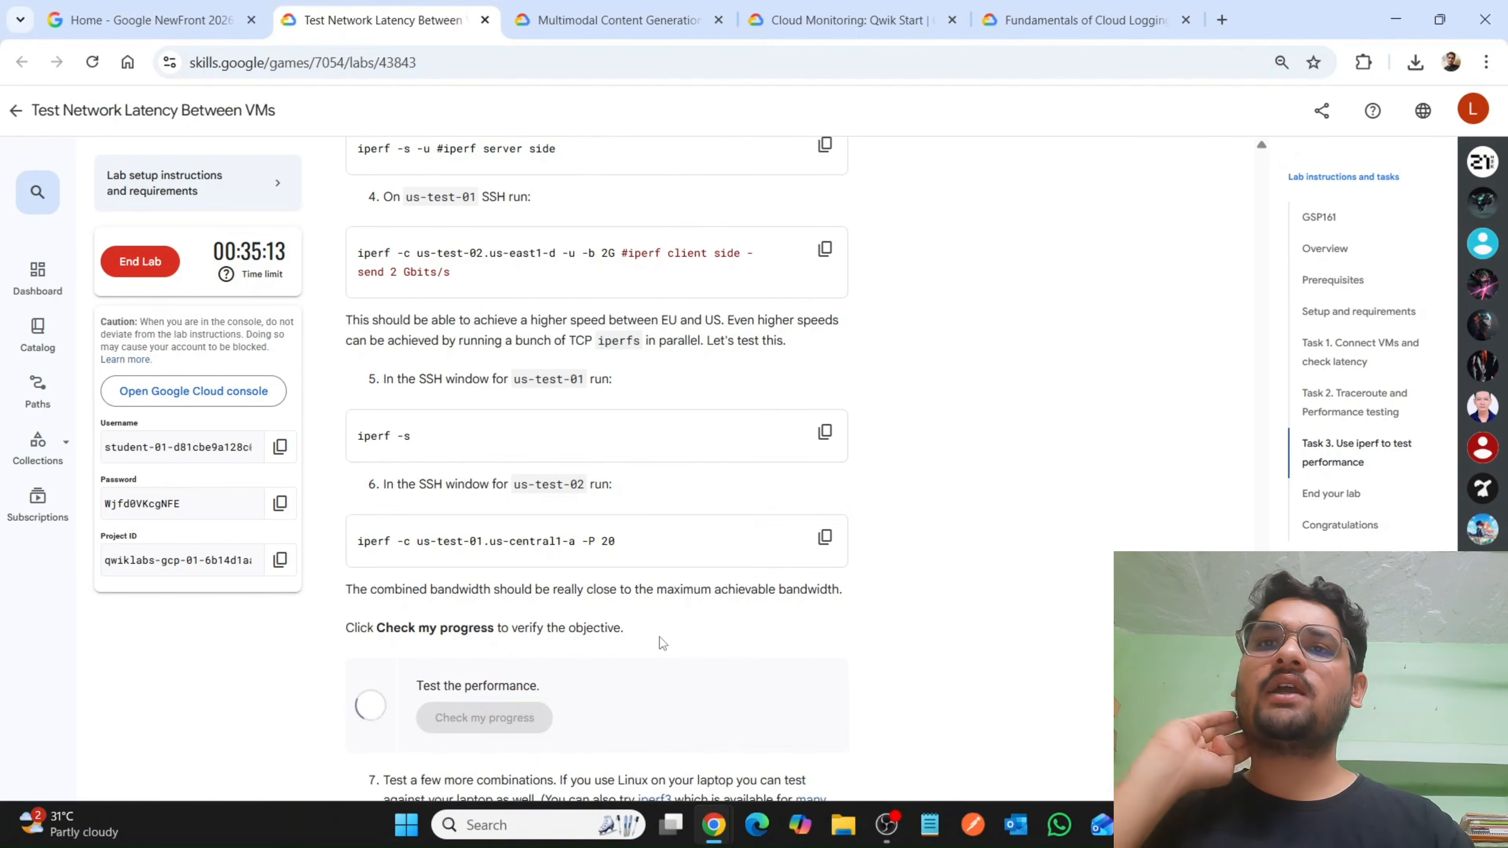
pyautogui.scroll(-3, 662, 643)
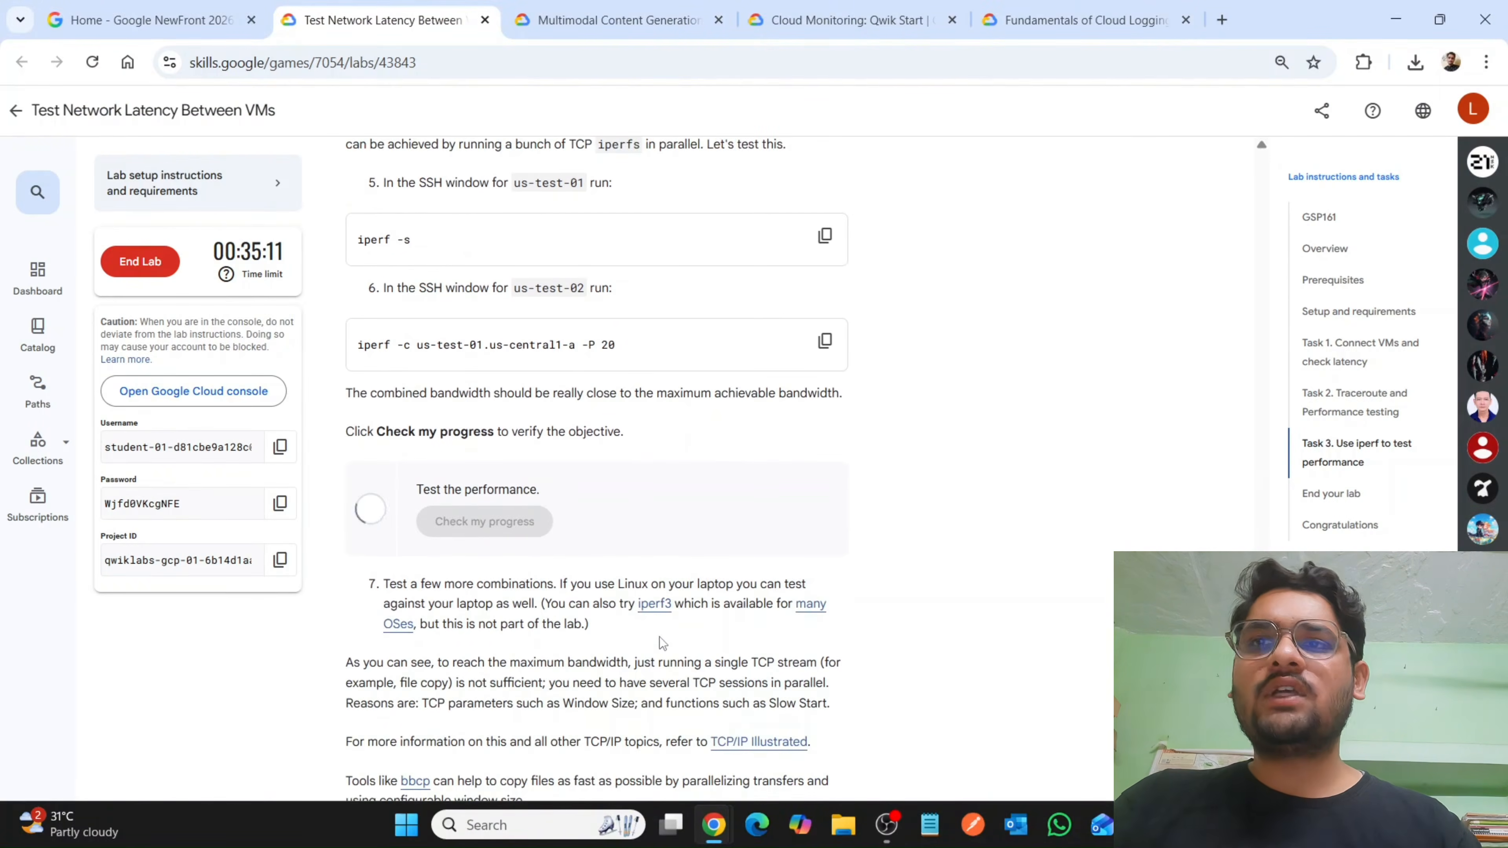
pyautogui.scroll(-15, 662, 643)
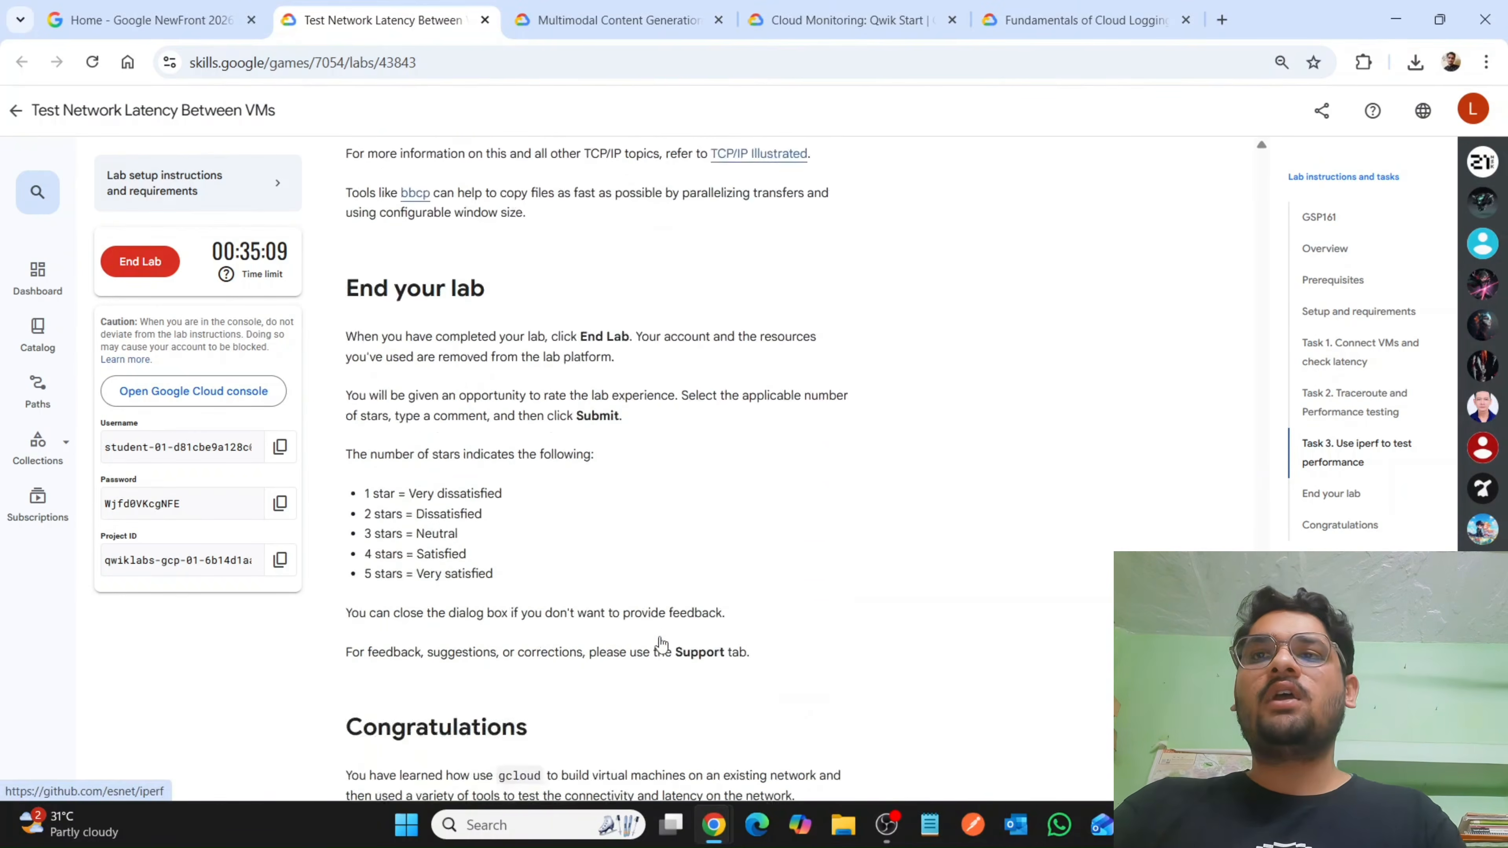